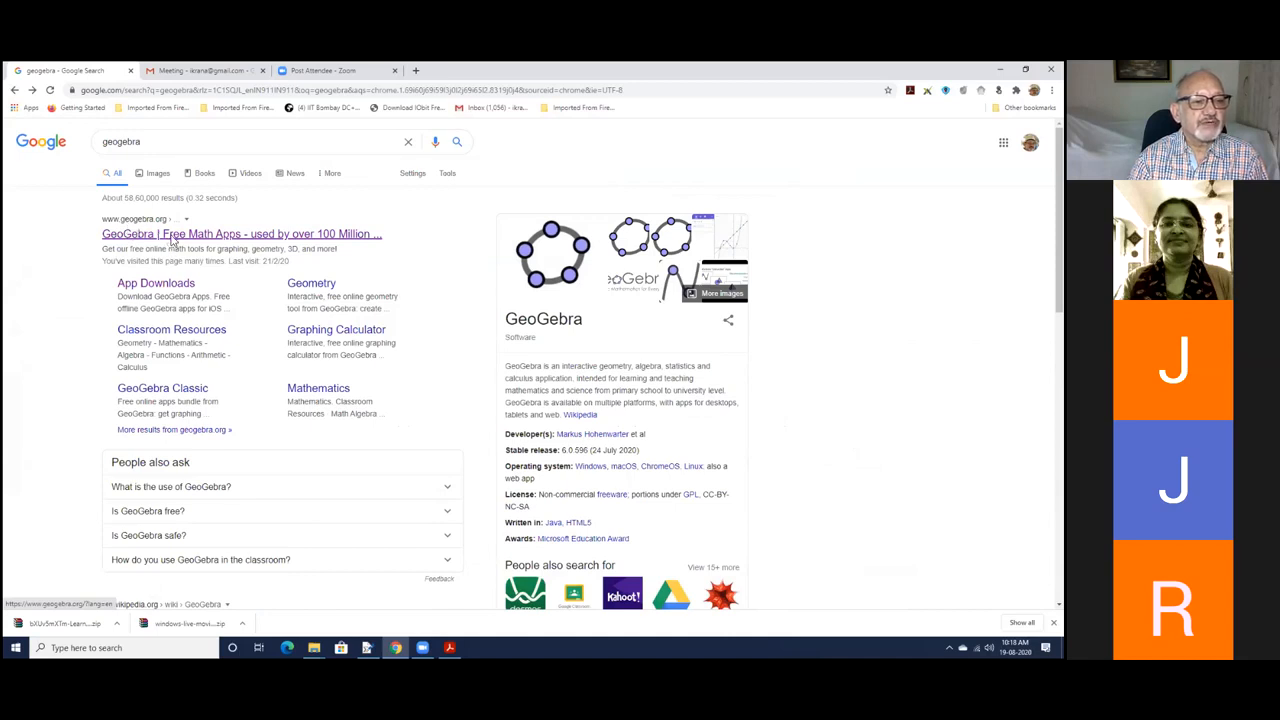
Step: Open the GeoGebra website from the search results and go to its App Downloads page
{"action": "left_click", "coordinate": [172, 238]}
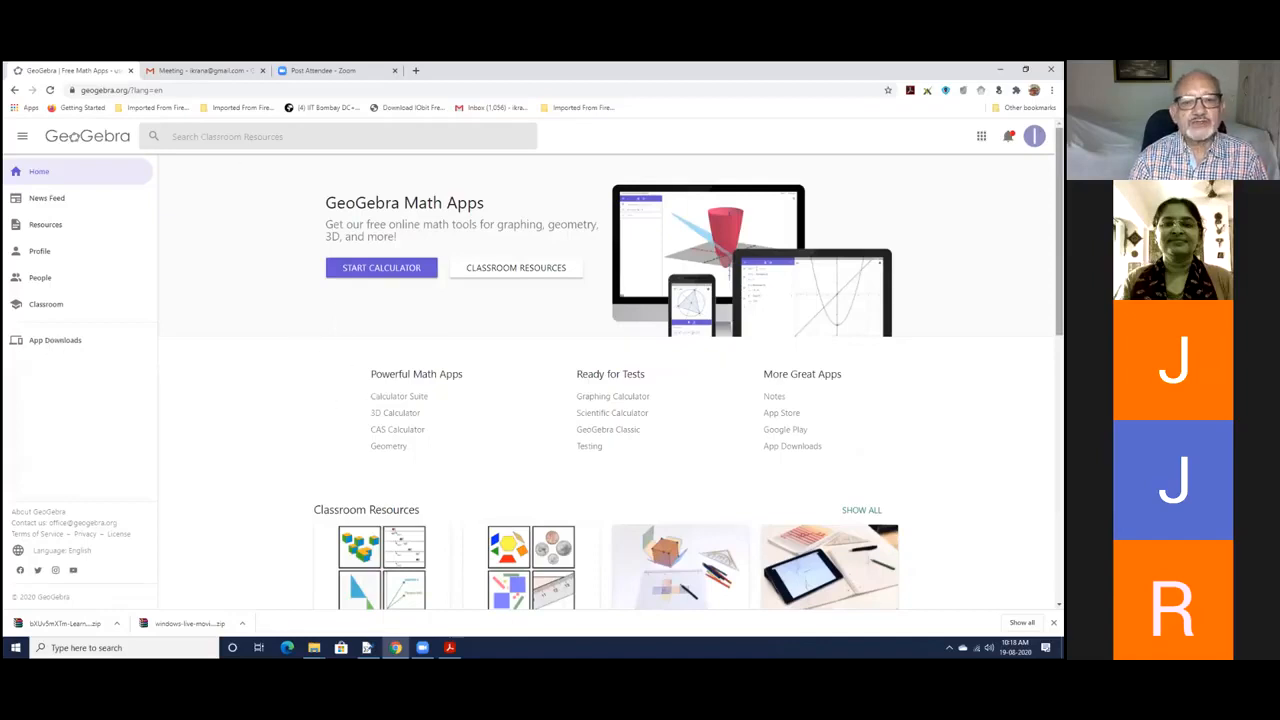
{"action": "scroll", "coordinate": [605, 380], "scroll_direction": "down", "scroll_amount": 4}
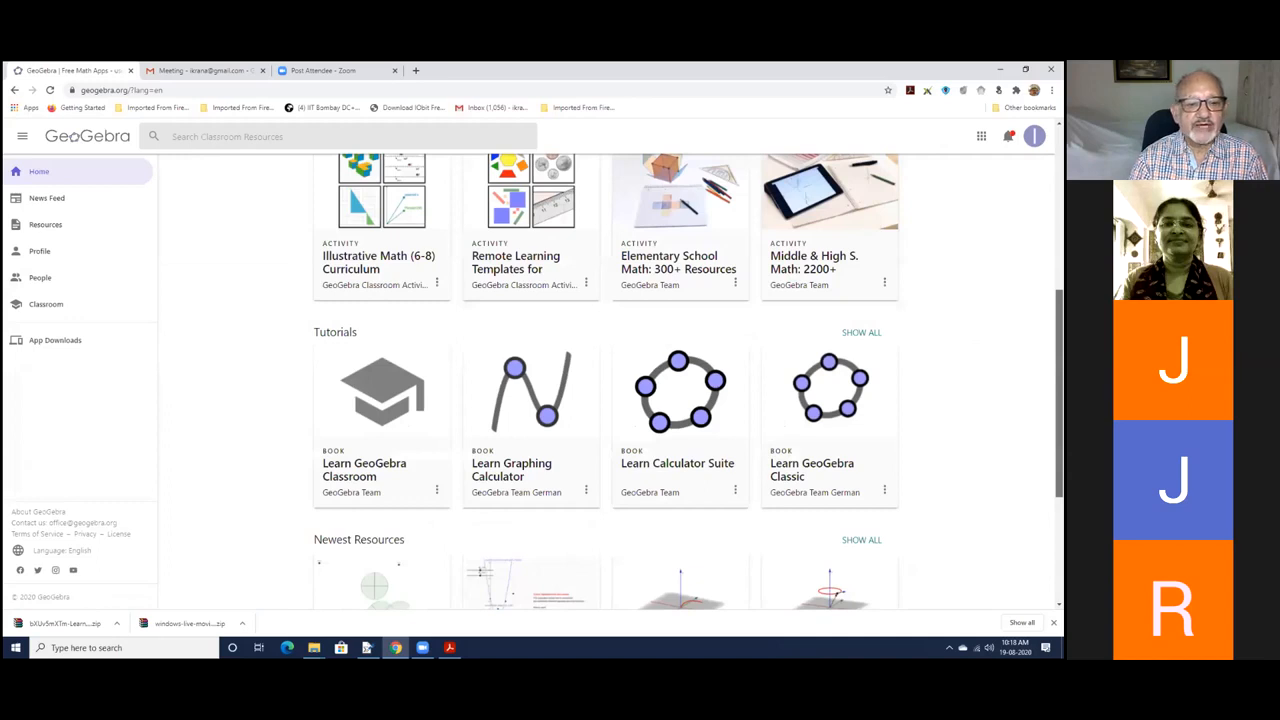
{"action": "left_click", "coordinate": [55, 340]}
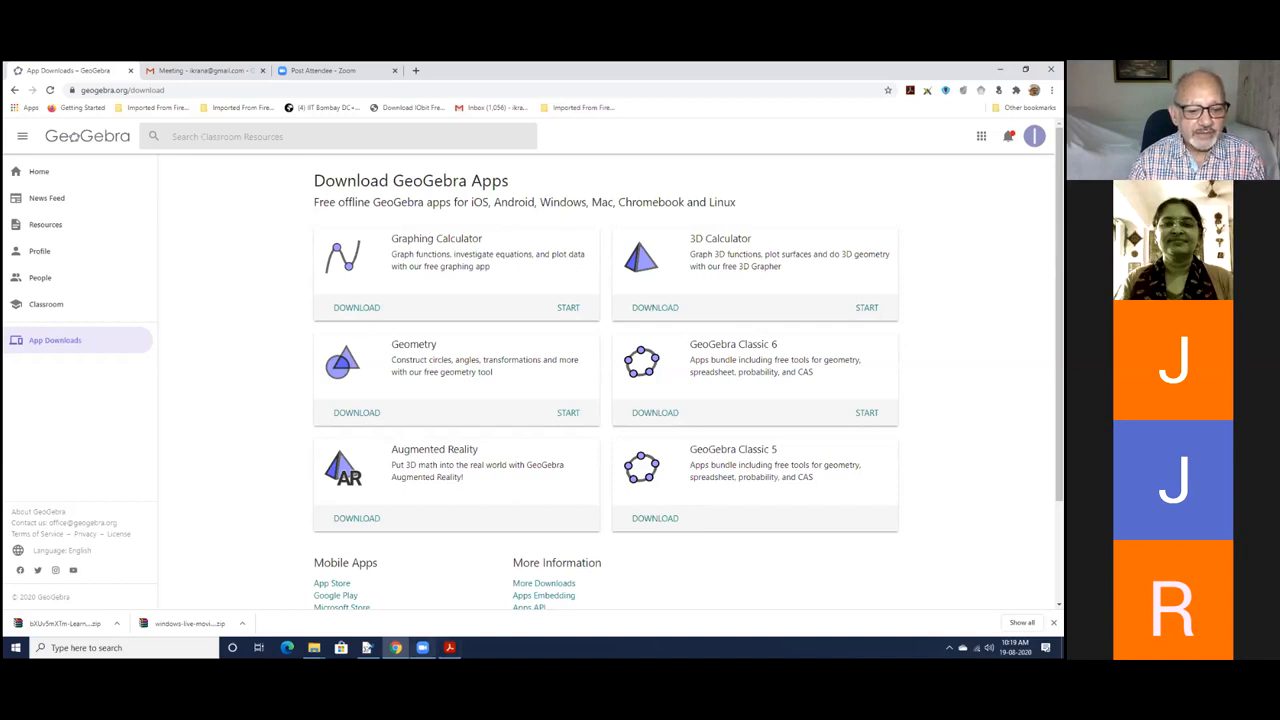
Step: Search the computer for "geogebra" and launch the installed GeoGebra desktop app
{"action": "left_click", "coordinate": [202, 647]}
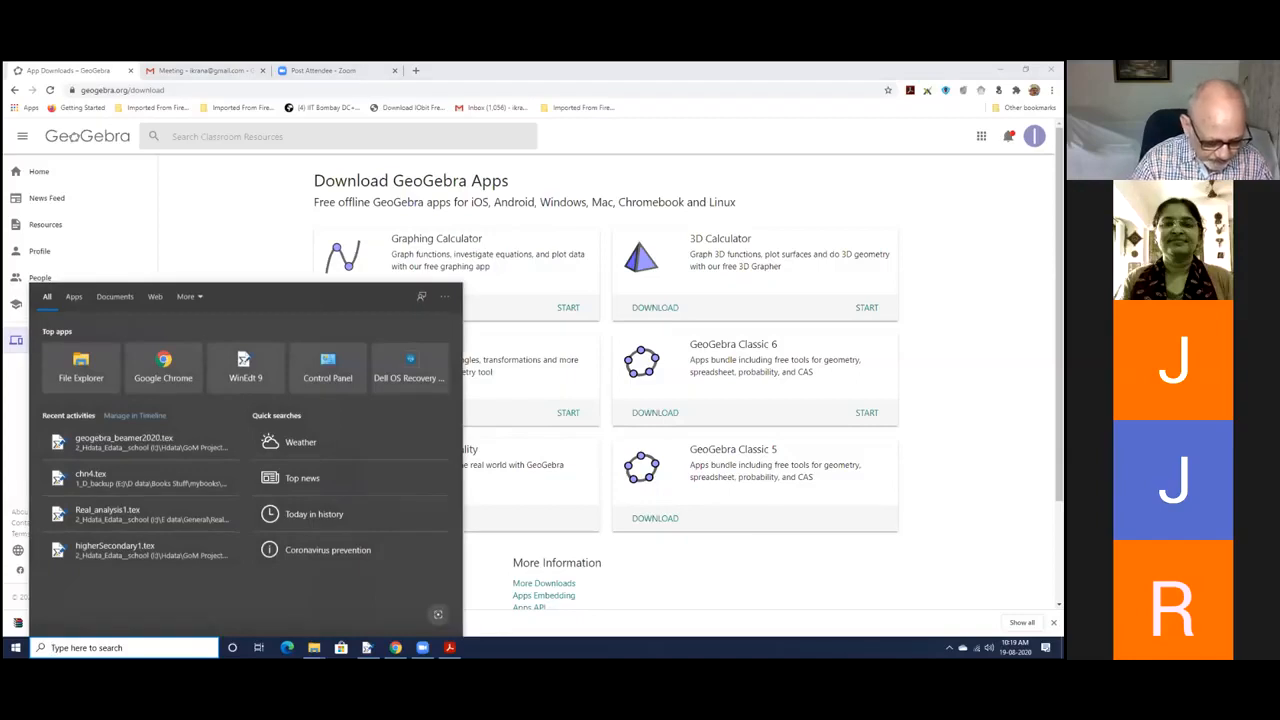
{"action": "type", "text": "geogebra"}
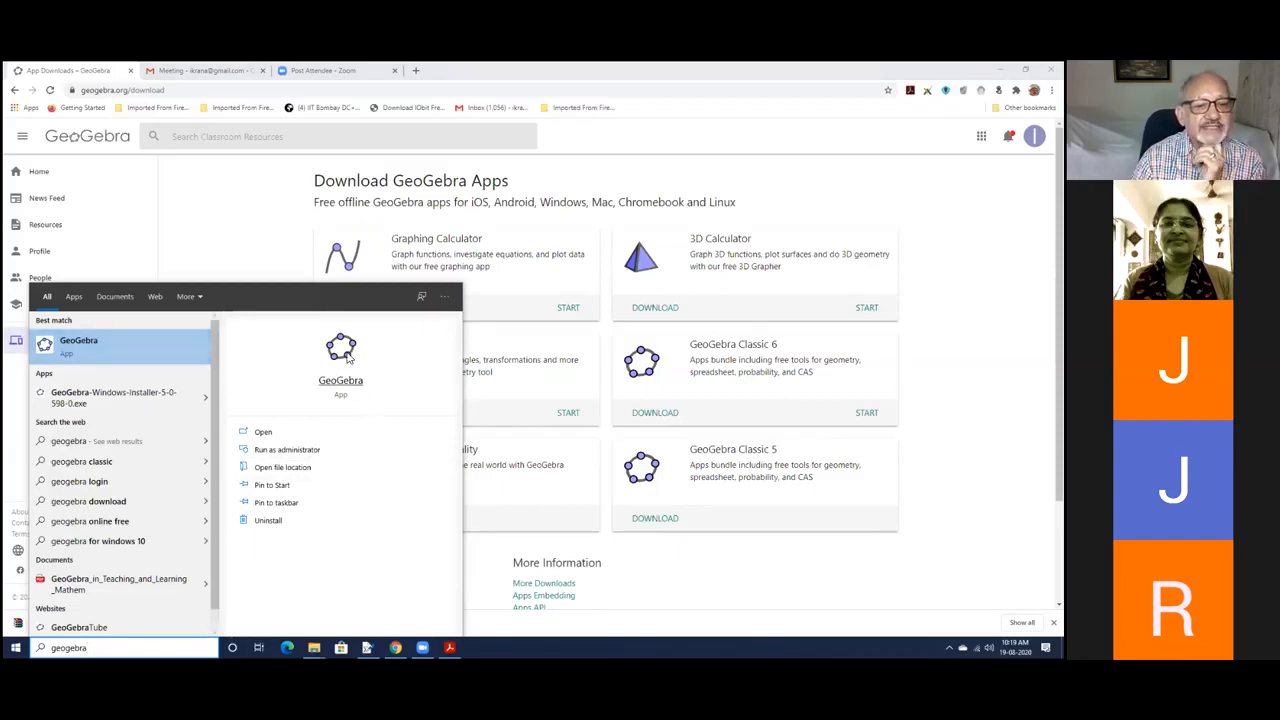
{"action": "left_click", "coordinate": [71, 349]}
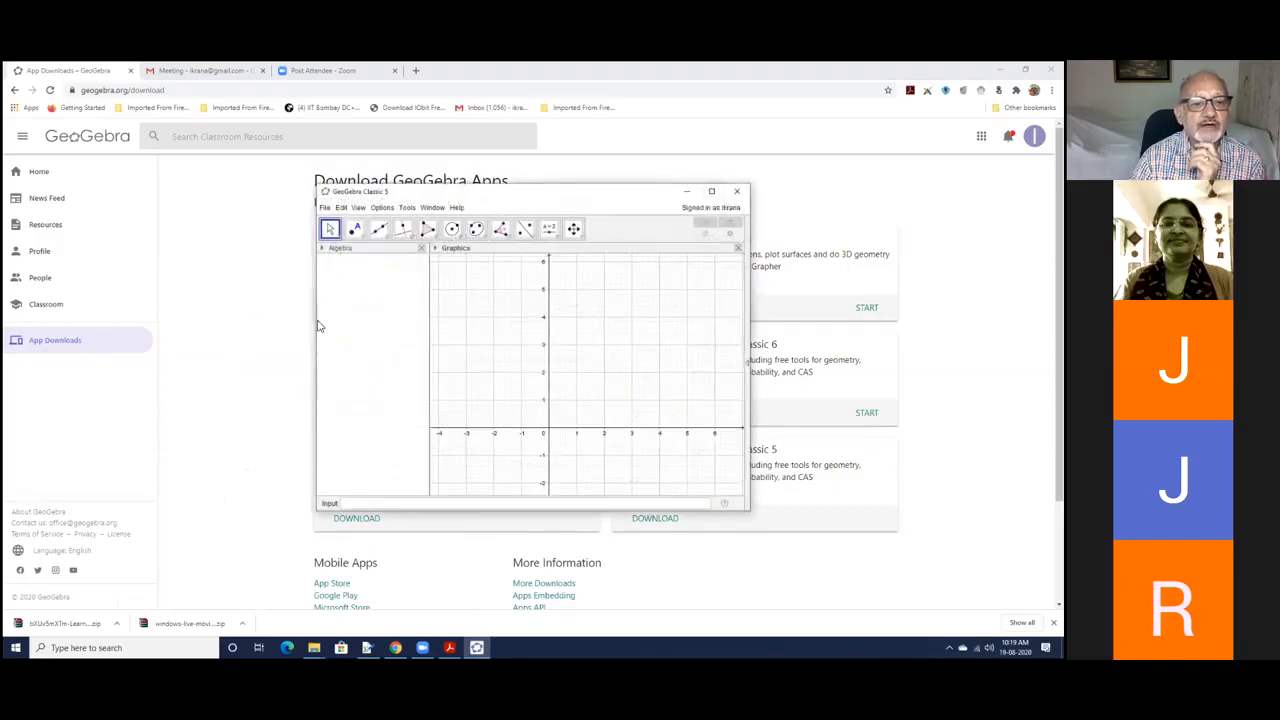
Step: Enlarge and reposition the GeoGebra Classic 5 window so it covers most of the desktop above the taskbar
{"action": "left_click_drag", "start_coordinate": [318, 318], "coordinate": [164, 318]}
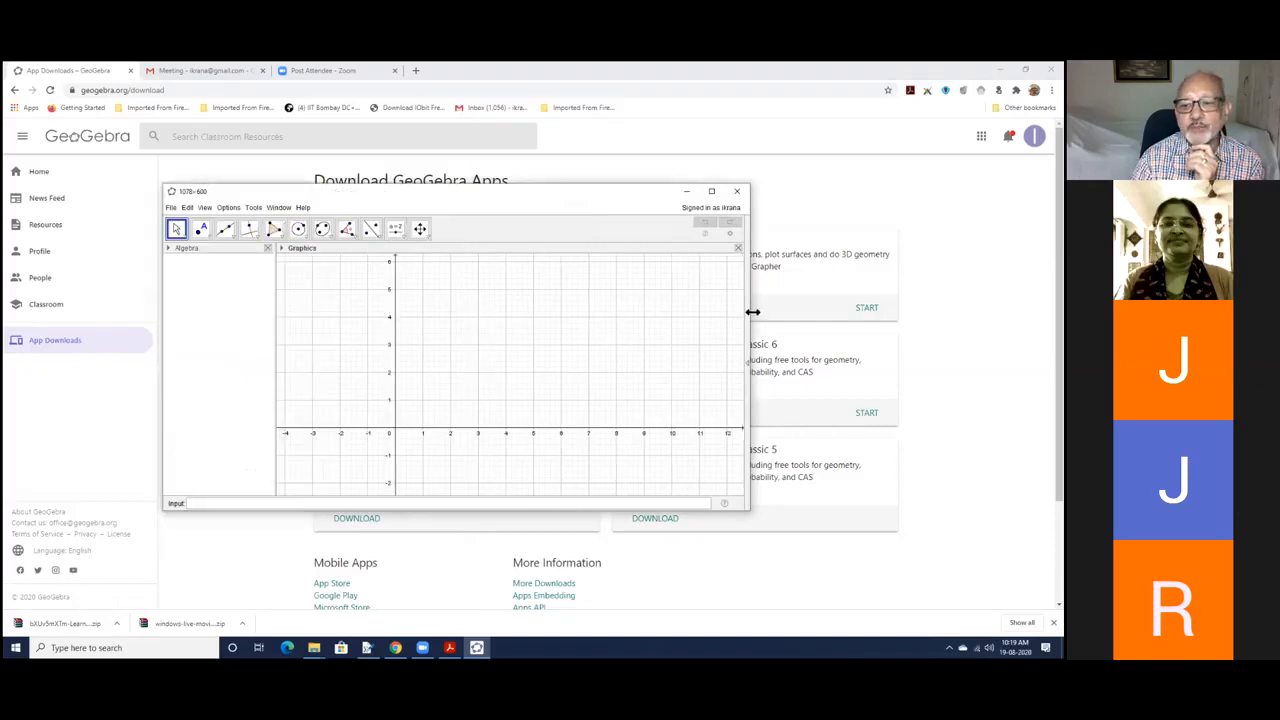
{"action": "left_click_drag", "start_coordinate": [752, 312], "coordinate": [906, 312]}
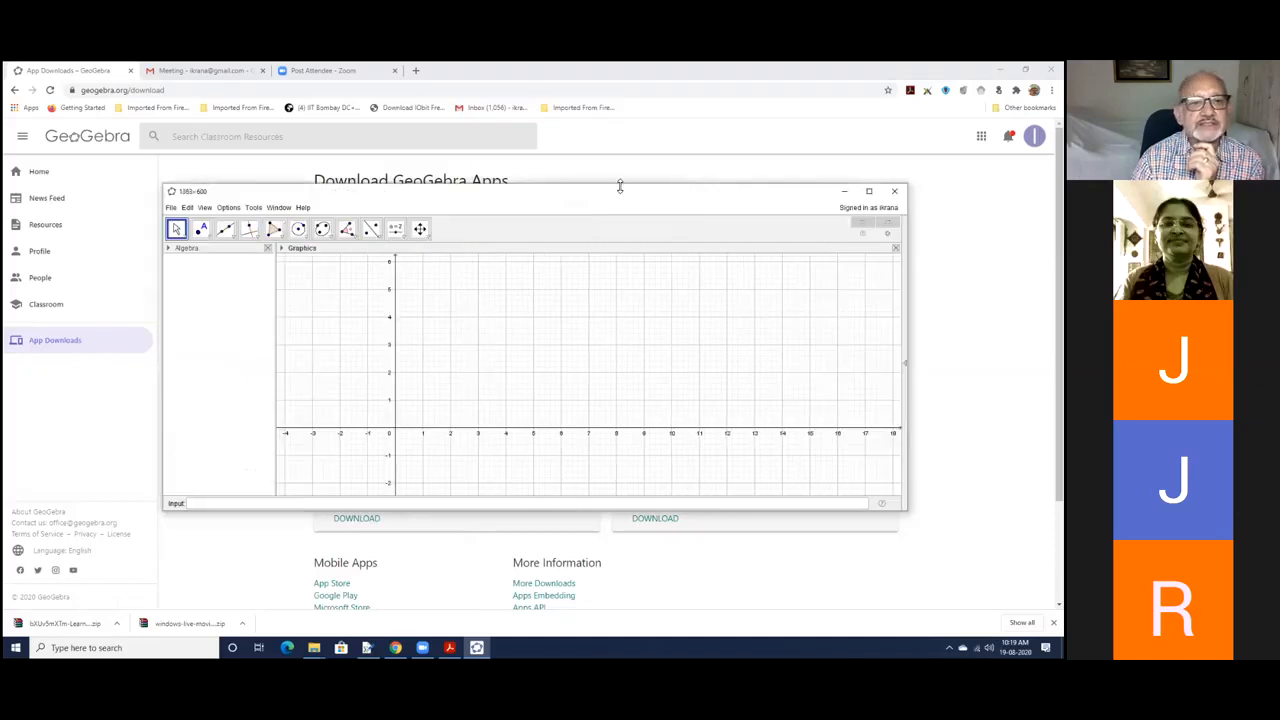
{"action": "left_click_drag", "start_coordinate": [620, 186], "coordinate": [612, 123]}
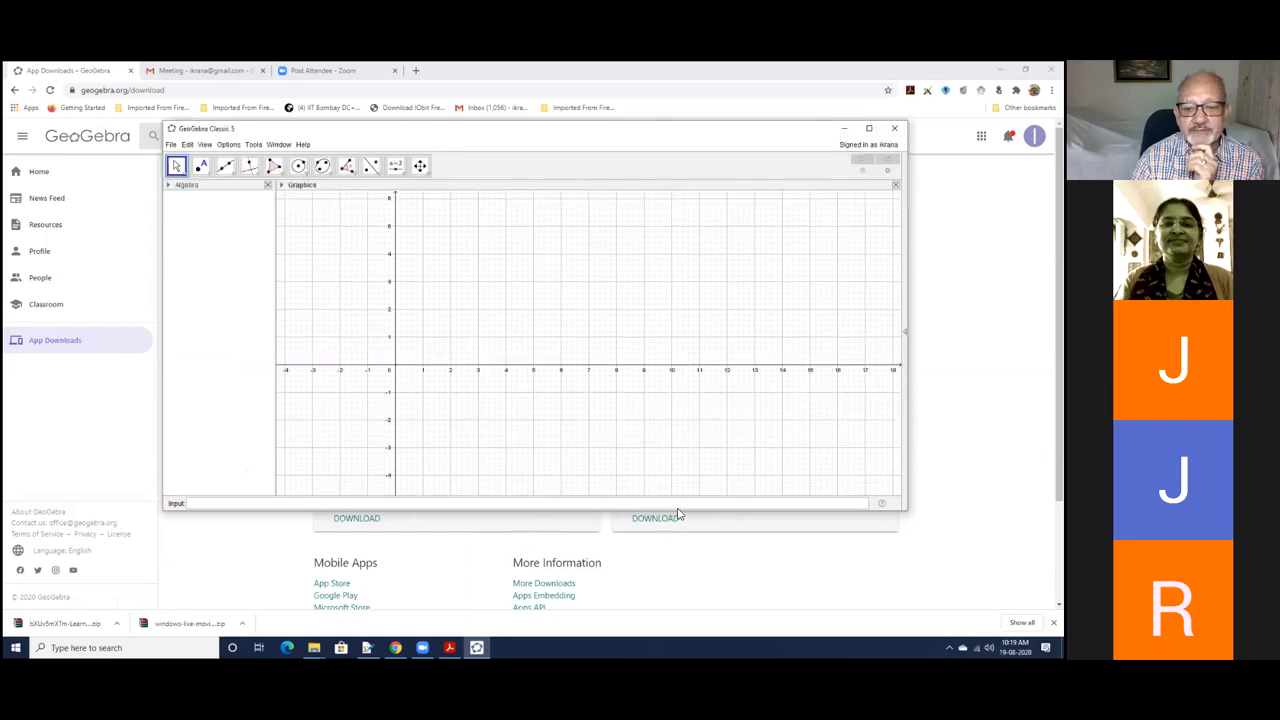
{"action": "left_click_drag", "start_coordinate": [678, 508], "coordinate": [686, 610]}
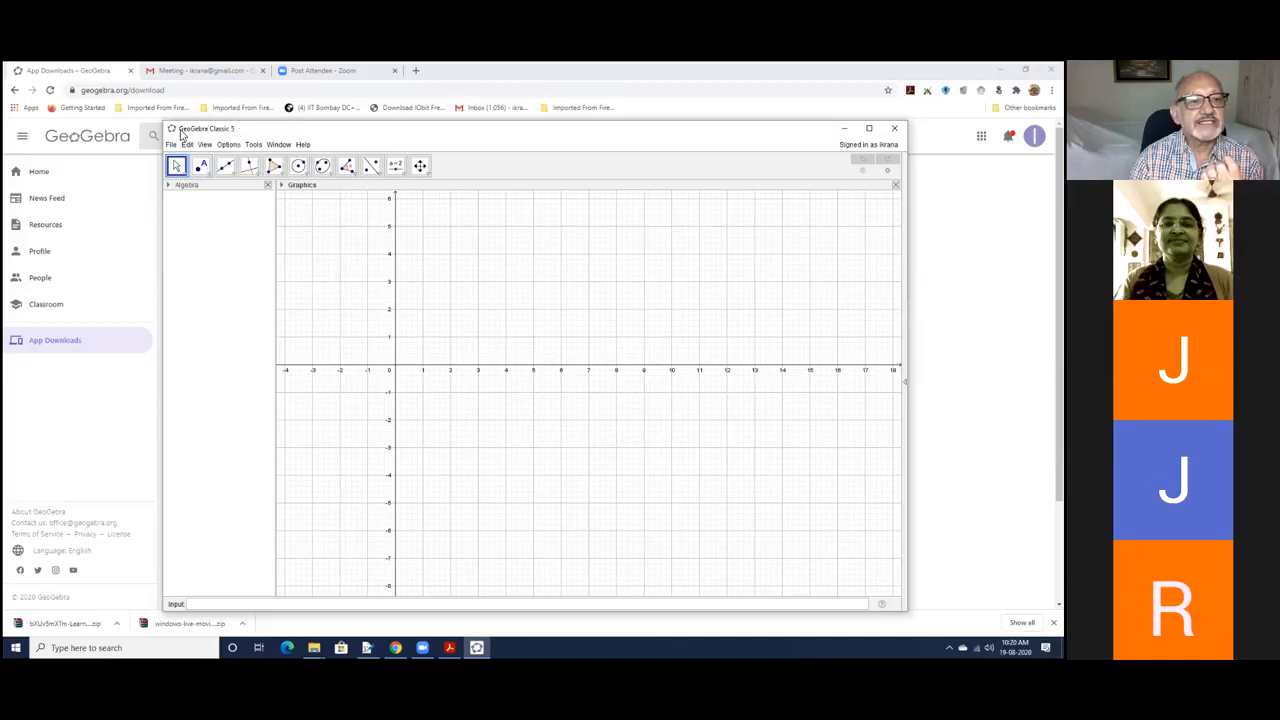
{"action": "left_click_drag", "start_coordinate": [246, 132], "coordinate": [233, 131]}
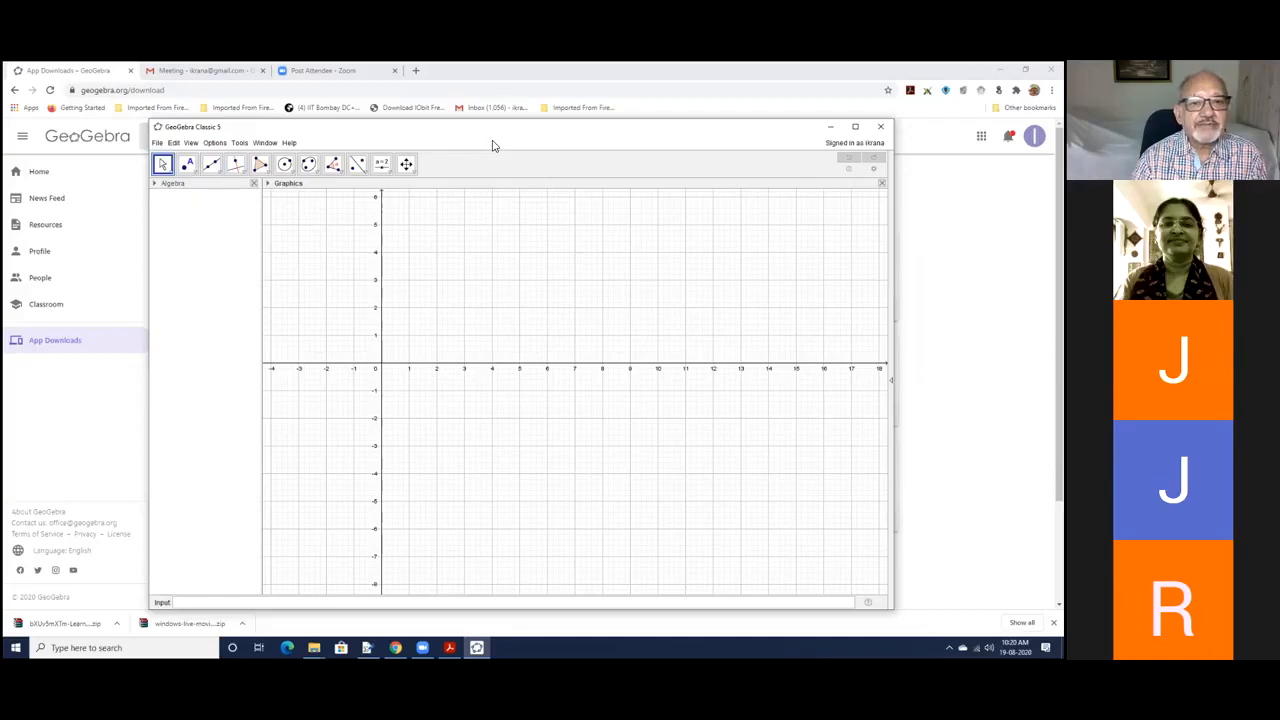
{"action": "left_click_drag", "start_coordinate": [503, 133], "coordinate": [506, 92]}
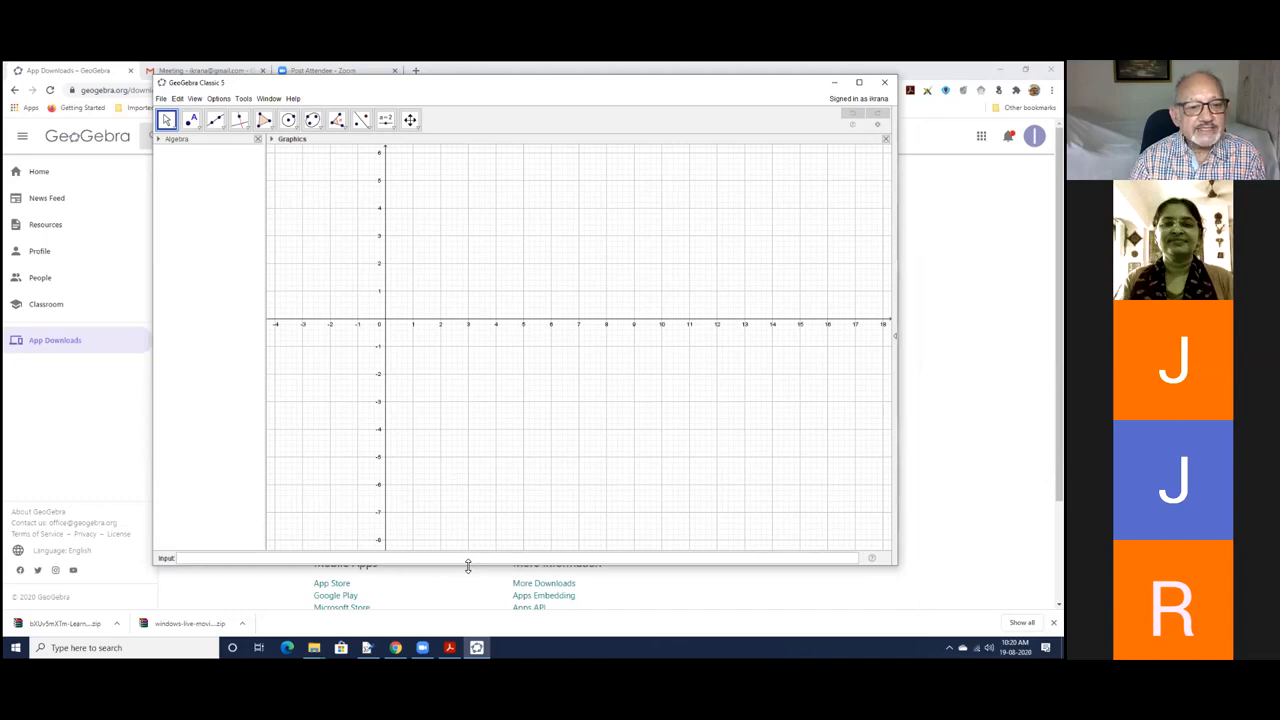
{"action": "left_click_drag", "start_coordinate": [467, 566], "coordinate": [480, 632]}
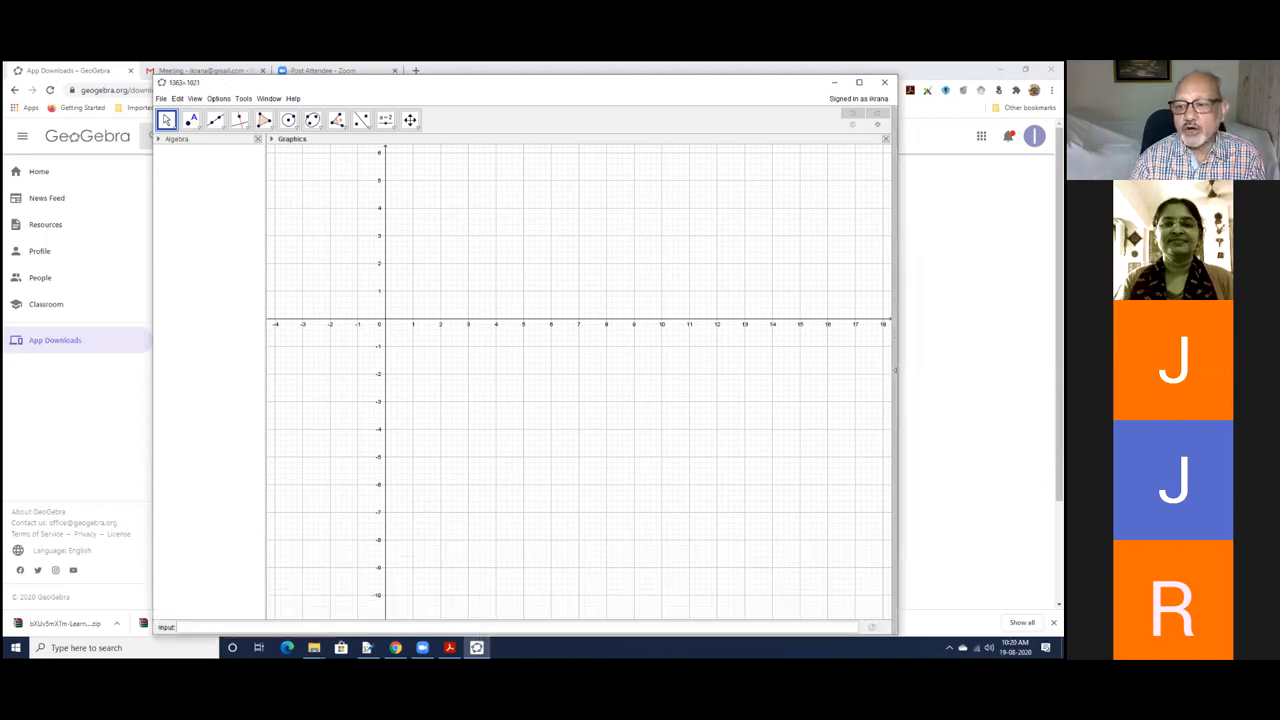
{"action": "left_click_drag", "start_coordinate": [895, 370], "coordinate": [919, 370]}
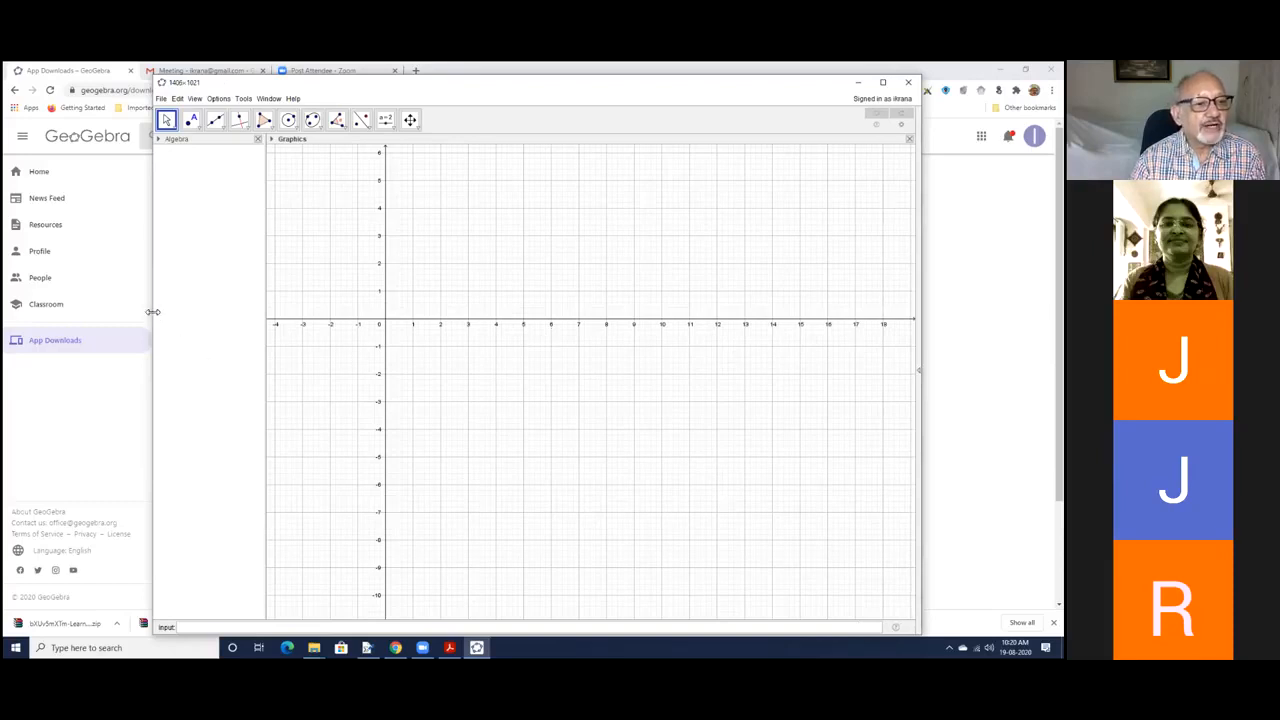
{"action": "left_click_drag", "start_coordinate": [152, 312], "coordinate": [10, 314]}
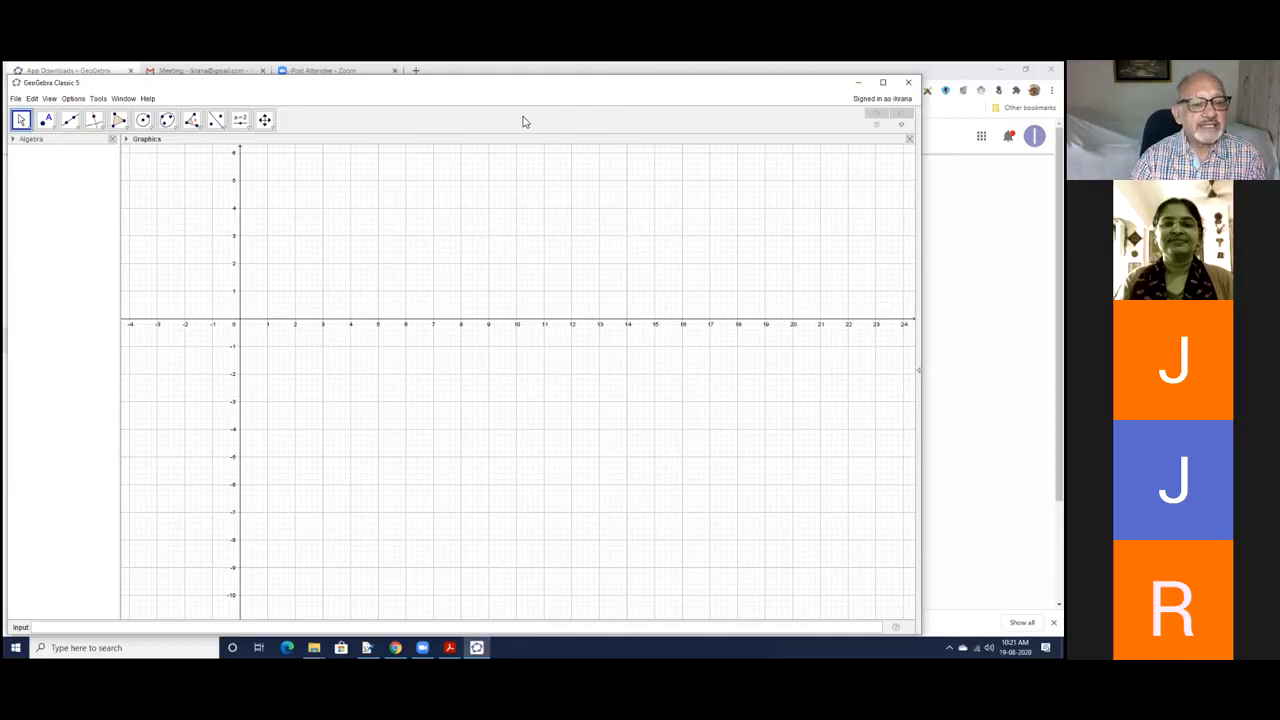
Step: Switch to the GeoGebra presentation in Adobe Acrobat Reader and go through the slides on downloading, installing and starting GeoGebra Classic 5
{"action": "left_click", "coordinate": [449, 647]}
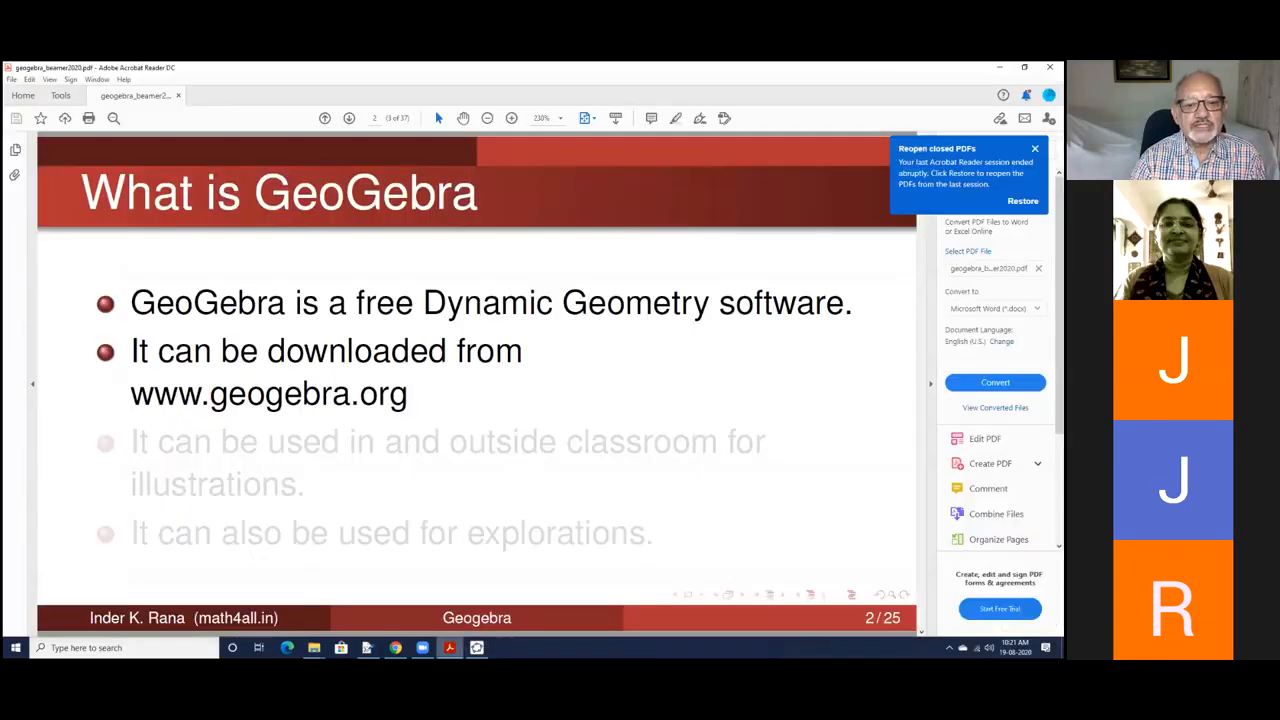
{"action": "left_click", "coordinate": [921, 632]}
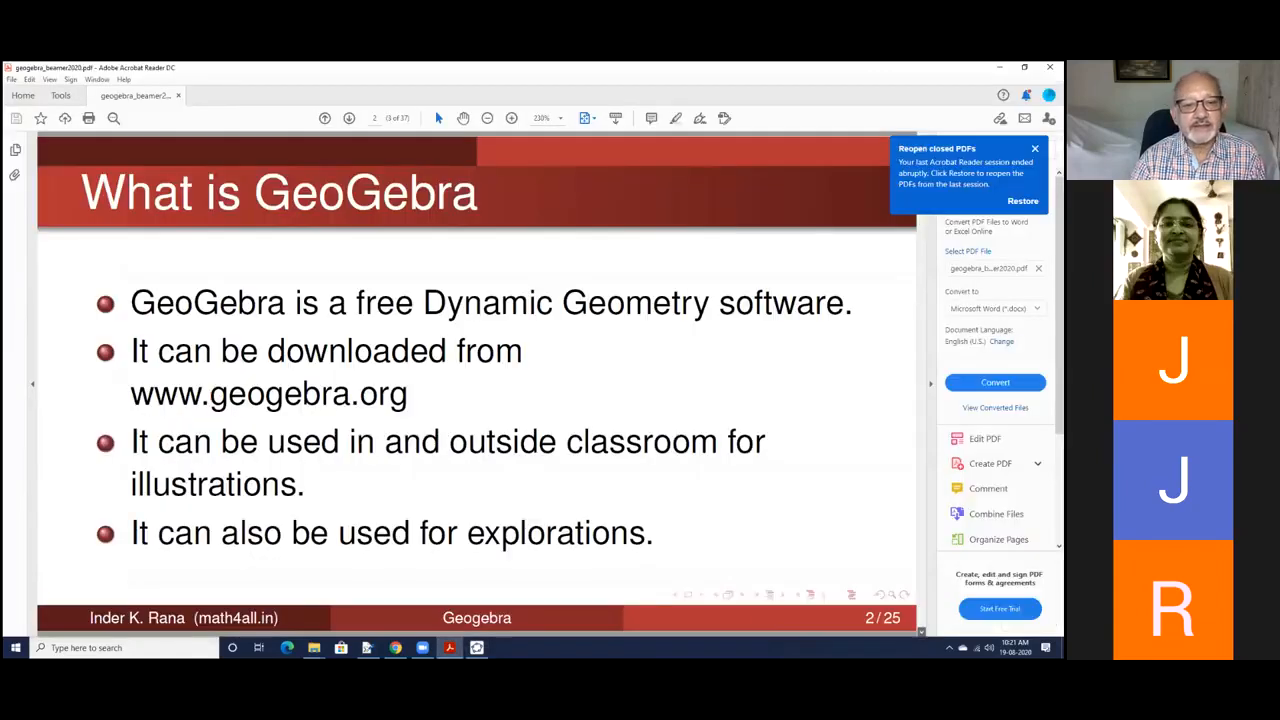
{"action": "left_click", "coordinate": [921, 632]}
{"action": "left_click", "coordinate": [921, 632]}
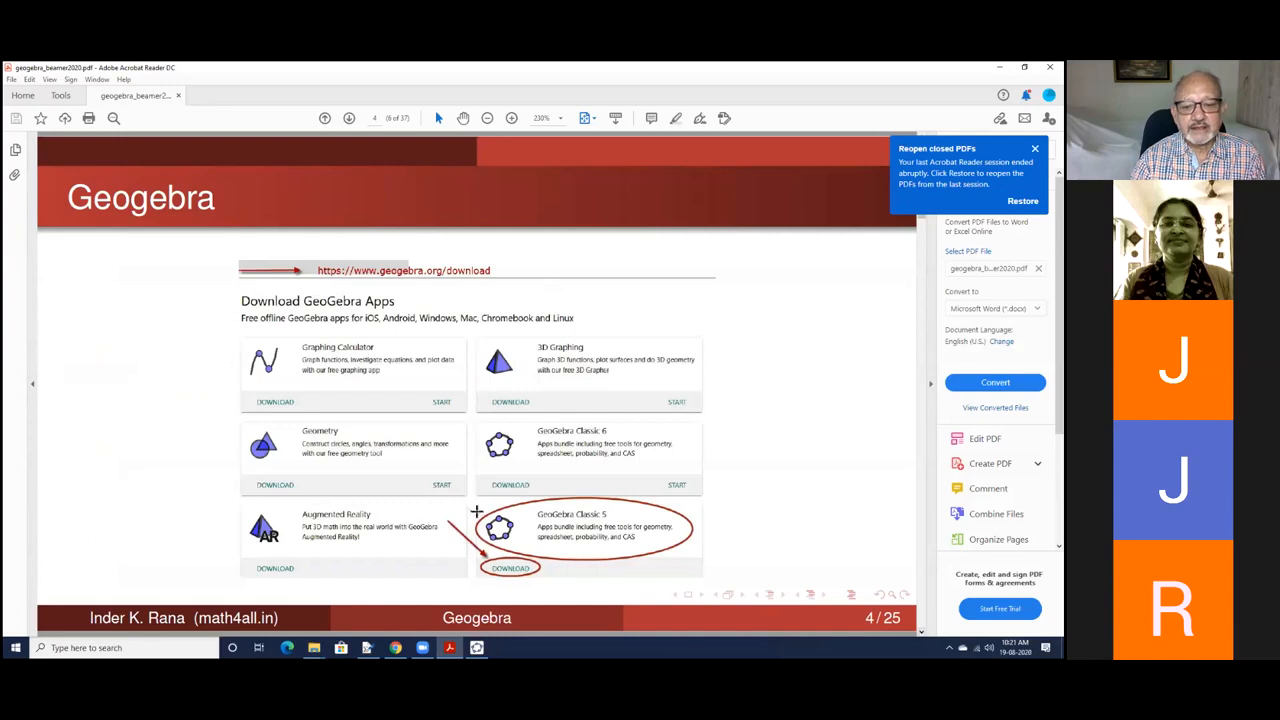
{"action": "left_click", "coordinate": [921, 632]}
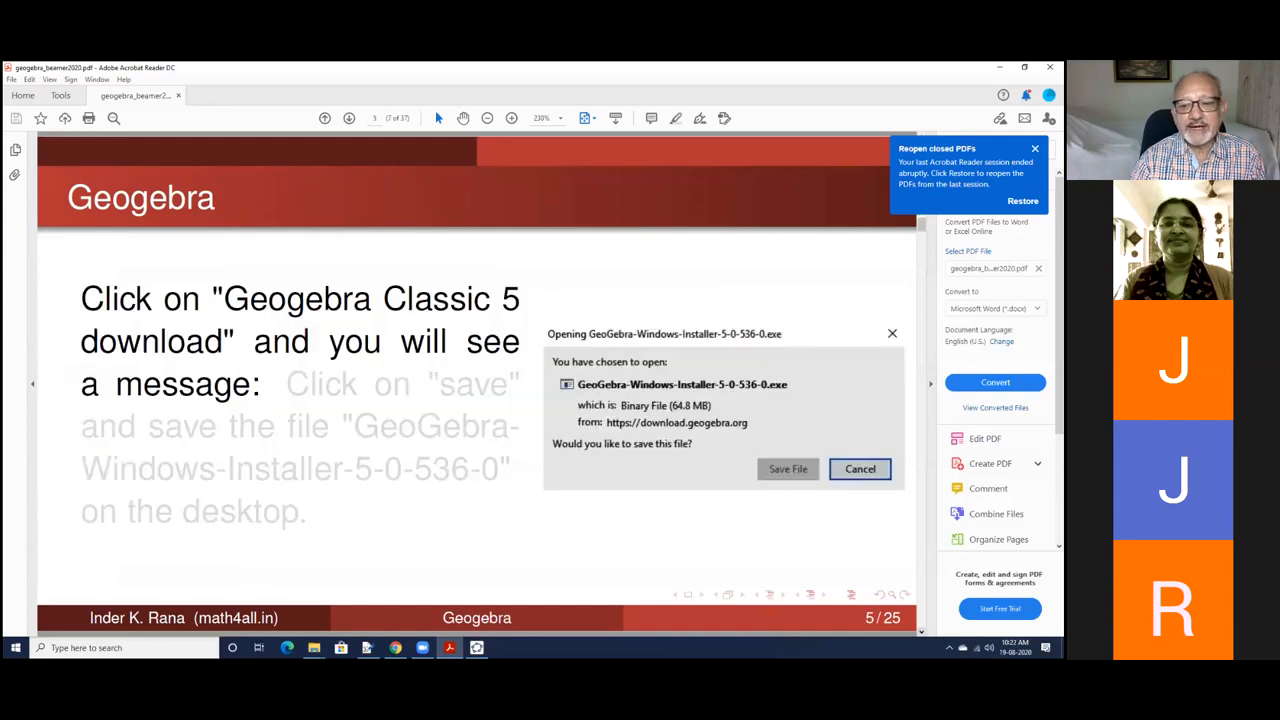
{"action": "left_click", "coordinate": [921, 632]}
{"action": "left_click", "coordinate": [921, 632]}
{"action": "left_click", "coordinate": [921, 632]}
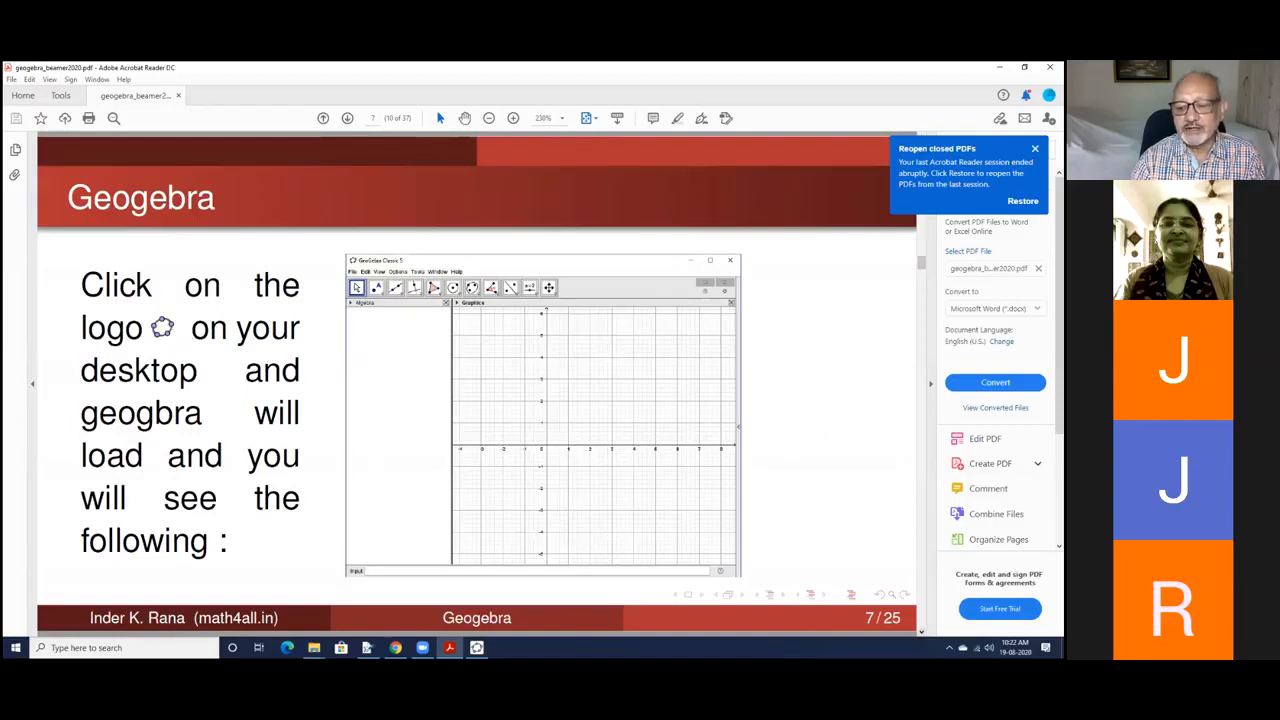
Step: Go through the slides explaining the GeoGebra interface and the Algebra view
{"action": "left_click", "coordinate": [921, 632]}
{"action": "left_click", "coordinate": [921, 632]}
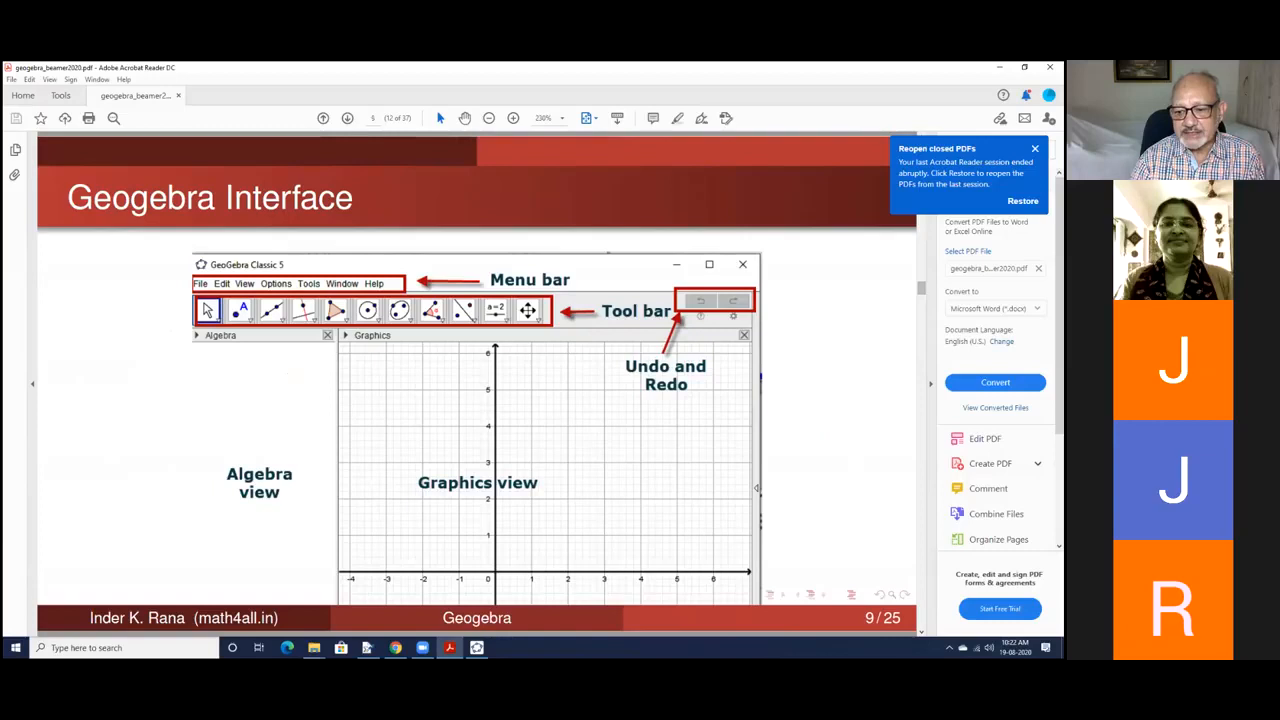
{"action": "key", "text": "Right"}
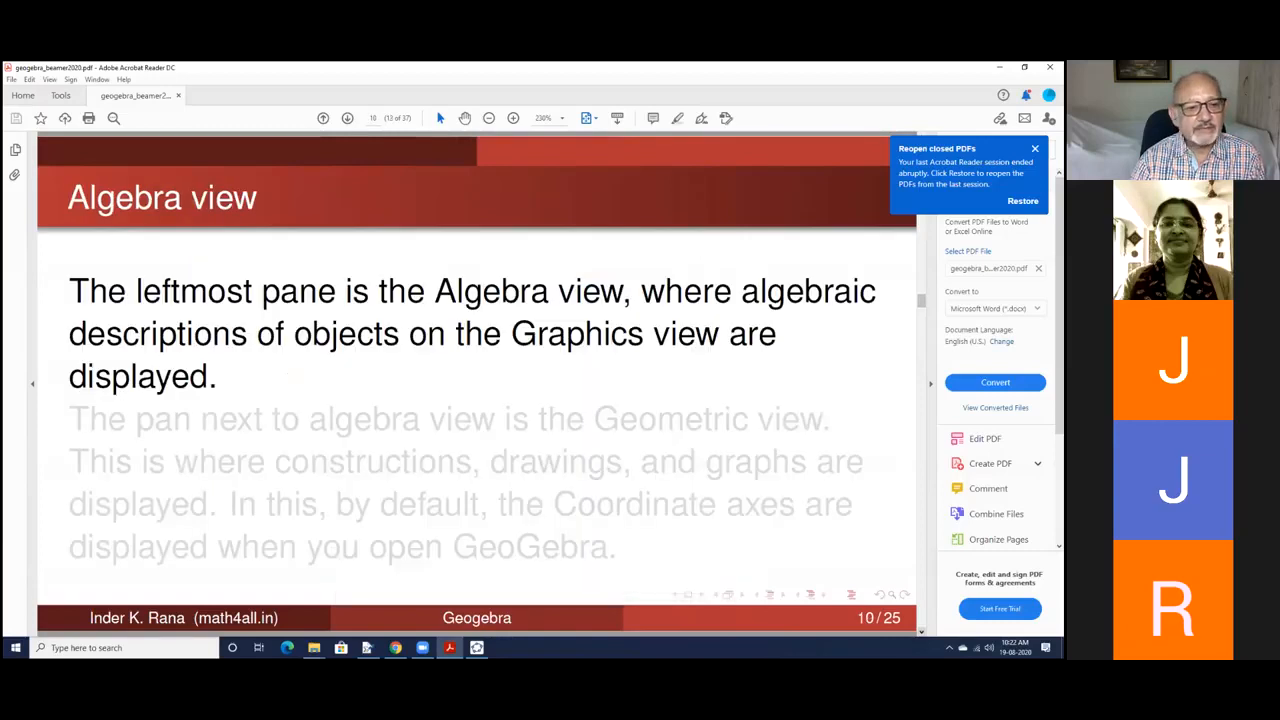
{"action": "key", "text": "Right"}
{"action": "key", "text": "Right"}
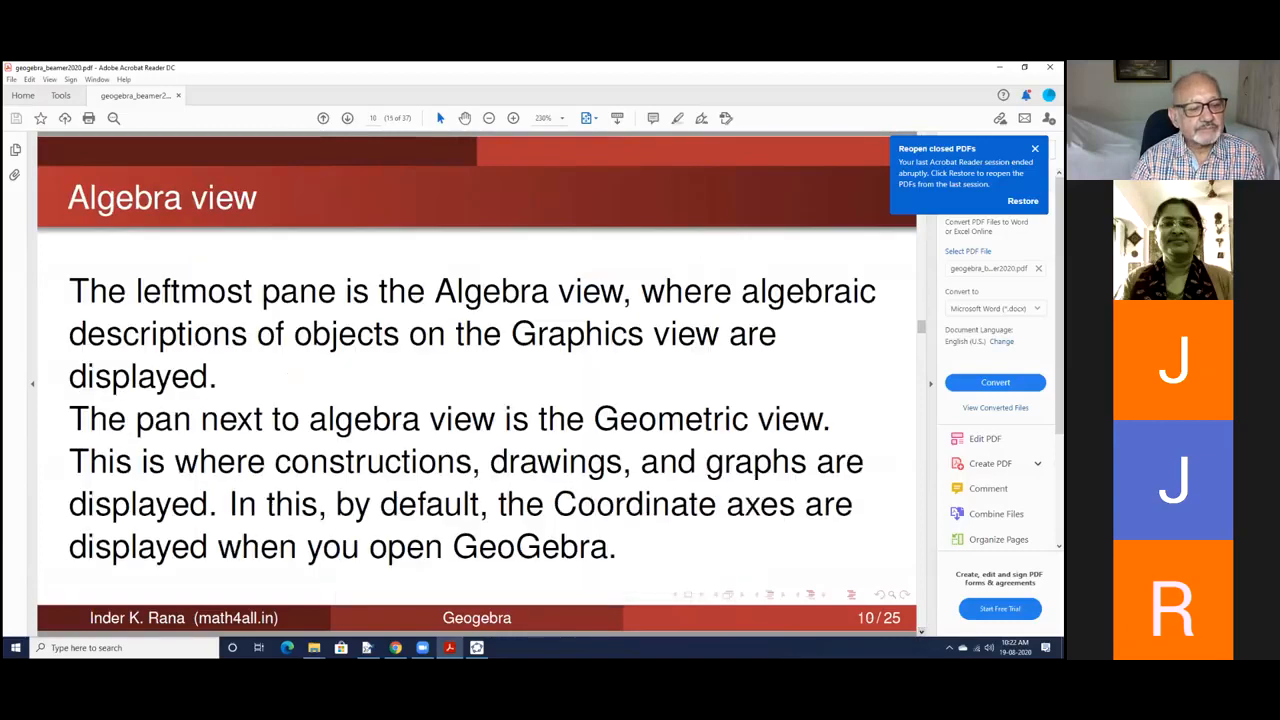
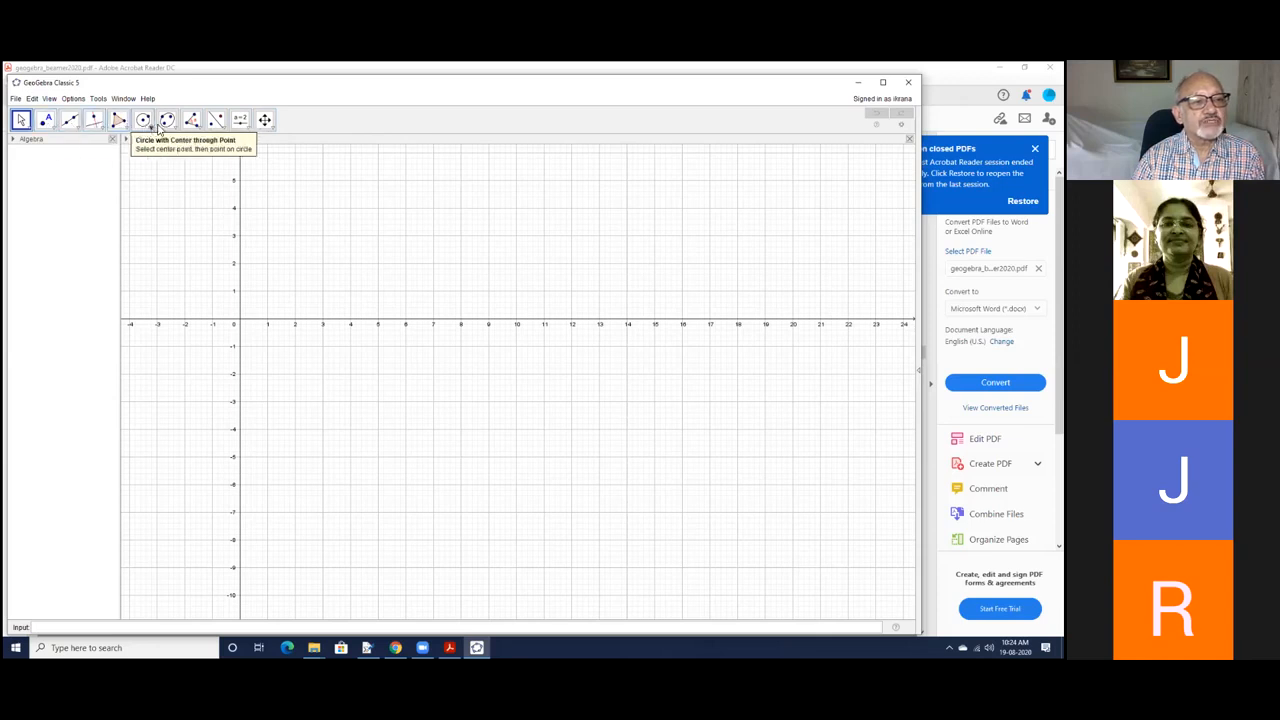
Step: Use Move Graphics View in GeoGebra to shift the coordinate system so the origin sits slightly below the middle of the graphics view
{"action": "left_click", "coordinate": [268, 125]}
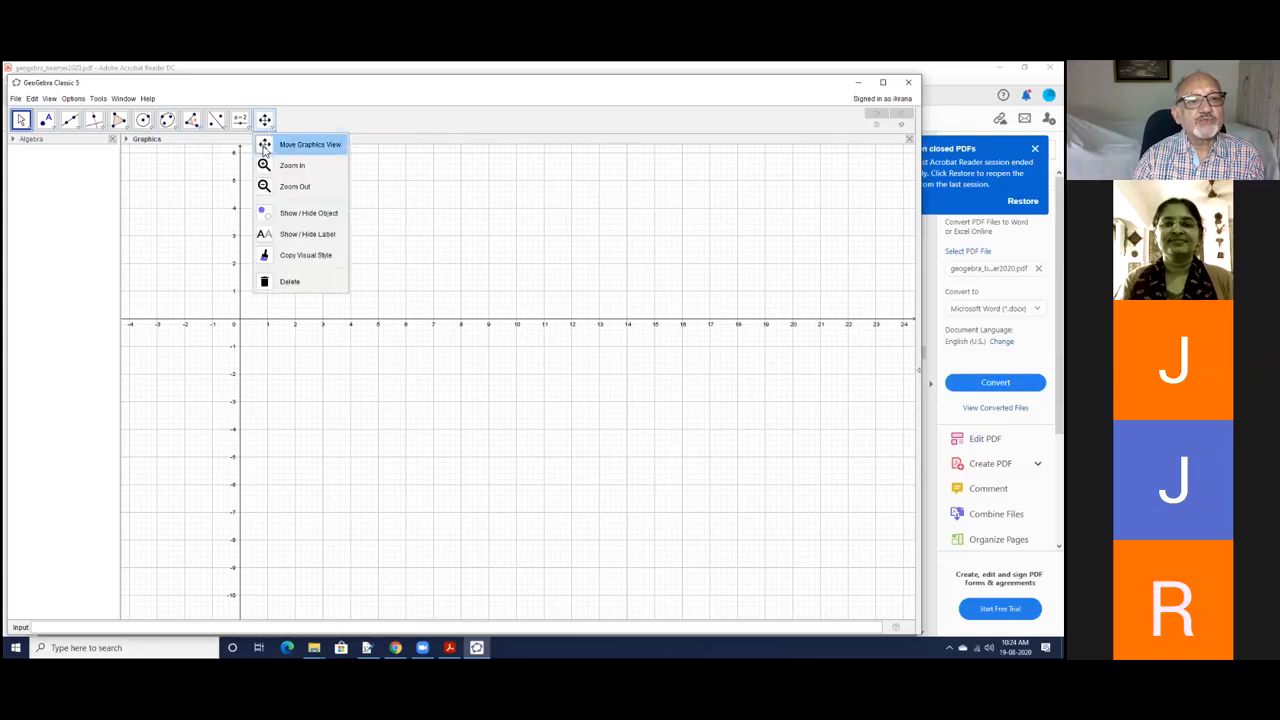
{"action": "left_click", "coordinate": [264, 149]}
{"action": "left_click_drag", "start_coordinate": [294, 217], "coordinate": [376, 228]}
{"action": "left_click_drag", "start_coordinate": [455, 297], "coordinate": [512, 272]}
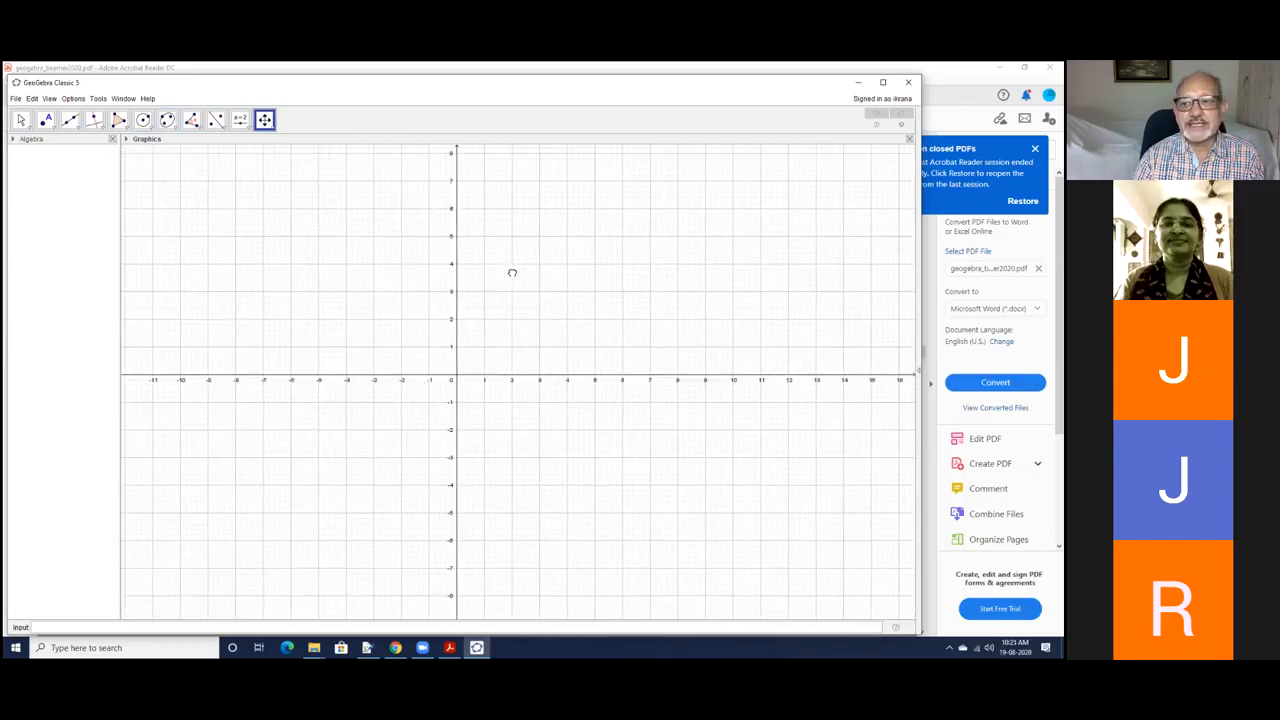
{"action": "left_click_drag", "start_coordinate": [363, 280], "coordinate": [600, 337]}
{"action": "left_click_drag", "start_coordinate": [581, 454], "coordinate": [457, 306]}
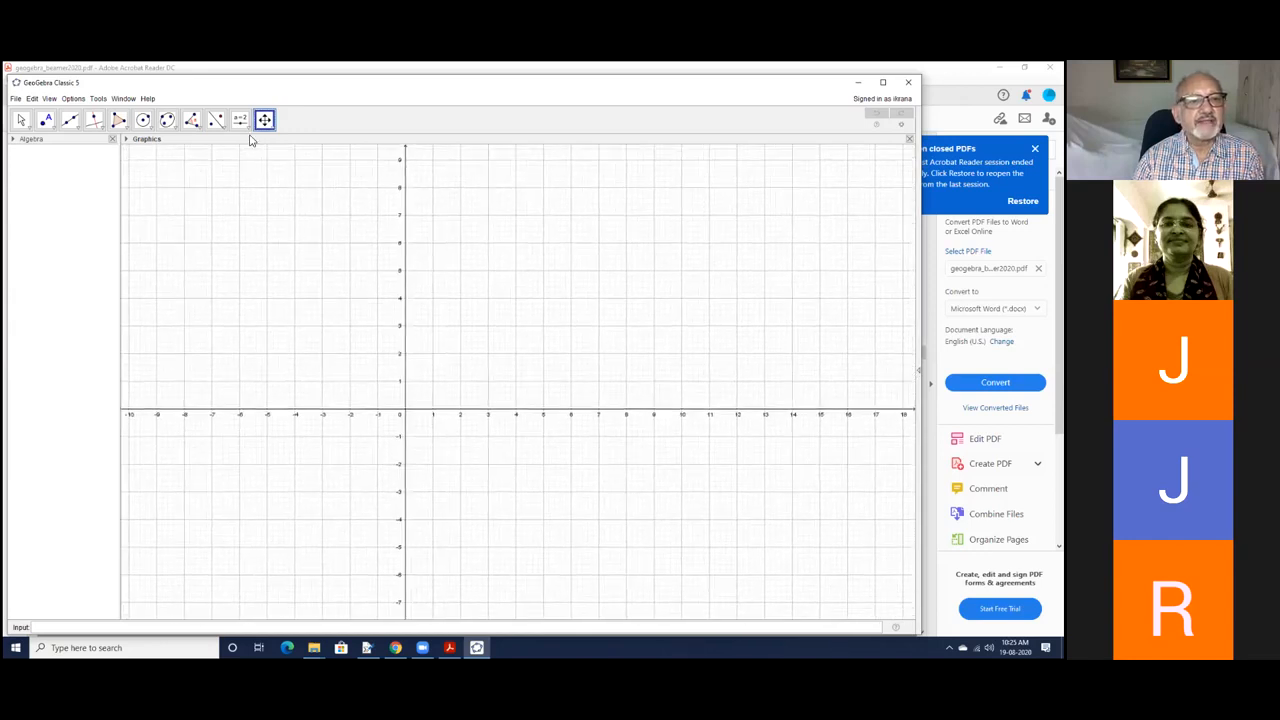
{"action": "right_click", "coordinate": [516, 214]}
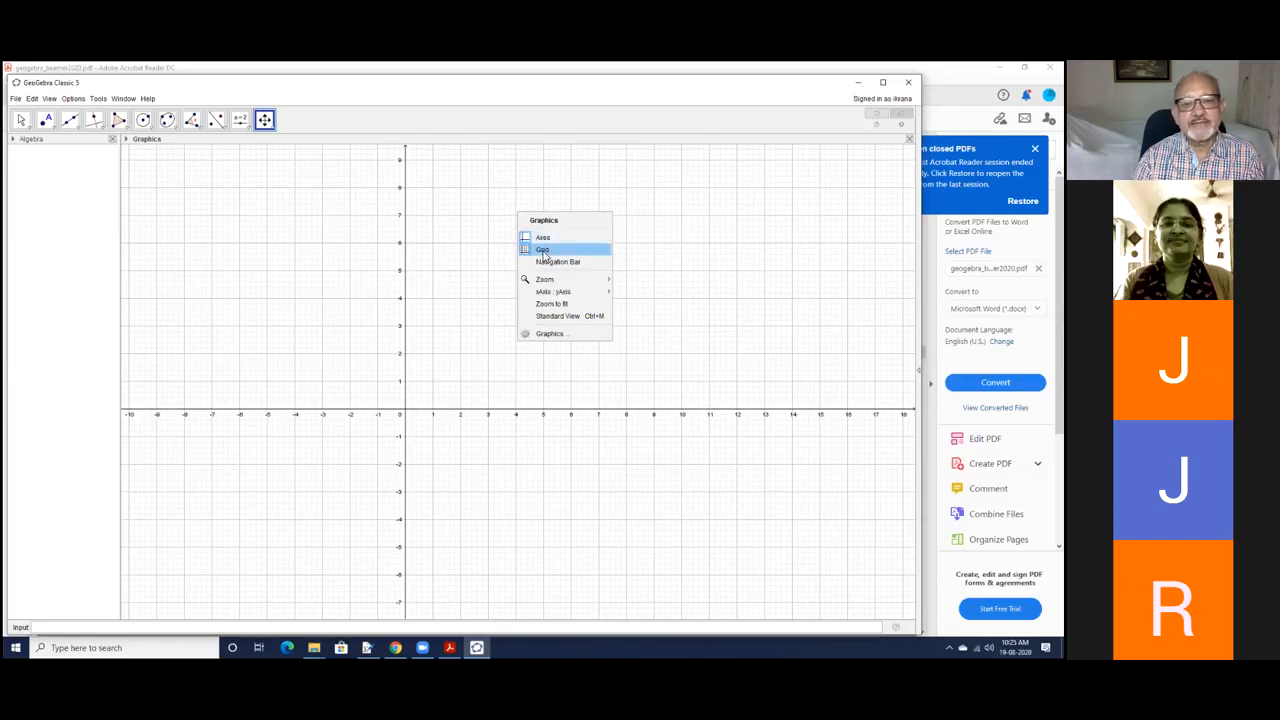
{"action": "mouse_move", "coordinate": [543, 283]}
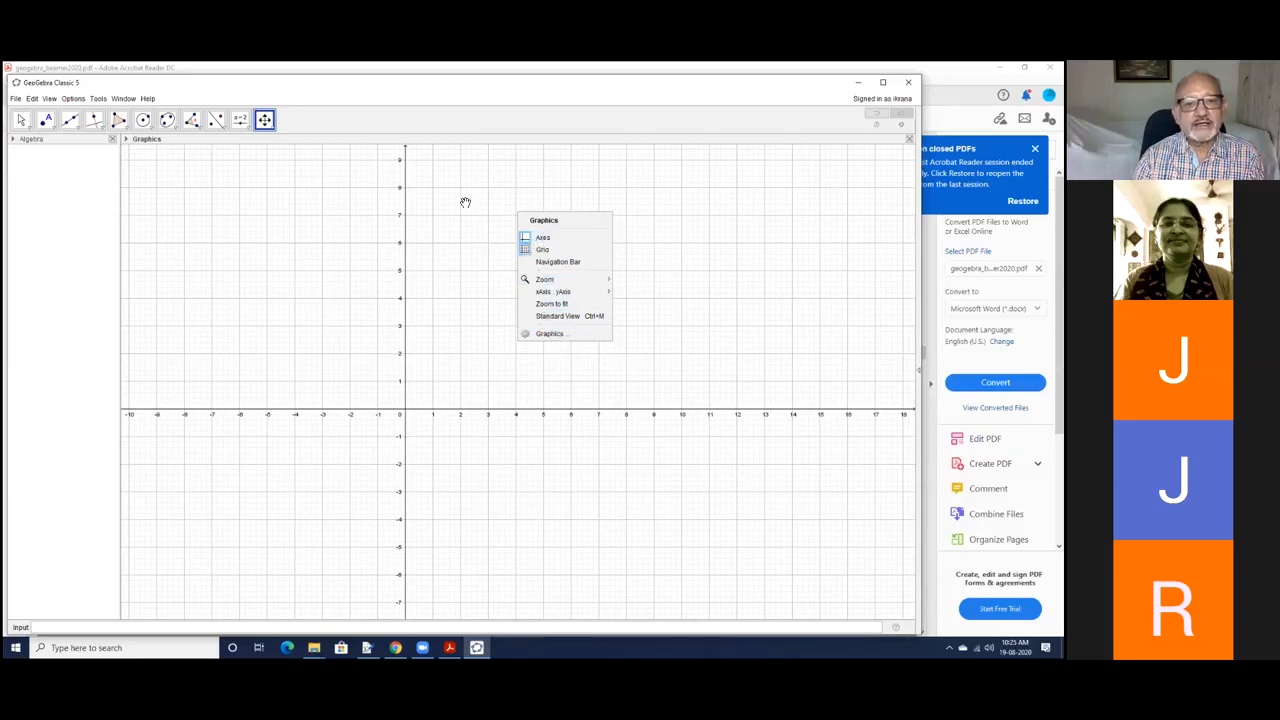
{"action": "left_click", "coordinate": [372, 114]}
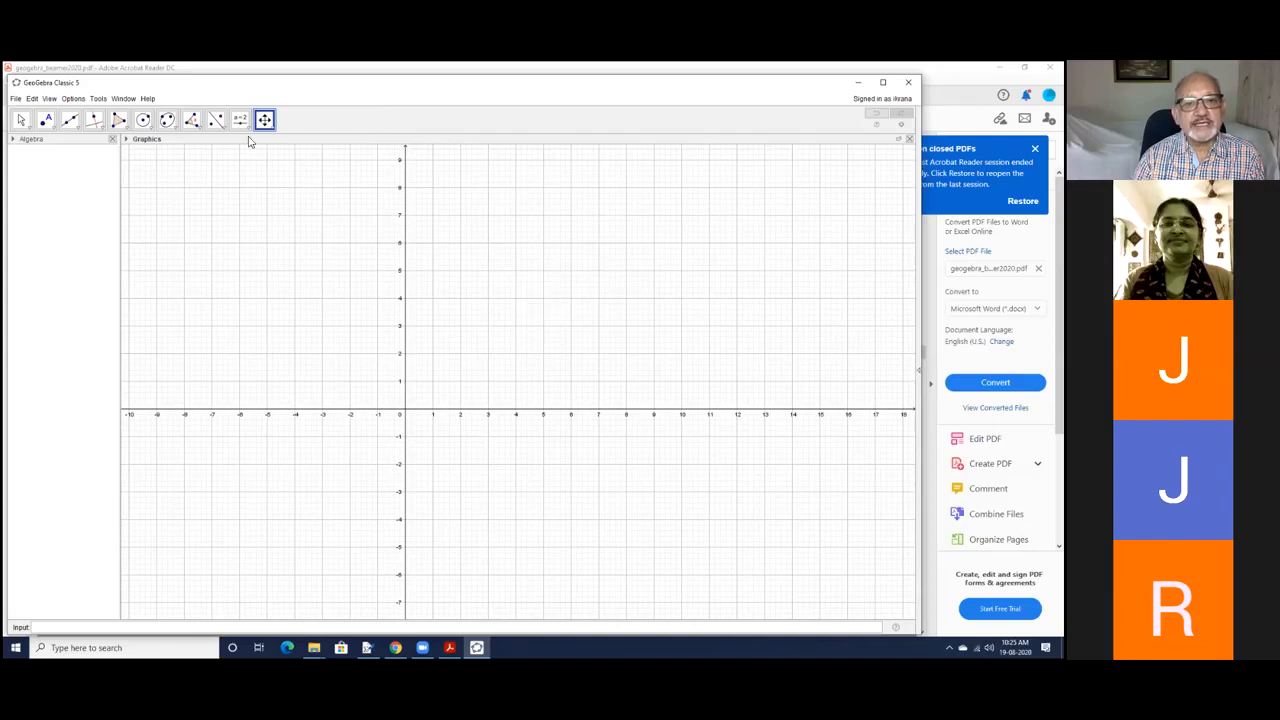
Step: Hide the coordinate axes in the graphics view and show them again
{"action": "right_click", "coordinate": [465, 198]}
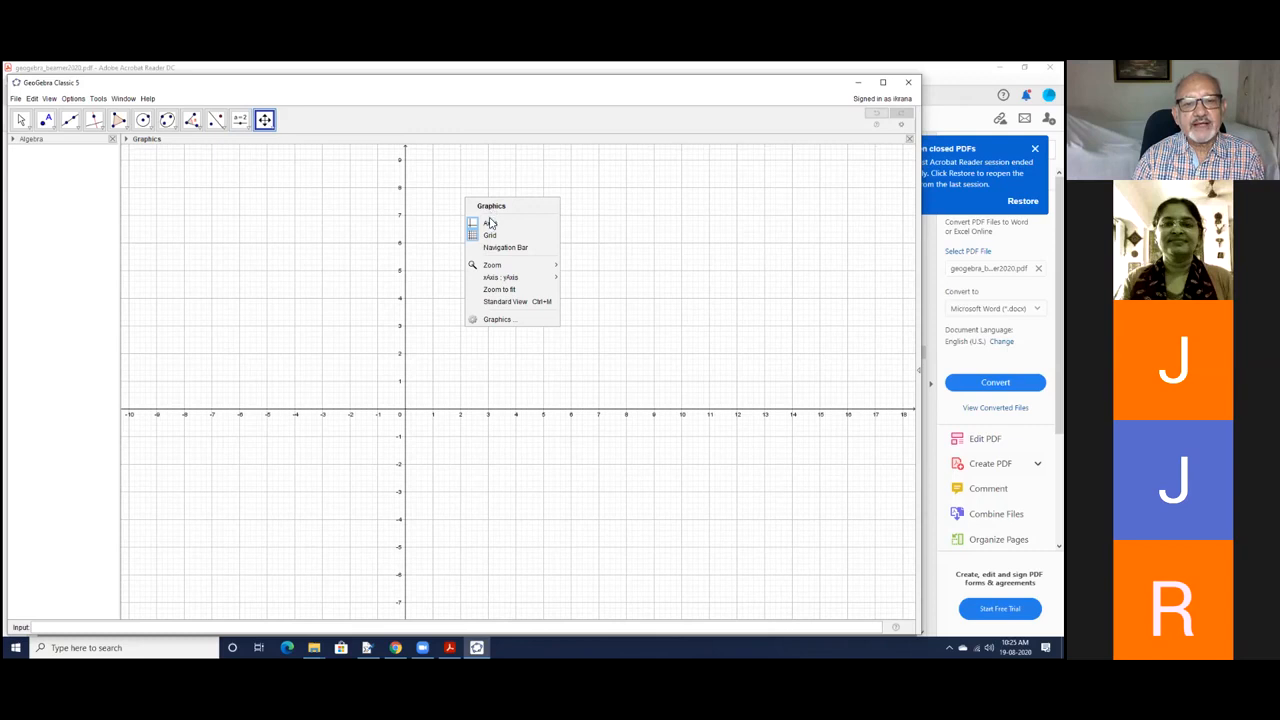
{"action": "left_click", "coordinate": [490, 224]}
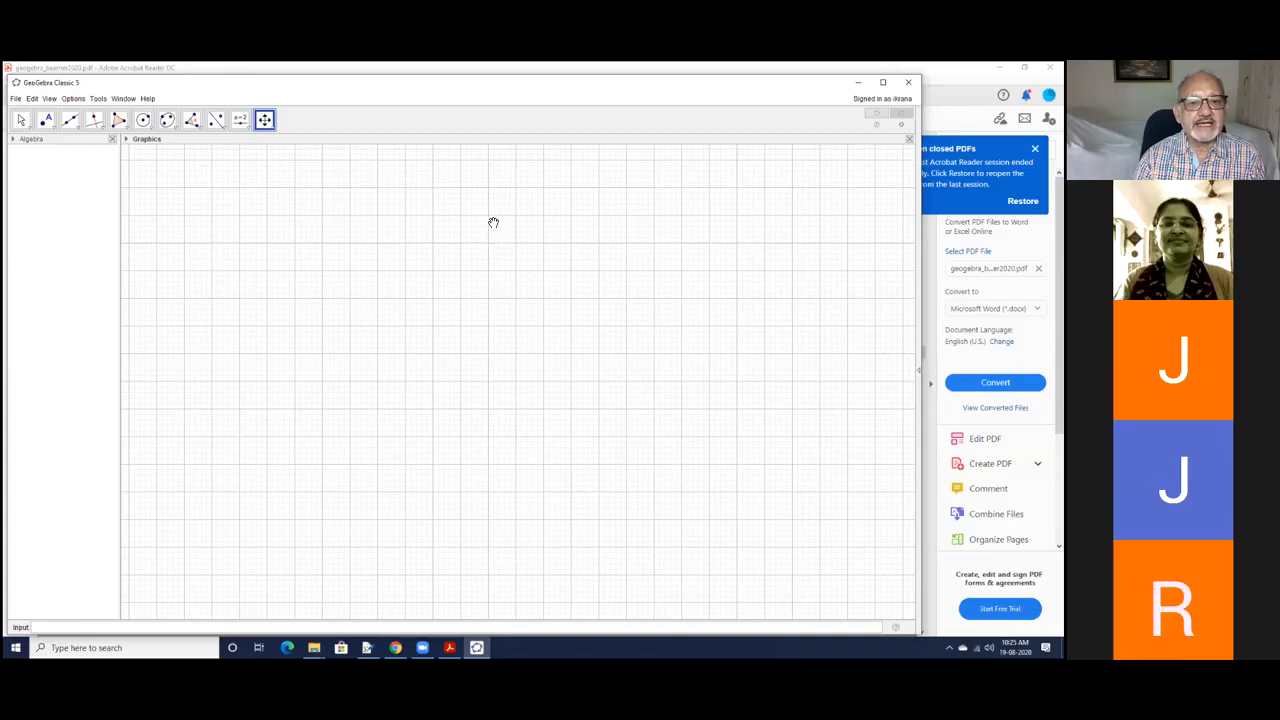
{"action": "right_click", "coordinate": [493, 222]}
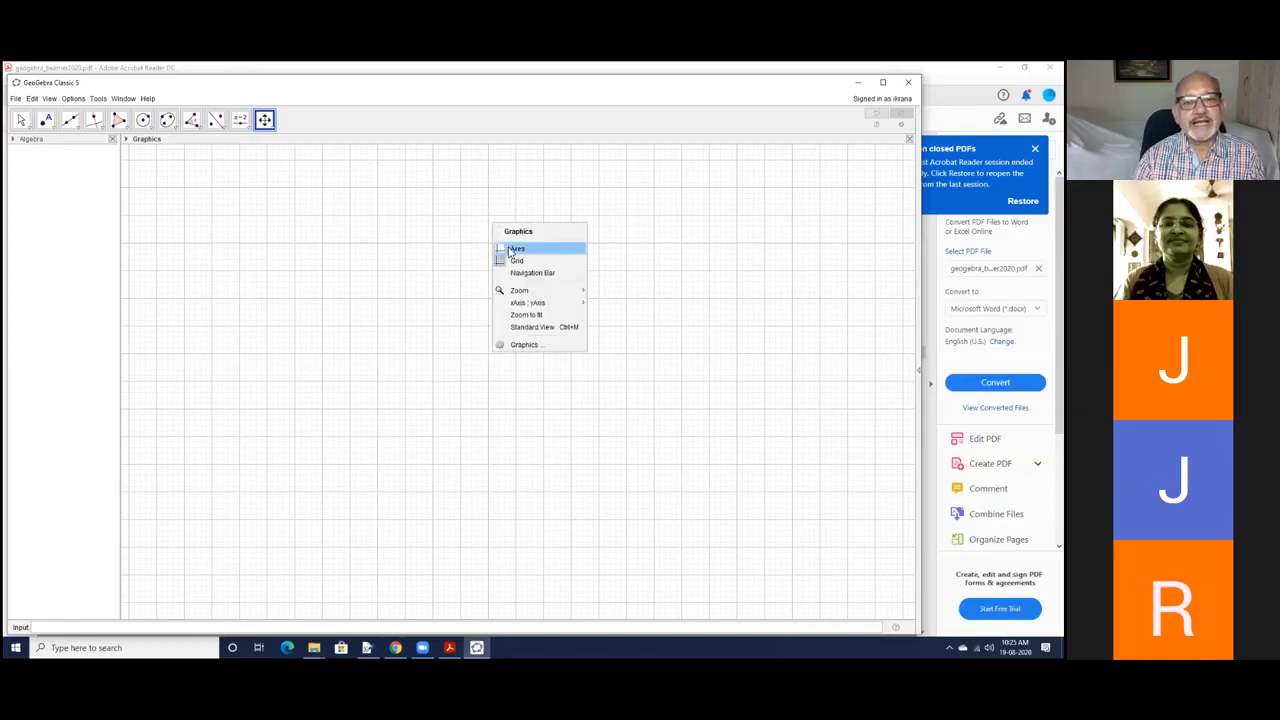
{"action": "left_click", "coordinate": [512, 249]}
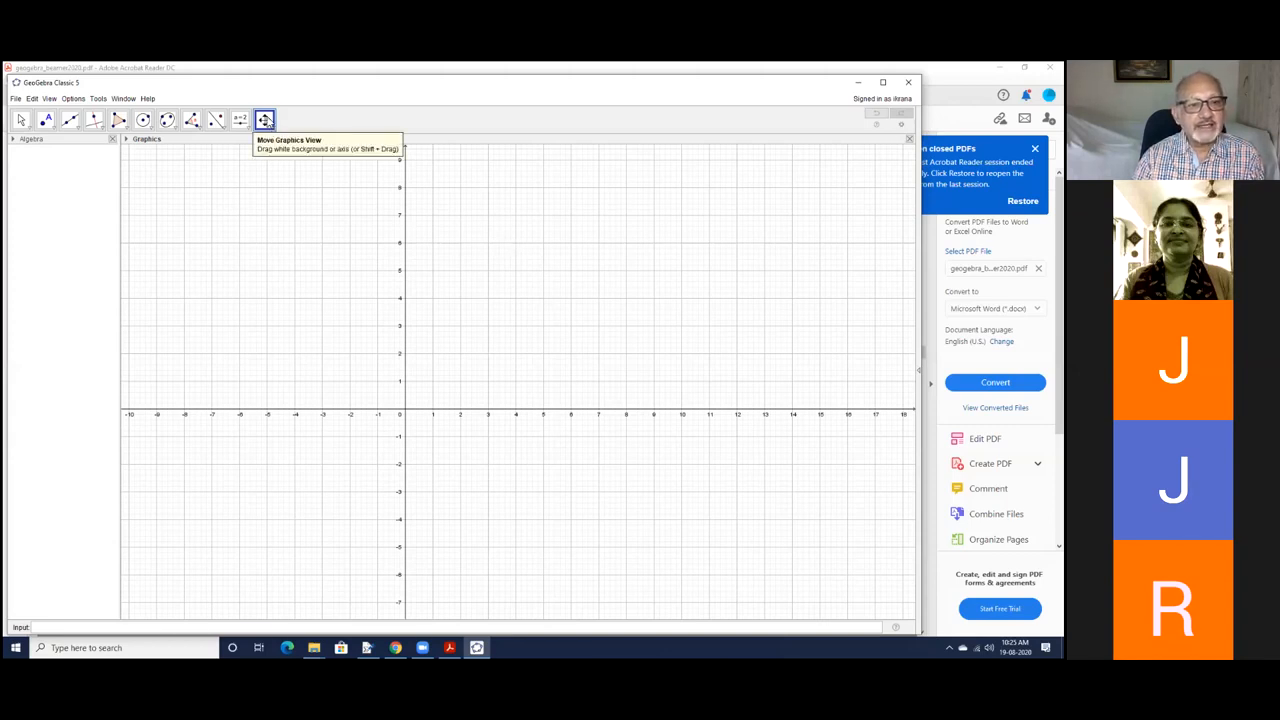
Step: Hide the grid in the graphics view and show it again
{"action": "right_click", "coordinate": [493, 198]}
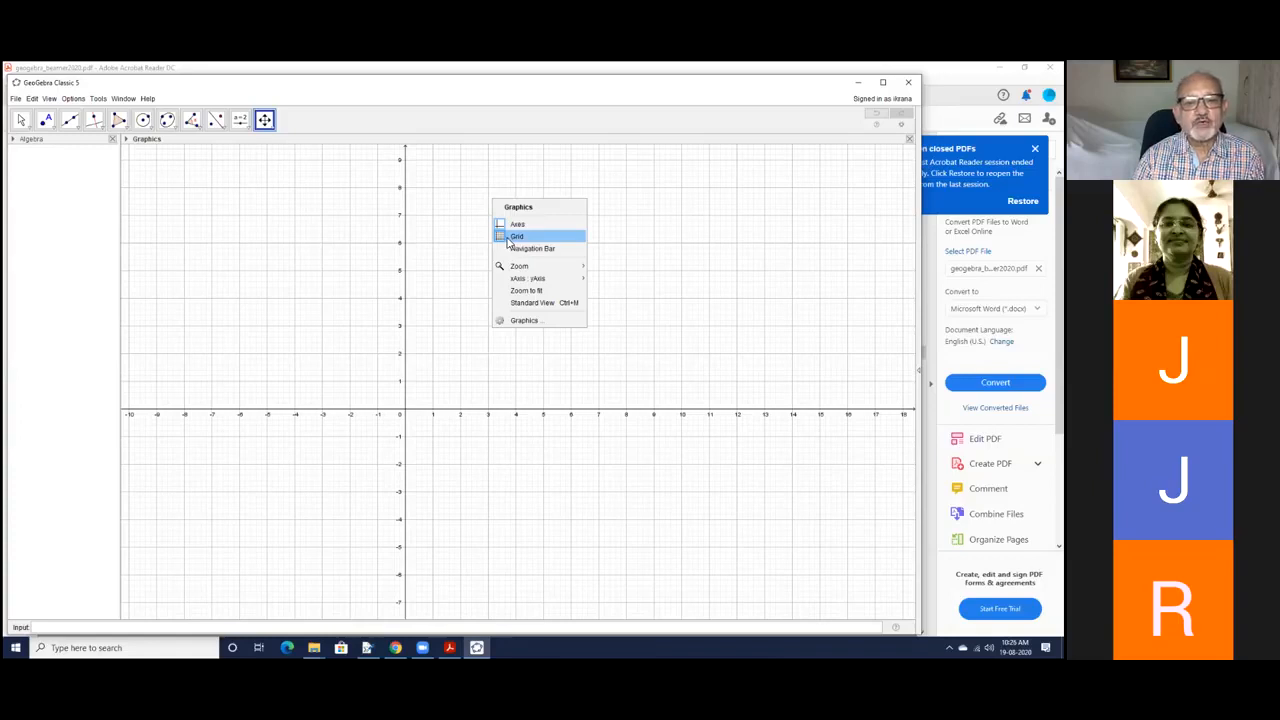
{"action": "left_click", "coordinate": [508, 237]}
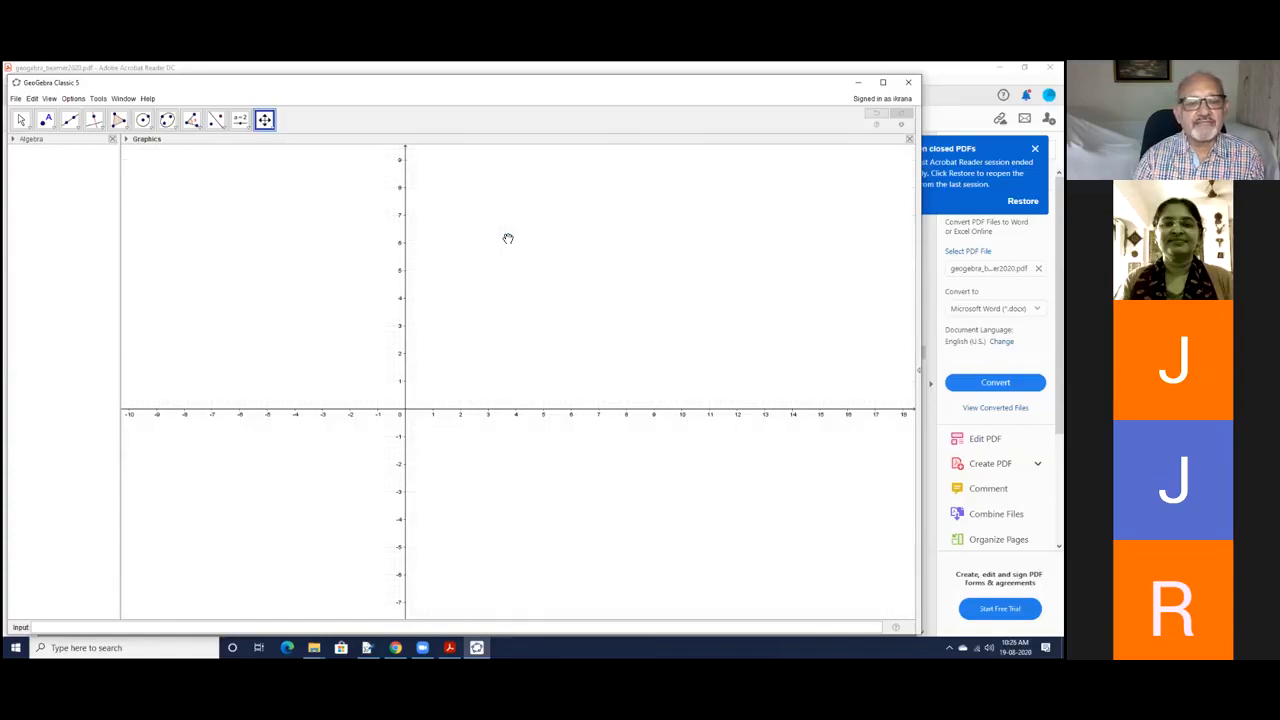
{"action": "right_click", "coordinate": [508, 238]}
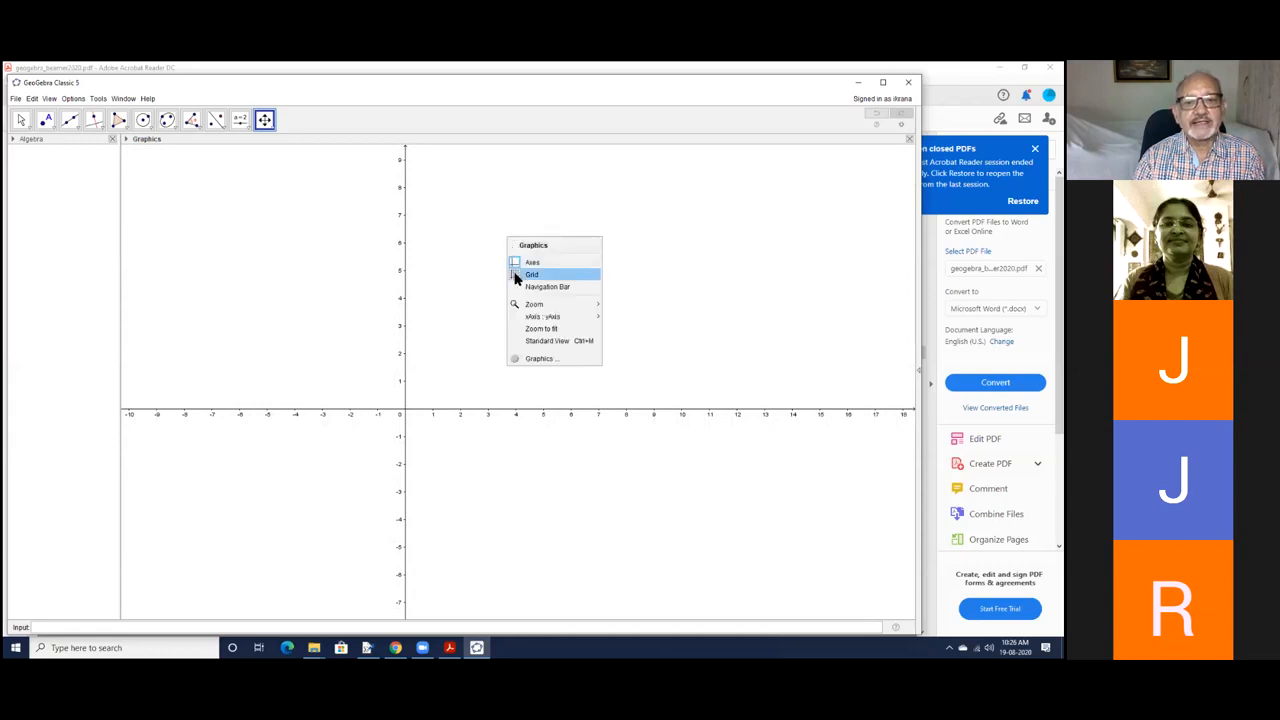
{"action": "left_click", "coordinate": [517, 273]}
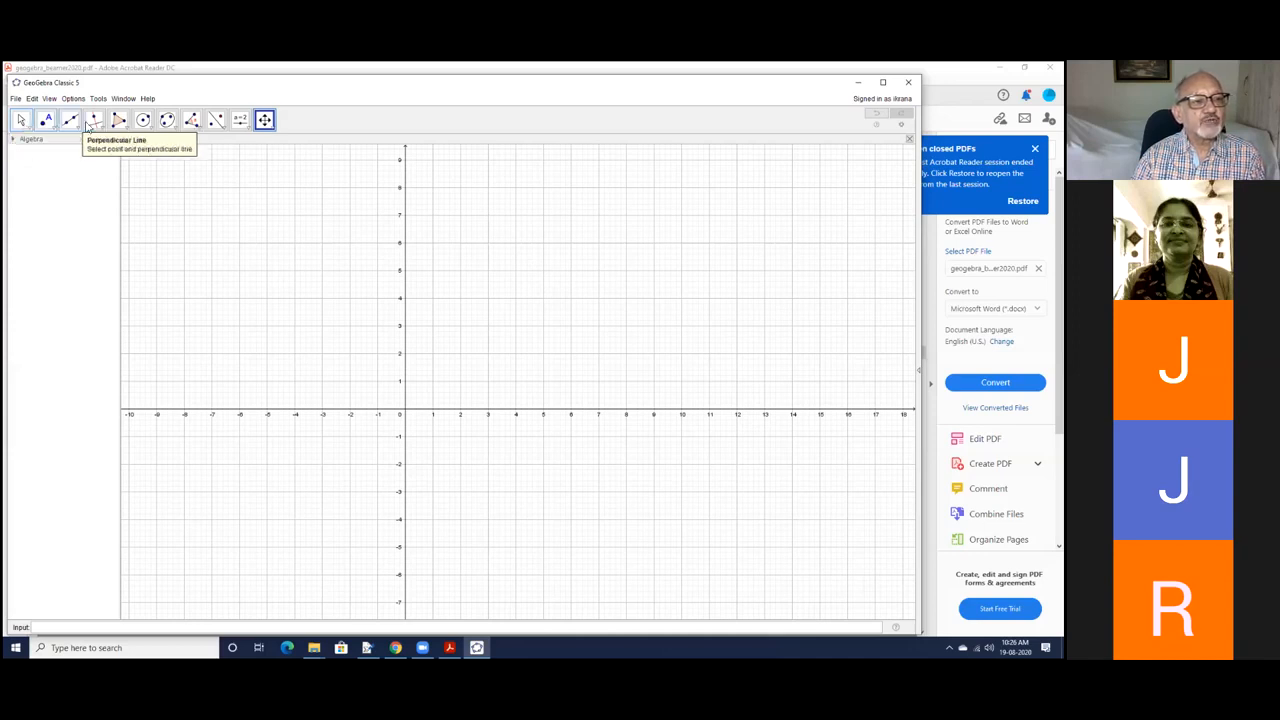
Step: Place a free point with the Point tool in the upper-left quadrant at about (-3.2, 5.8)
{"action": "left_click", "coordinate": [22, 122]}
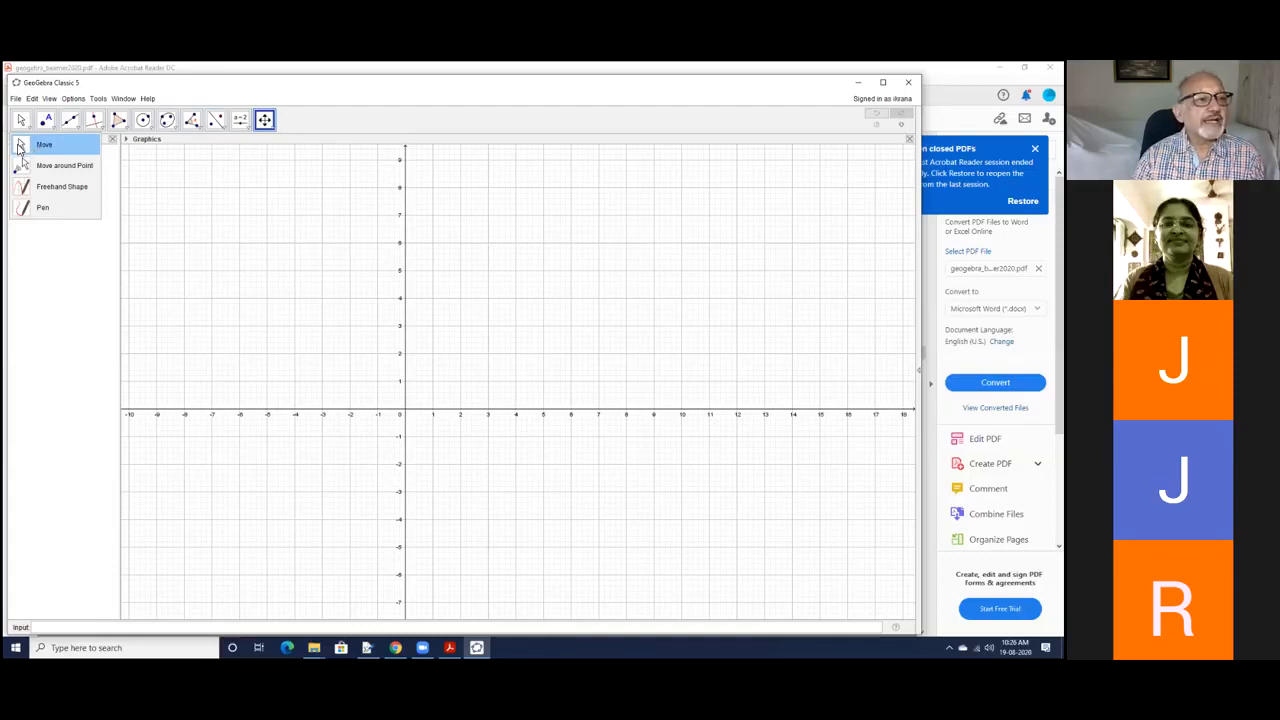
{"action": "left_click", "coordinate": [30, 147]}
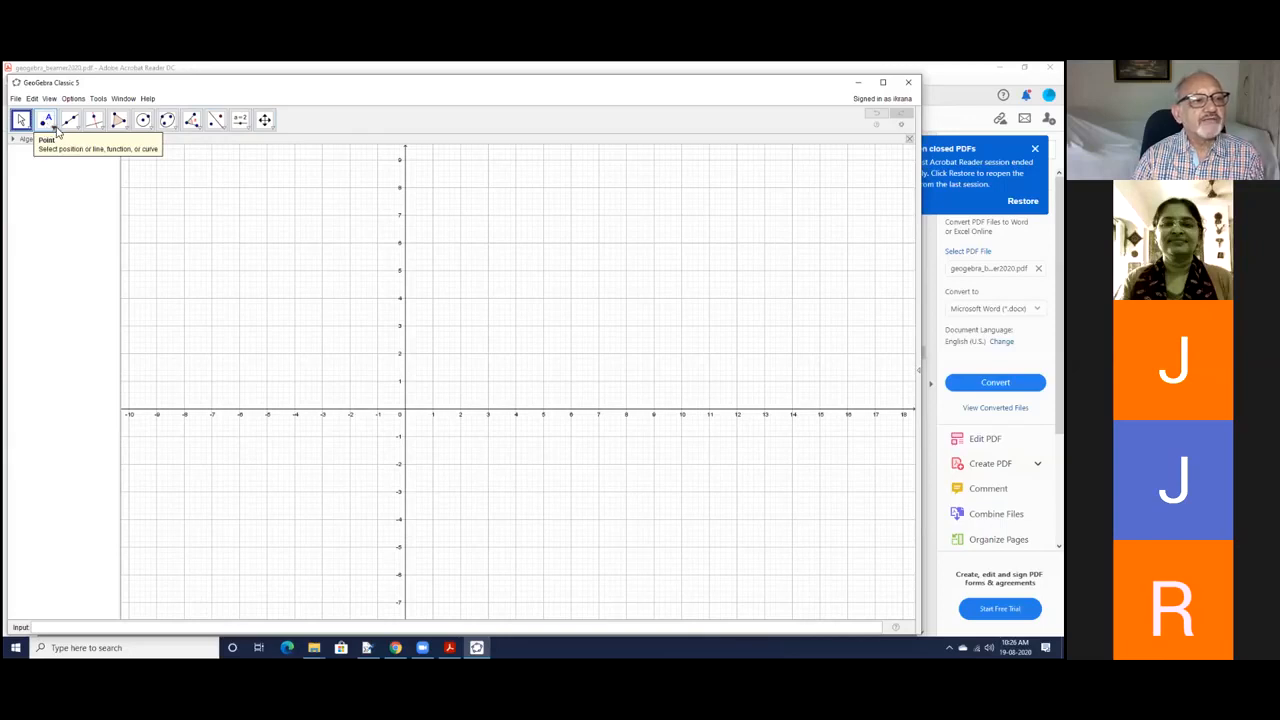
{"action": "left_click", "coordinate": [56, 131]}
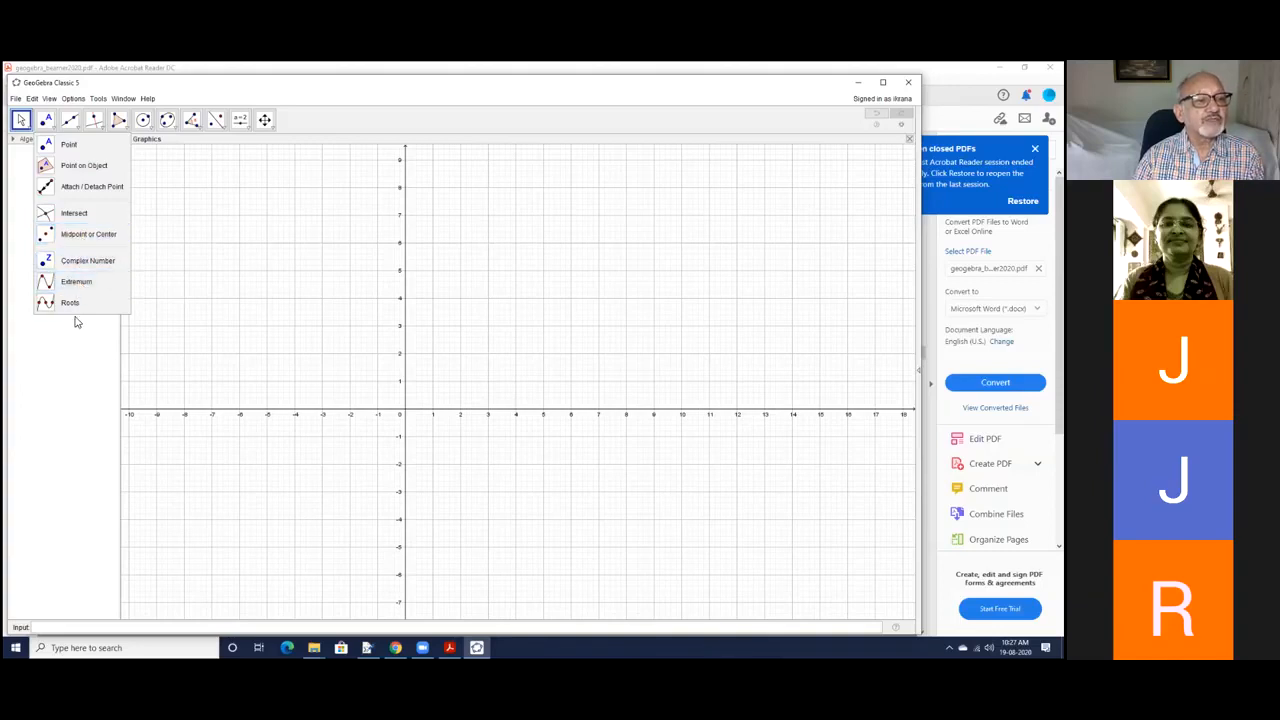
{"action": "left_click", "coordinate": [45, 142]}
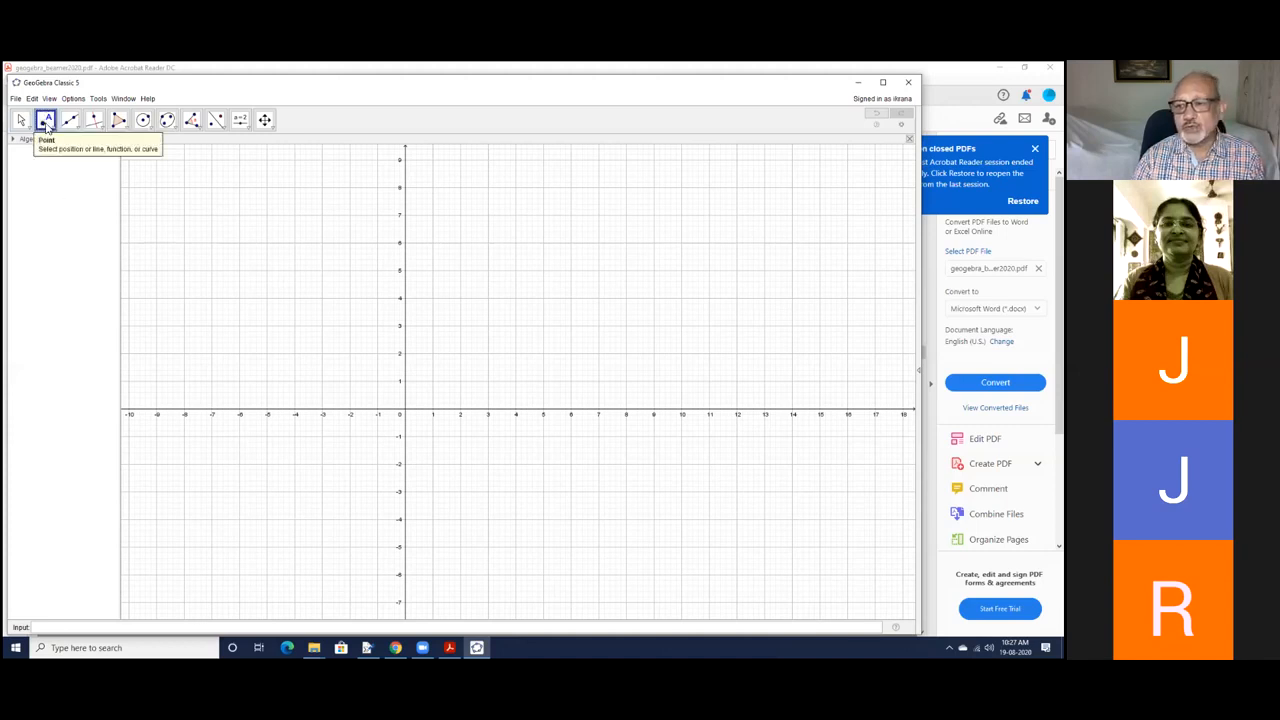
{"action": "left_click", "coordinate": [55, 129]}
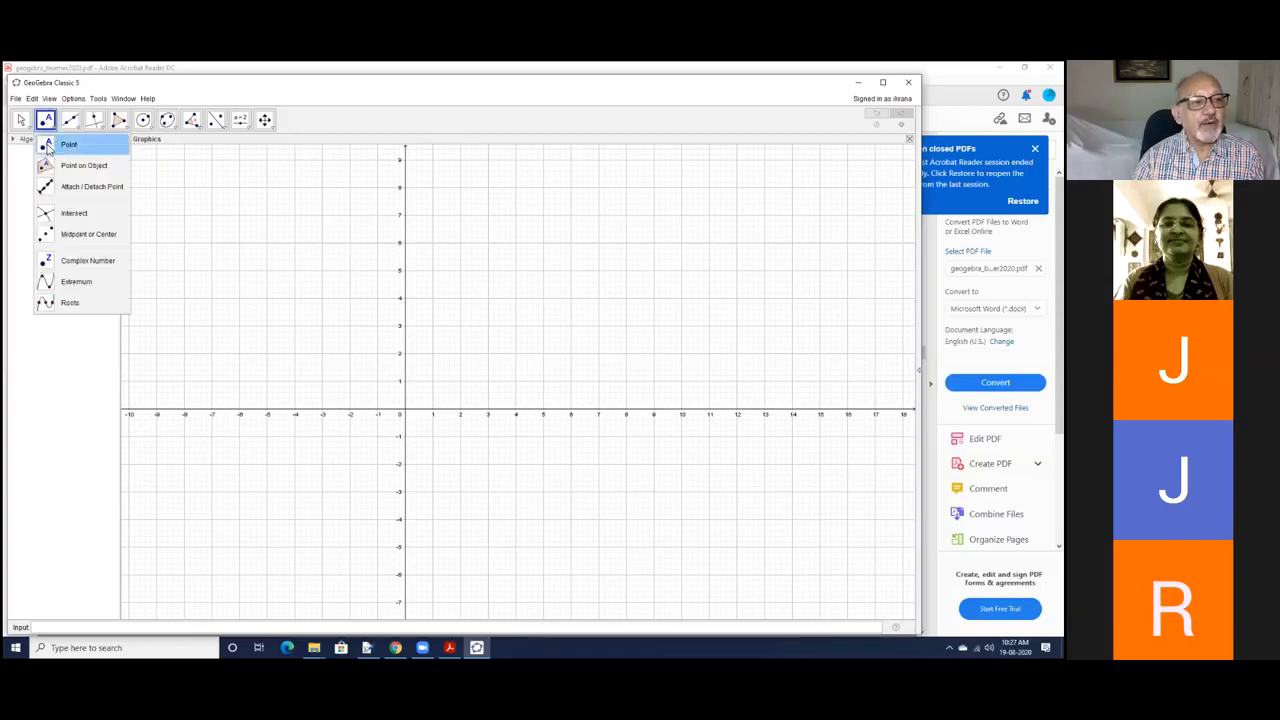
{"action": "left_click", "coordinate": [49, 147]}
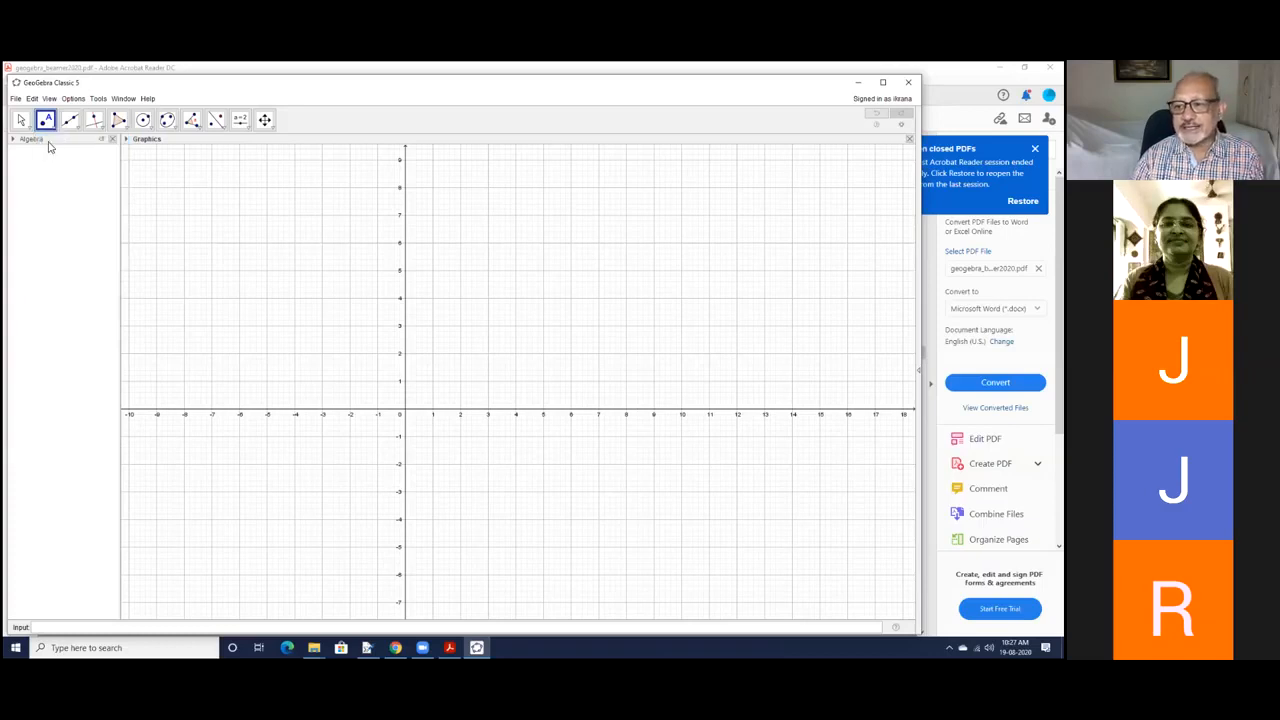
{"action": "left_click", "coordinate": [317, 248]}
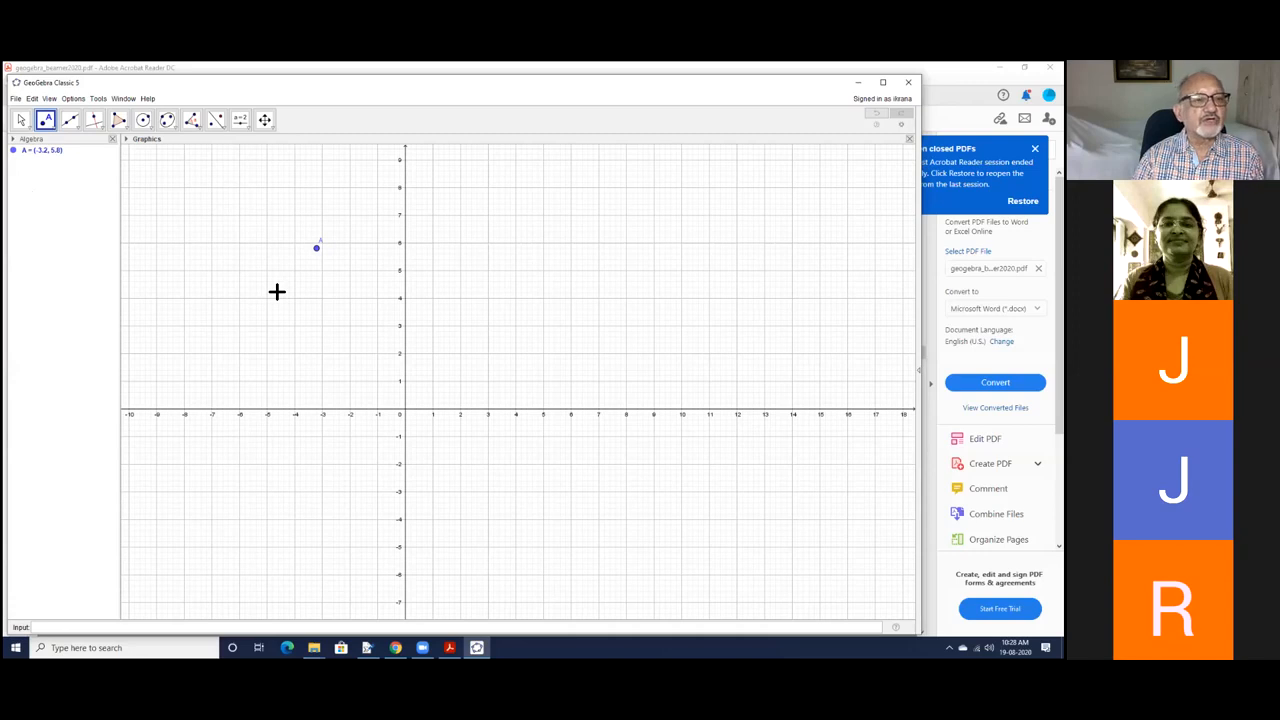
Step: Move point A around the coordinate plane, including onto the origin, and leave it at about (1.94, 3.4)
{"action": "left_click", "coordinate": [22, 122]}
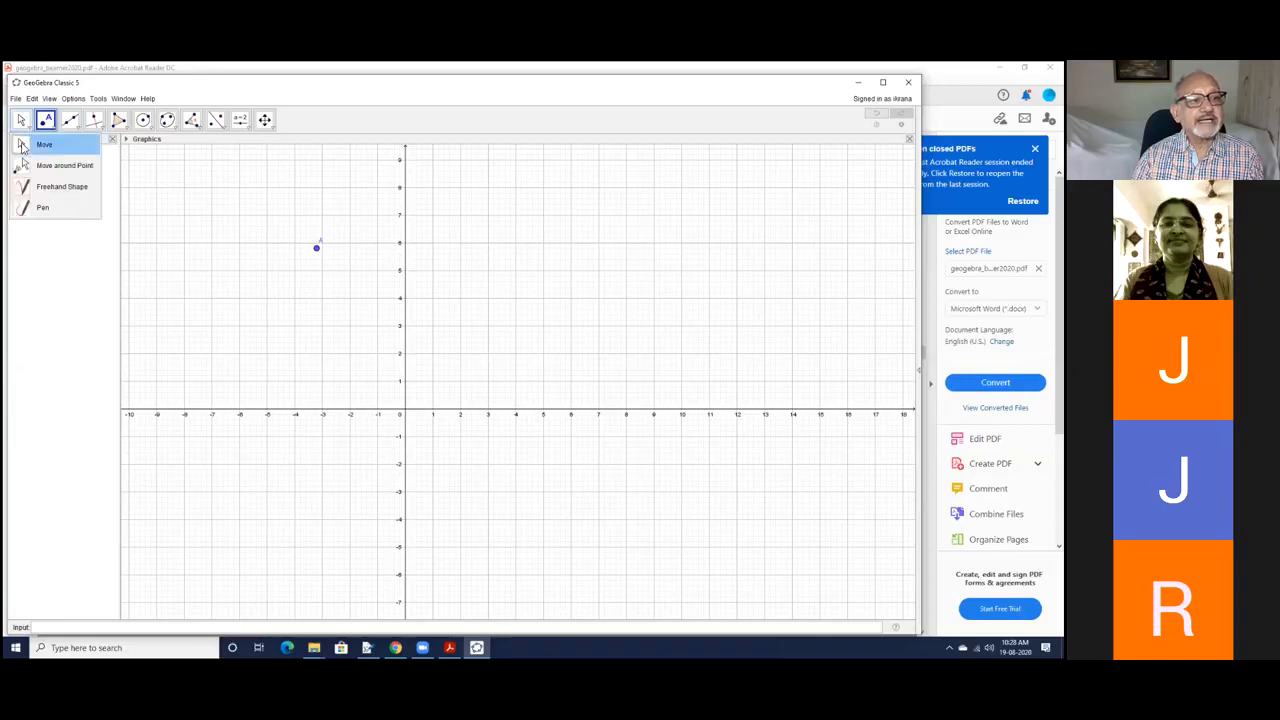
{"action": "left_click", "coordinate": [22, 147]}
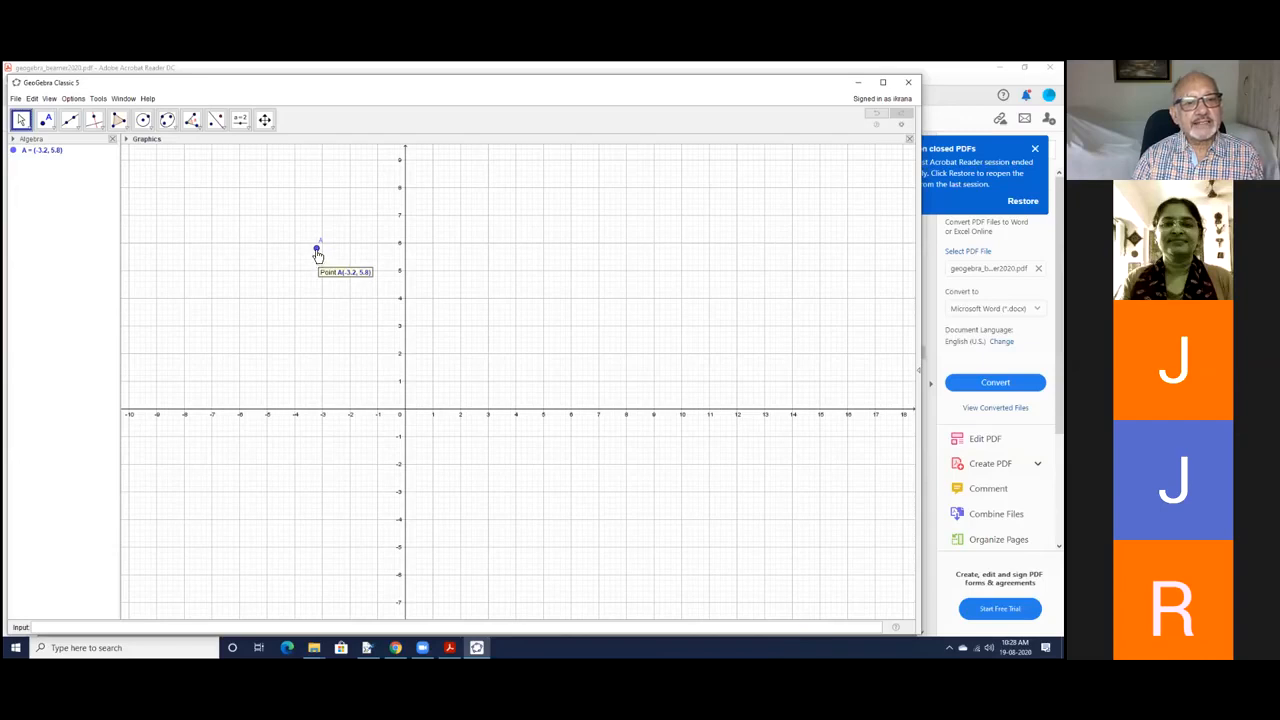
{"action": "left_click_drag", "start_coordinate": [317, 252], "coordinate": [303, 297]}
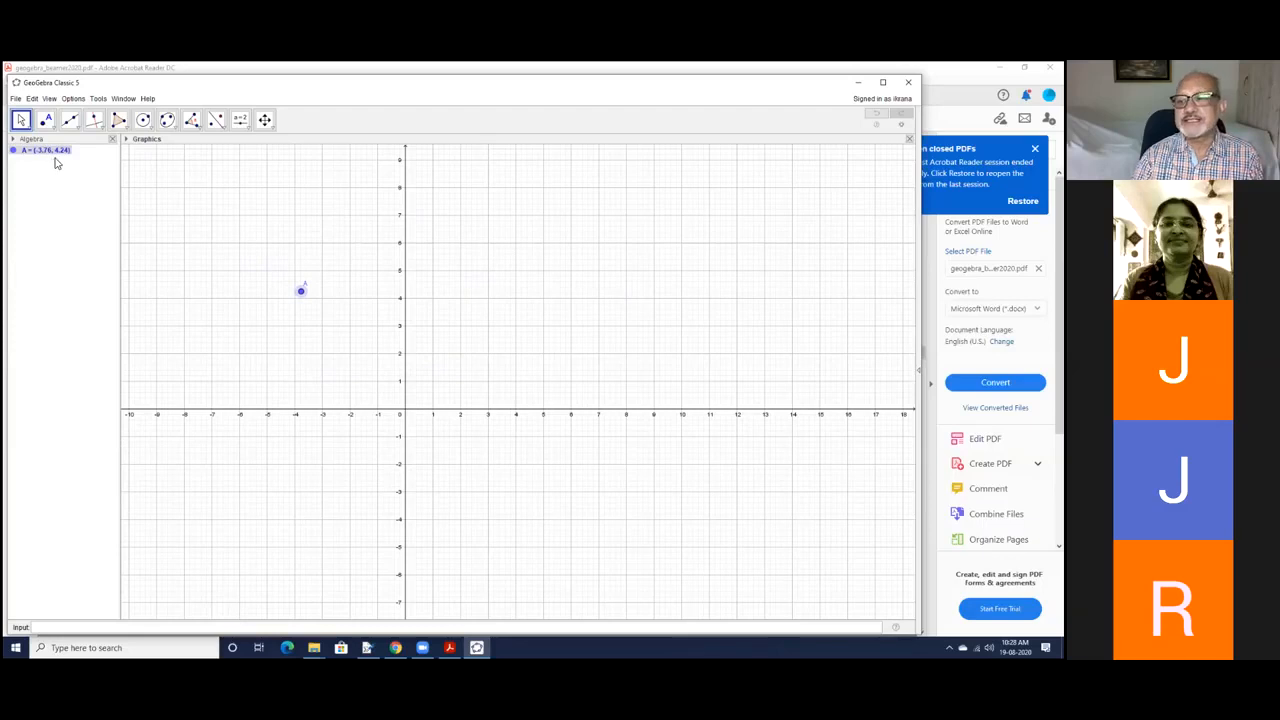
{"action": "left_click_drag", "start_coordinate": [302, 291], "coordinate": [505, 282]}
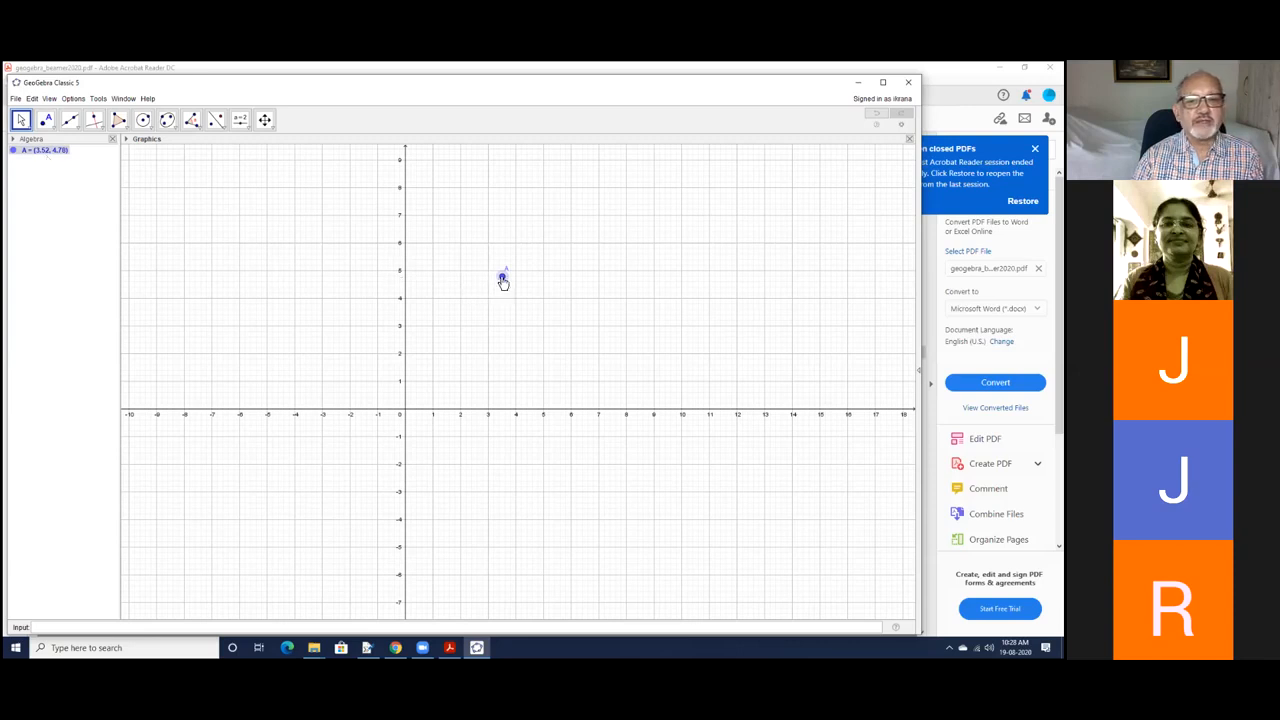
{"action": "left_click_drag", "start_coordinate": [503, 283], "coordinate": [408, 414]}
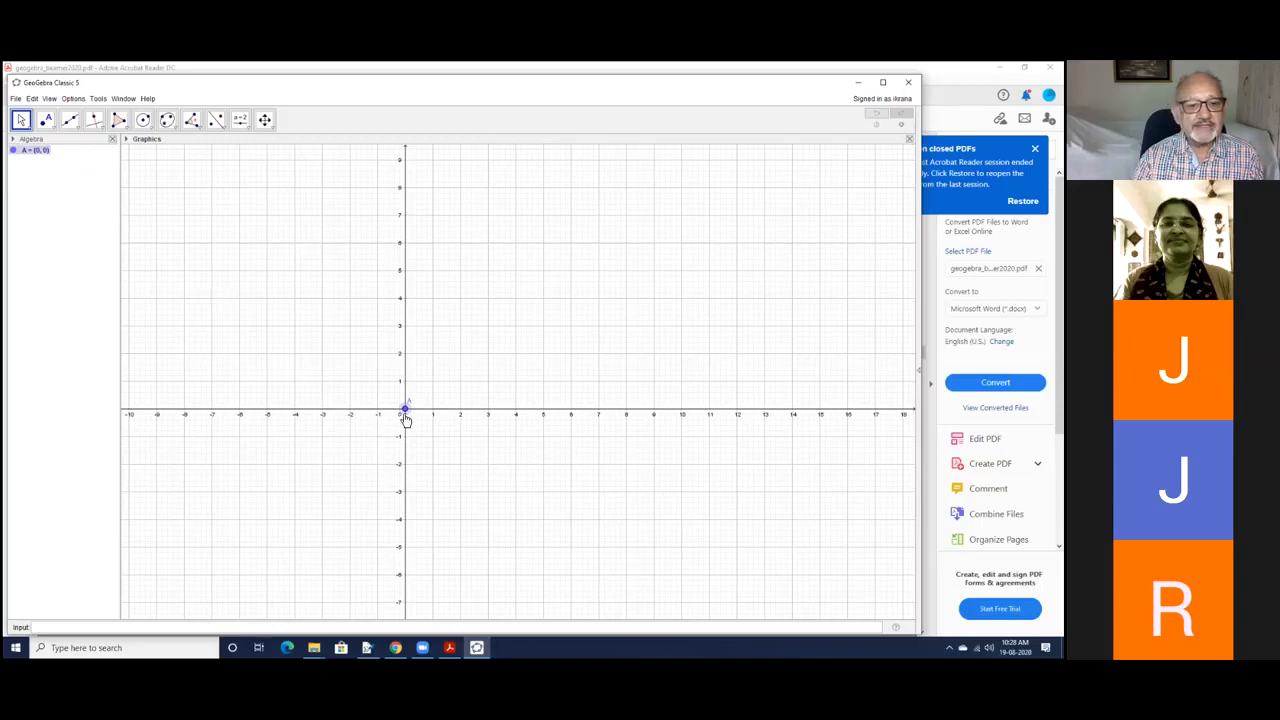
{"action": "left_click_drag", "start_coordinate": [405, 412], "coordinate": [460, 320]}
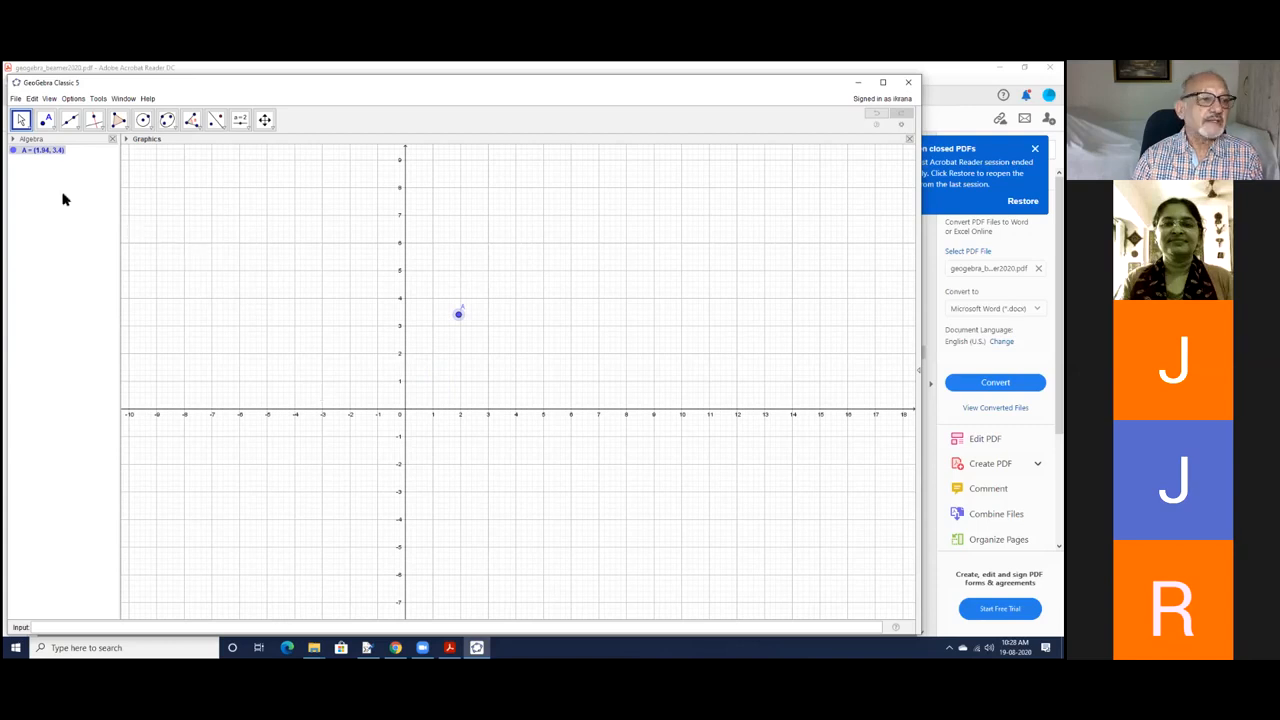
Step: Place a second free point level with point A at about (9.36, 3.4)
{"action": "left_click", "coordinate": [55, 131]}
{"action": "left_click", "coordinate": [49, 143]}
{"action": "left_click", "coordinate": [664, 315]}
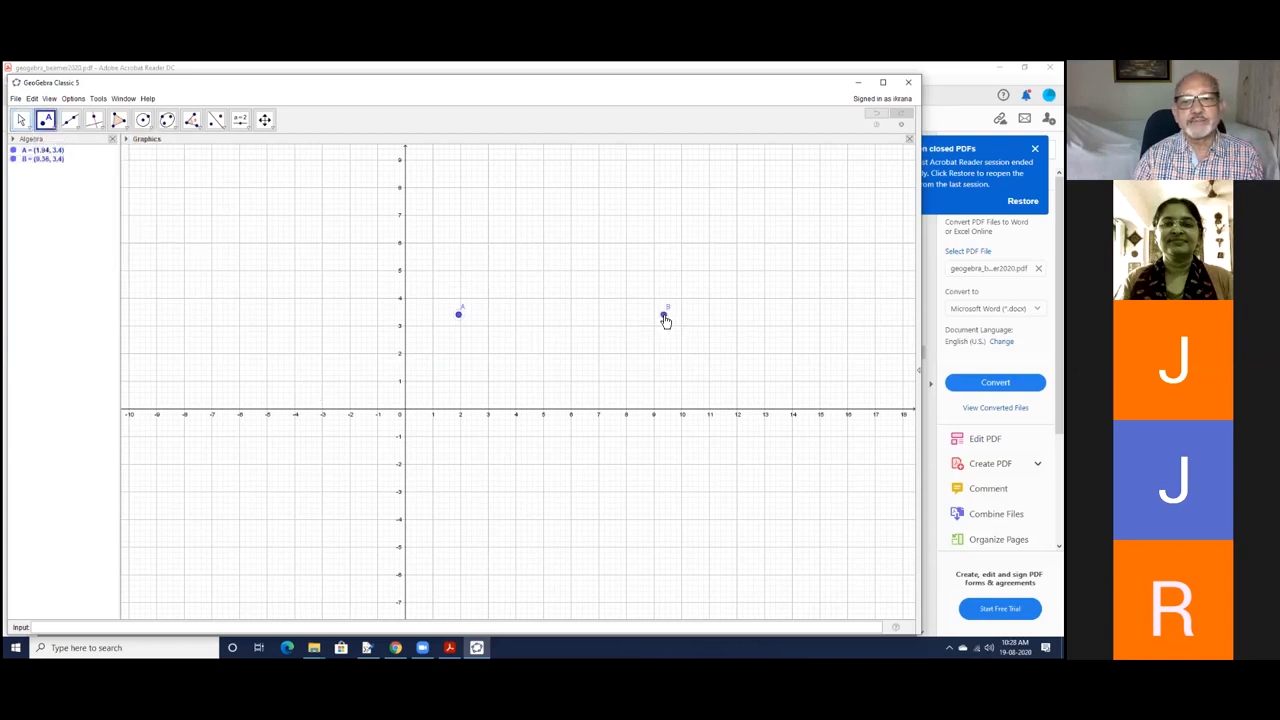
Step: Construct the midpoint of points A and B with the Midpoint or Center tool
{"action": "left_click", "coordinate": [52, 130]}
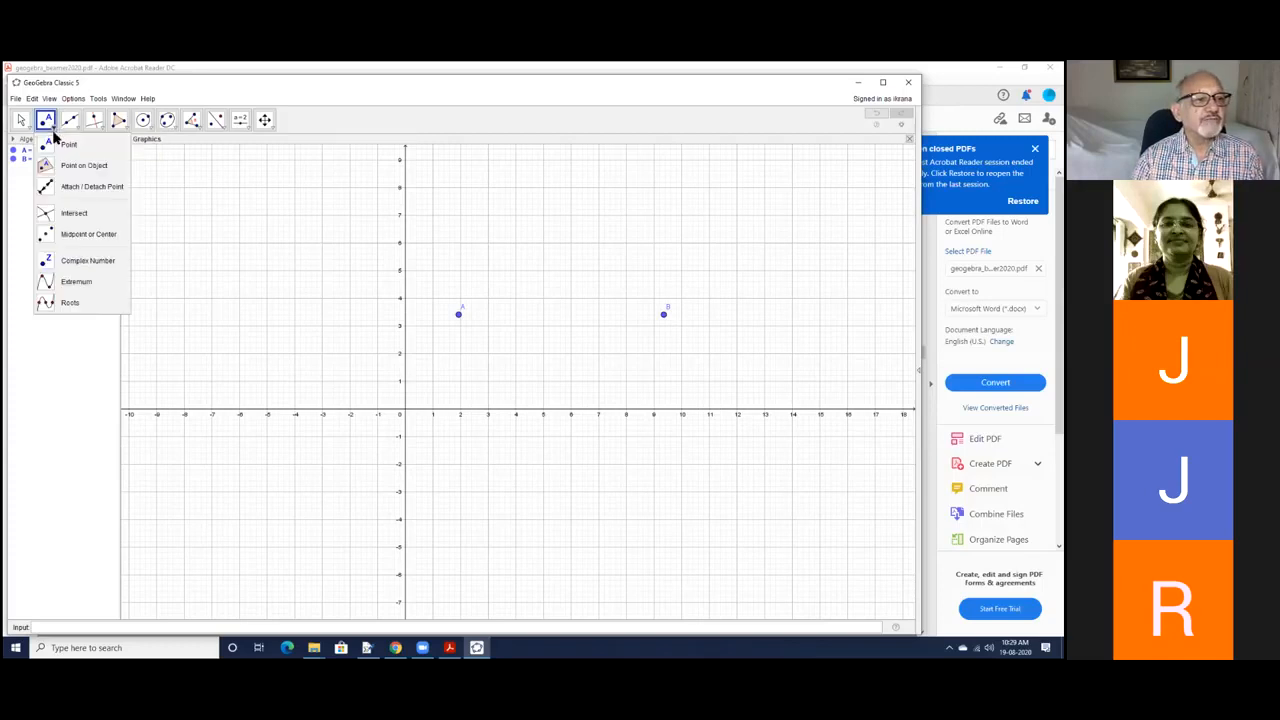
{"action": "left_click", "coordinate": [70, 236]}
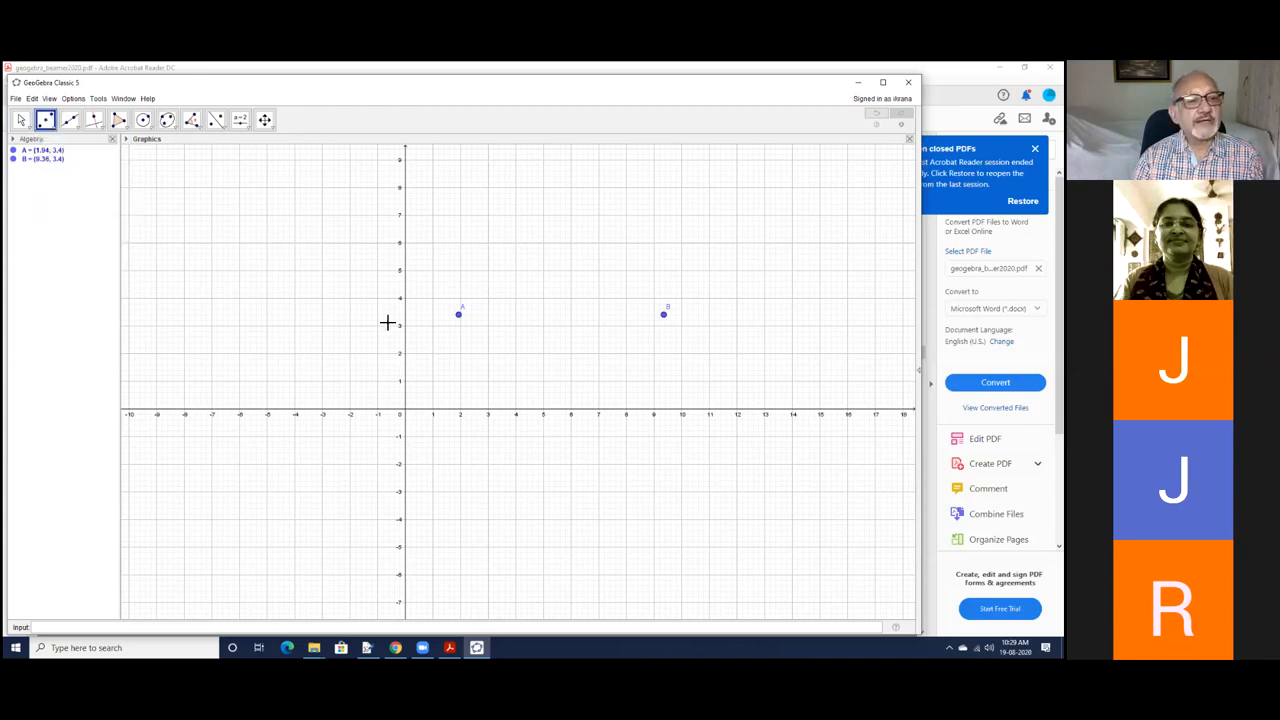
{"action": "left_click", "coordinate": [459, 315]}
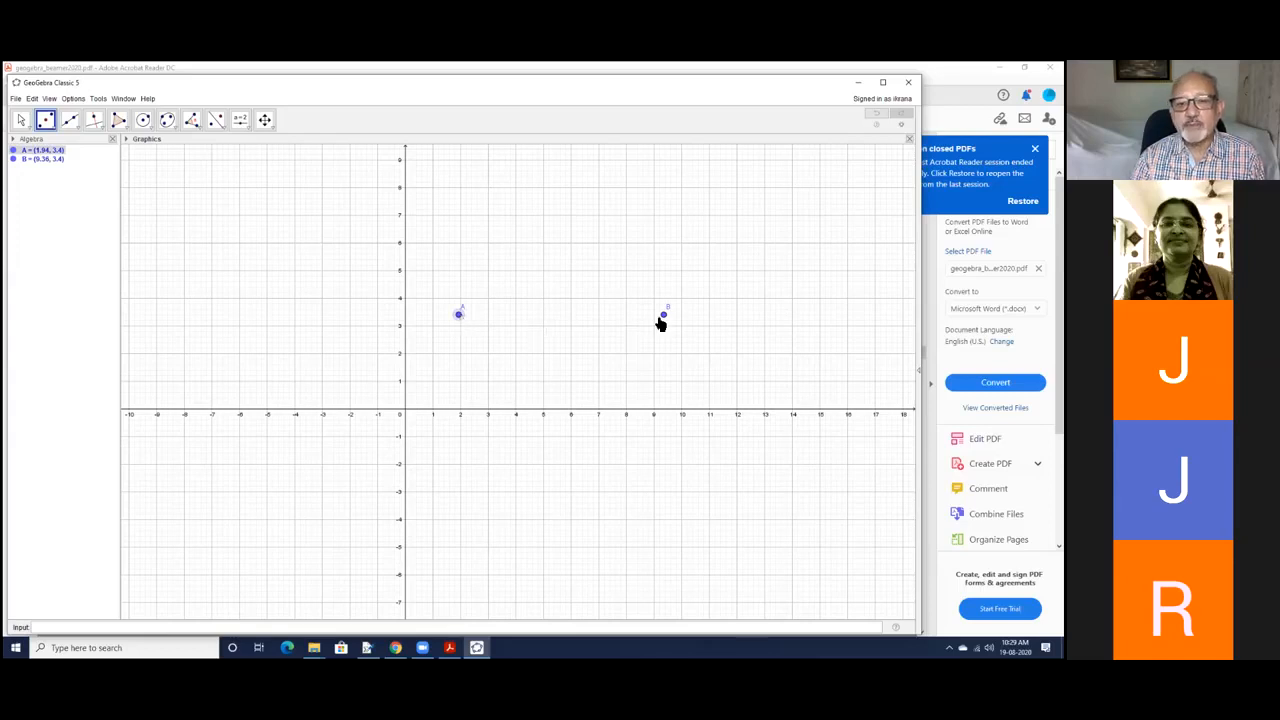
{"action": "left_click", "coordinate": [663, 315]}
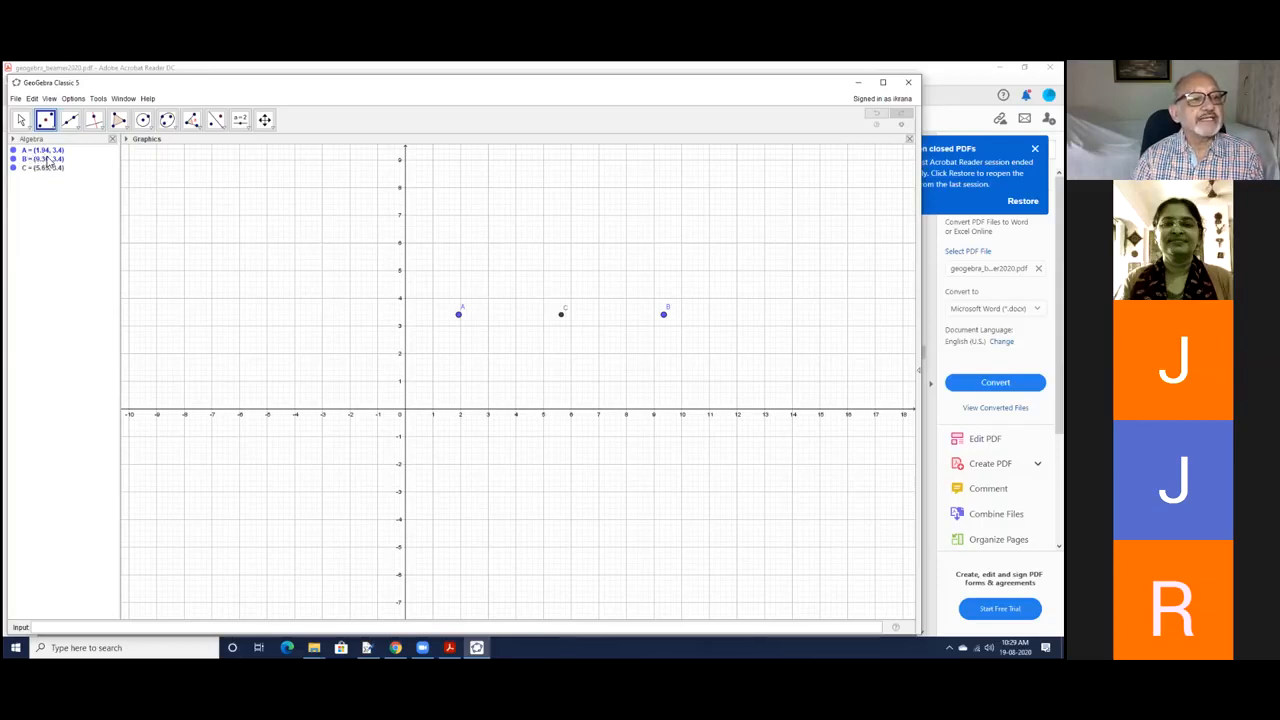
Step: Set the program's font size to 18 pt
{"action": "left_click", "coordinate": [73, 99]}
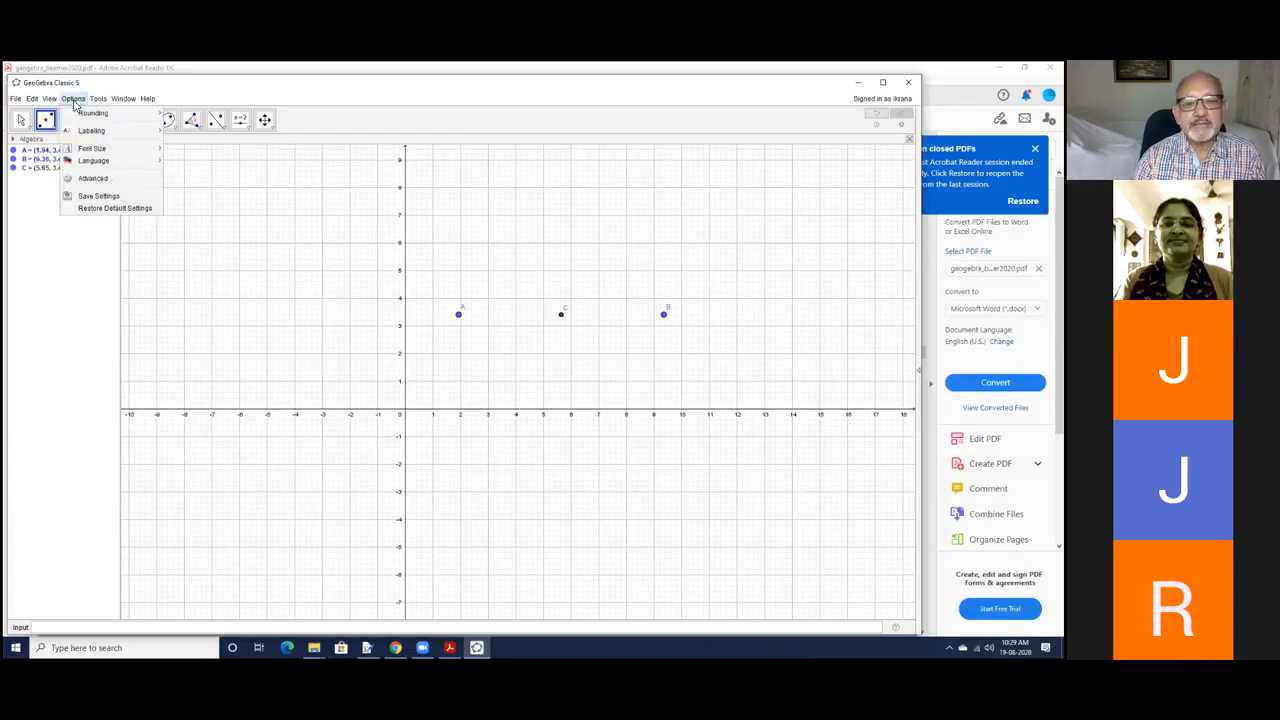
{"action": "mouse_move", "coordinate": [100, 150]}
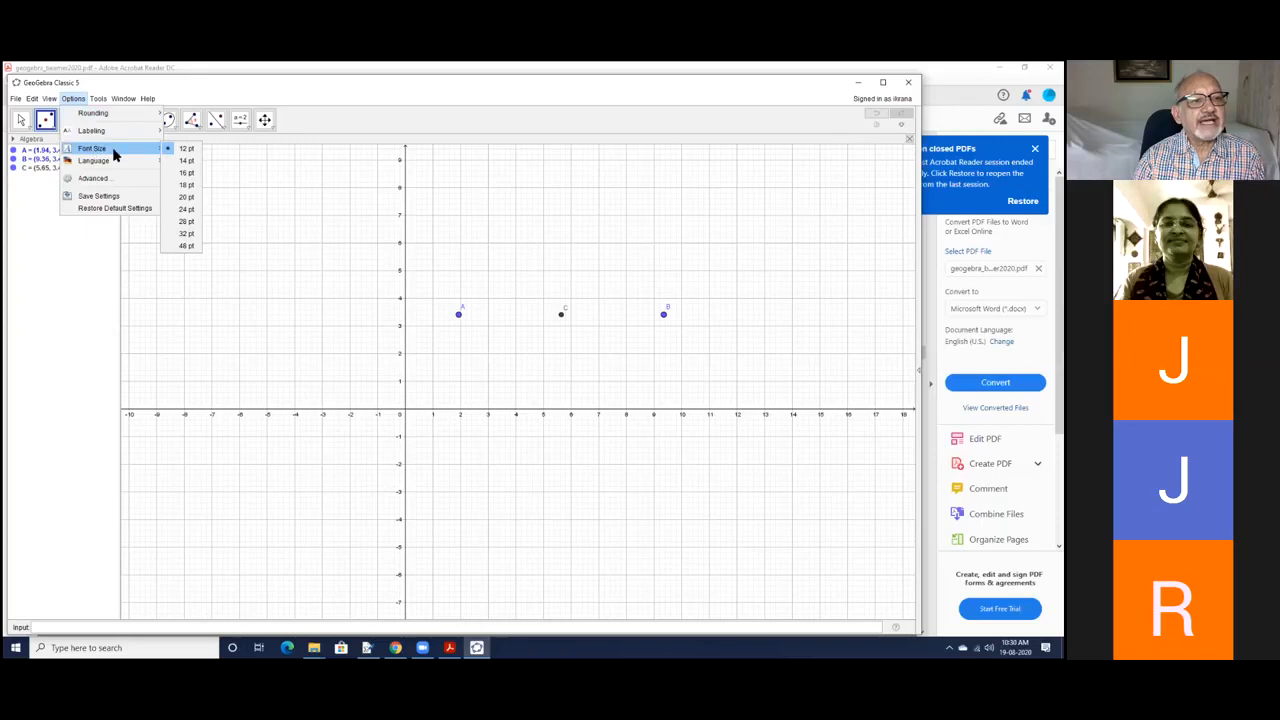
{"action": "left_click", "coordinate": [176, 185]}
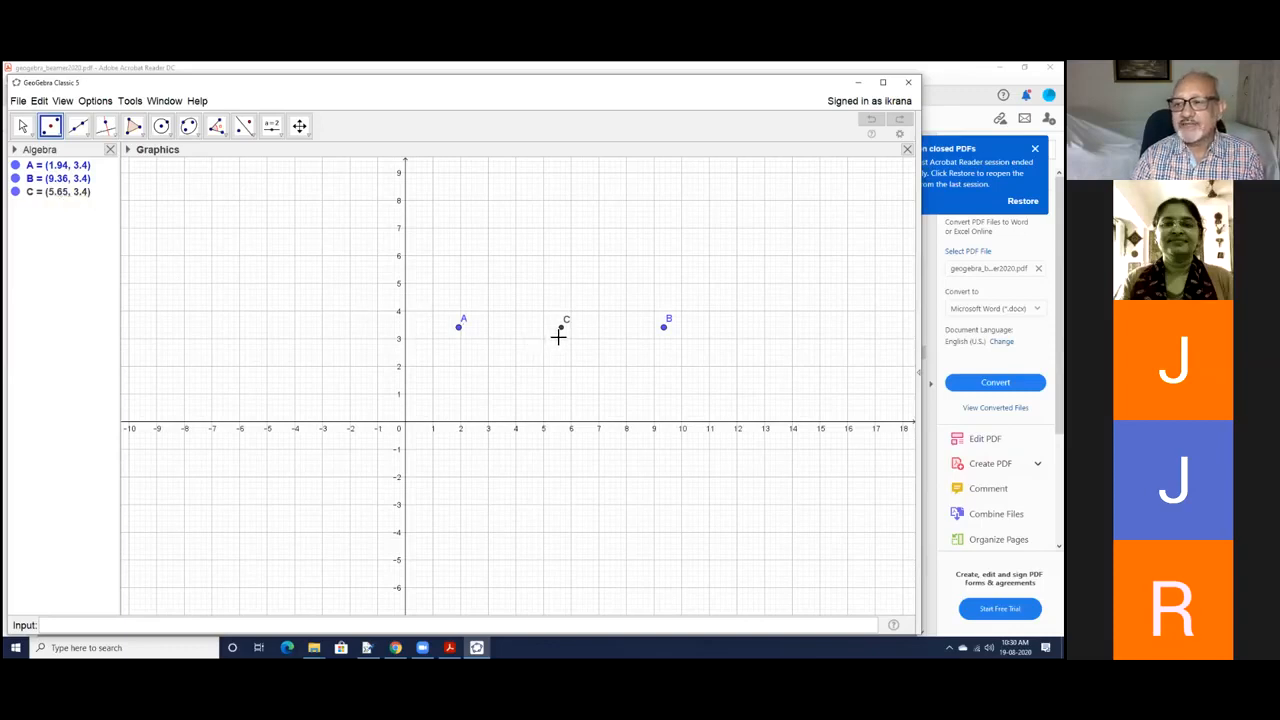
Step: Move point A to (-2, 3) and point B to about (8.74, 3.36) with the Move tool
{"action": "left_click", "coordinate": [25, 130]}
{"action": "left_click", "coordinate": [25, 130]}
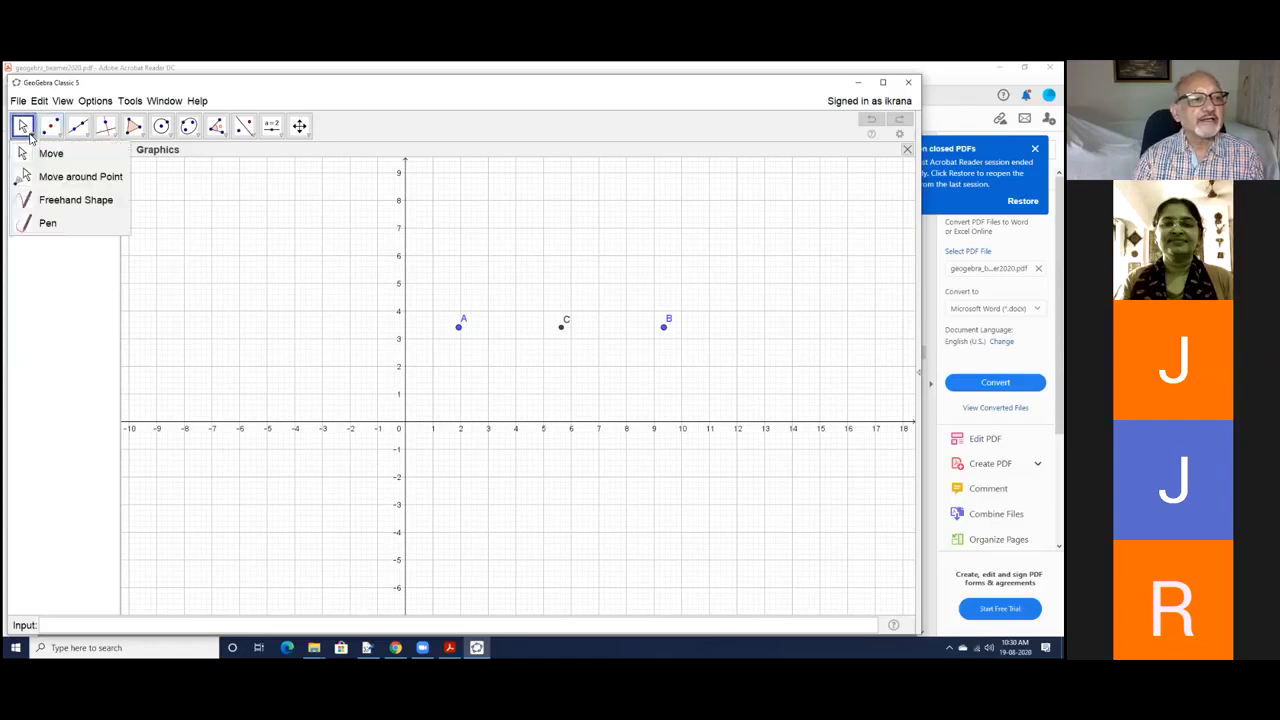
{"action": "left_click", "coordinate": [24, 160]}
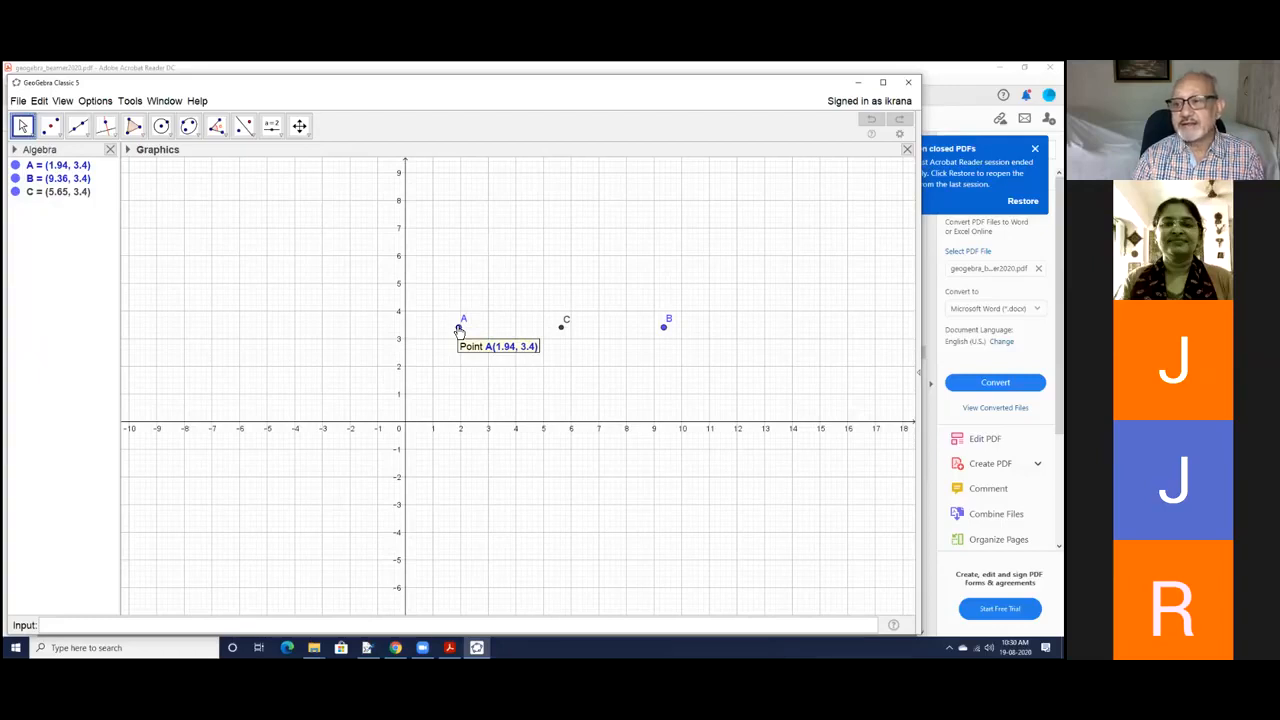
{"action": "left_click_drag", "start_coordinate": [458, 330], "coordinate": [300, 332]}
{"action": "left_click_drag", "start_coordinate": [289, 333], "coordinate": [350, 340]}
{"action": "mouse_move", "coordinate": [665, 333]}
{"action": "left_mouse_down"}
{"action": "mouse_move", "coordinate": [634, 257]}
{"action": "mouse_move", "coordinate": [426, 258]}
{"action": "mouse_move", "coordinate": [423, 337]}
{"action": "mouse_move", "coordinate": [570, 371]}
{"action": "mouse_move", "coordinate": [637, 317]}
{"action": "mouse_move", "coordinate": [647, 328]}
{"action": "left_mouse_up"}
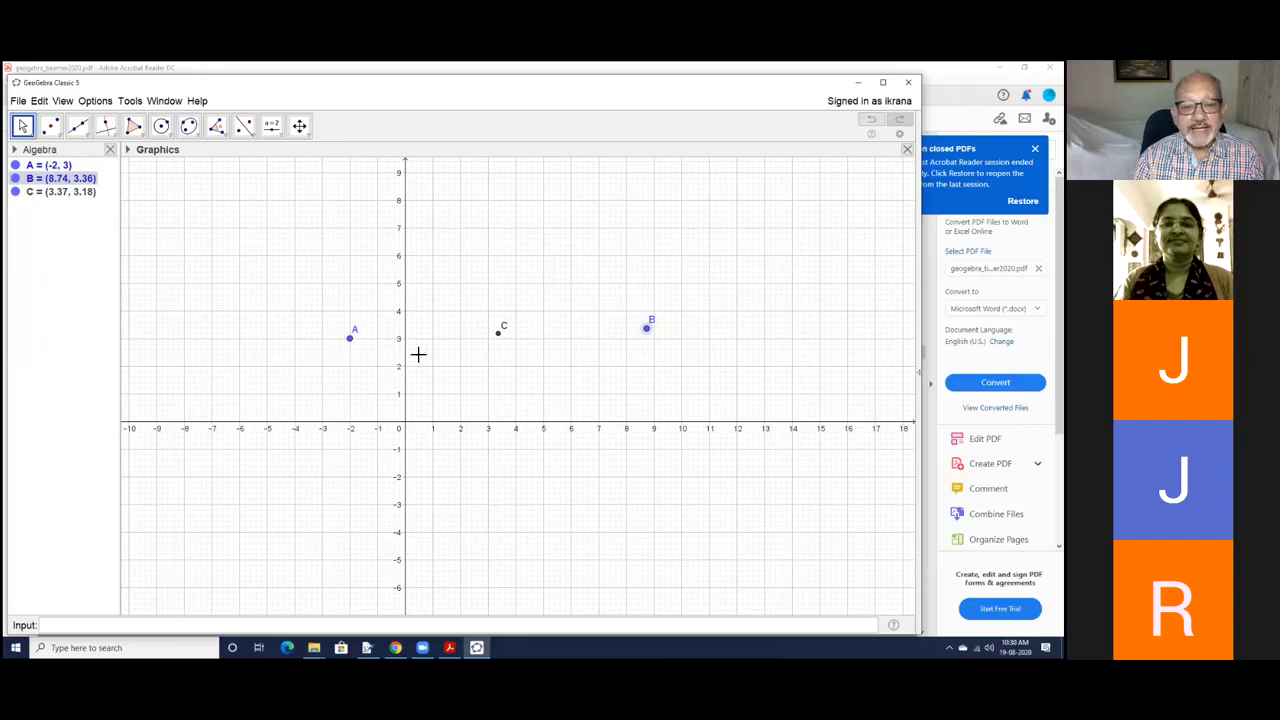
Step: Select midpoint C, and move point B around before leaving it at about (10.38, 3.06)
{"action": "left_click", "coordinate": [499, 335]}
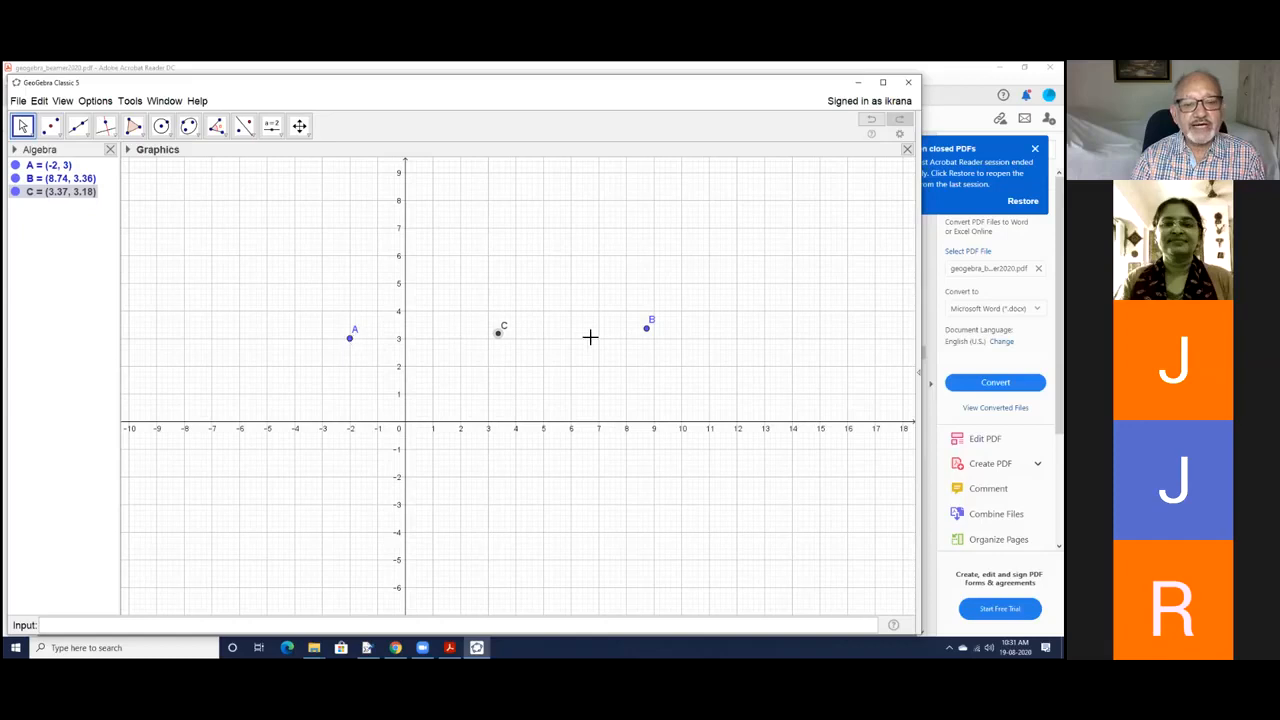
{"action": "mouse_move", "coordinate": [650, 332]}
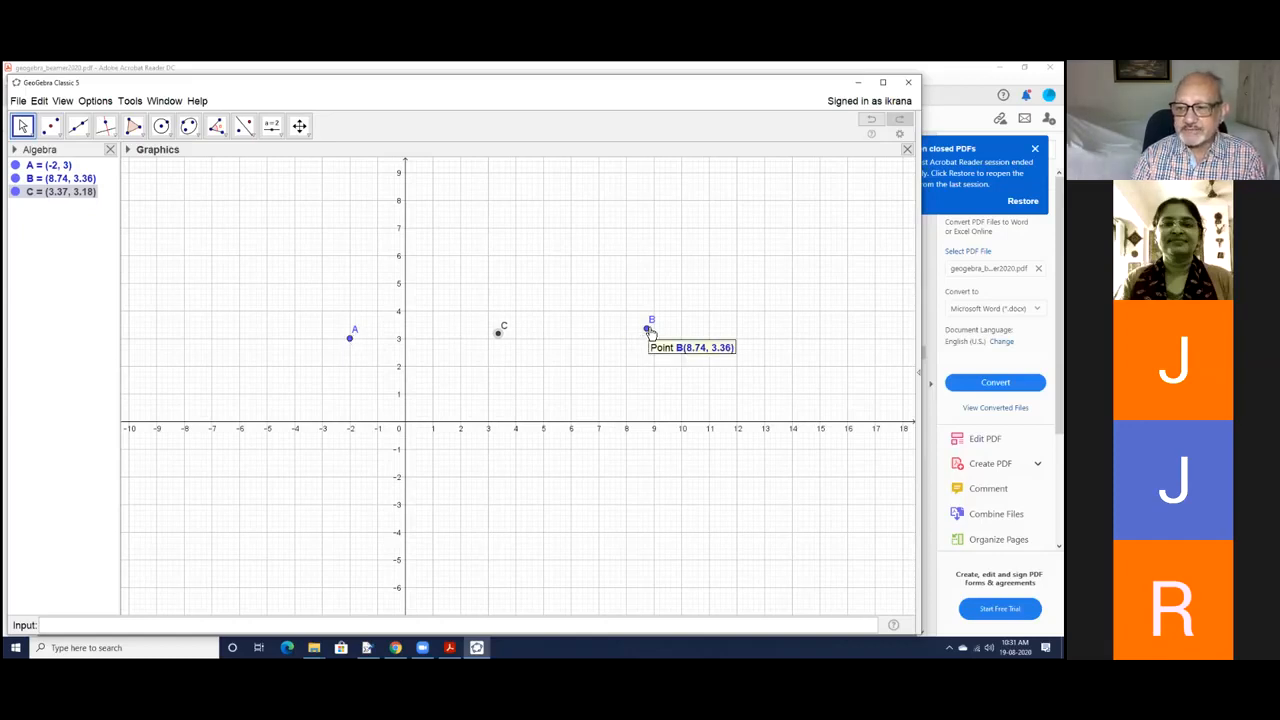
{"action": "mouse_move", "coordinate": [352, 341]}
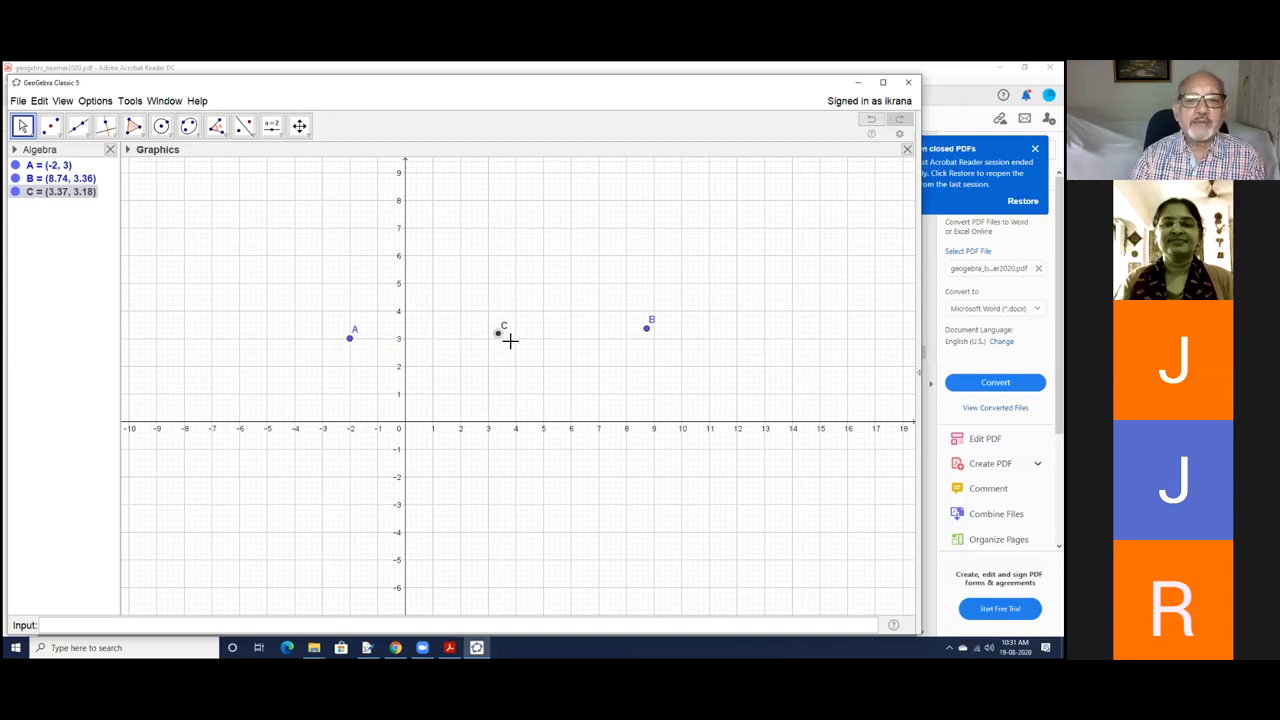
{"action": "mouse_move", "coordinate": [501, 340]}
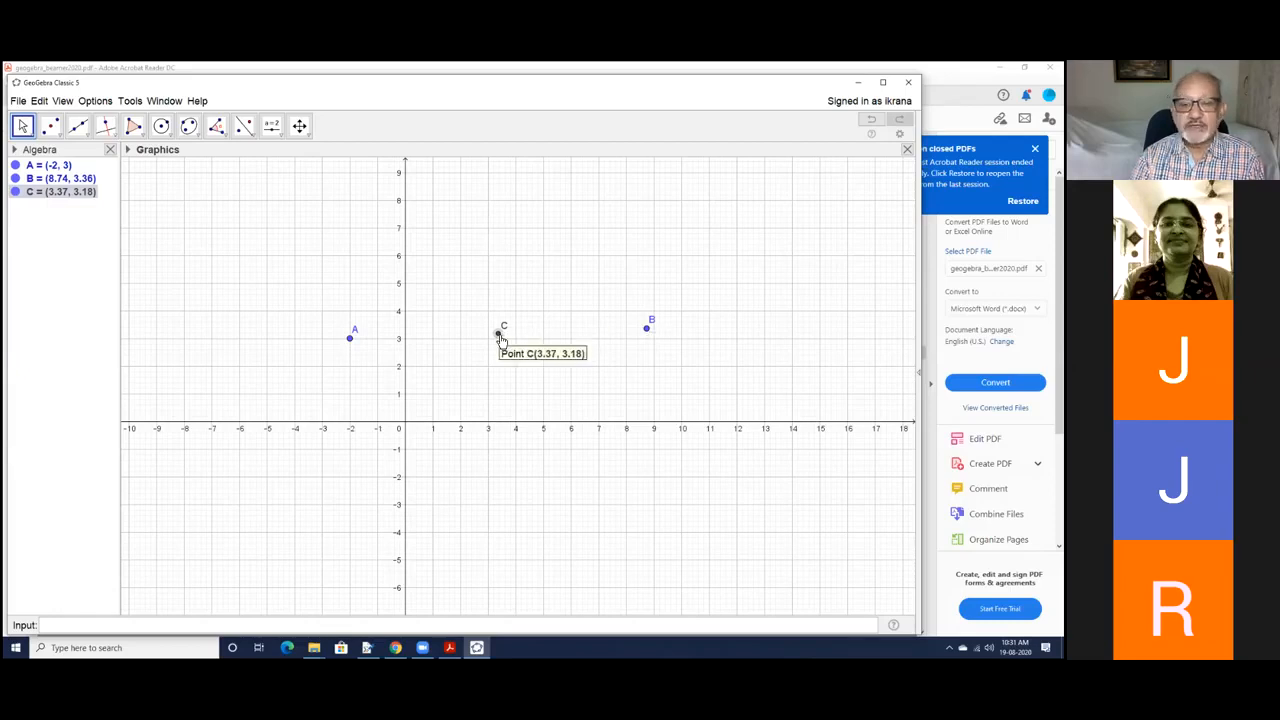
{"action": "left_click_drag", "start_coordinate": [647, 330], "coordinate": [658, 366]}
{"action": "left_click_drag", "start_coordinate": [737, 367], "coordinate": [694, 342]}
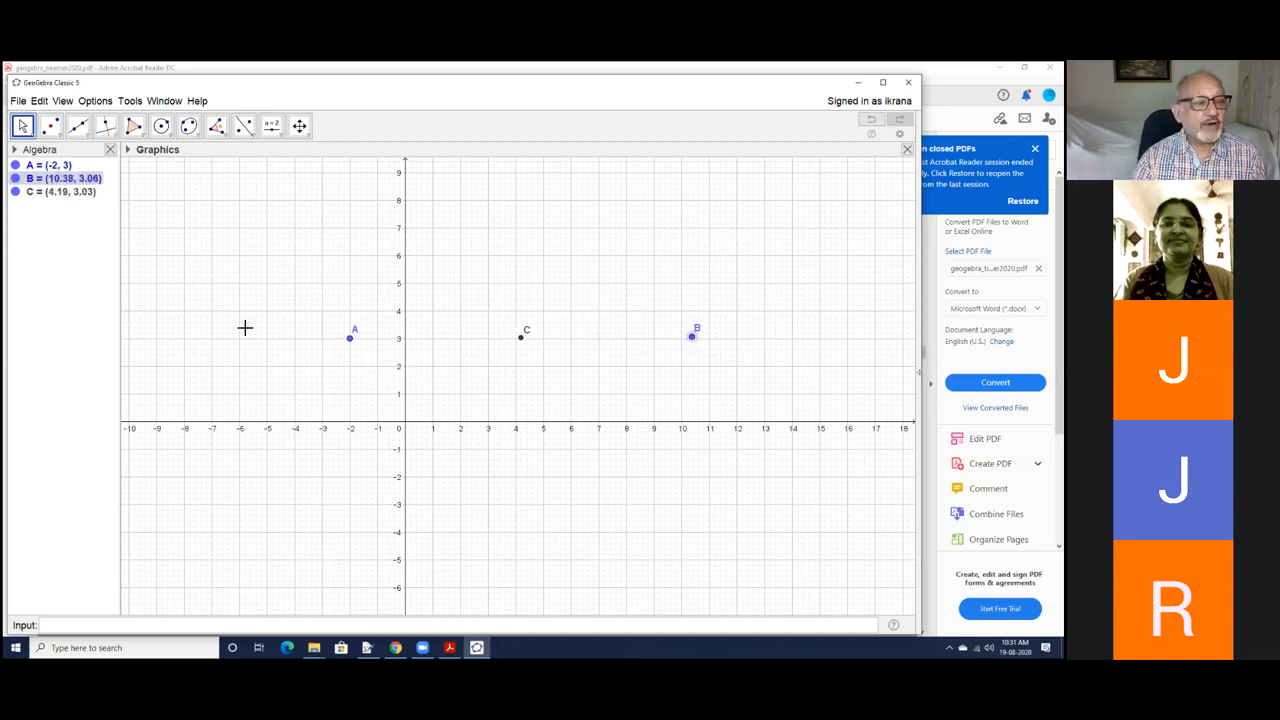
{"action": "left_click", "coordinate": [62, 138]}
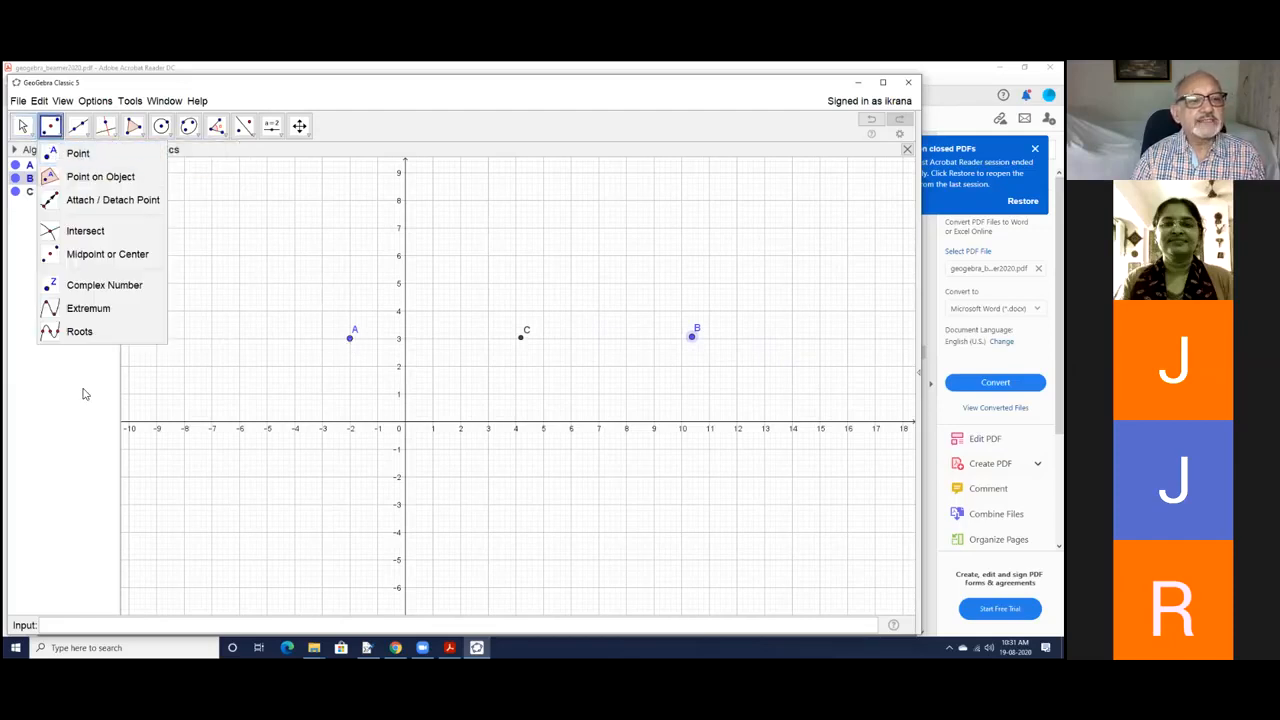
{"action": "left_click", "coordinate": [22, 126]}
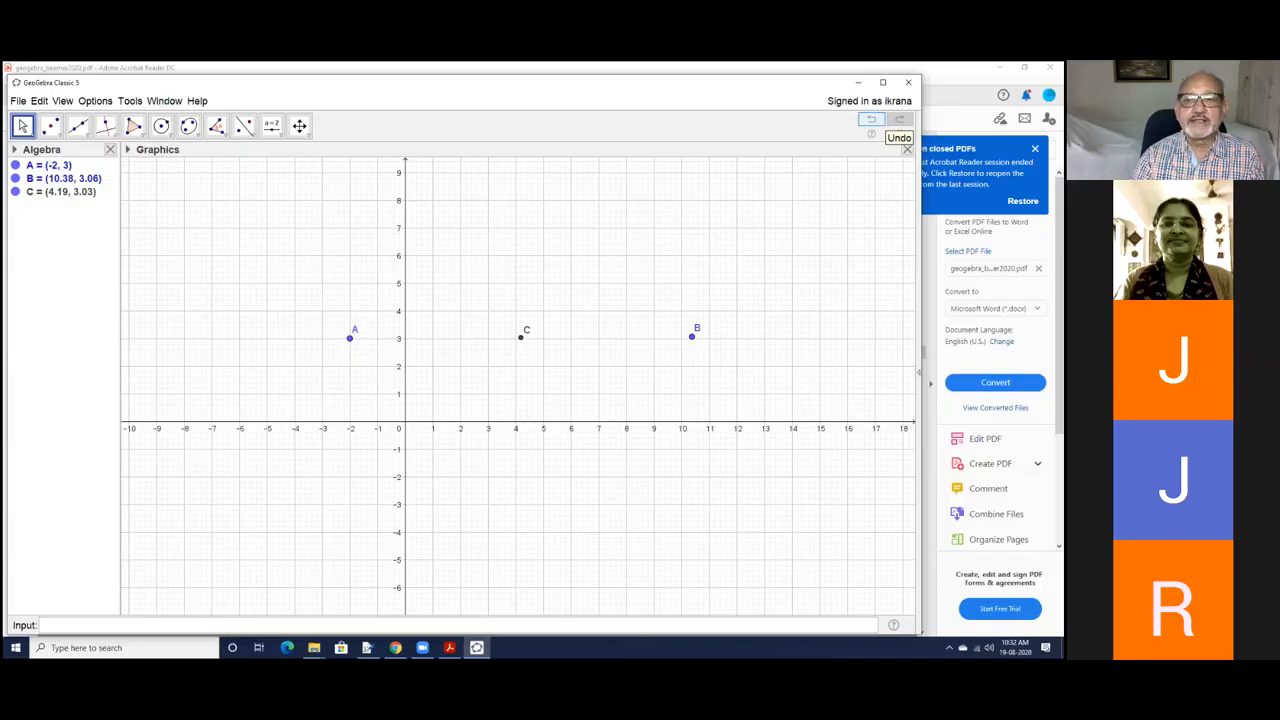
Step: Undo the recent moves of points A and B and the construction of their midpoint C
{"action": "left_click", "coordinate": [871, 119]}
{"action": "left_click", "coordinate": [871, 119]}
{"action": "left_click", "coordinate": [871, 119]}
{"action": "left_click", "coordinate": [871, 119]}
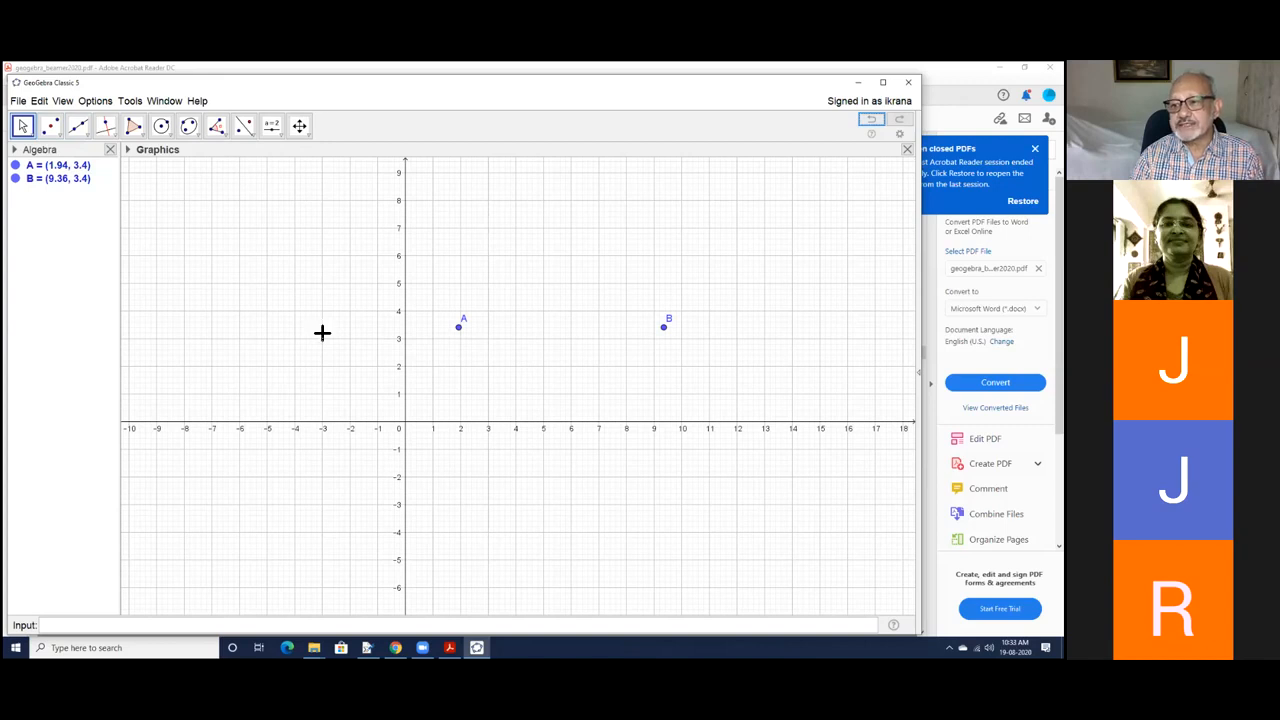
Step: Draw a segment from point A to point B with the Segment tool
{"action": "left_click", "coordinate": [86, 135]}
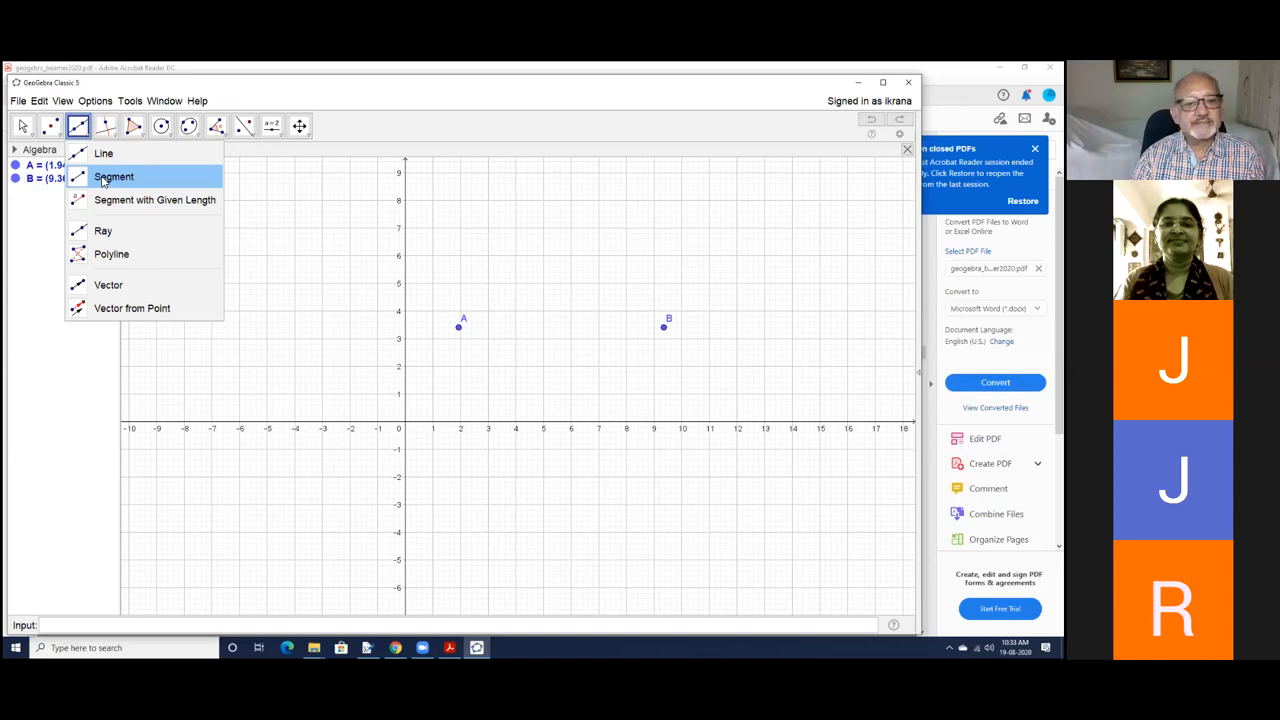
{"action": "left_click", "coordinate": [103, 178]}
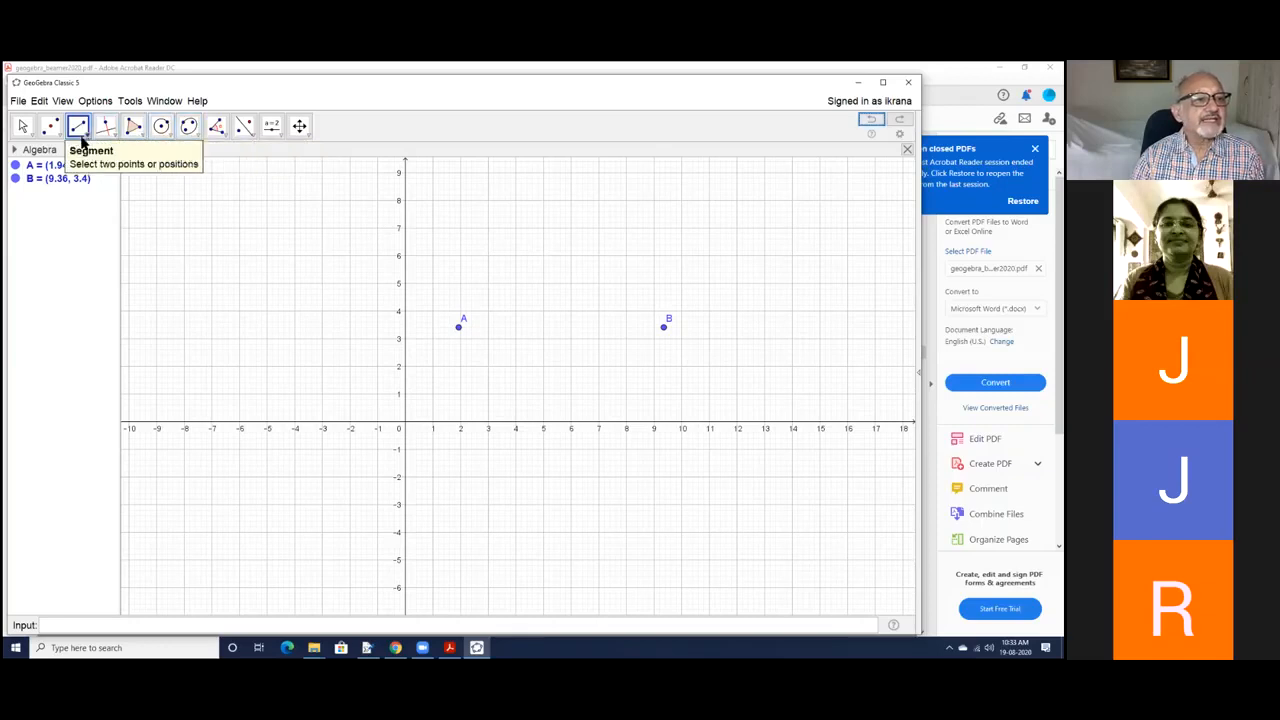
{"action": "left_click", "coordinate": [84, 131]}
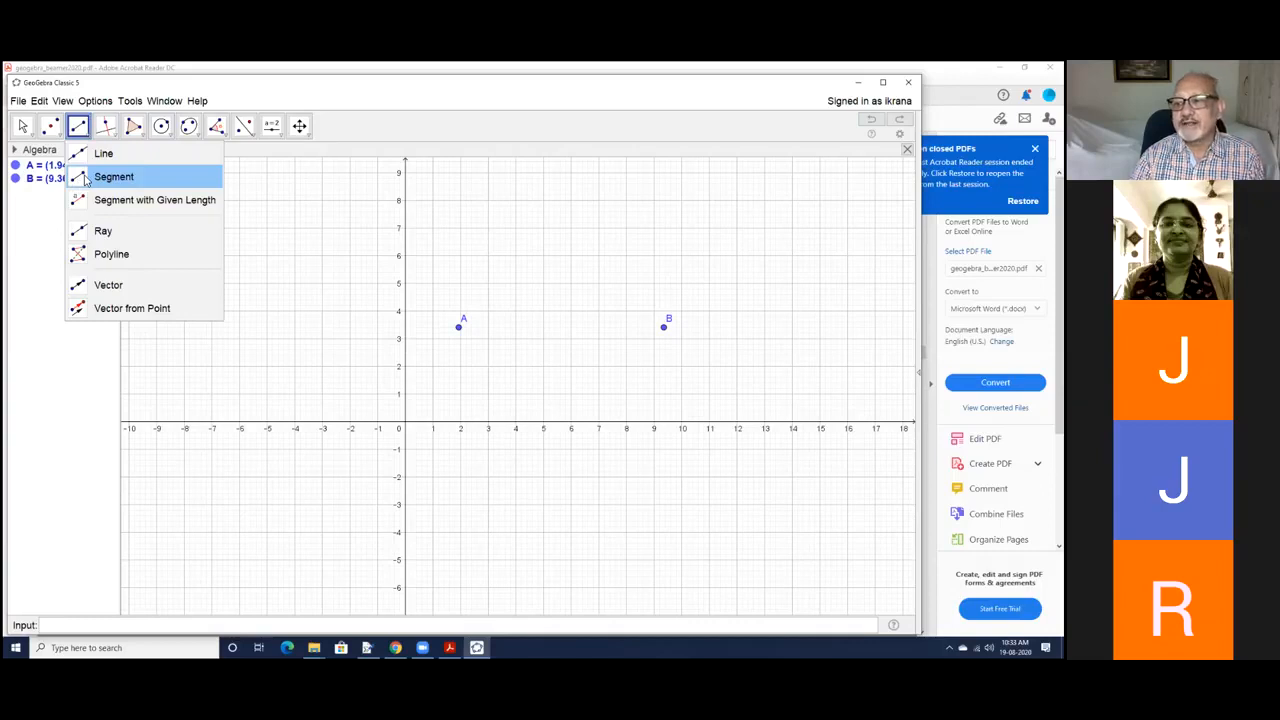
{"action": "left_click", "coordinate": [109, 184]}
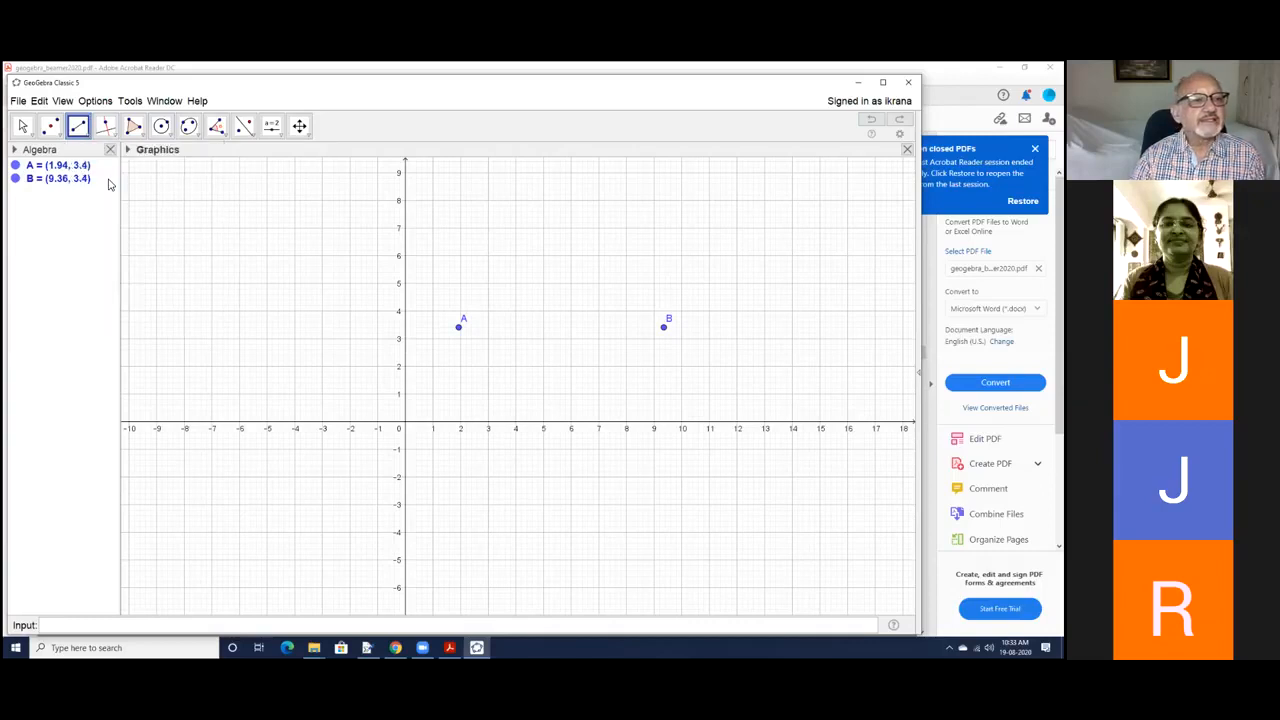
{"action": "left_click", "coordinate": [458, 327]}
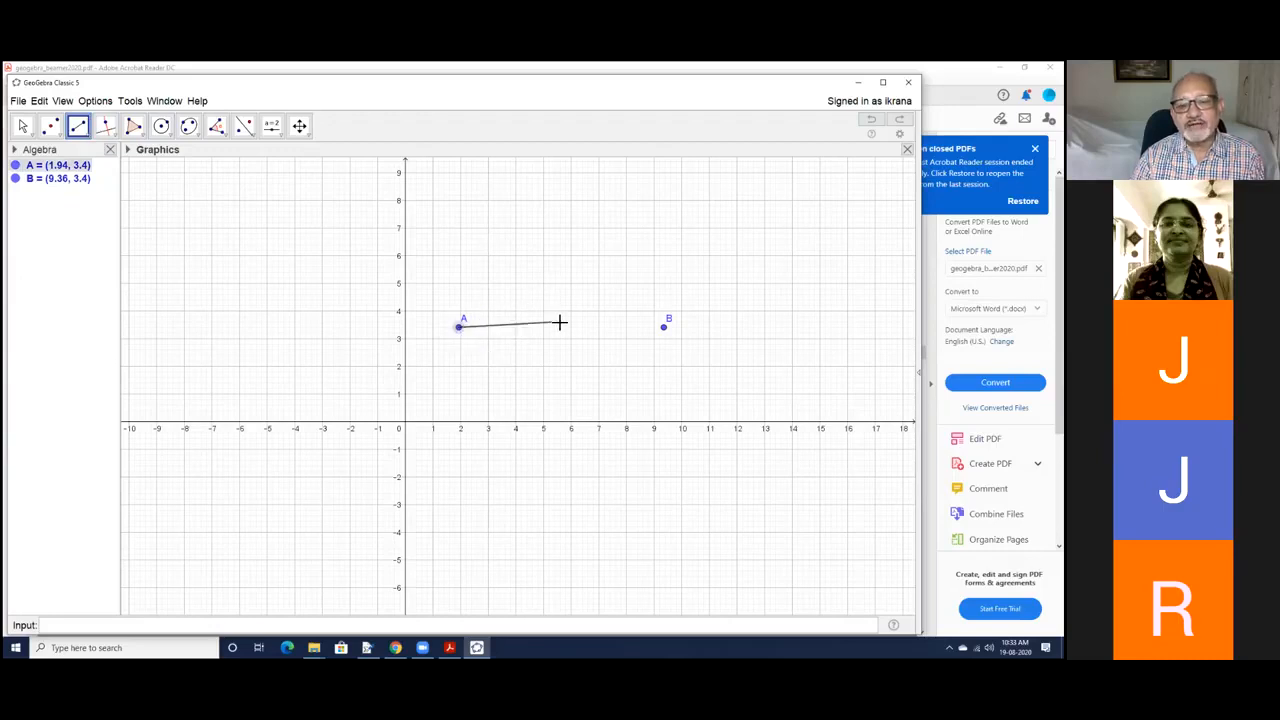
{"action": "left_click", "coordinate": [664, 329]}
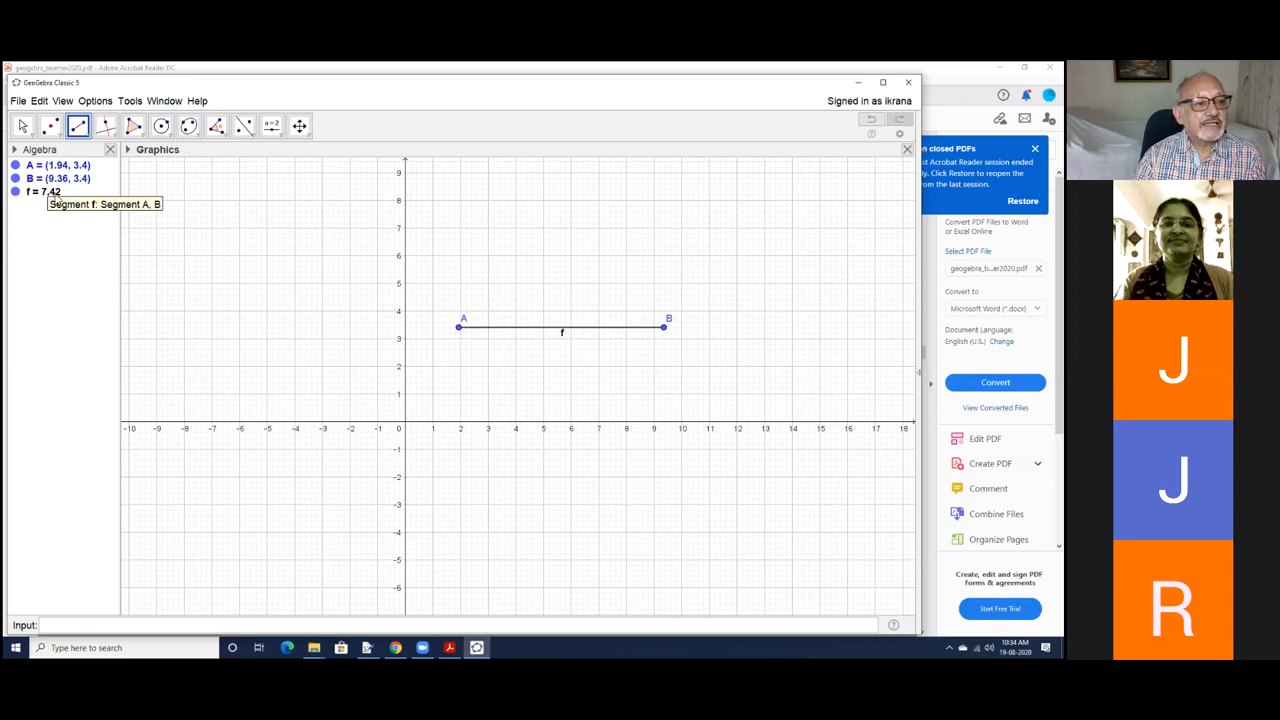
Step: Hide segment f and show it again, first through its Show Object option and a second time through its visibility marker
{"action": "right_click", "coordinate": [37, 195]}
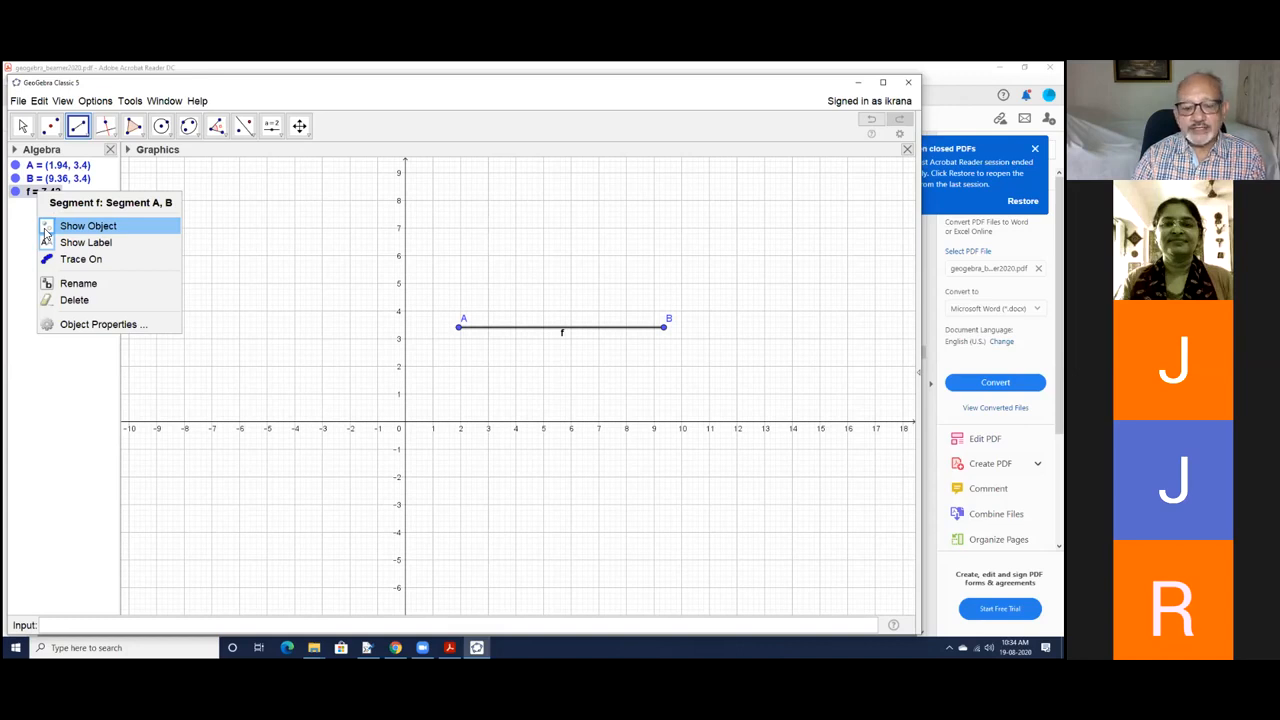
{"action": "left_click", "coordinate": [60, 226]}
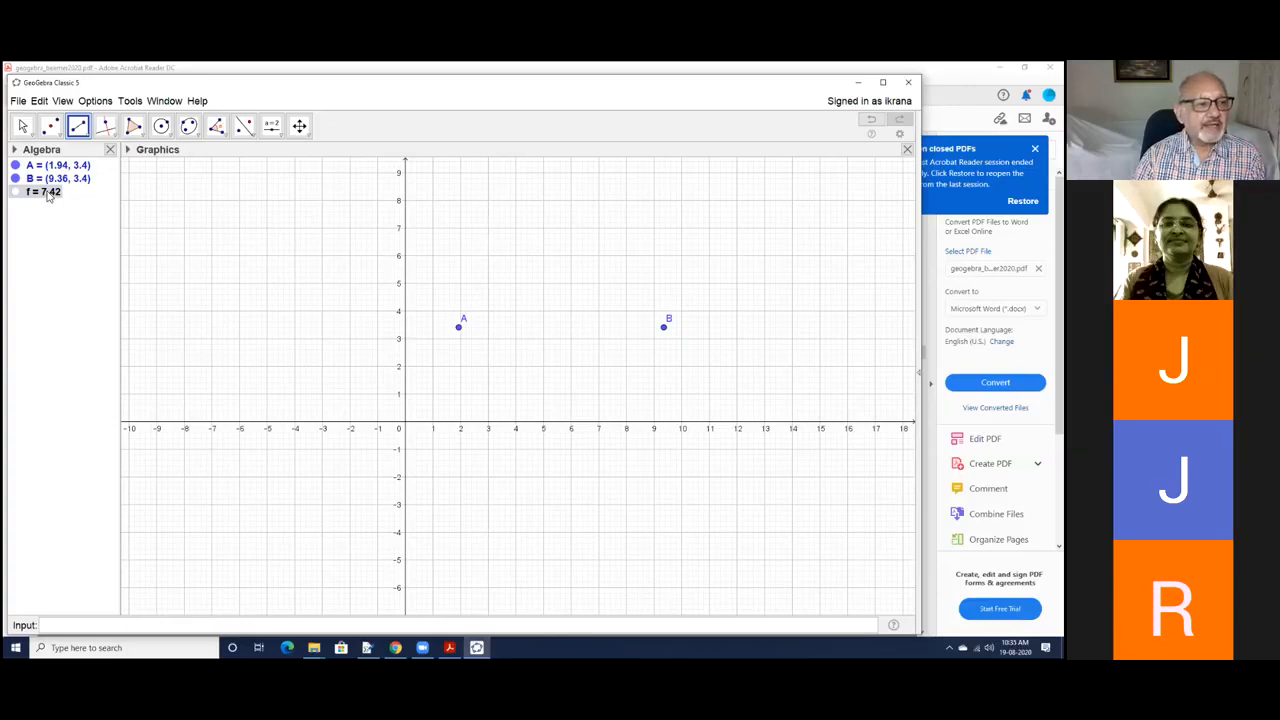
{"action": "right_click", "coordinate": [46, 190]}
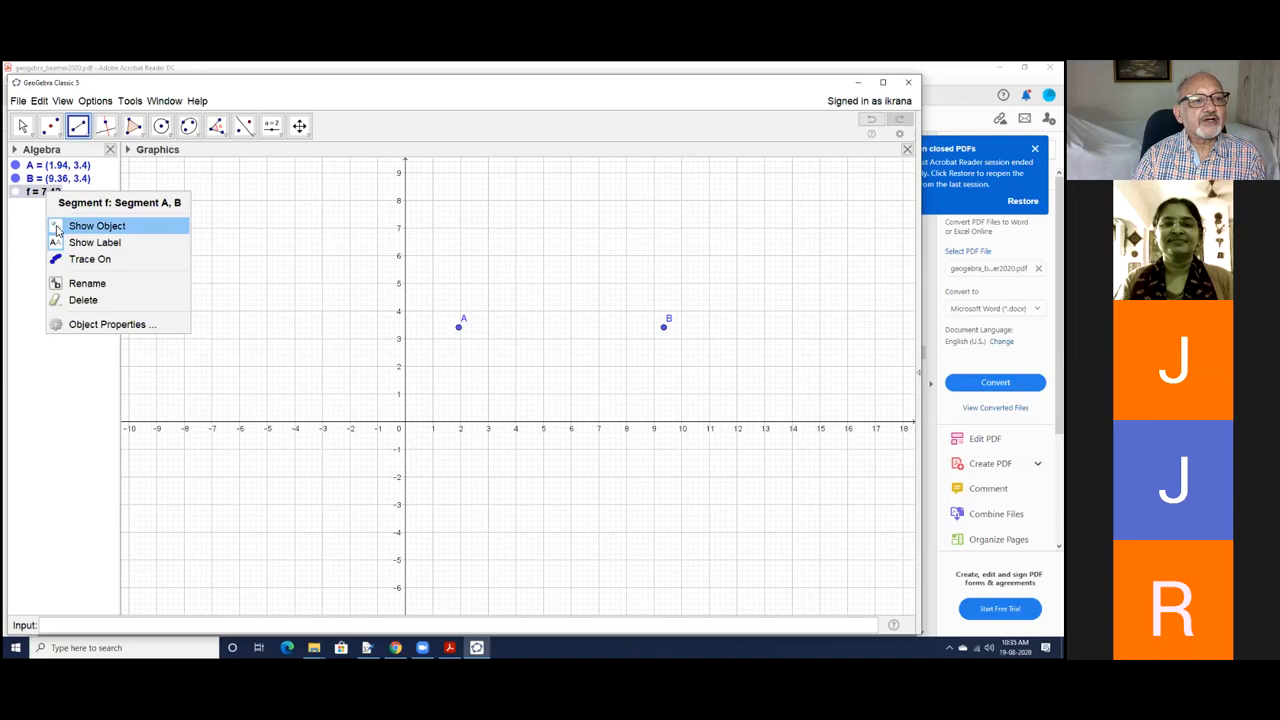
{"action": "left_click", "coordinate": [57, 226]}
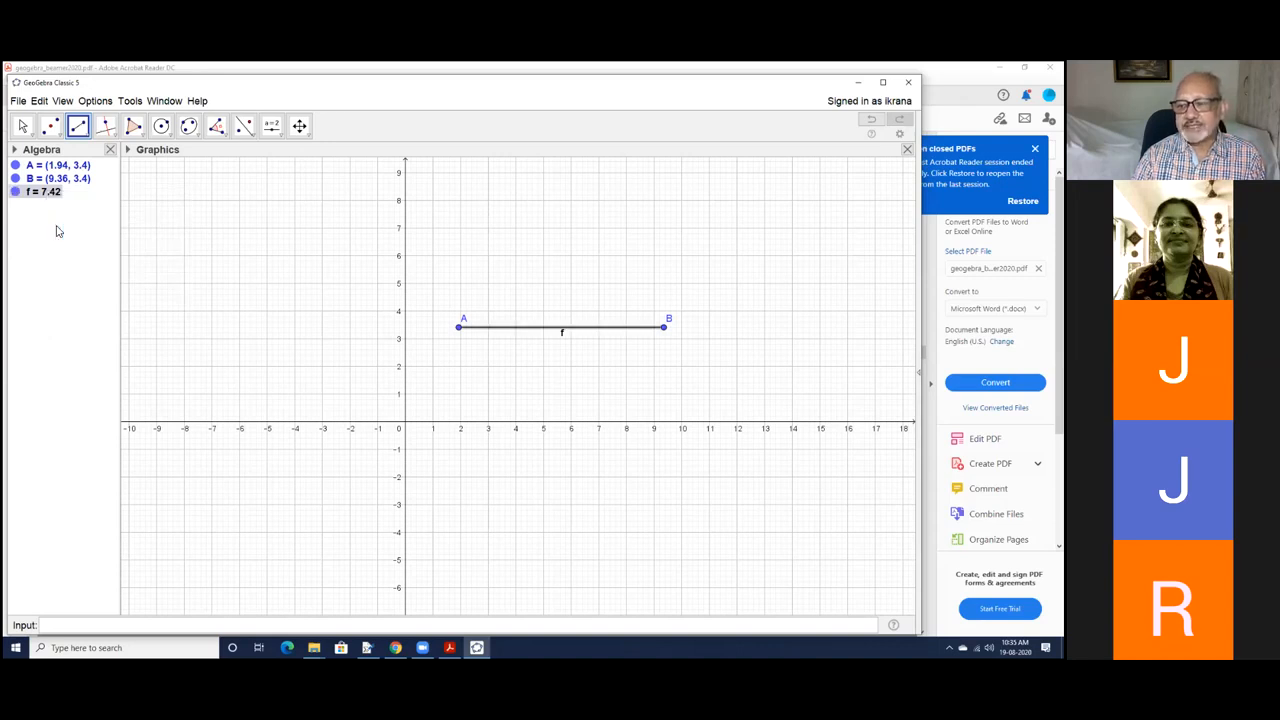
{"action": "left_click", "coordinate": [13, 195]}
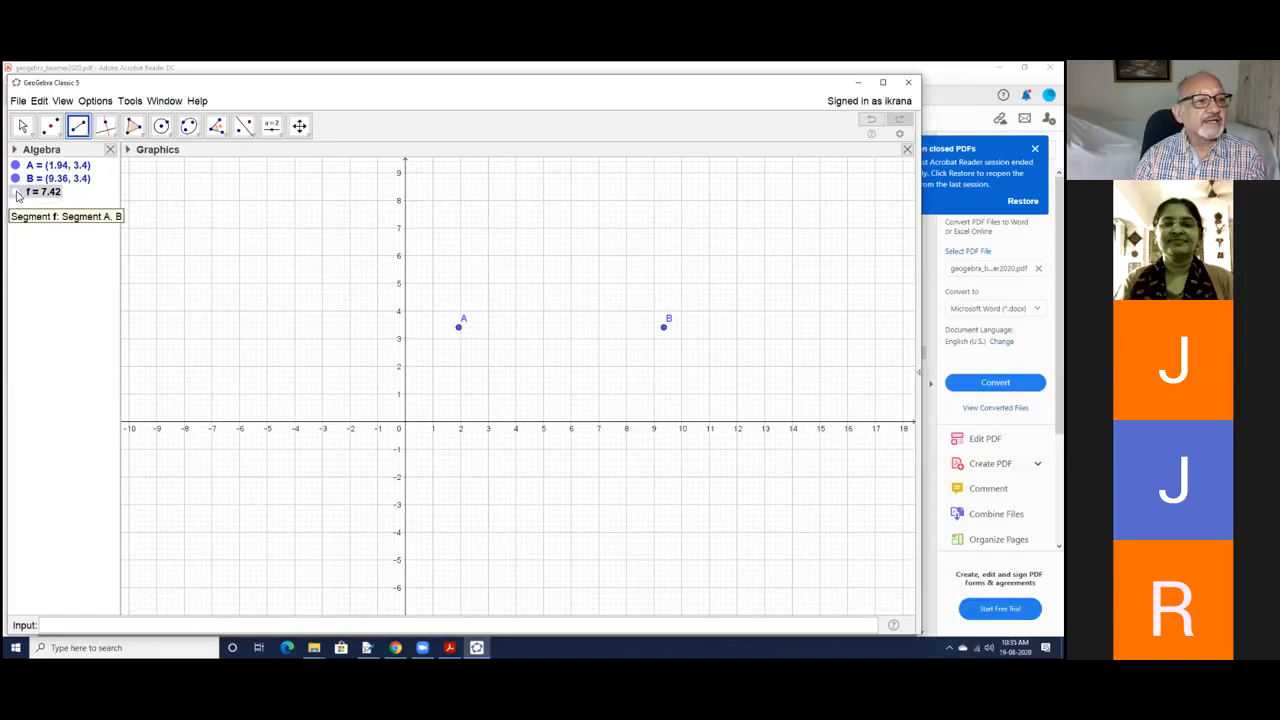
{"action": "left_click", "coordinate": [16, 193]}
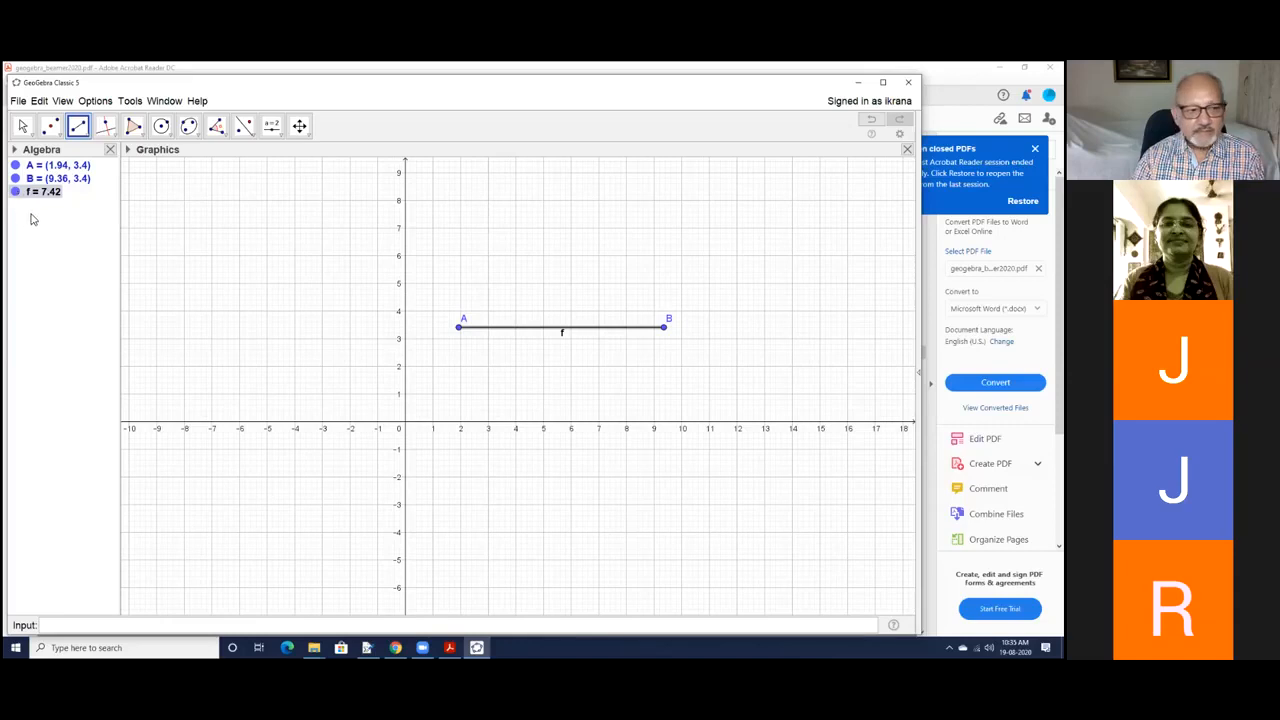
Step: Turn off the label of segment f and turn it back on
{"action": "right_click", "coordinate": [39, 198]}
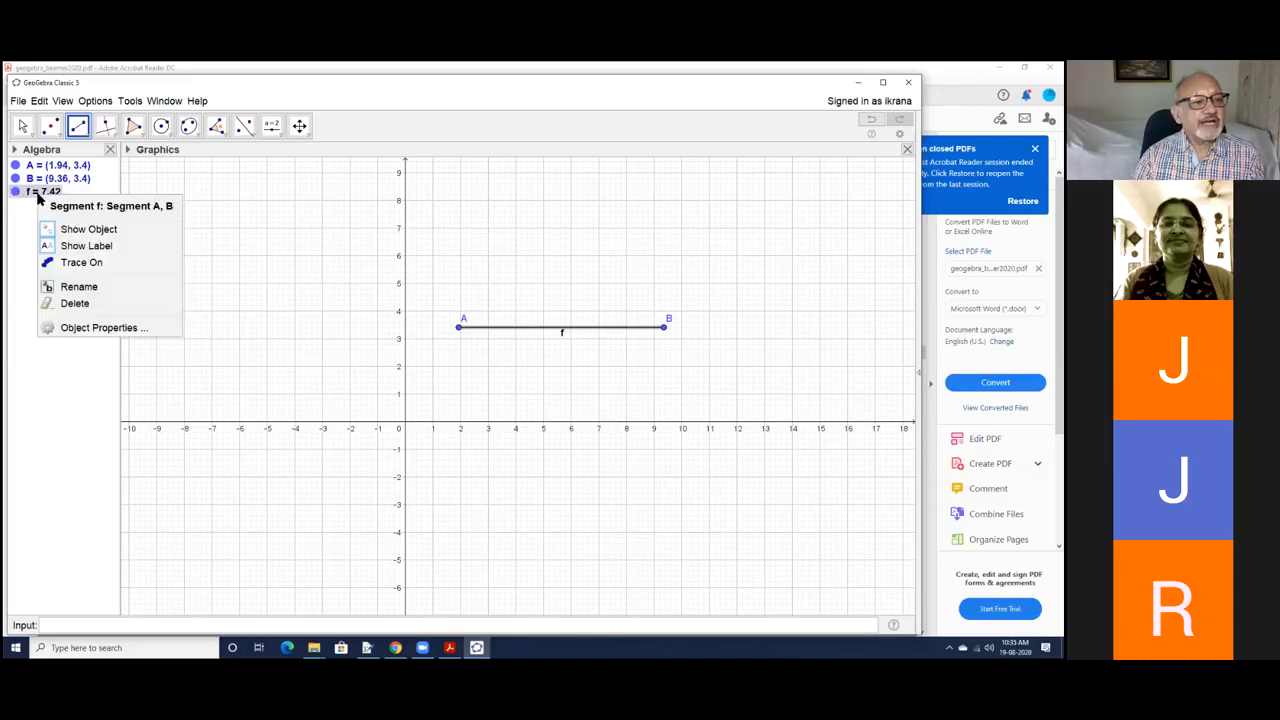
{"action": "left_click", "coordinate": [47, 249]}
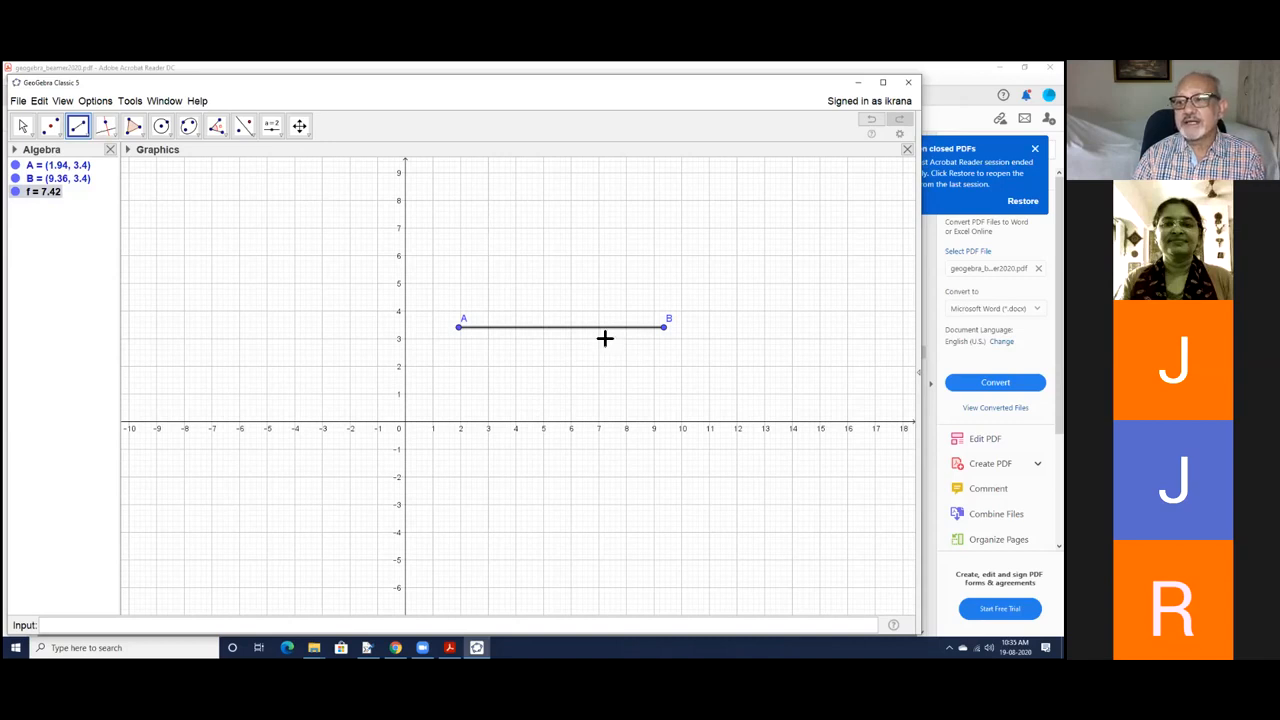
{"action": "right_click", "coordinate": [52, 192]}
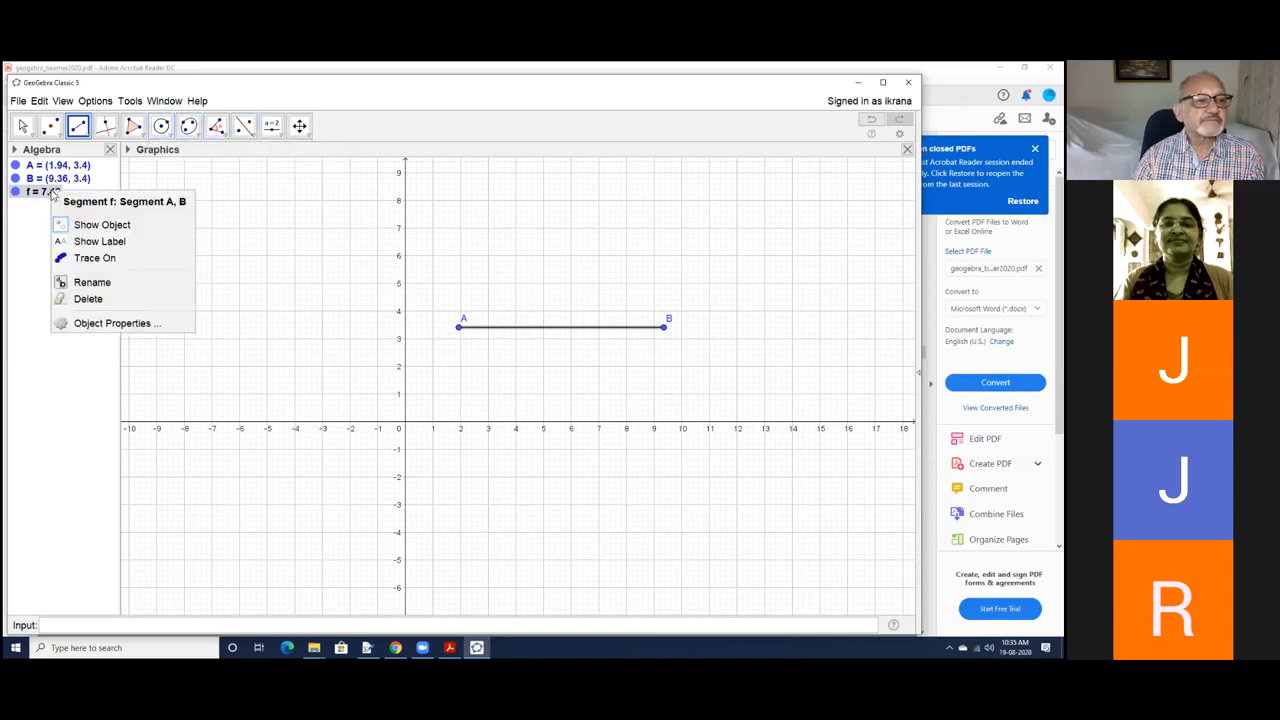
{"action": "left_click", "coordinate": [62, 241]}
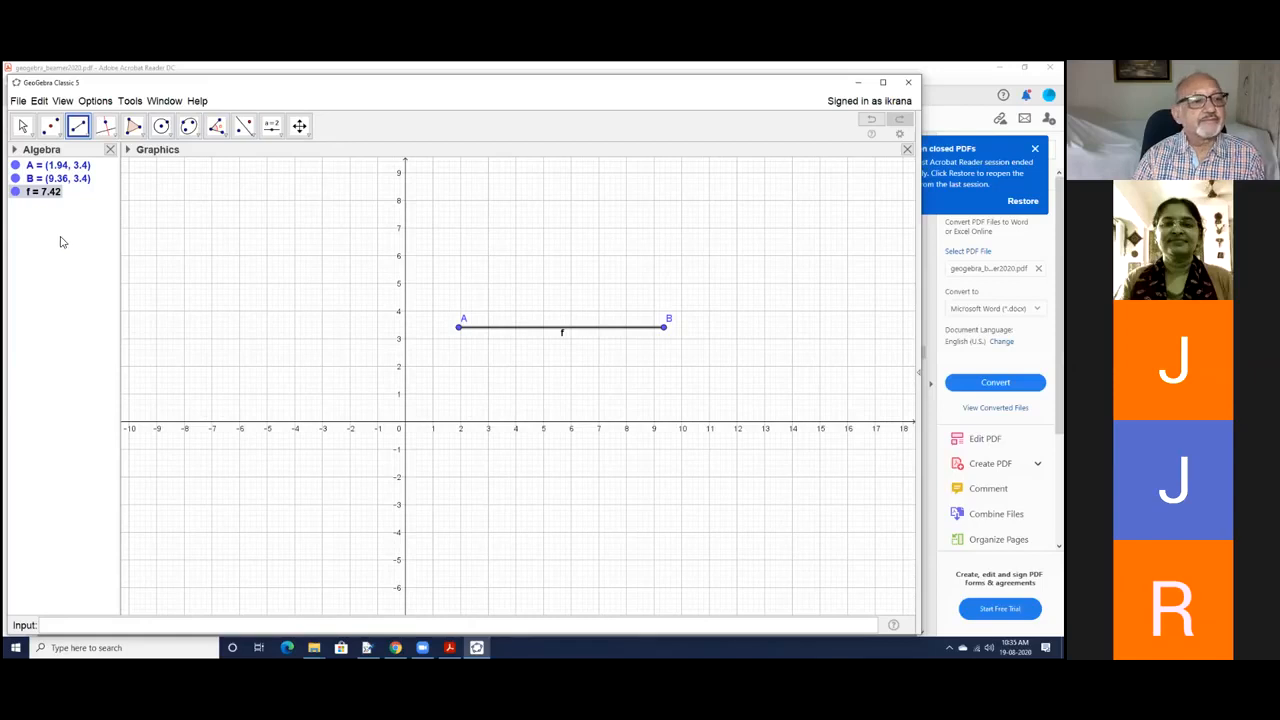
Step: Rename segment f as s in its object properties
{"action": "right_click", "coordinate": [48, 196]}
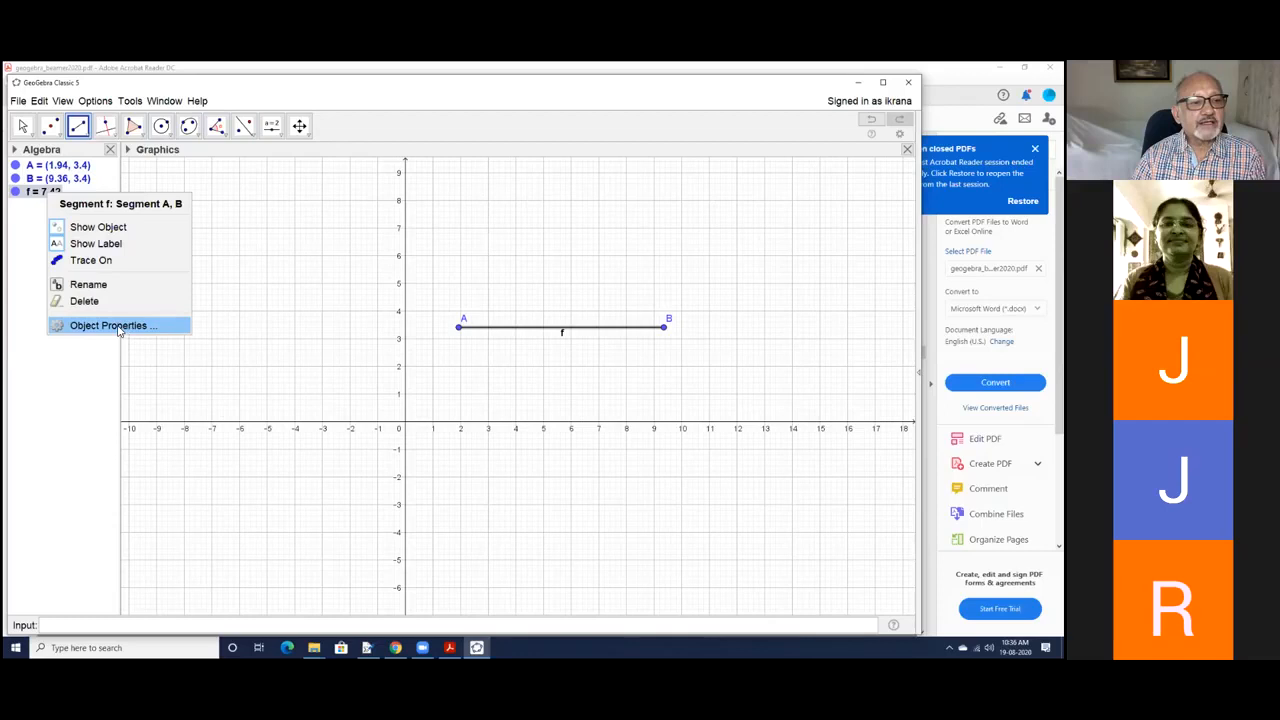
{"action": "right_click", "coordinate": [35, 192]}
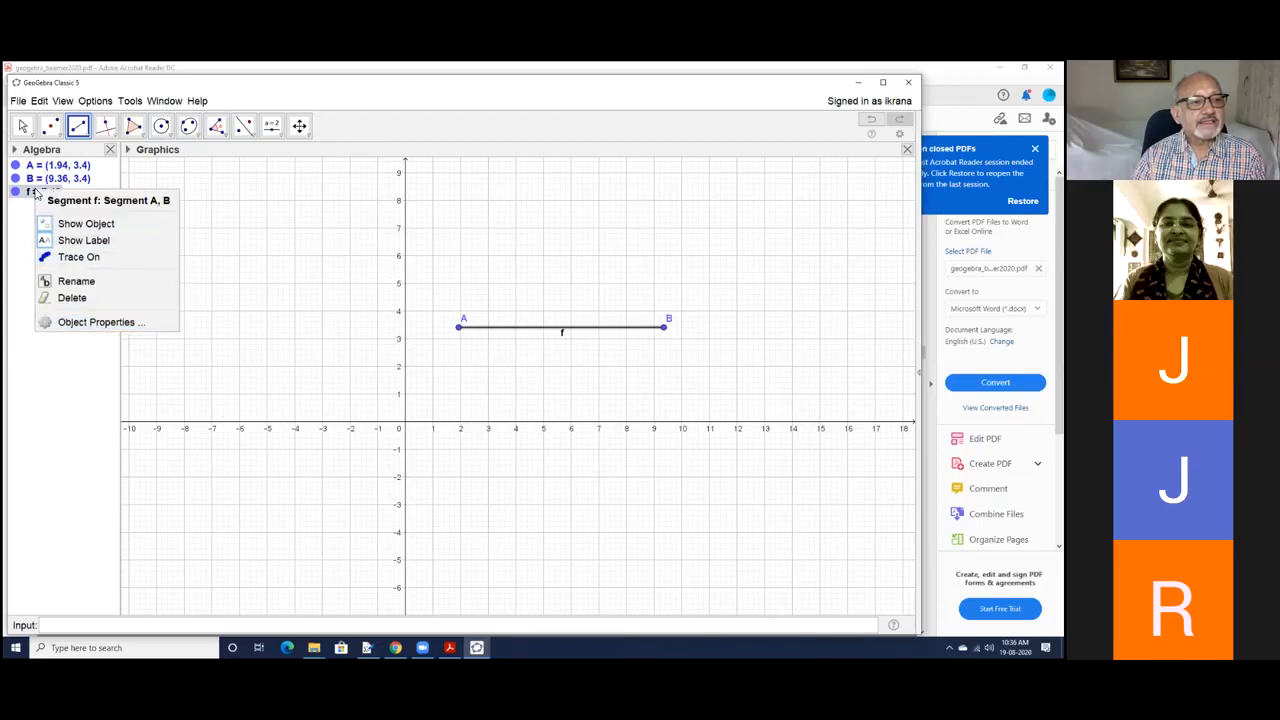
{"action": "left_click", "coordinate": [55, 380]}
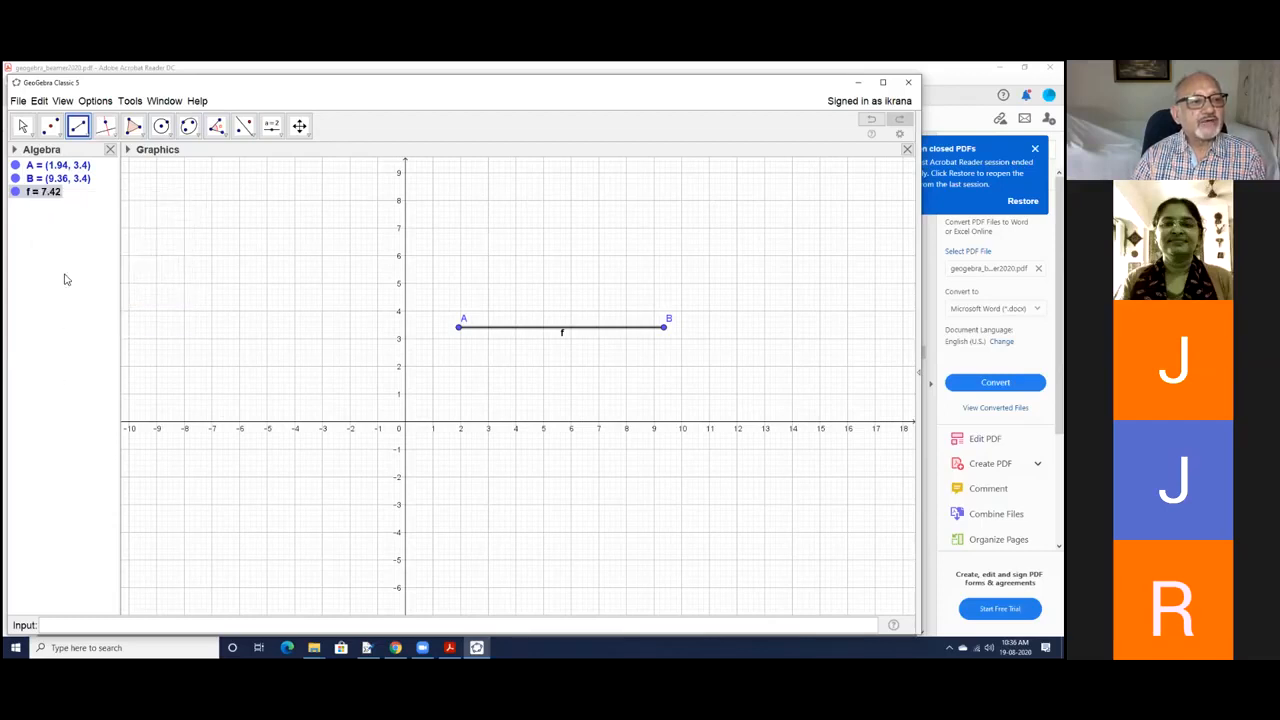
{"action": "right_click", "coordinate": [57, 194]}
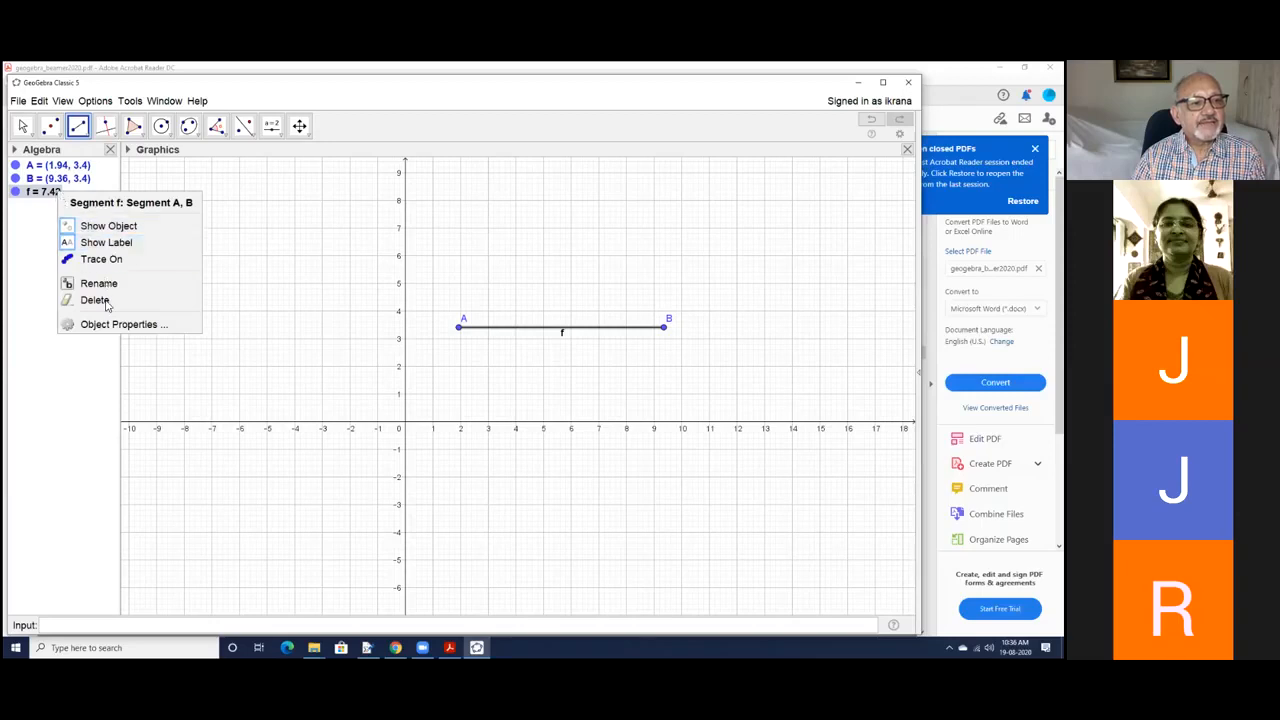
{"action": "left_click", "coordinate": [110, 325]}
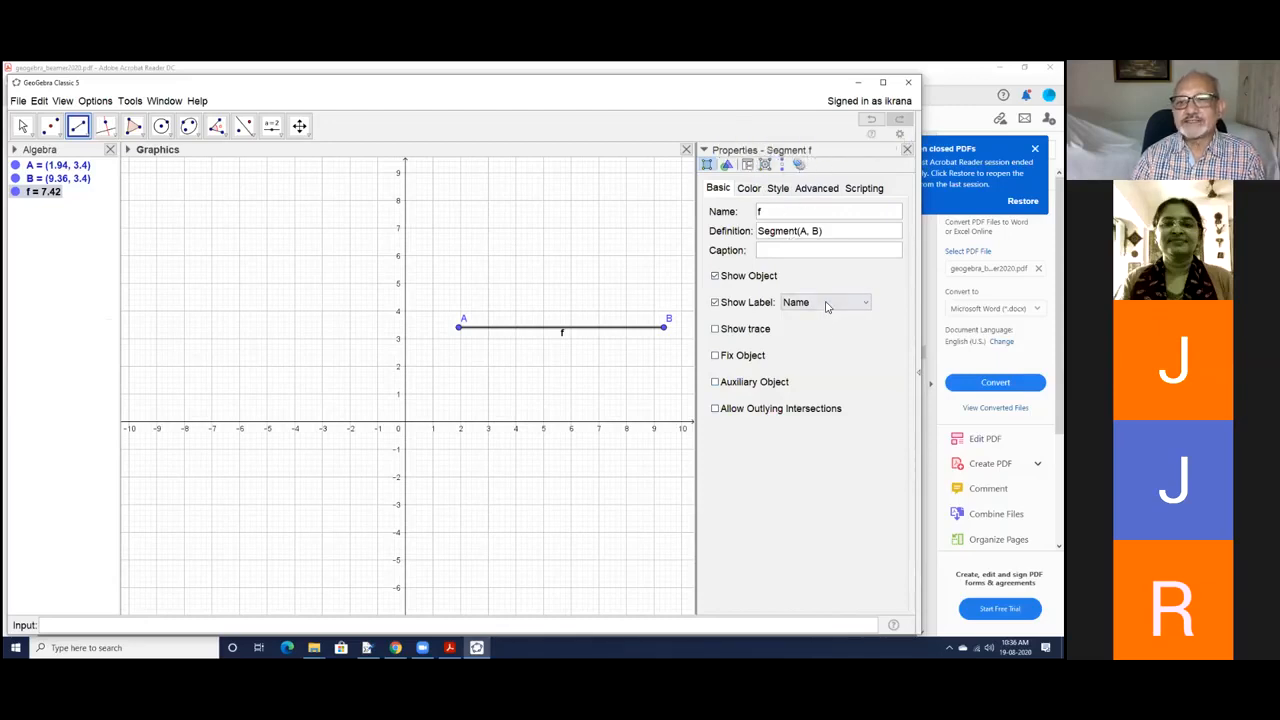
{"action": "left_click", "coordinate": [768, 216]}
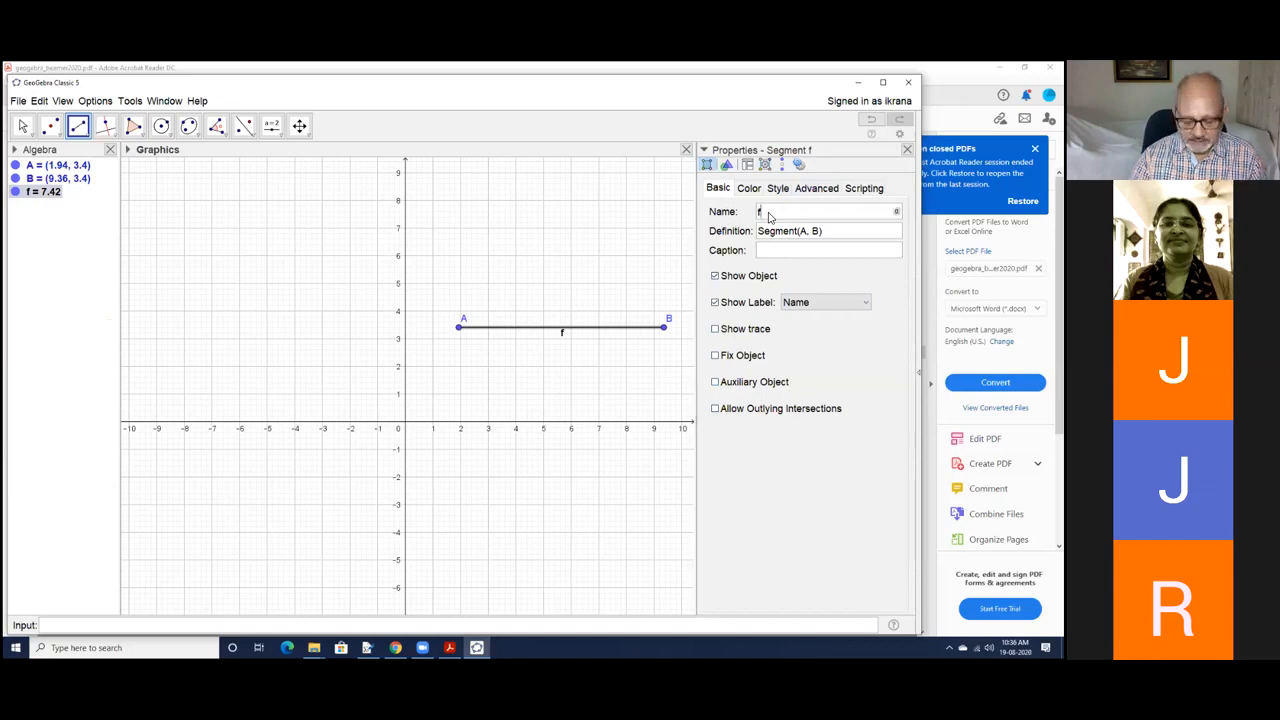
{"action": "key", "text": "BackSpace"}
{"action": "type", "text": "s"}
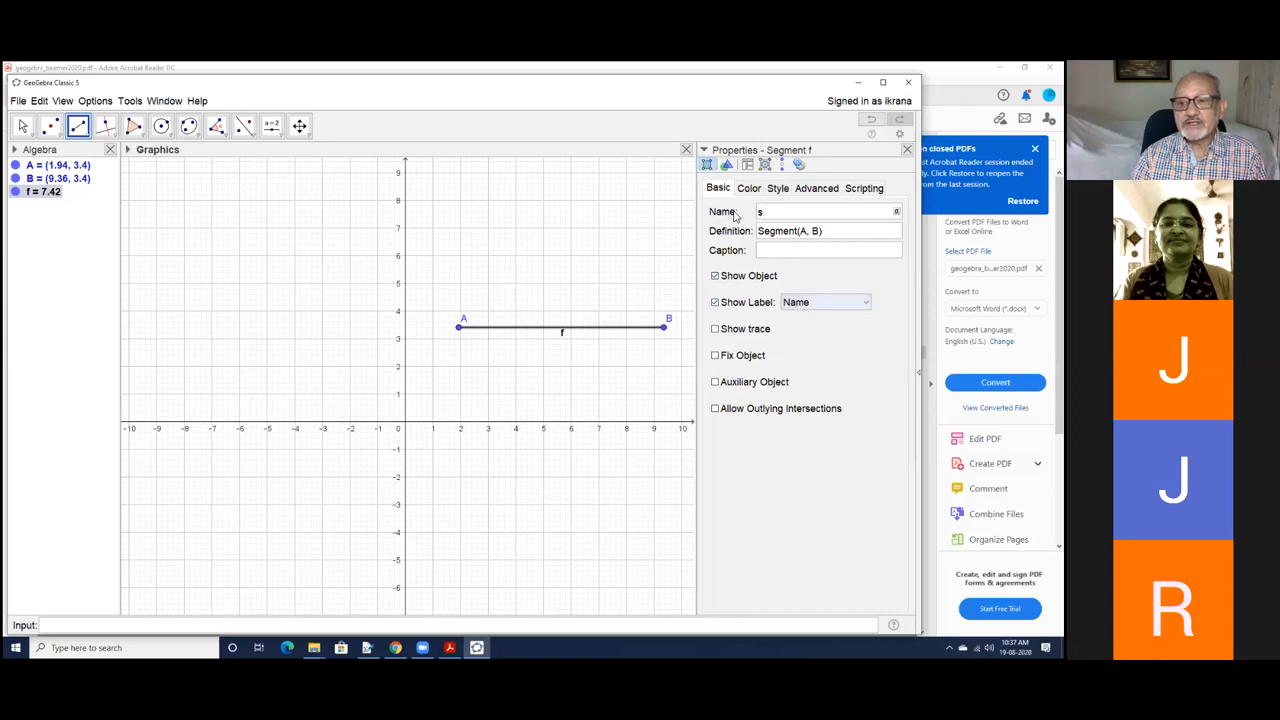
Step: Give the segment the caption "segment AB" and have it shown as the label
{"action": "left_click", "coordinate": [773, 252]}
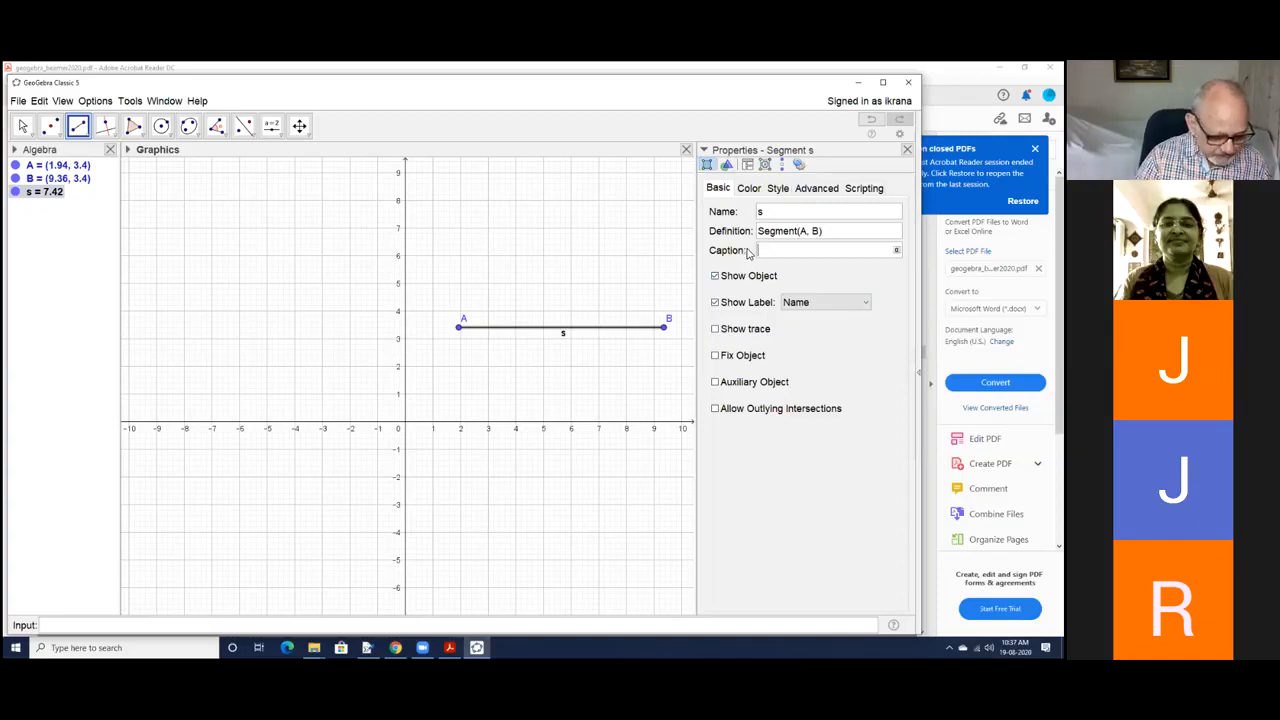
{"action": "type", "text": "se"}
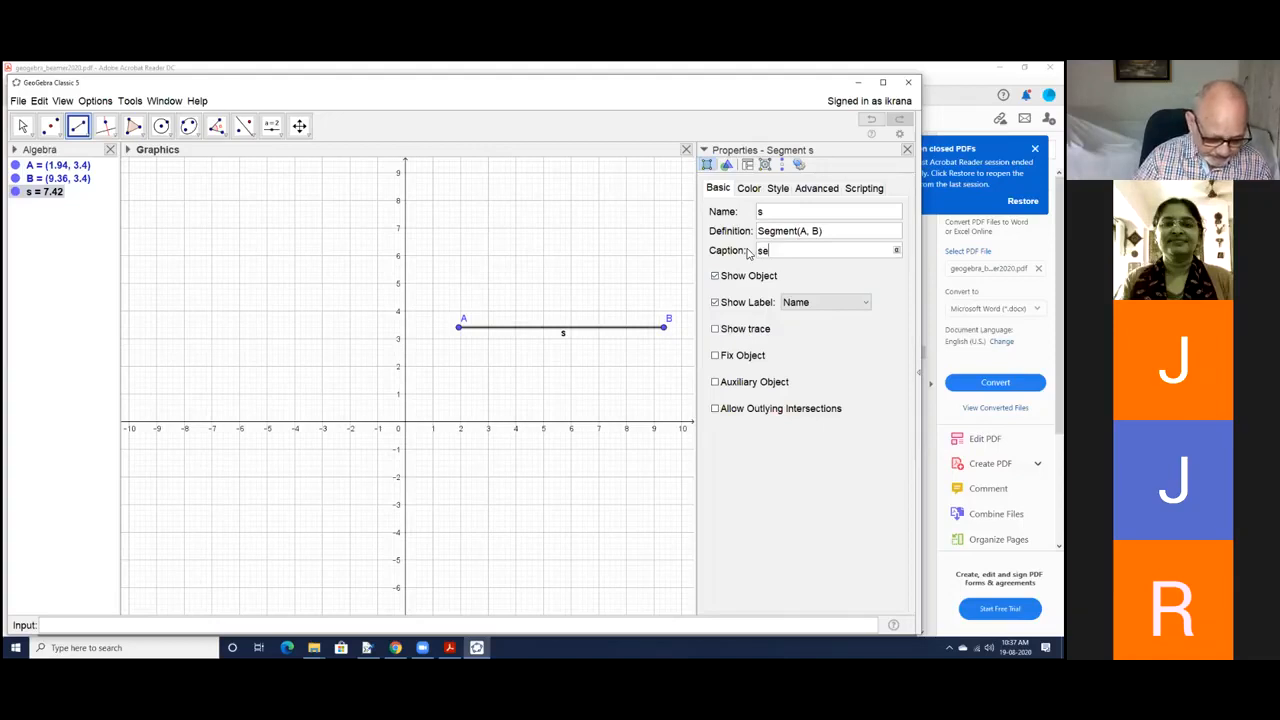
{"action": "type", "text": "gmen"}
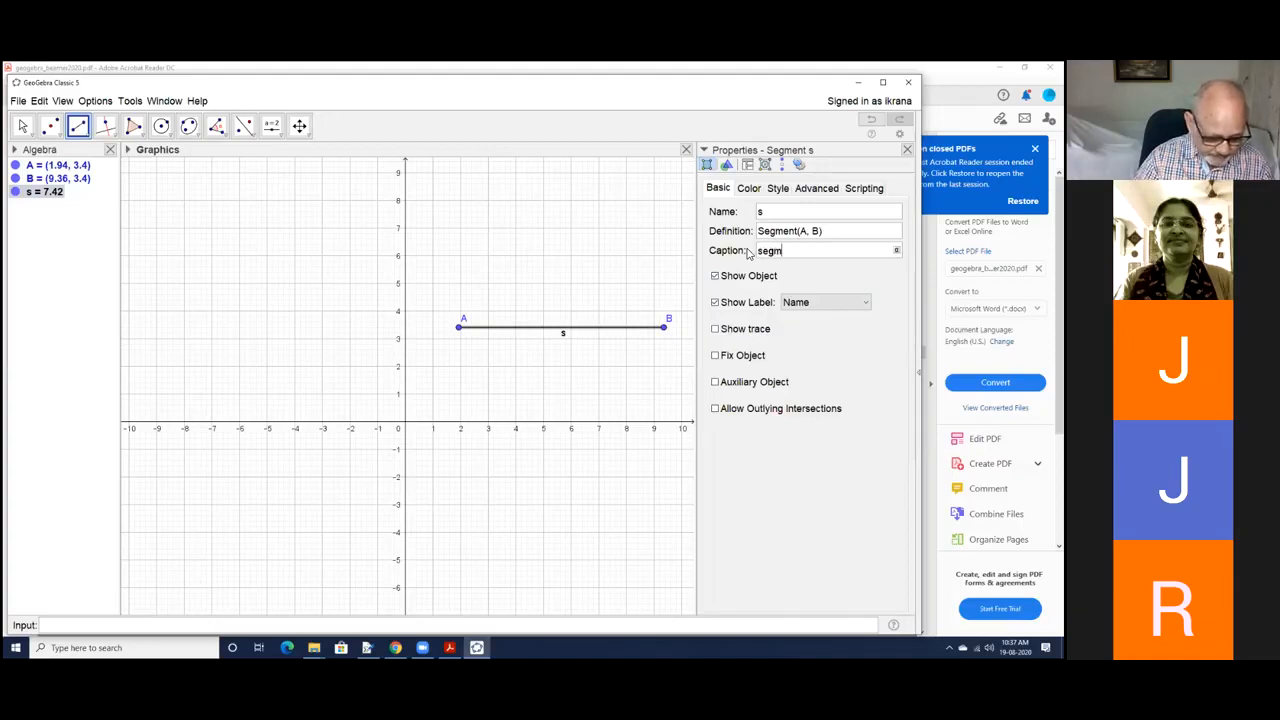
{"action": "type", "text": "AB"}
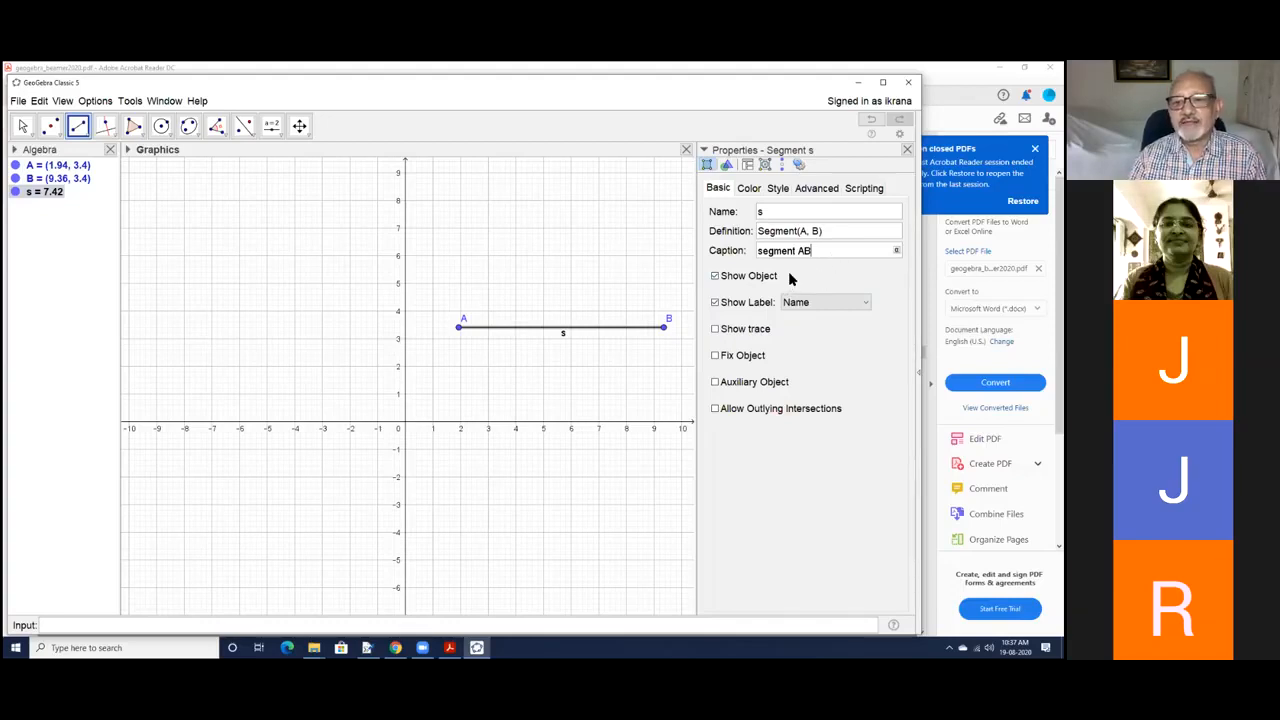
{"action": "key", "text": "Return"}
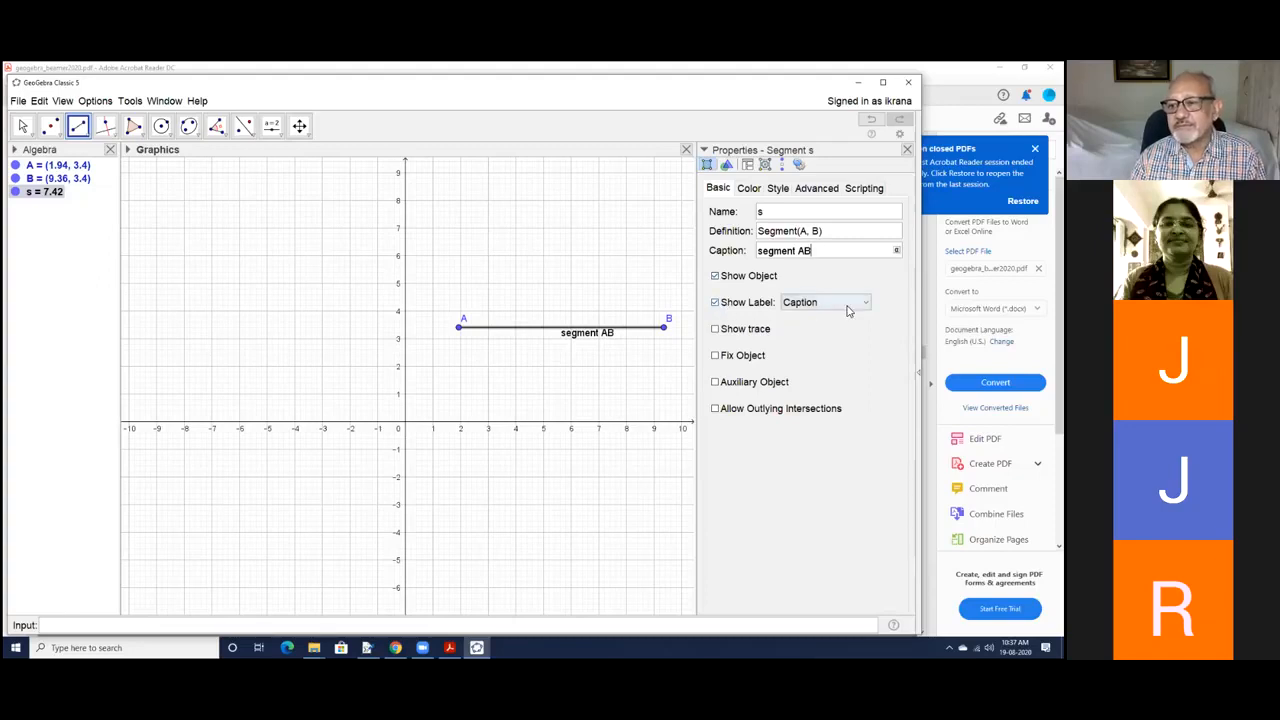
Step: Switch the segment's label style to Name, to Name & Value, and back to Caption
{"action": "left_click", "coordinate": [825, 302]}
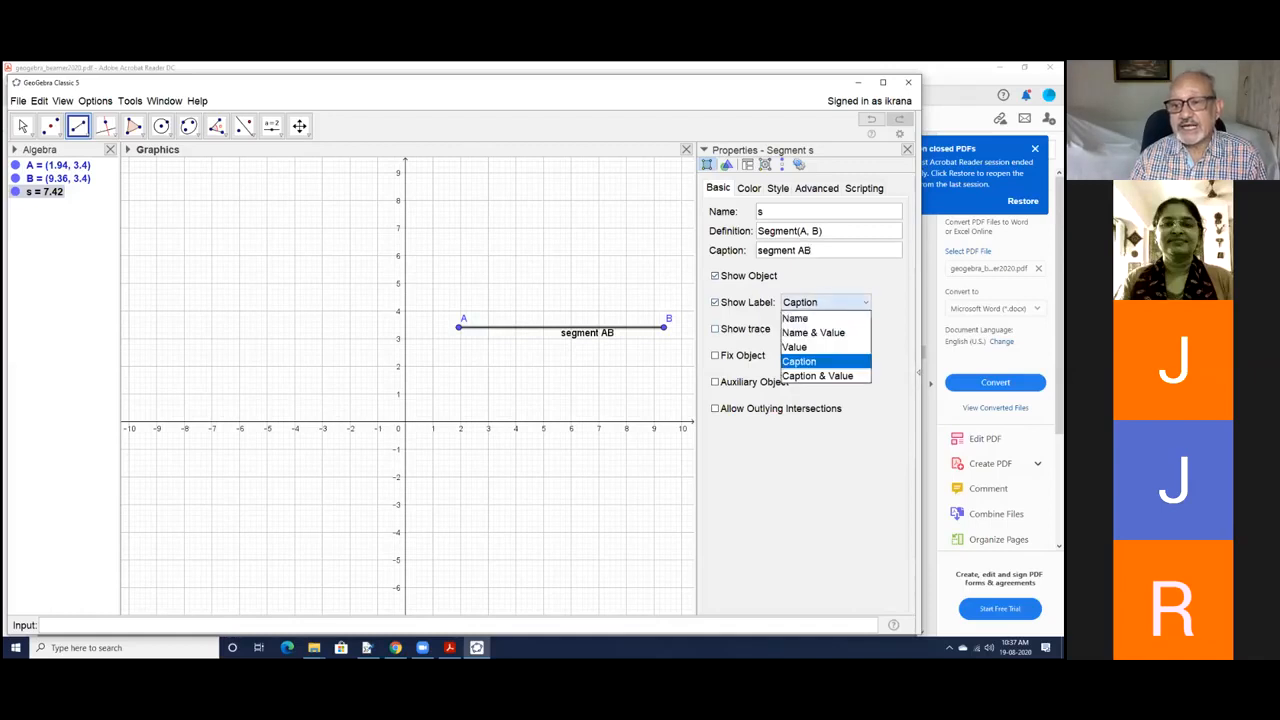
{"action": "left_click", "coordinate": [846, 319]}
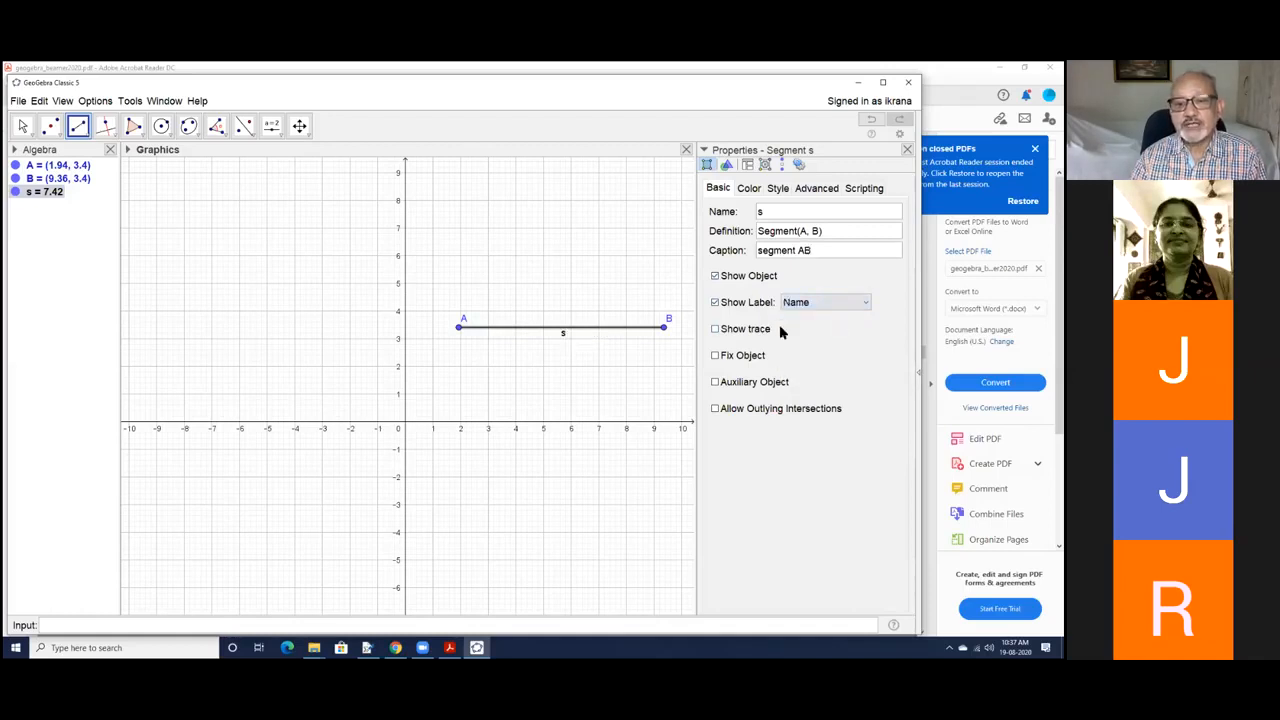
{"action": "left_click", "coordinate": [860, 305]}
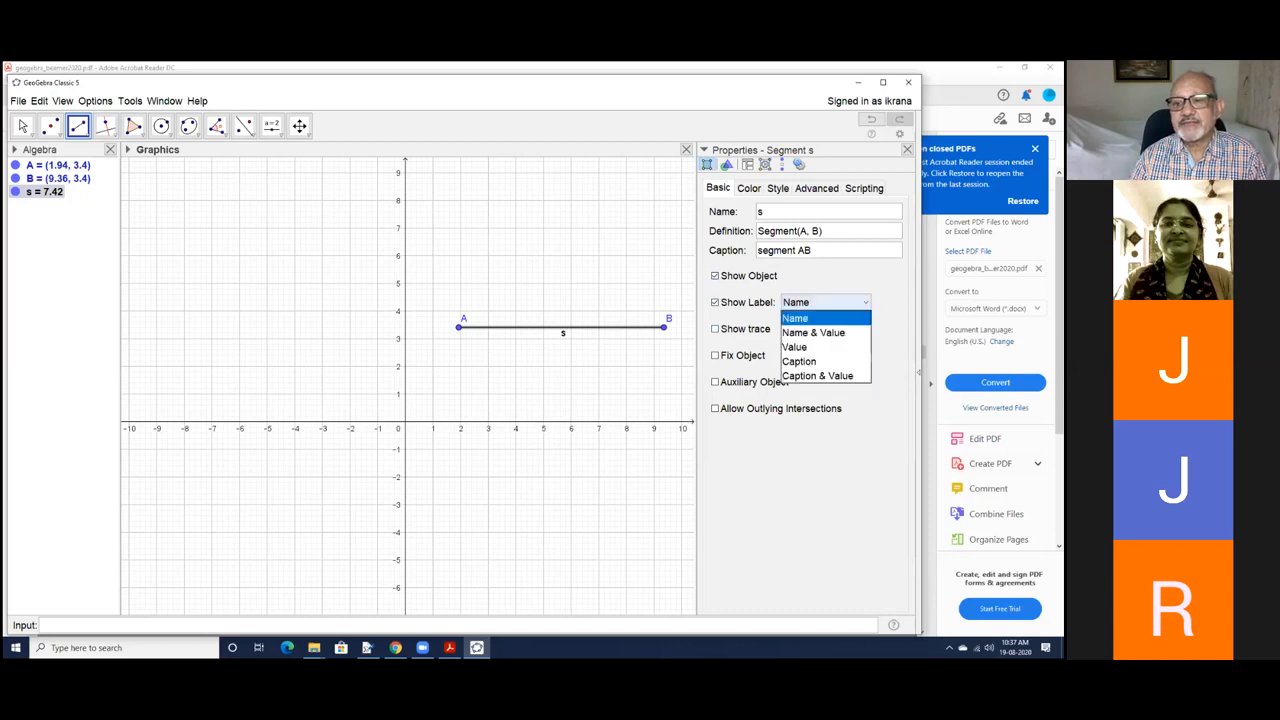
{"action": "left_click", "coordinate": [846, 333]}
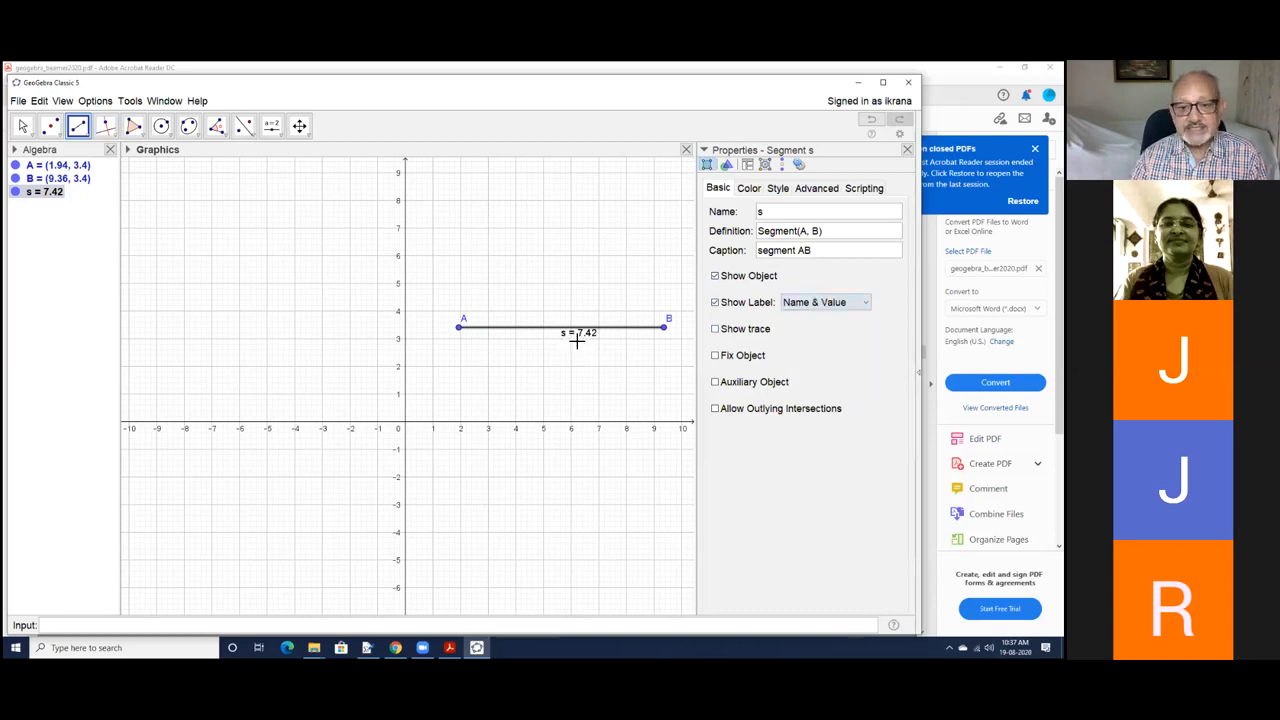
{"action": "left_click", "coordinate": [860, 302]}
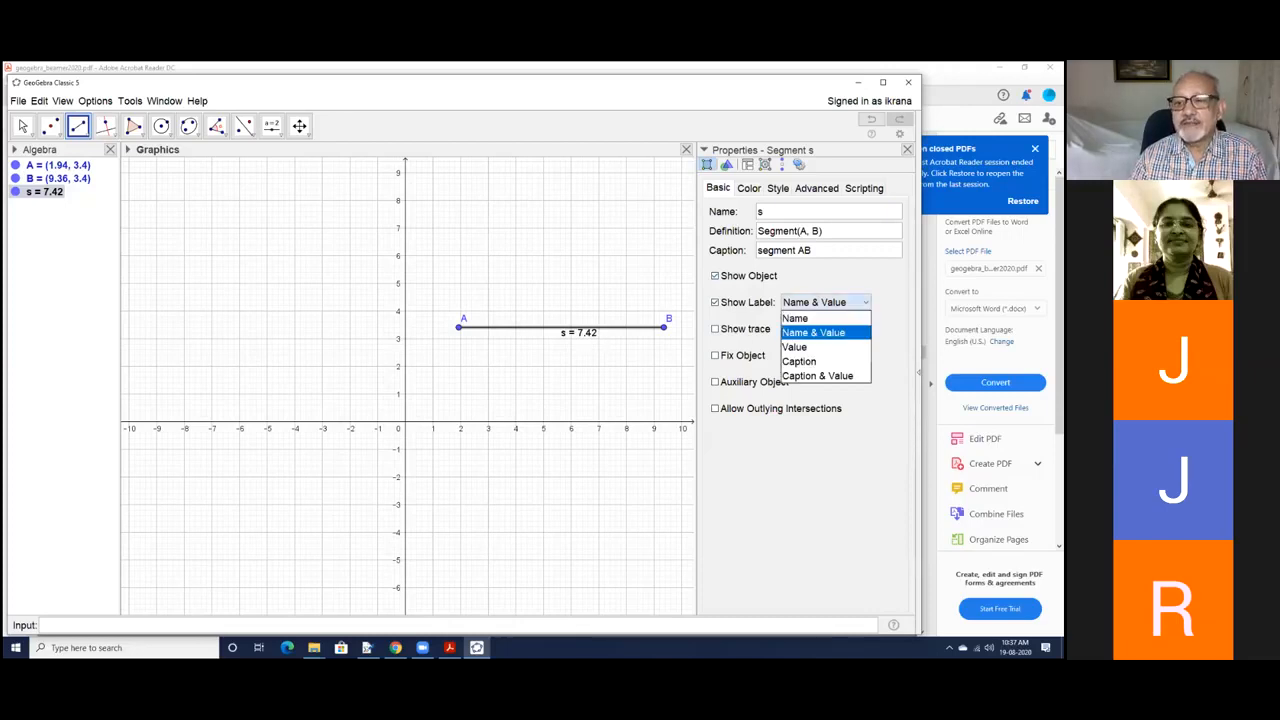
{"action": "left_click", "coordinate": [829, 362]}
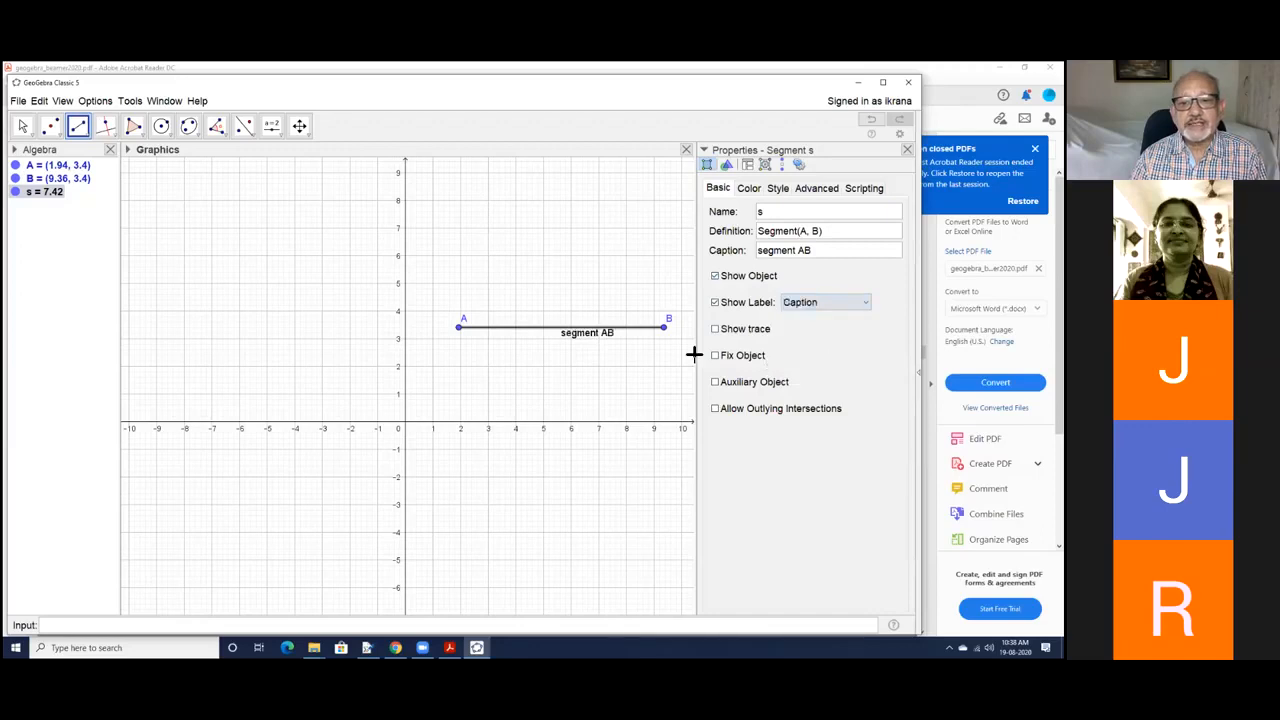
Step: Show the segment's label as Caption & Value, and recolour the segment red, blue and finally dark green (0, 100, 0)
{"action": "left_click", "coordinate": [826, 302]}
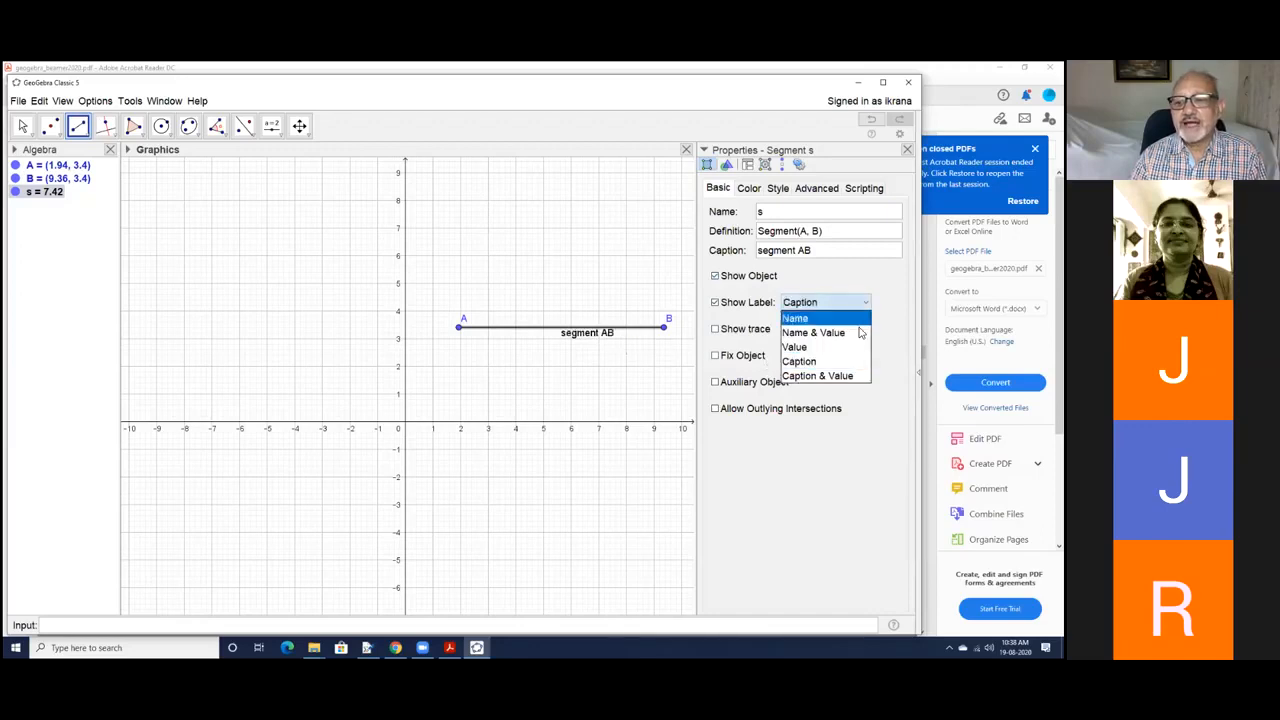
{"action": "left_click", "coordinate": [850, 375]}
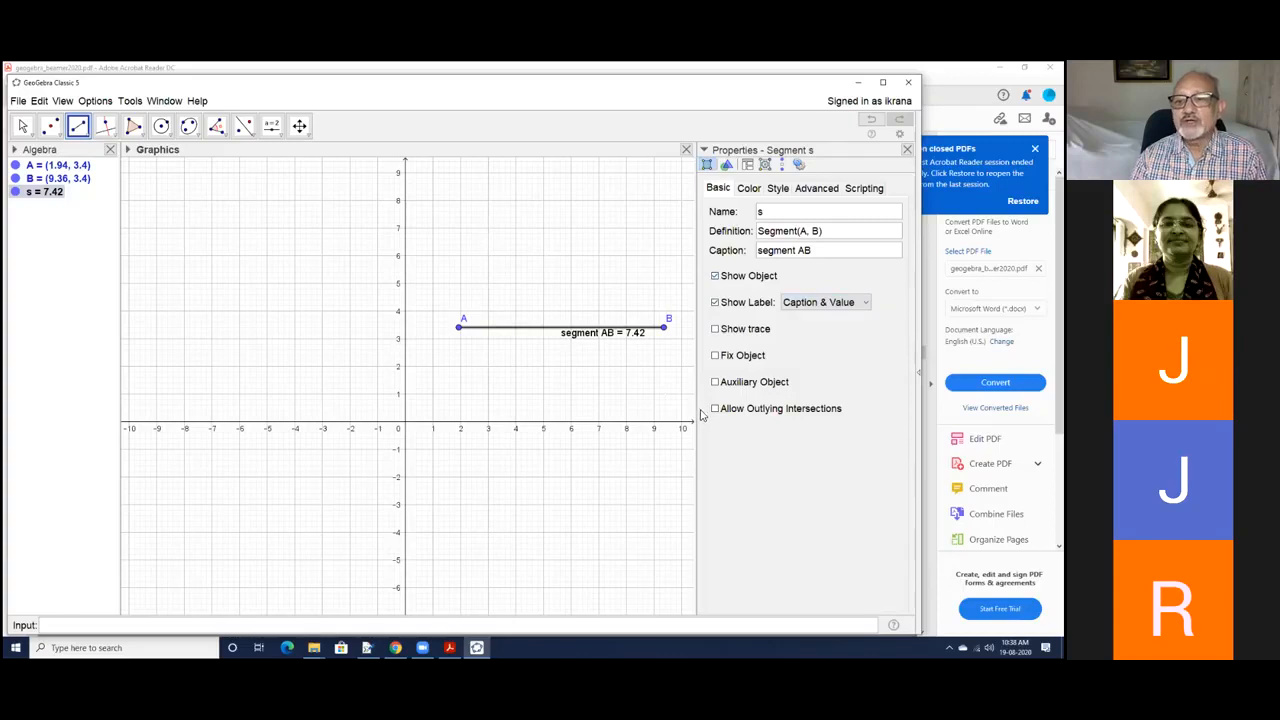
{"action": "left_click", "coordinate": [750, 189]}
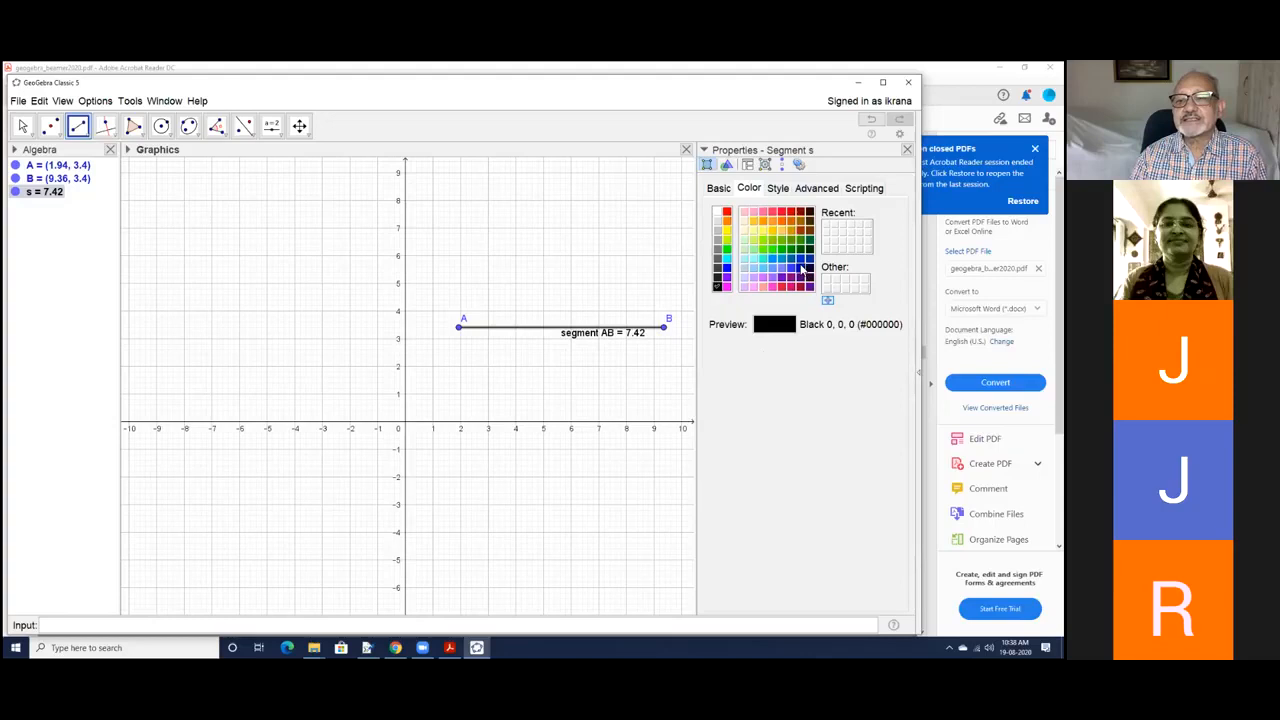
{"action": "left_click", "coordinate": [784, 214]}
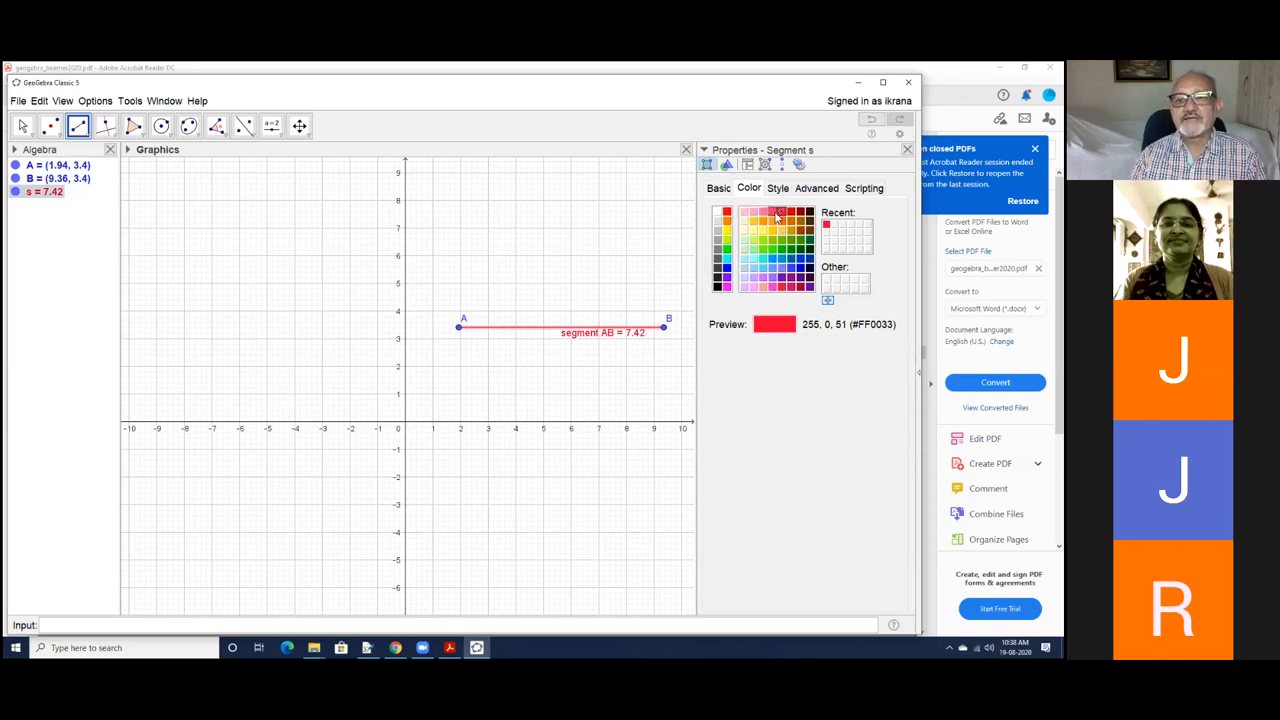
{"action": "left_click", "coordinate": [777, 213]}
{"action": "left_click", "coordinate": [798, 268]}
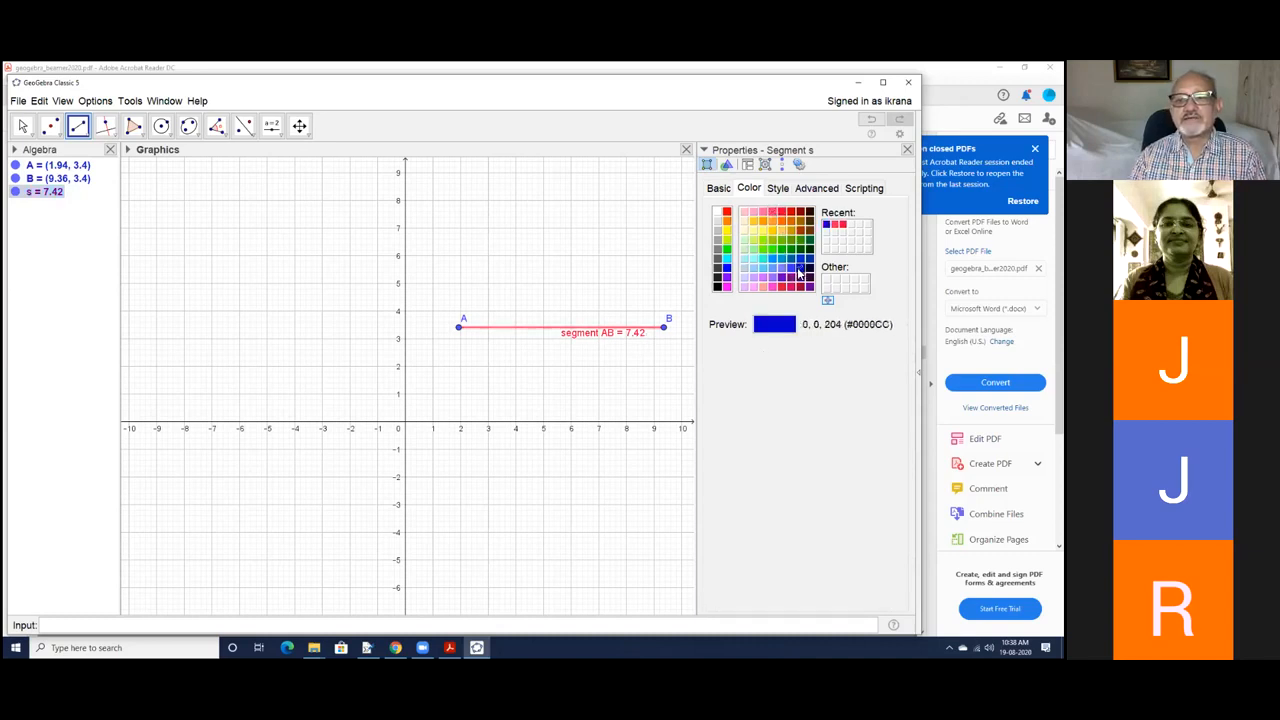
{"action": "left_click", "coordinate": [800, 253]}
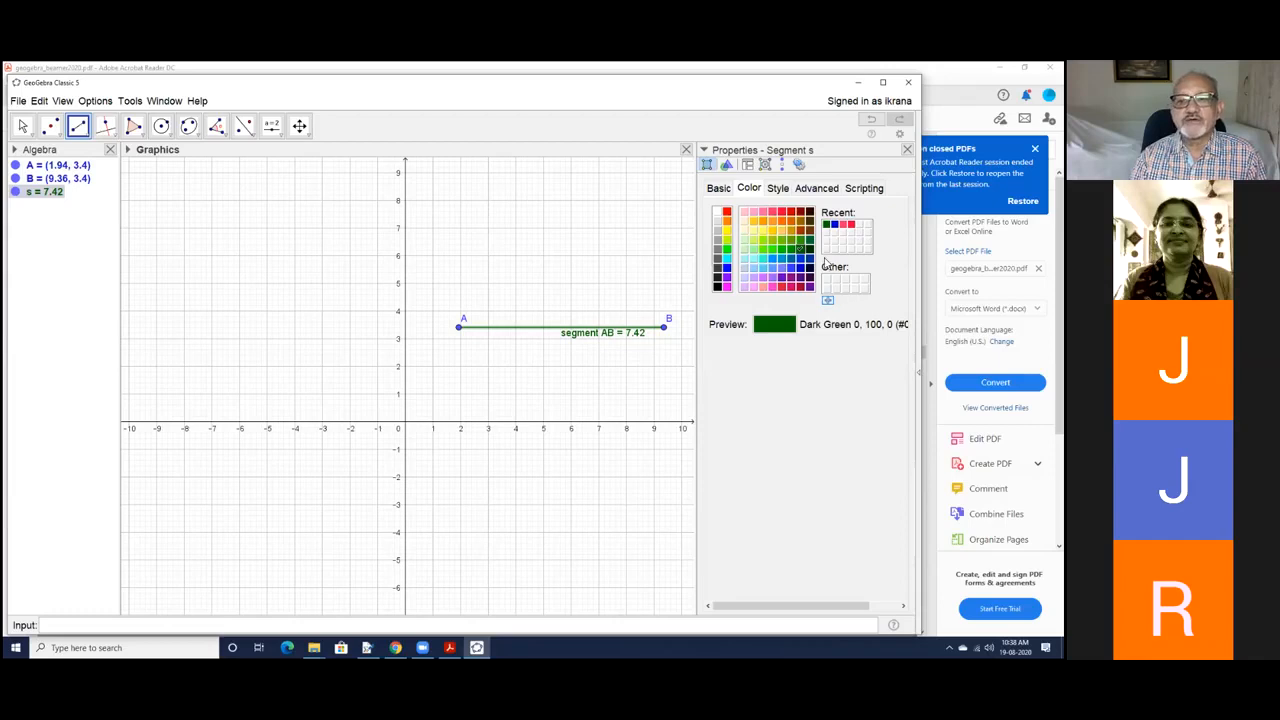
Step: Reduce the segment's line thickness to 1, and raise it to 7
{"action": "left_click", "coordinate": [779, 190]}
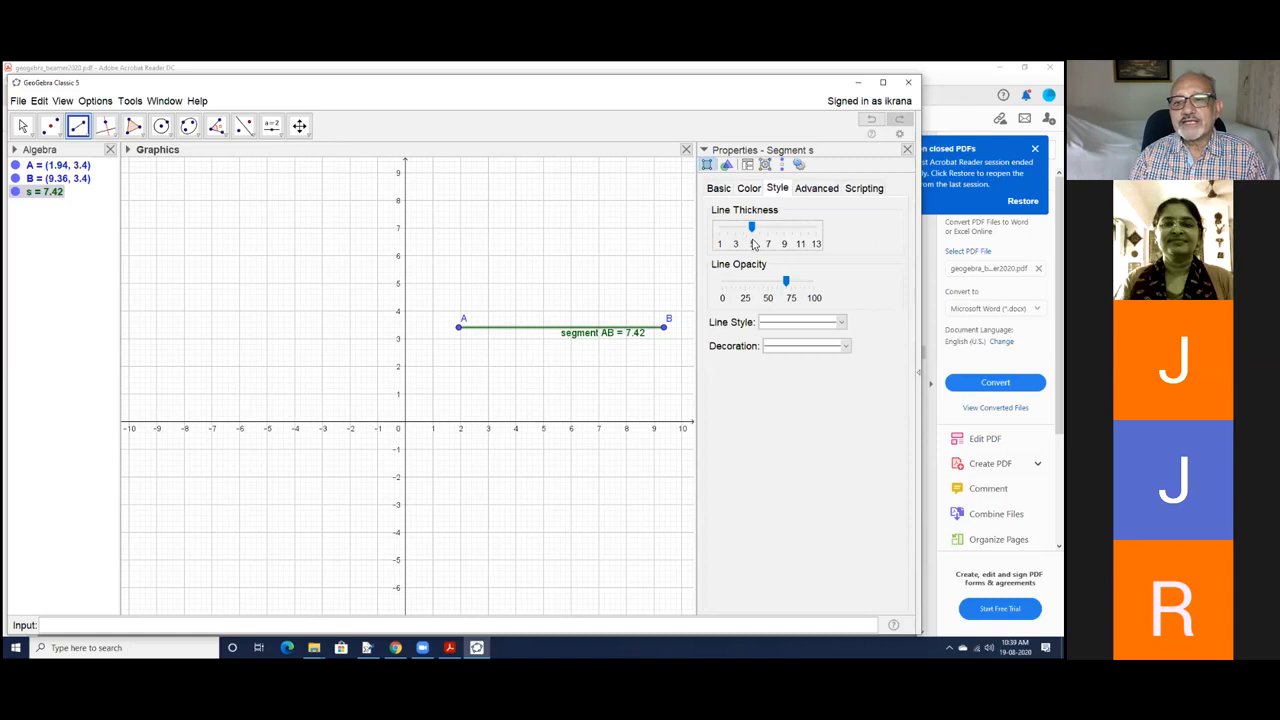
{"action": "left_click_drag", "start_coordinate": [752, 229], "coordinate": [723, 232]}
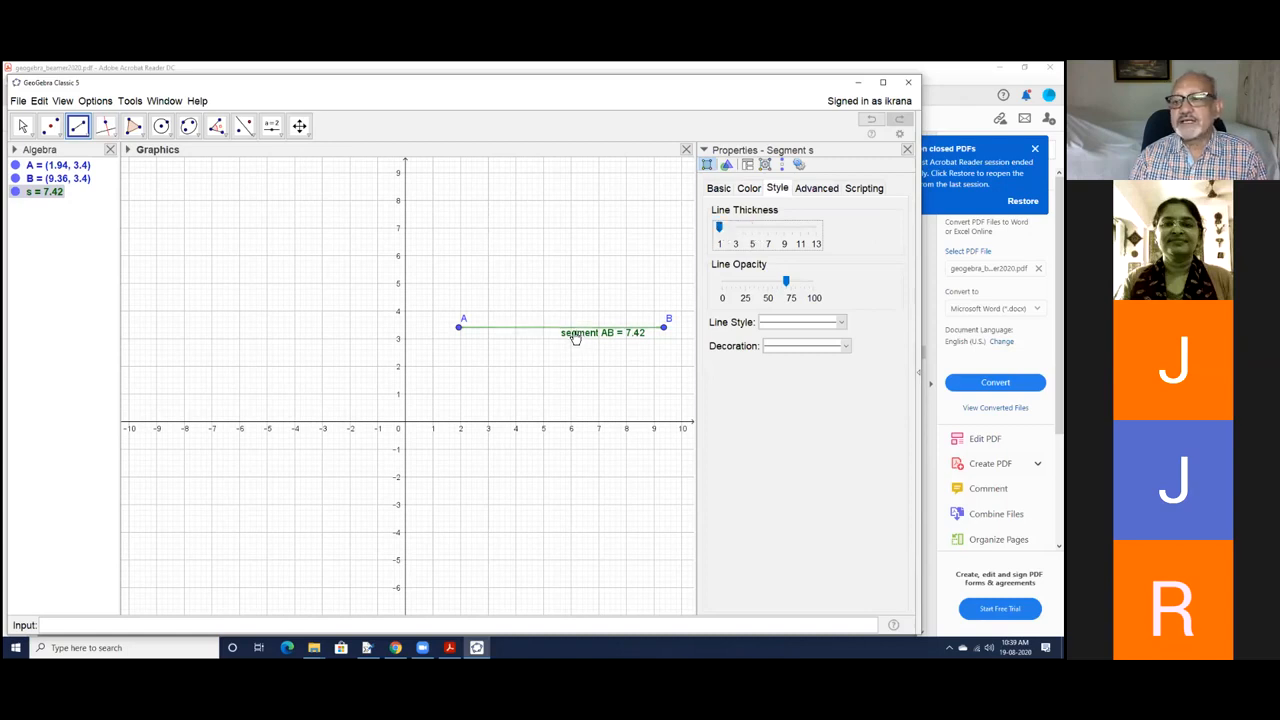
{"action": "left_click_drag", "start_coordinate": [721, 230], "coordinate": [768, 232]}
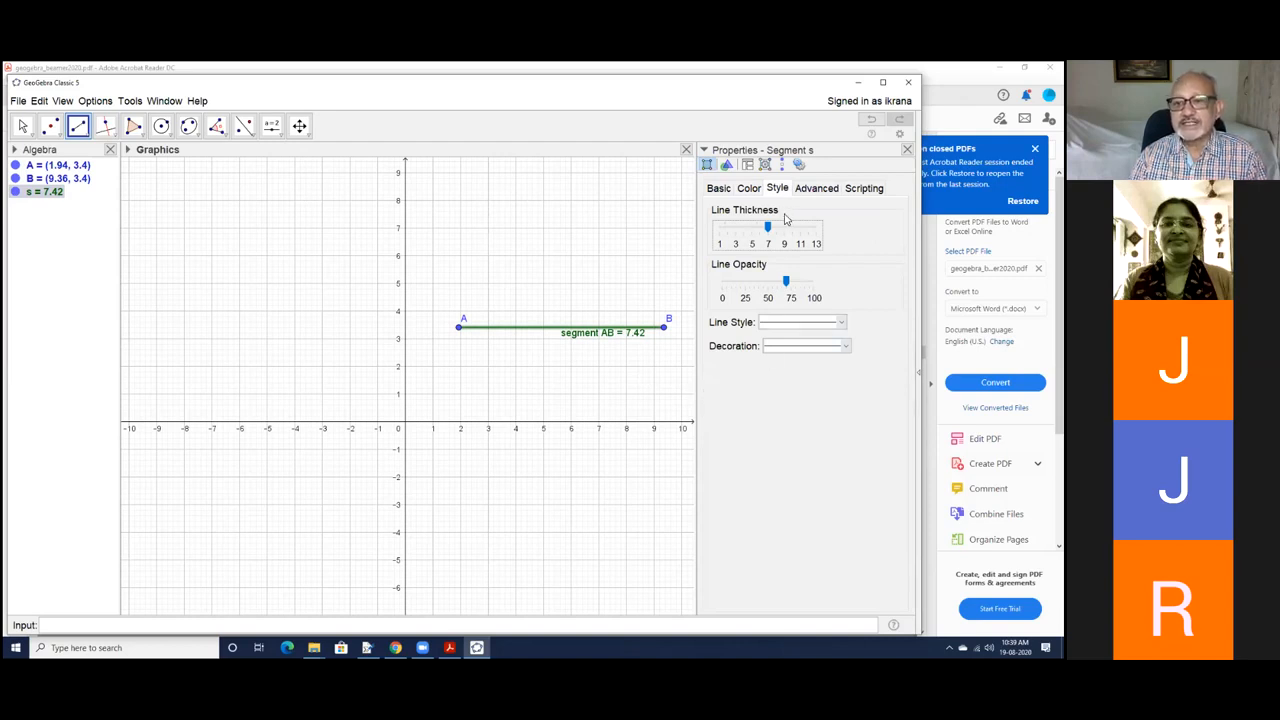
Step: Try the dashed and dotted line styles on segment AB, and return it to a solid line
{"action": "left_click", "coordinate": [844, 325]}
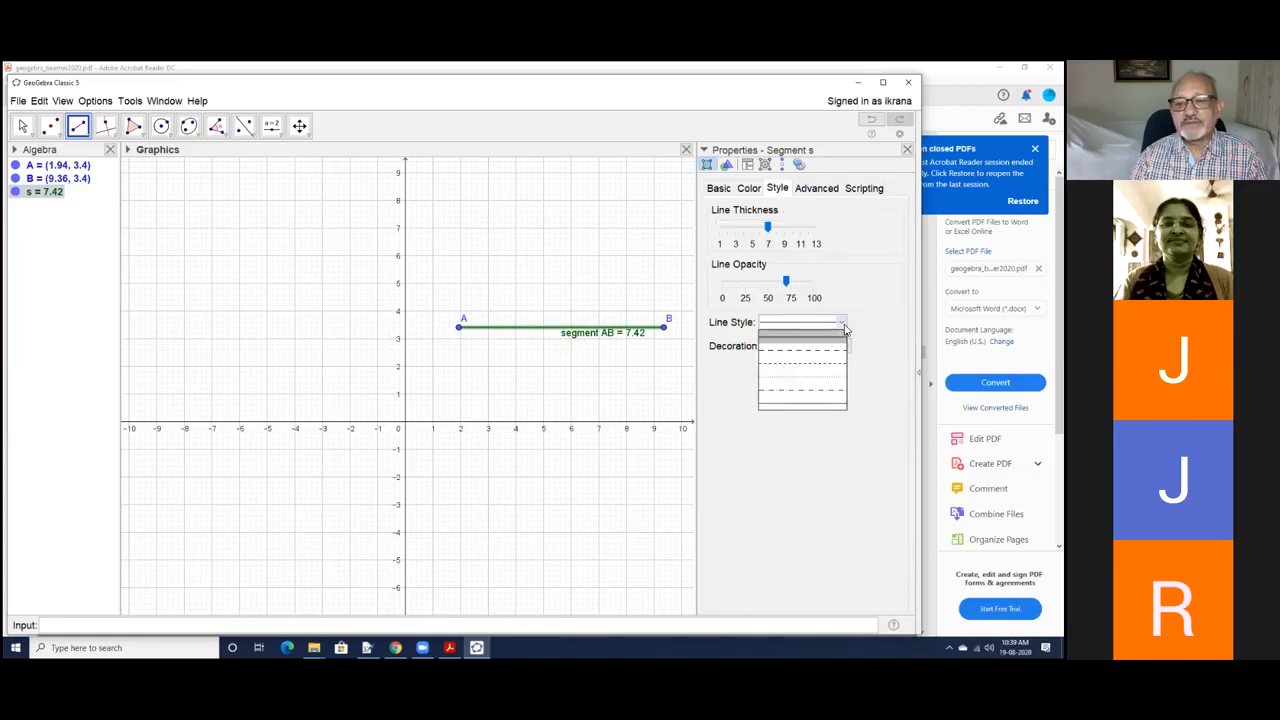
{"action": "left_click", "coordinate": [836, 353]}
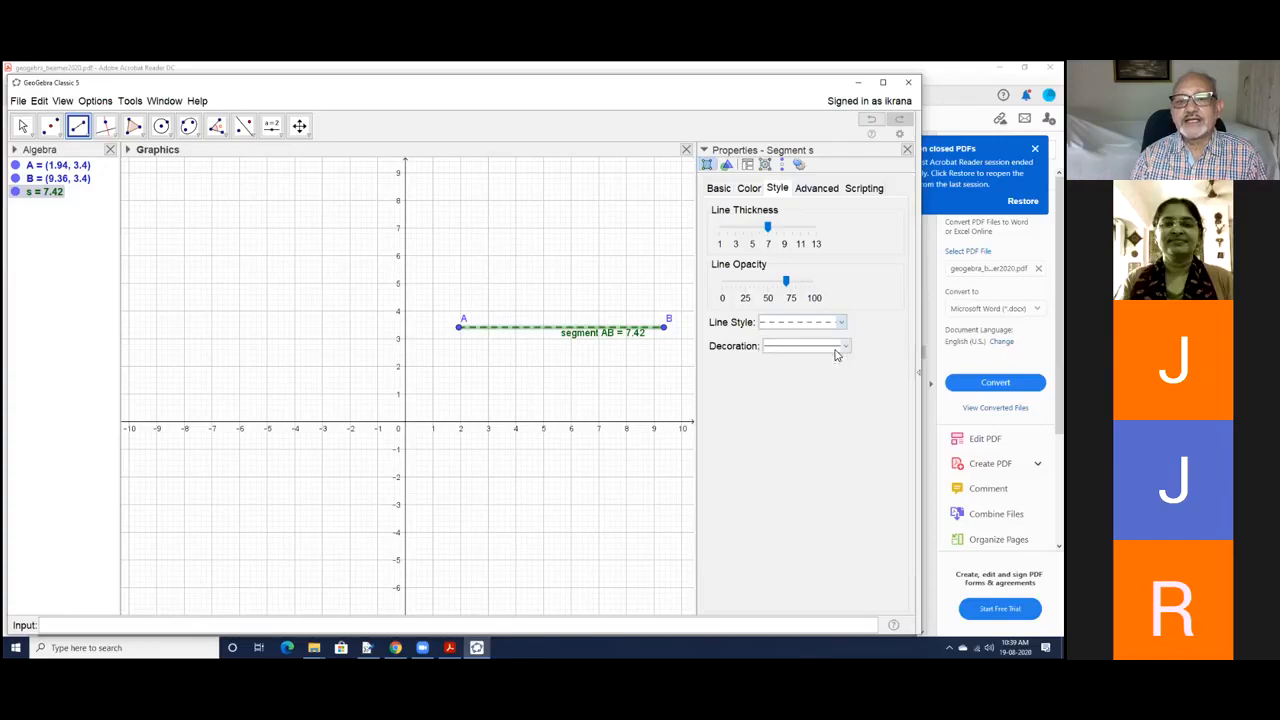
{"action": "left_click", "coordinate": [843, 322]}
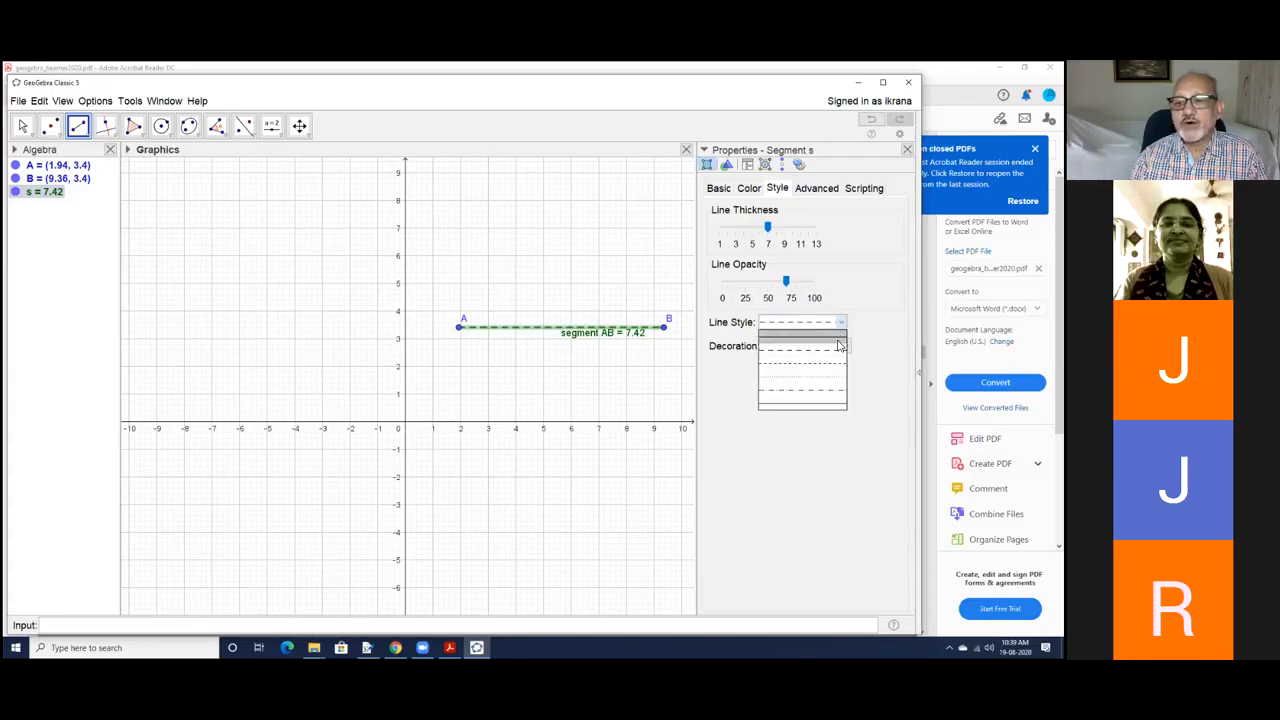
{"action": "left_click", "coordinate": [836, 375]}
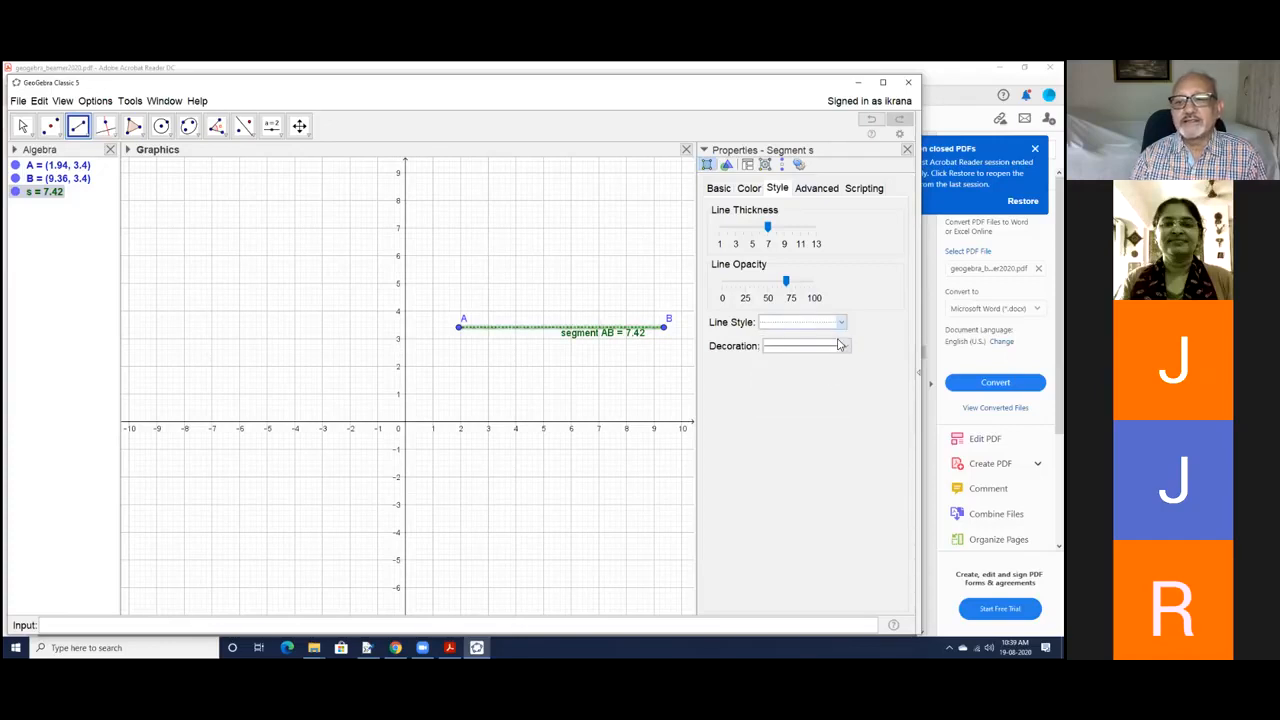
{"action": "left_click", "coordinate": [841, 326]}
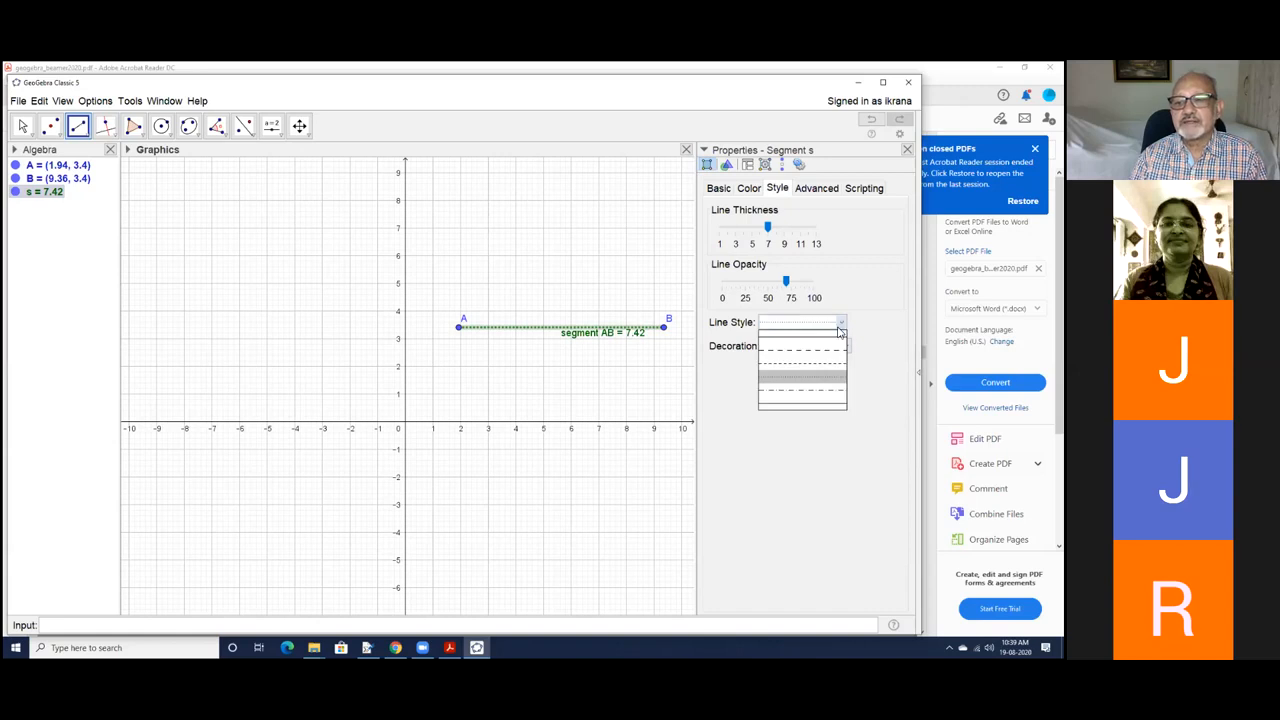
{"action": "left_click", "coordinate": [841, 324]}
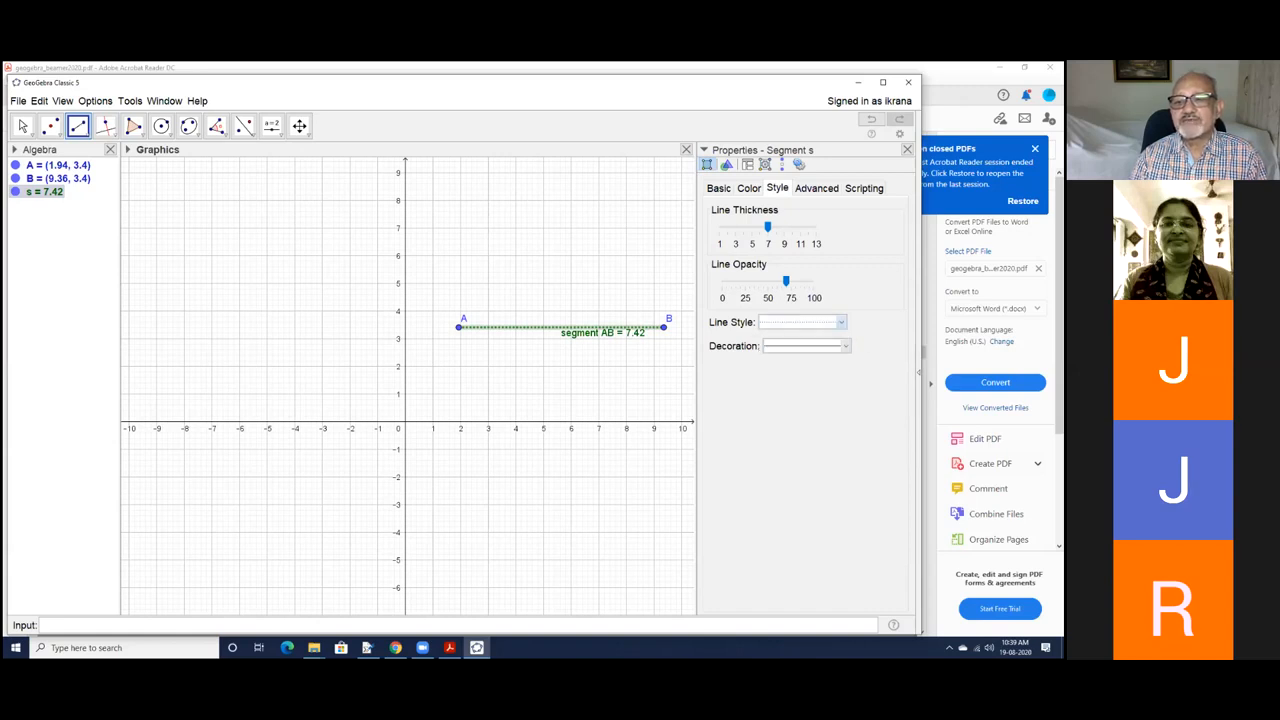
{"action": "left_click", "coordinate": [841, 322]}
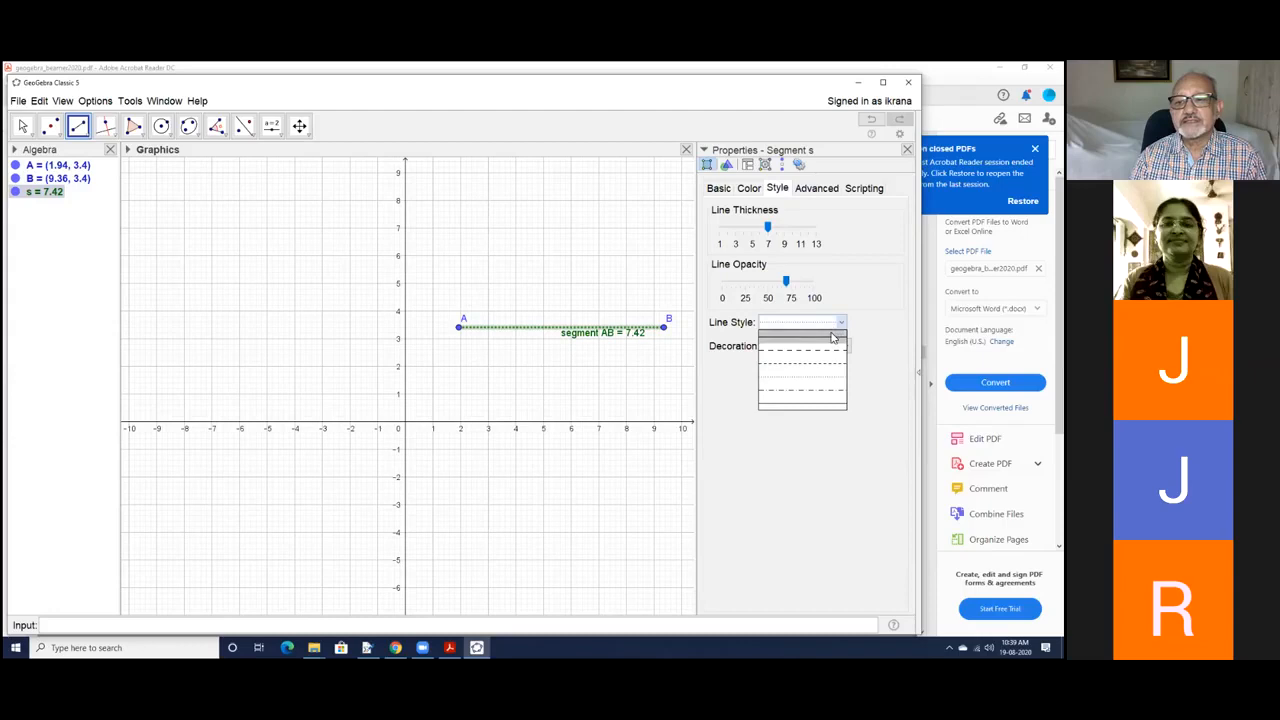
{"action": "left_click", "coordinate": [831, 338]}
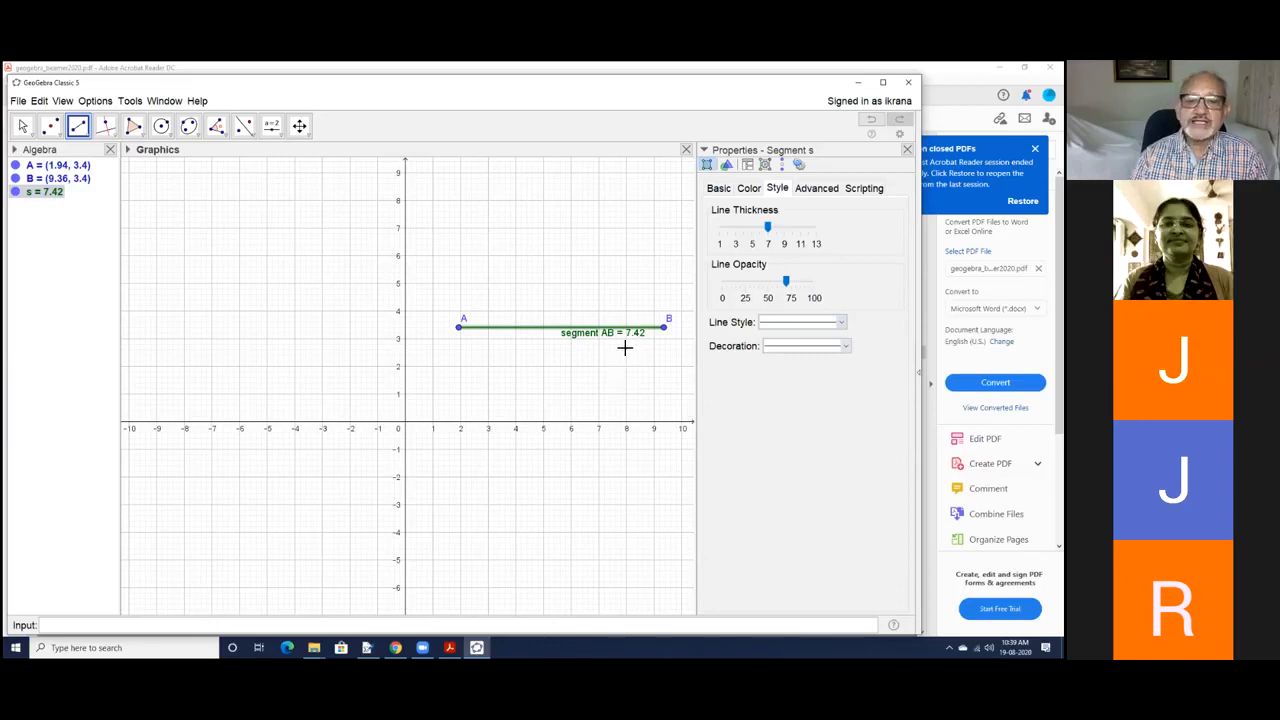
Step: Try one, two and three tick marks and a single arrow as the segment's decoration, and return it to none
{"action": "left_click", "coordinate": [846, 347]}
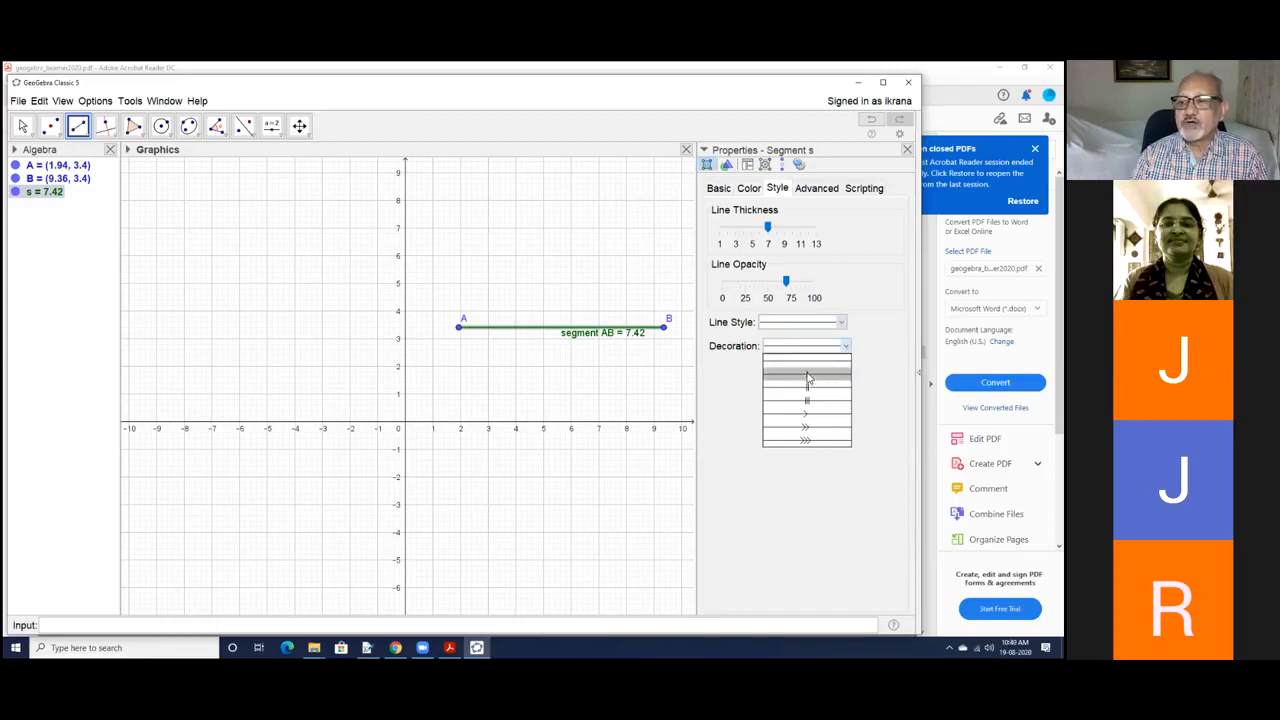
{"action": "left_click", "coordinate": [808, 377]}
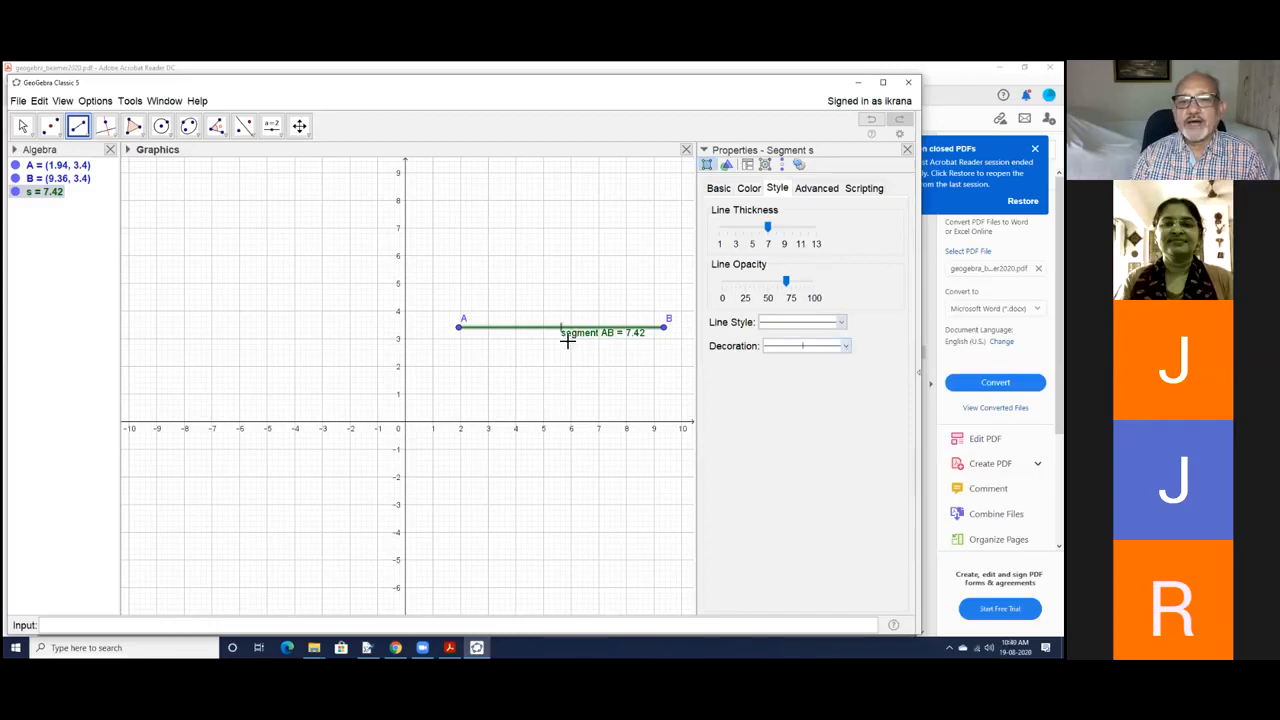
{"action": "left_click", "coordinate": [845, 346]}
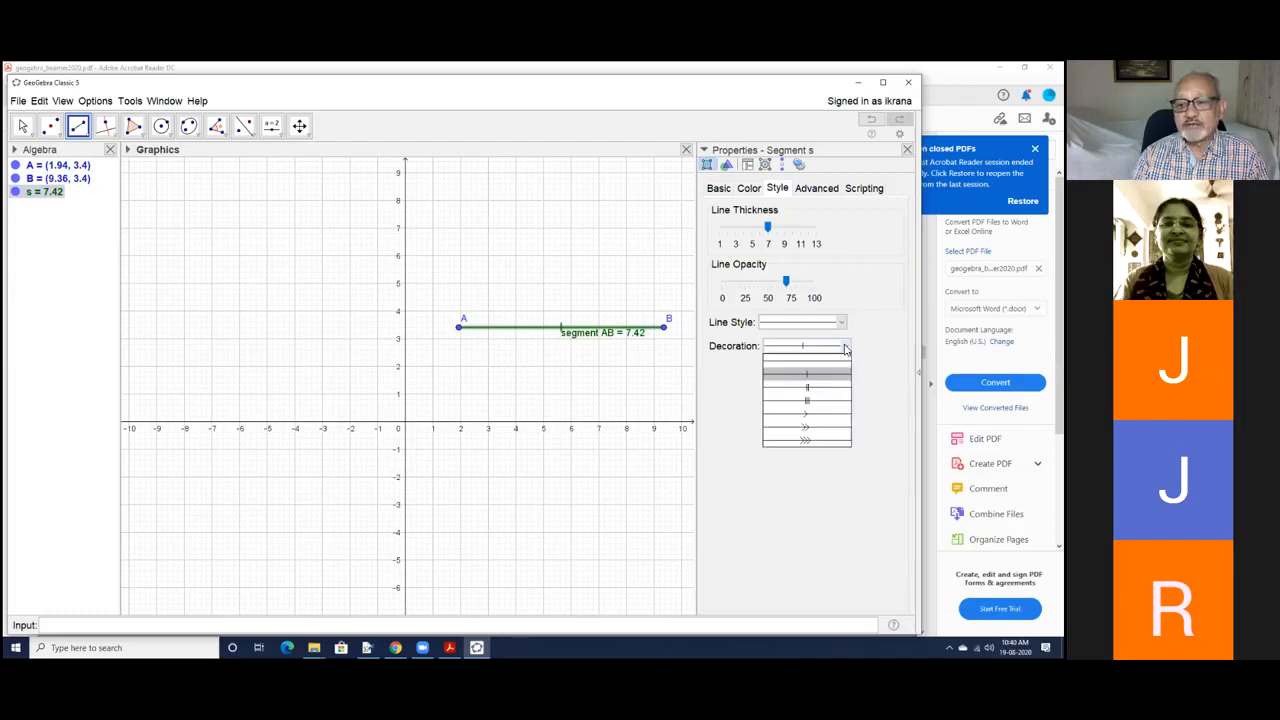
{"action": "left_click", "coordinate": [830, 387]}
{"action": "left_click", "coordinate": [846, 347]}
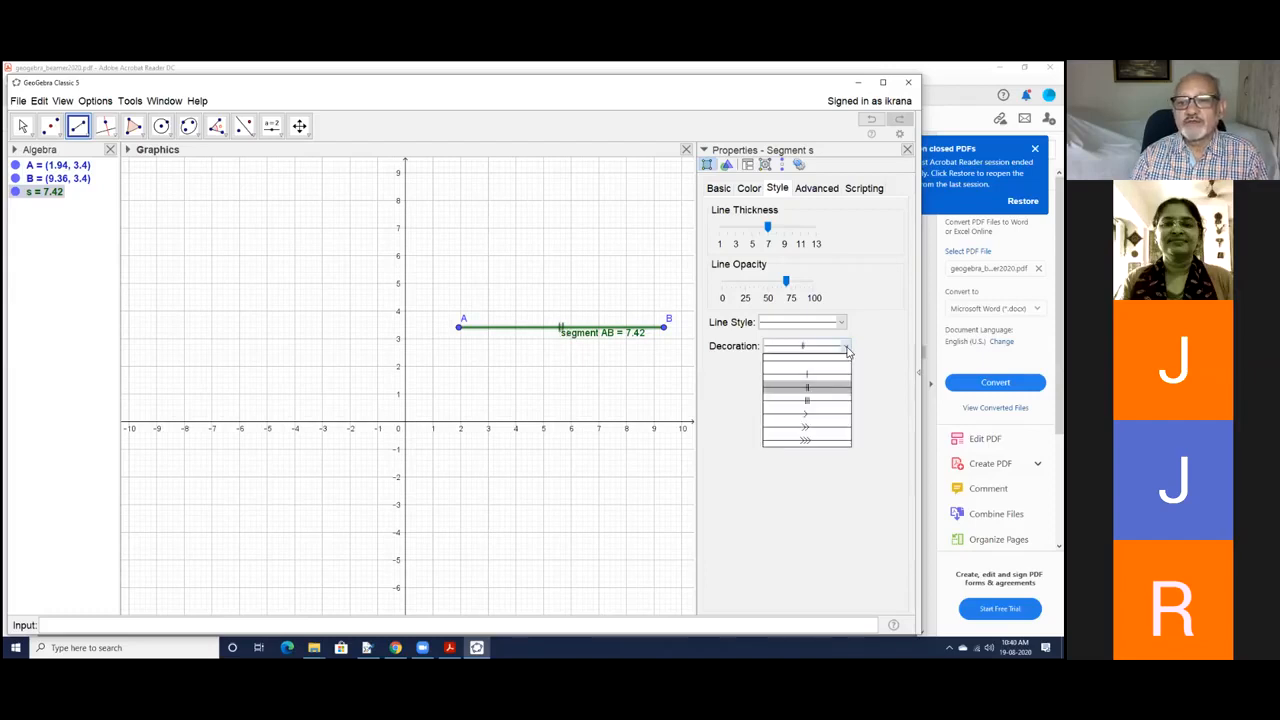
{"action": "left_click", "coordinate": [833, 399]}
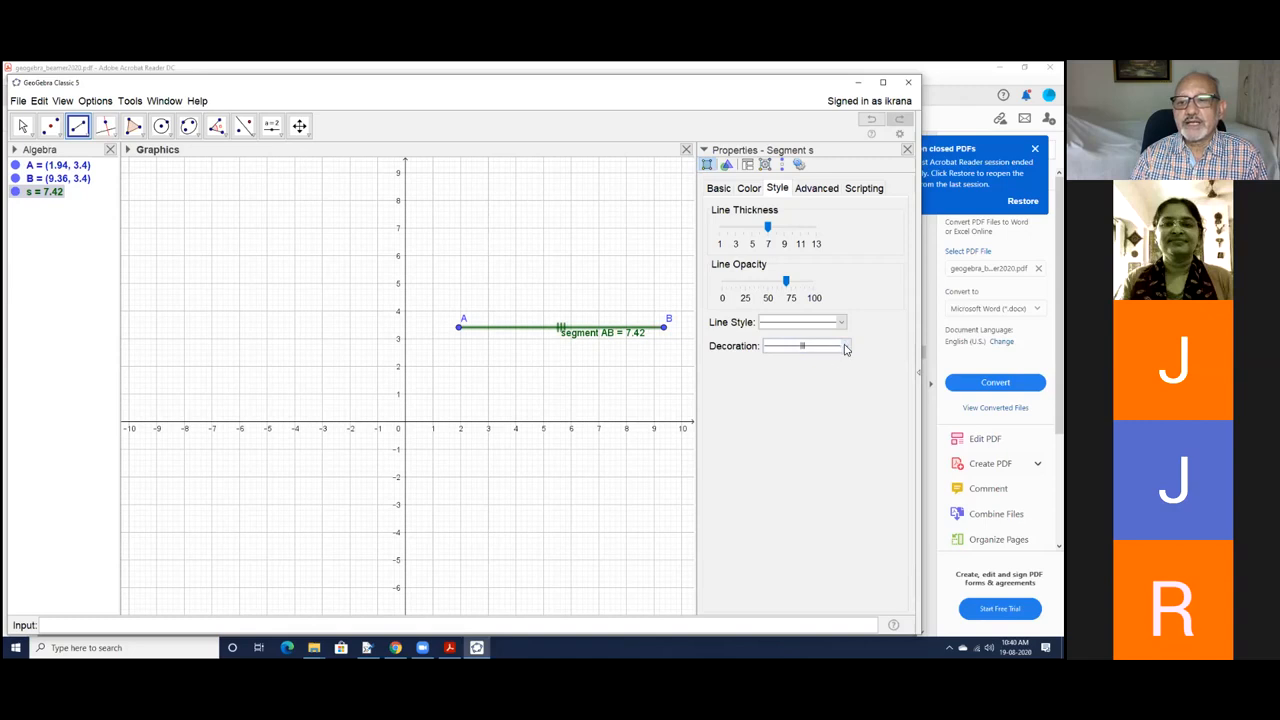
{"action": "left_click", "coordinate": [846, 349]}
{"action": "left_click", "coordinate": [823, 412]}
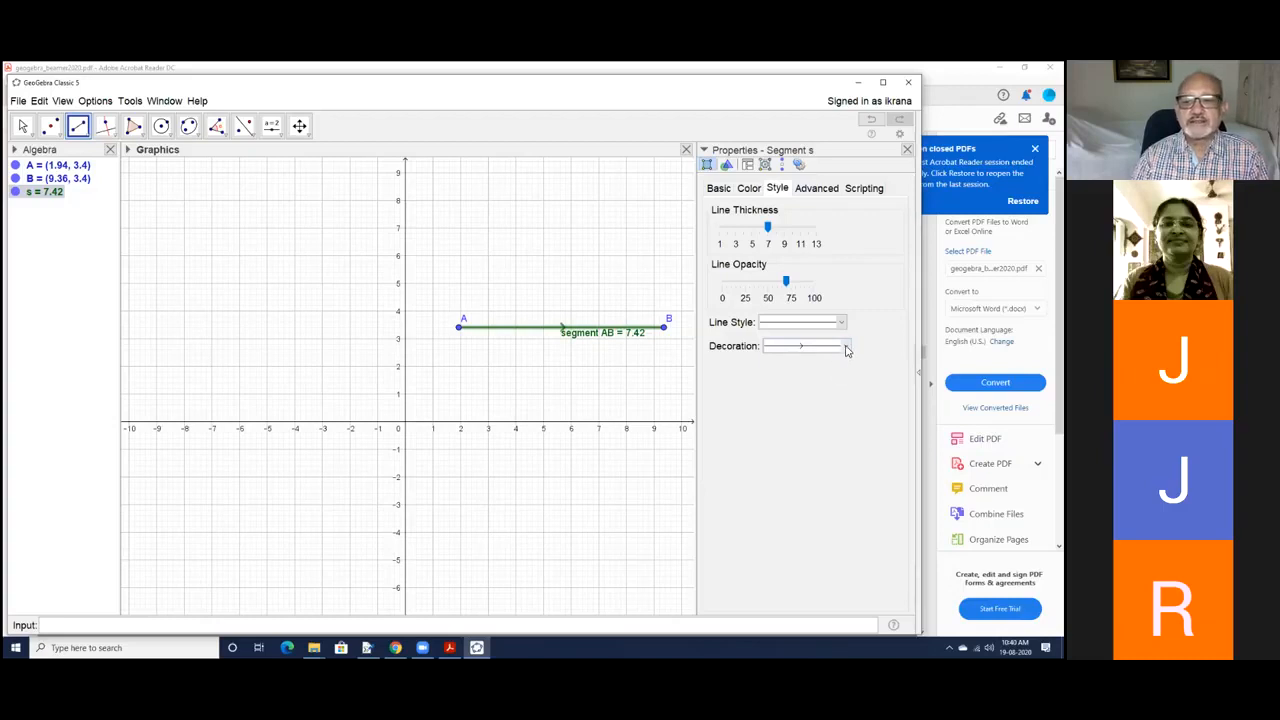
{"action": "left_click", "coordinate": [846, 349]}
{"action": "left_click", "coordinate": [830, 362]}
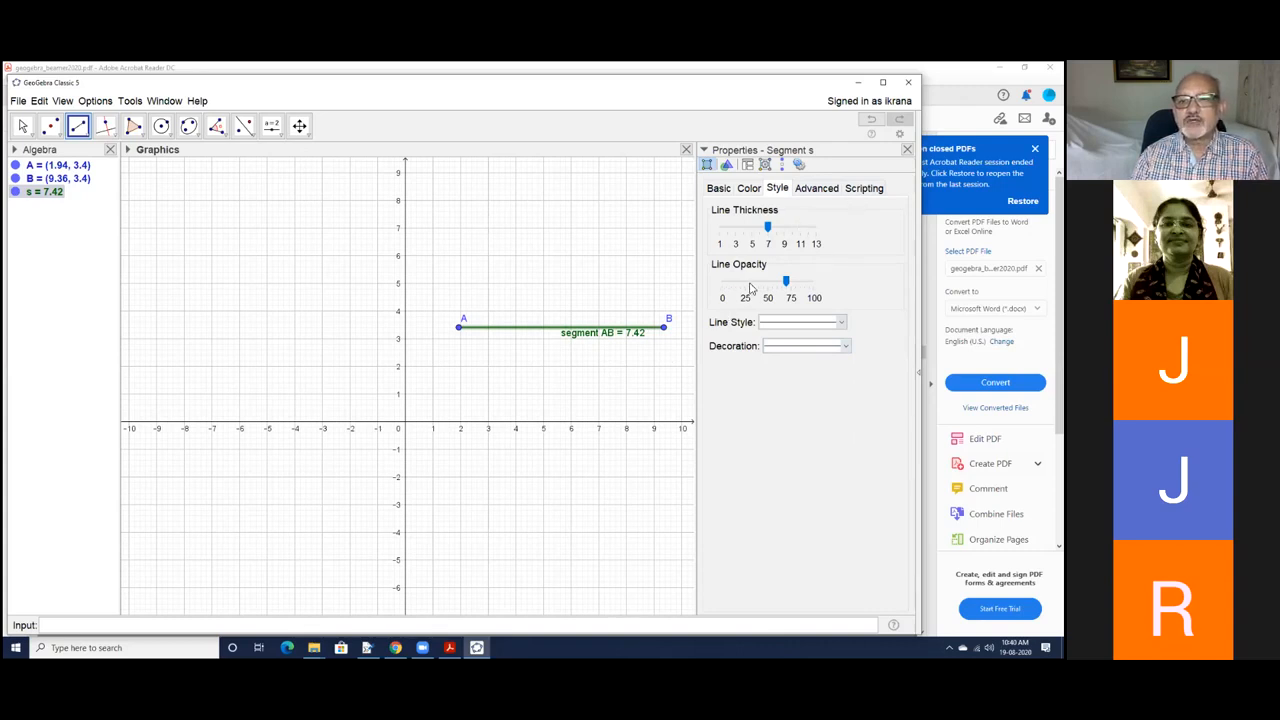
Step: Review the segment's Basic, Color and Style properties, and close the object properties
{"action": "left_click", "coordinate": [729, 190]}
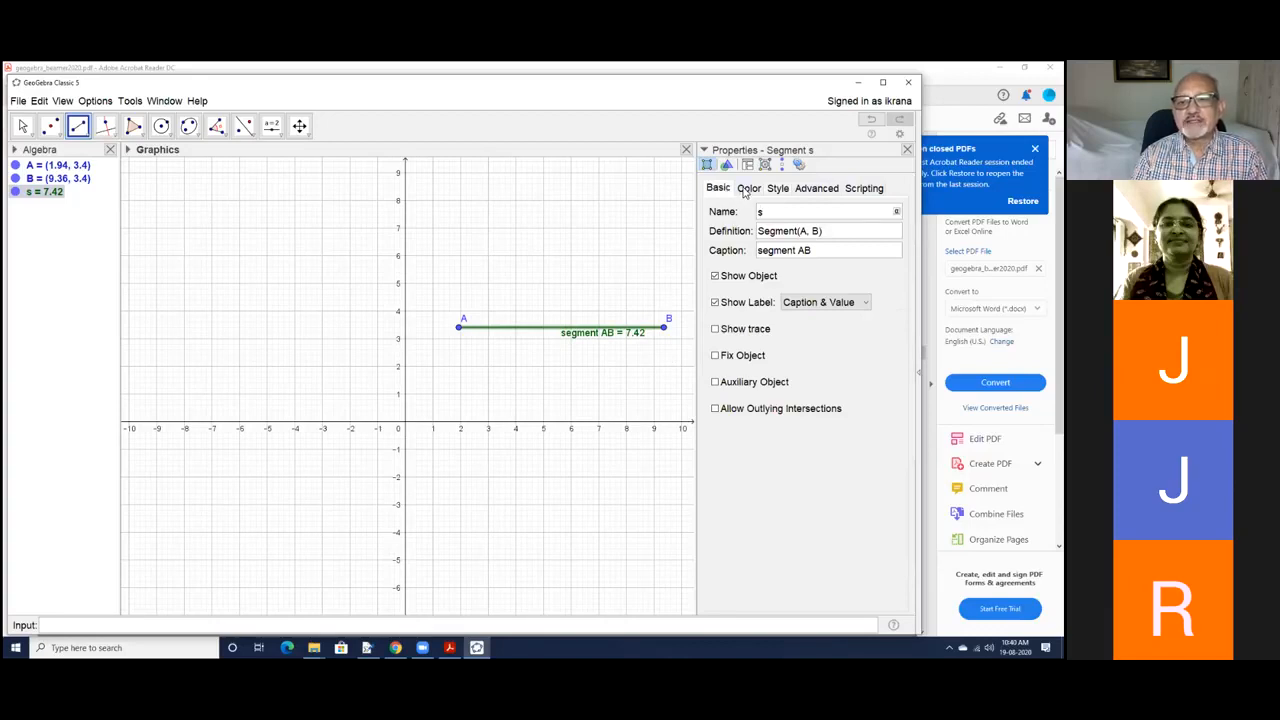
{"action": "left_click", "coordinate": [746, 190]}
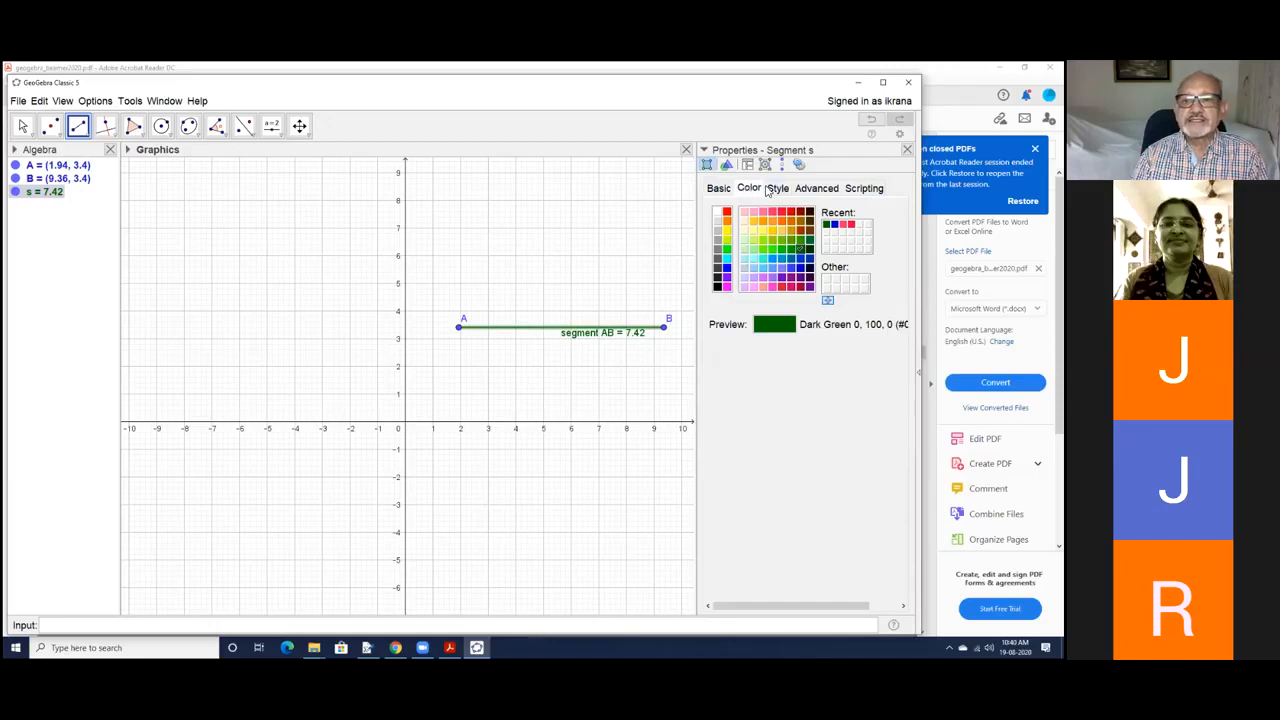
{"action": "left_click", "coordinate": [775, 189]}
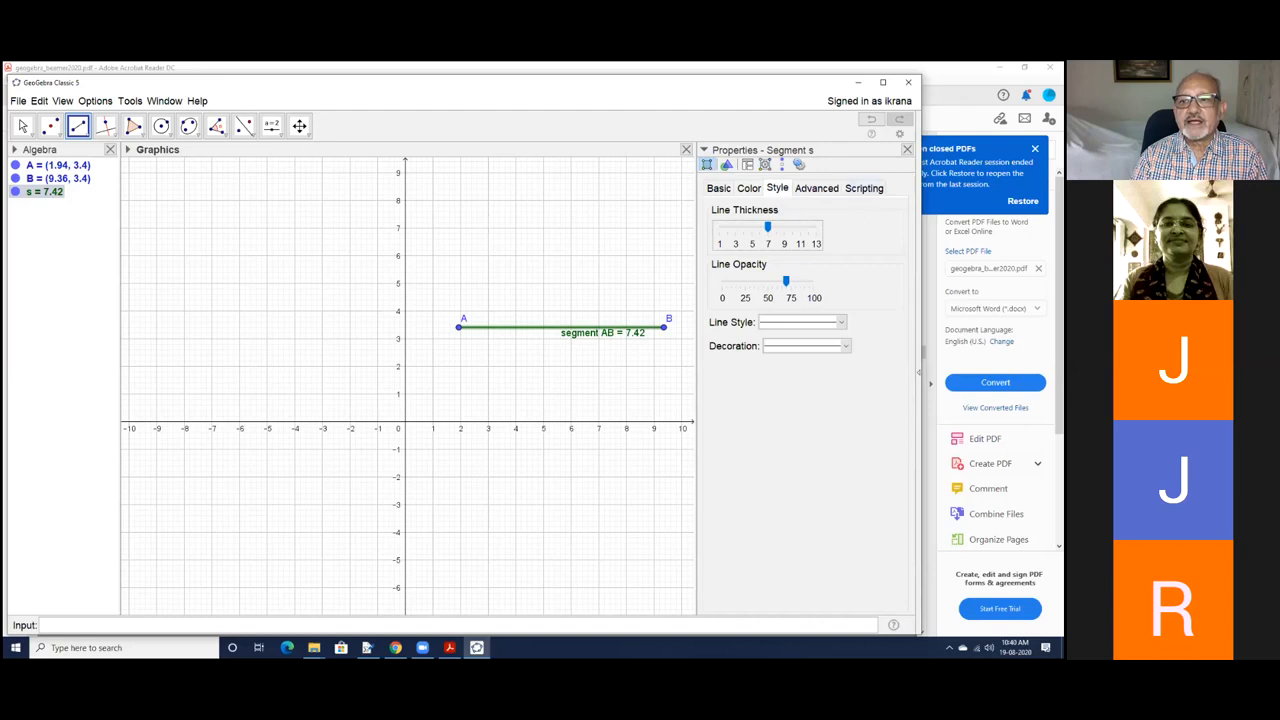
{"action": "key", "text": "Escape"}
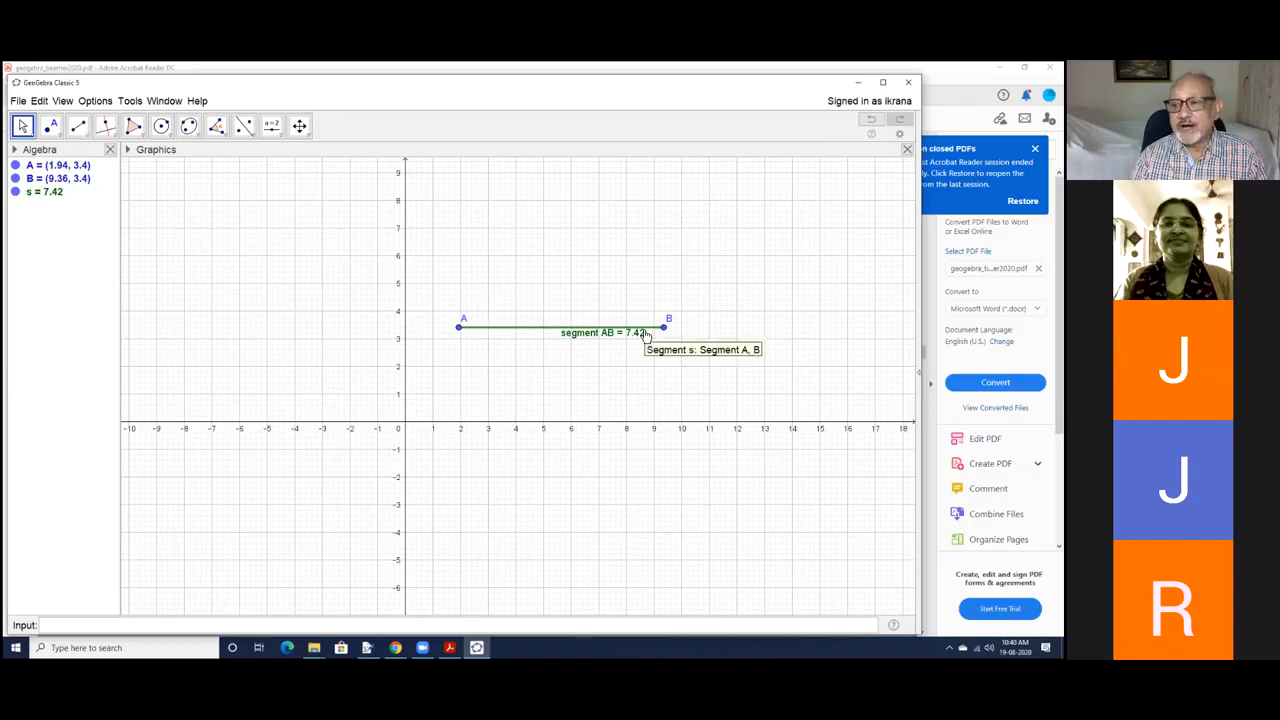
Step: Construct the midpoint of segment AB with the Midpoint or Center tool
{"action": "left_click", "coordinate": [62, 130]}
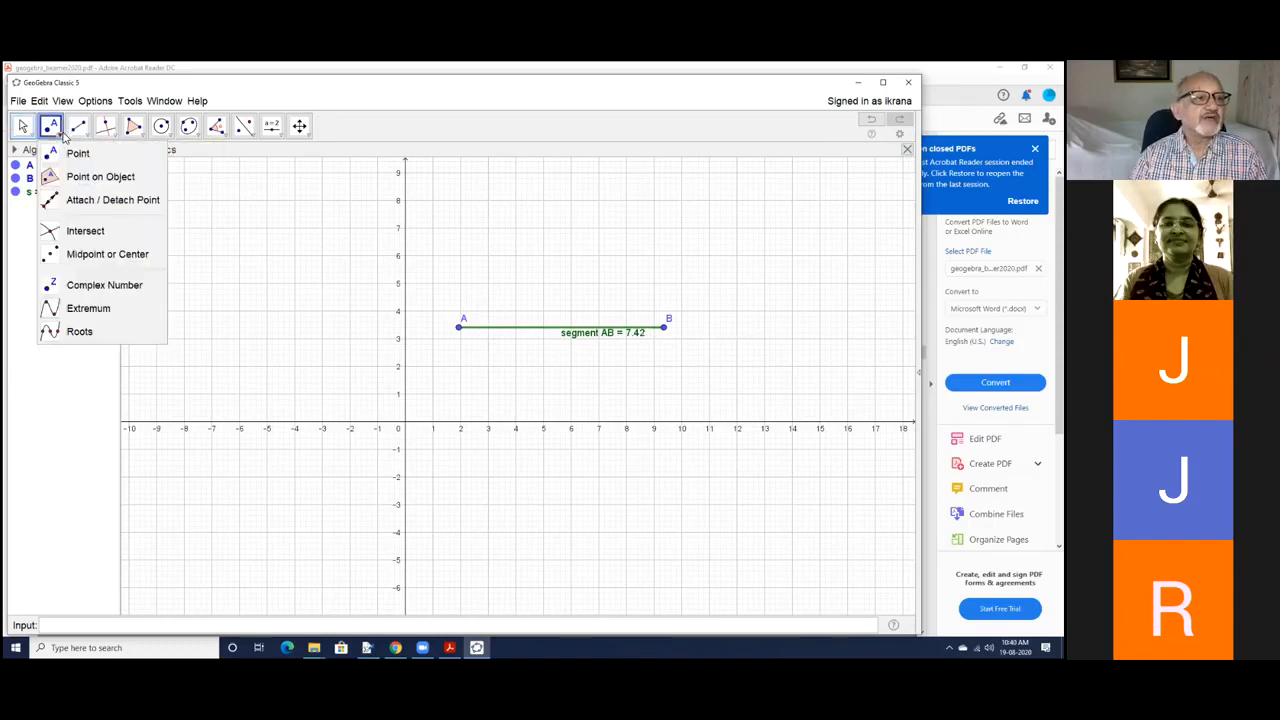
{"action": "left_click", "coordinate": [88, 253]}
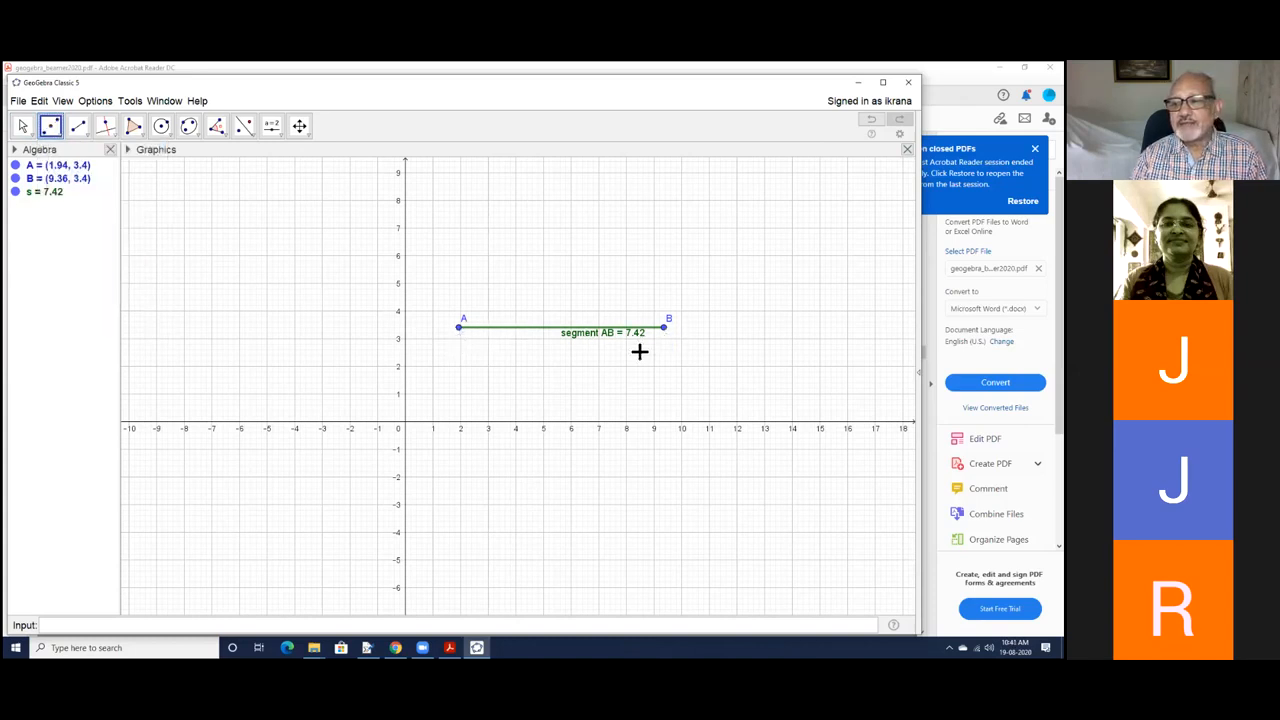
{"action": "left_click", "coordinate": [548, 329]}
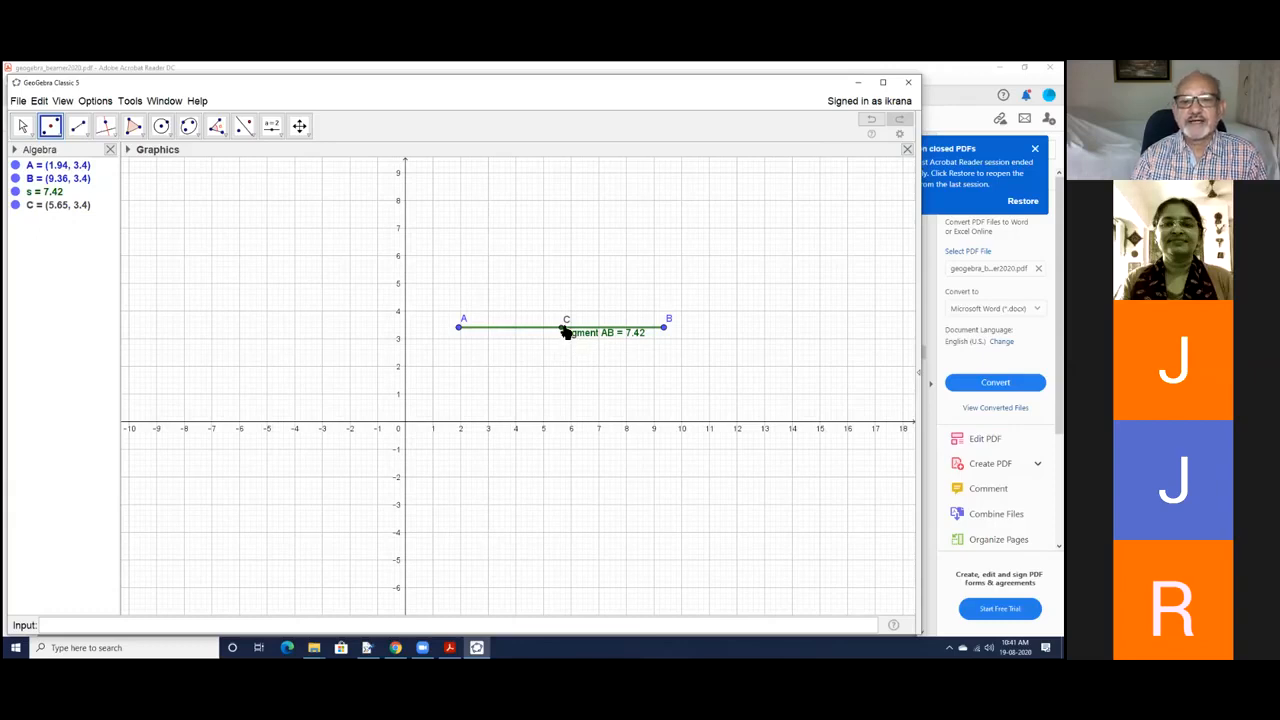
Step: Recolour midpoint C to the recently used pinkish red (255, 51, 102) in its object properties
{"action": "right_click", "coordinate": [565, 330]}
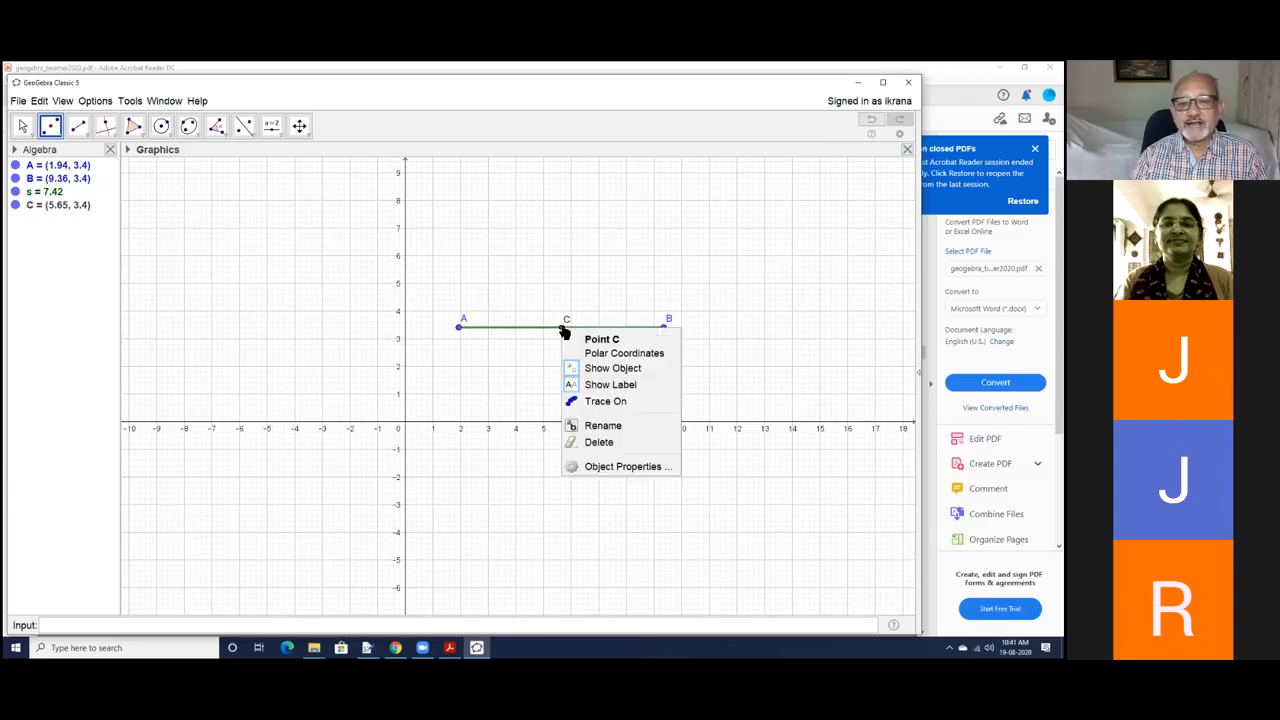
{"action": "left_click", "coordinate": [614, 466]}
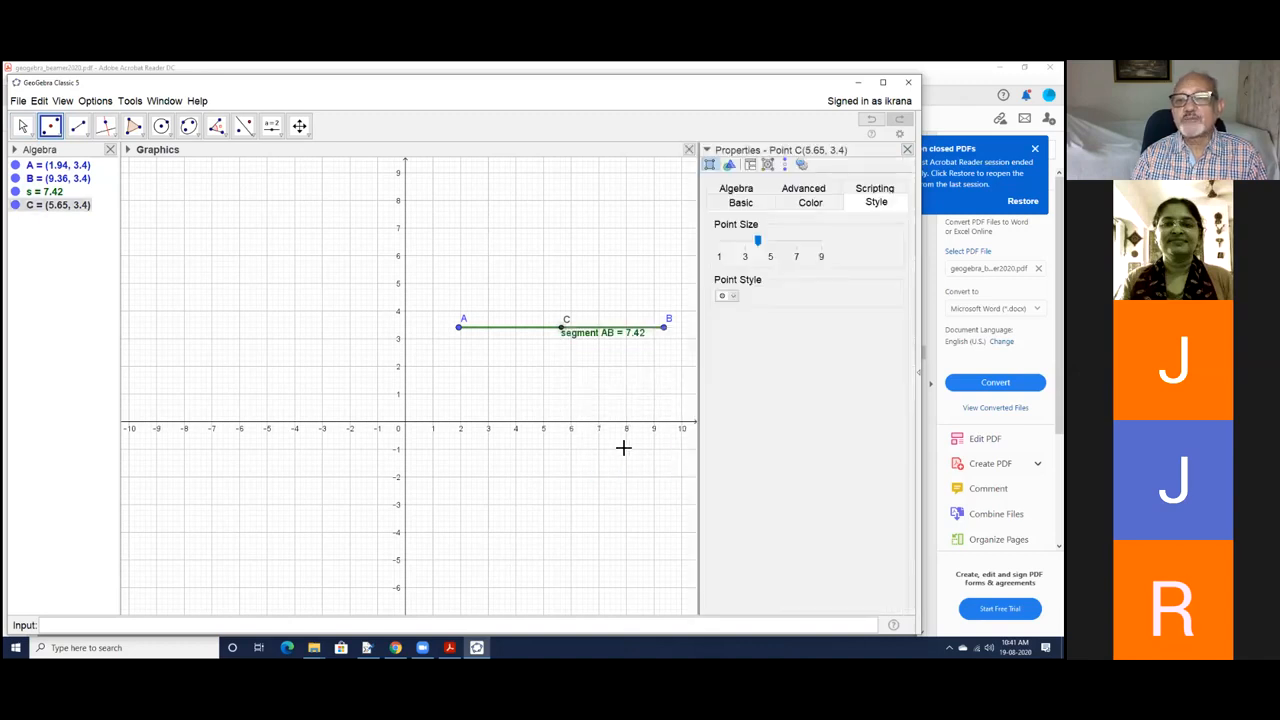
{"action": "left_click", "coordinate": [800, 203]}
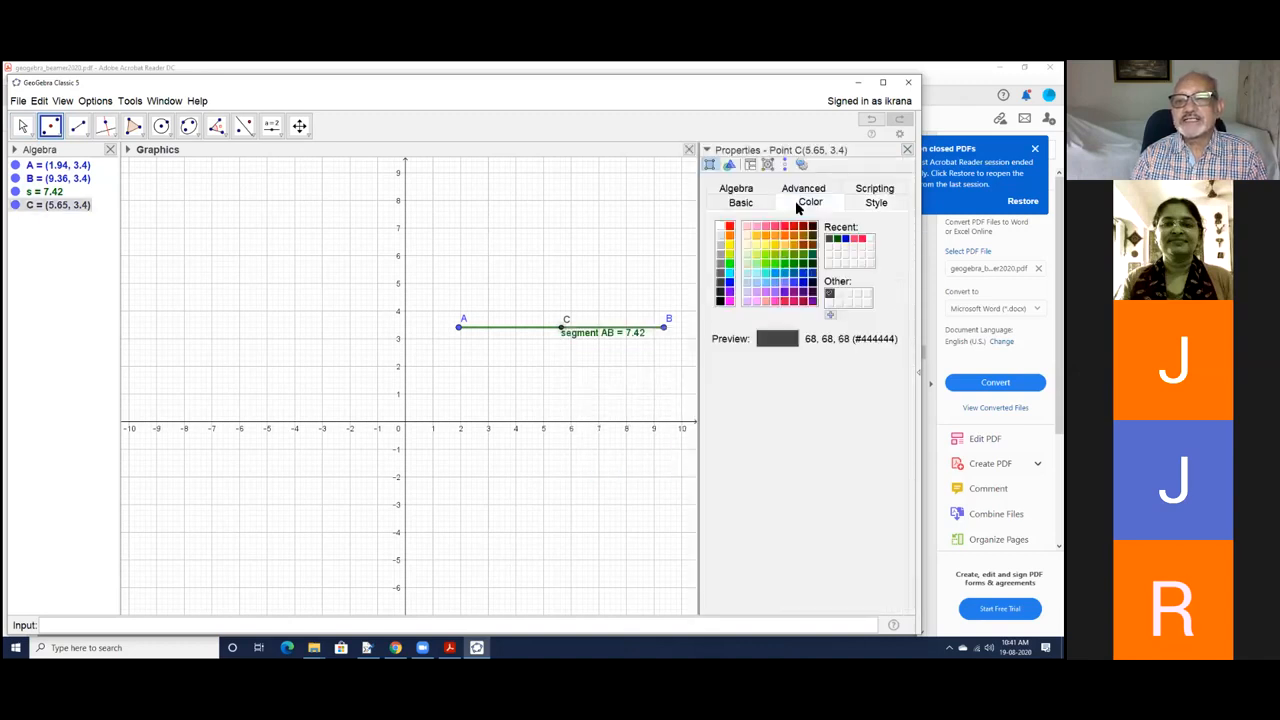
{"action": "left_click", "coordinate": [857, 241]}
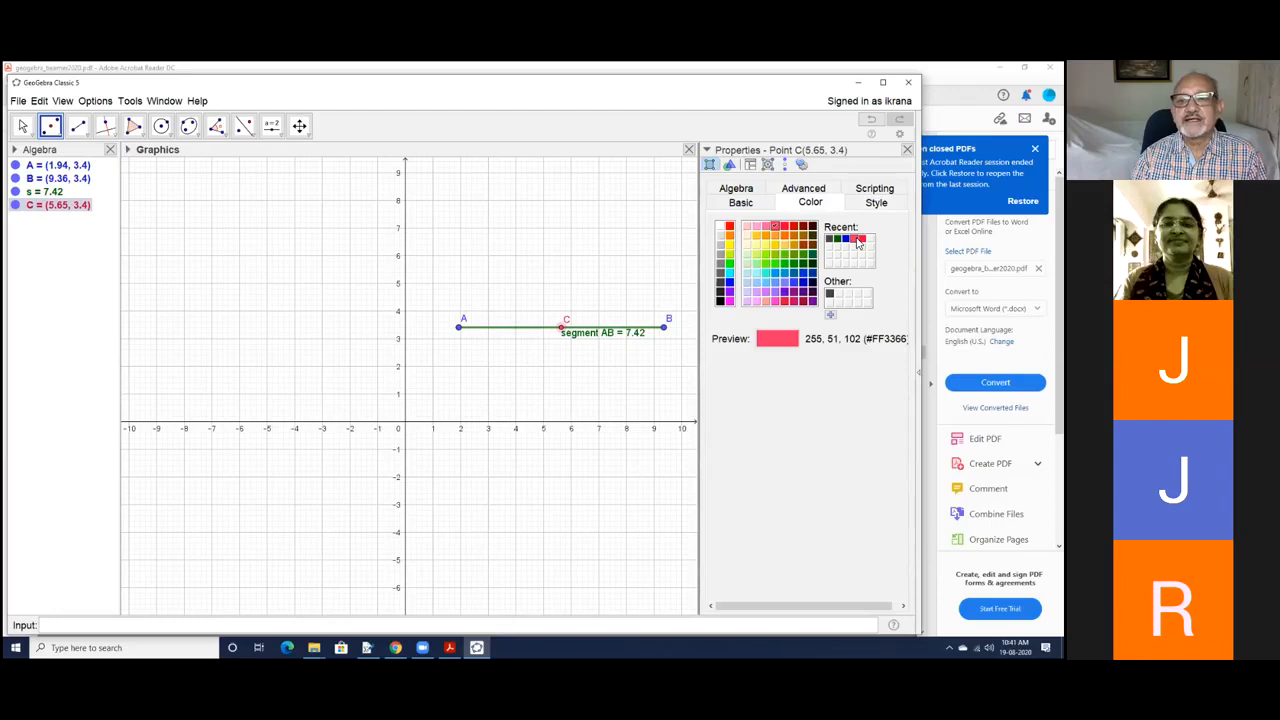
Step: Label midpoint C with Name & Value, change its point style to a cross, and close the object properties
{"action": "left_click", "coordinate": [741, 203]}
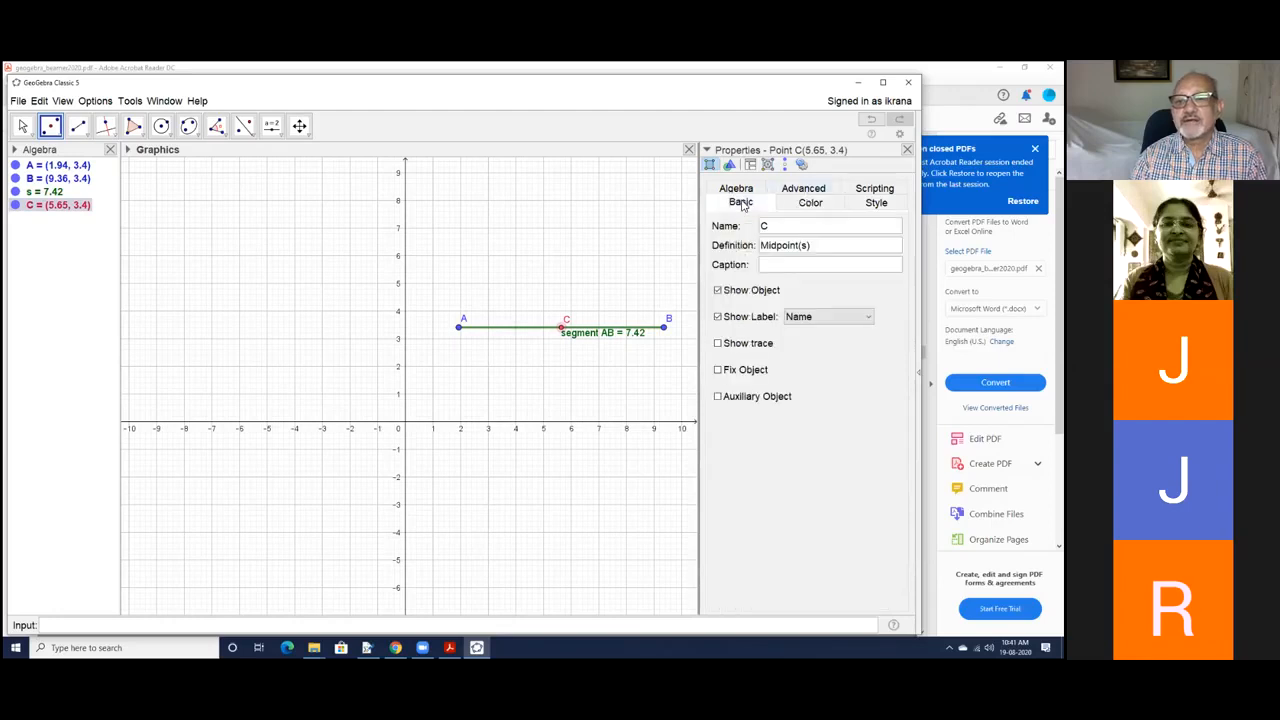
{"action": "left_click", "coordinate": [828, 316]}
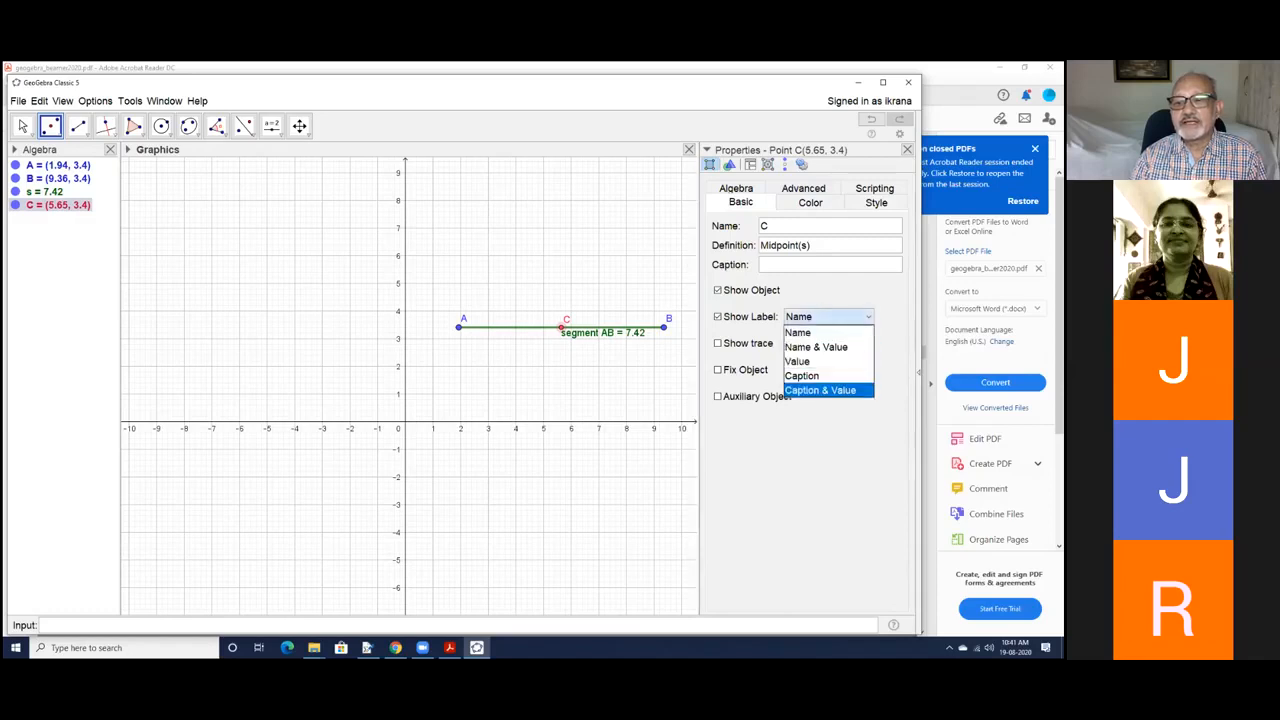
{"action": "left_click", "coordinate": [849, 347]}
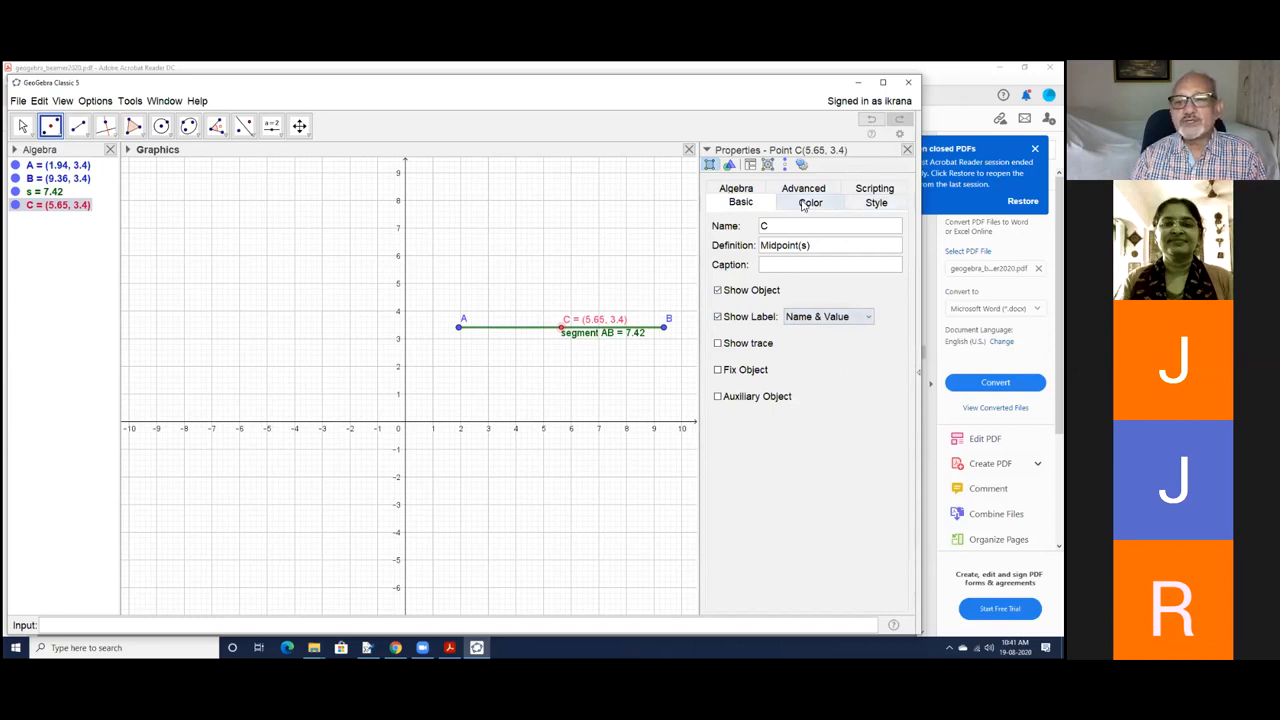
{"action": "left_click", "coordinate": [875, 202]}
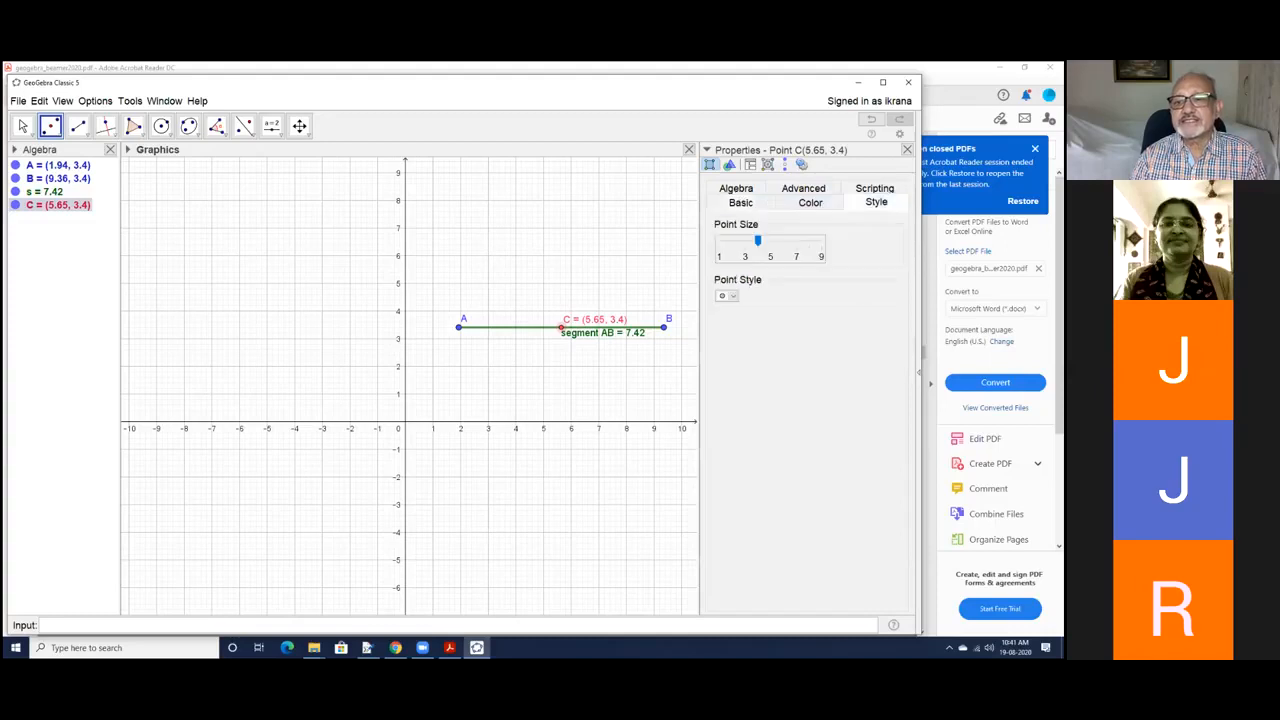
{"action": "left_click", "coordinate": [728, 297]}
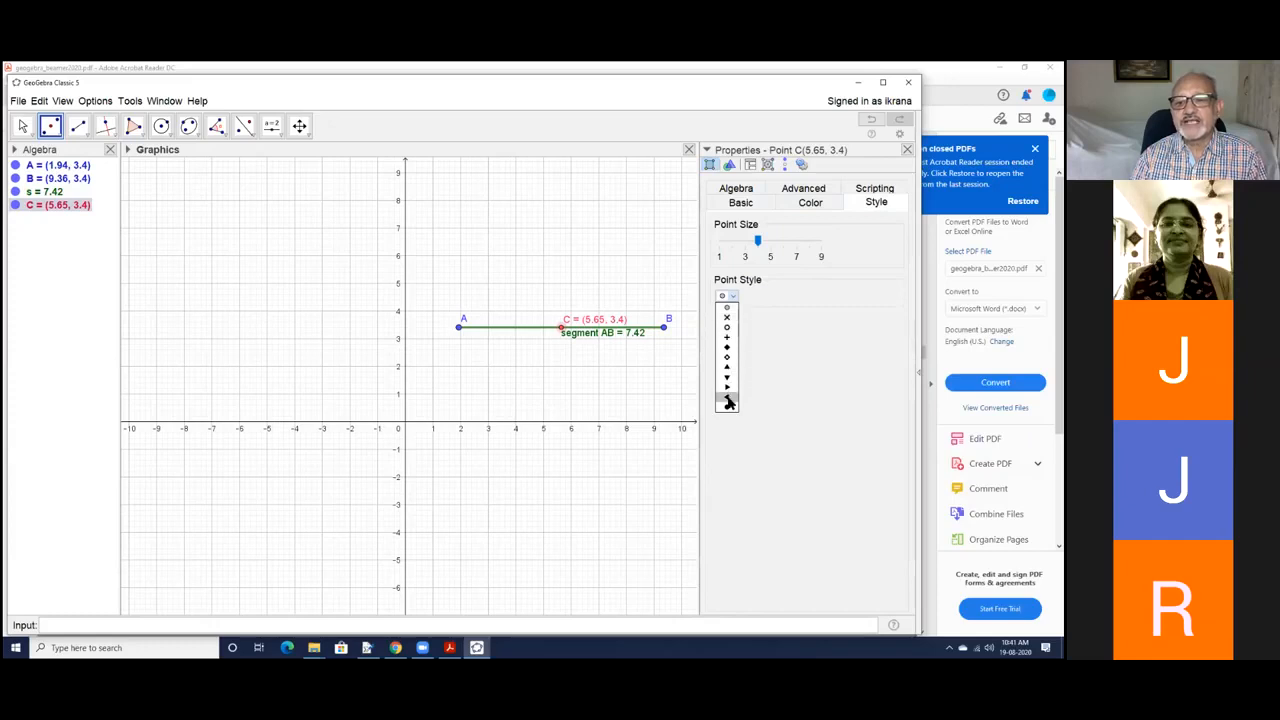
{"action": "left_click", "coordinate": [727, 318]}
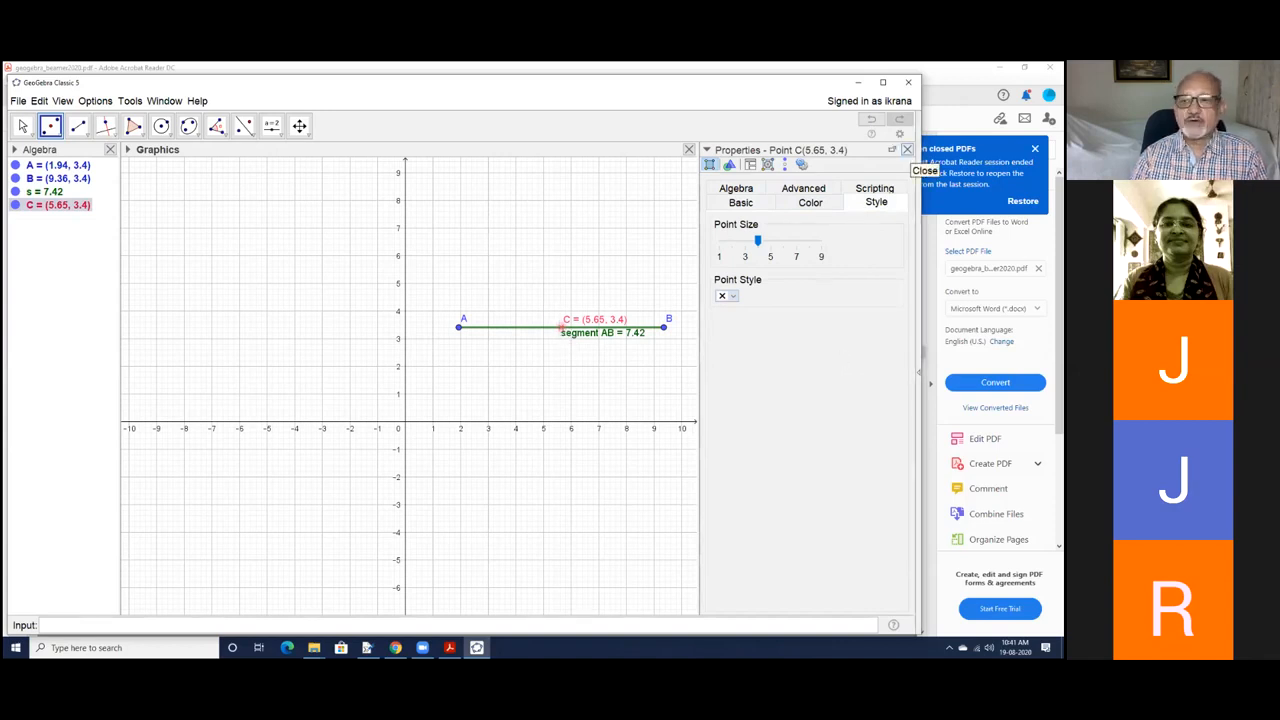
{"action": "left_click", "coordinate": [907, 149]}
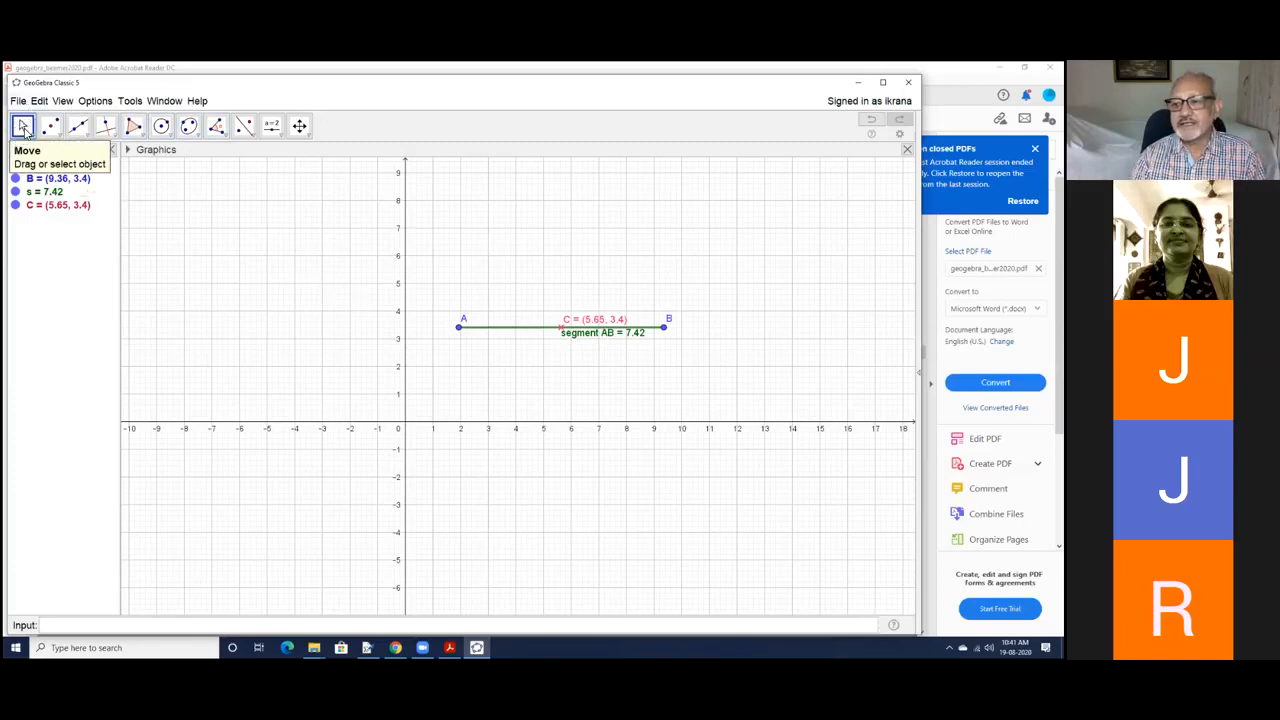
Step: Move endpoint A of segment AB outward to about (1.36, 3.44)
{"action": "mouse_move", "coordinate": [459, 333]}
{"action": "left_mouse_down"}
{"action": "mouse_move", "coordinate": [318, 355]}
{"action": "mouse_move", "coordinate": [289, 305]}
{"action": "mouse_move", "coordinate": [335, 263]}
{"action": "mouse_move", "coordinate": [396, 255]}
{"action": "mouse_move", "coordinate": [490, 283]}
{"action": "mouse_move", "coordinate": [497, 326]}
{"action": "mouse_move", "coordinate": [443, 326]}
{"action": "left_mouse_up"}
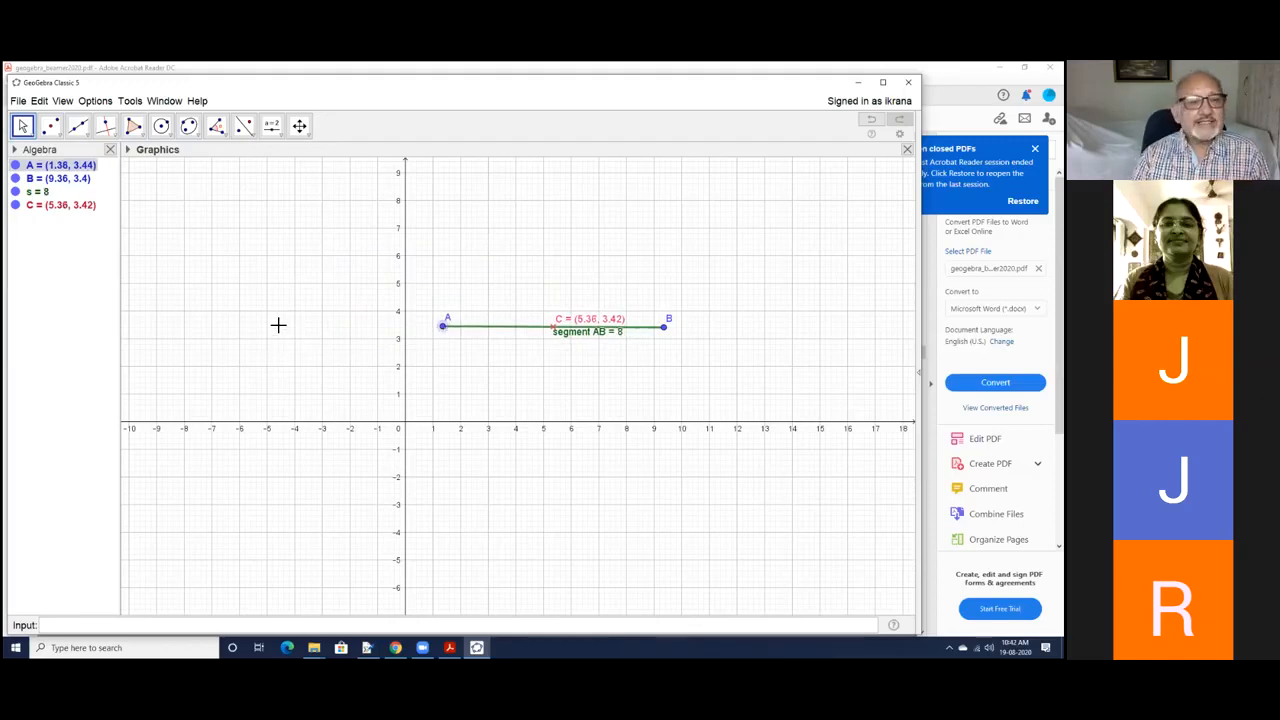
Step: Start a new Number slider named a, placed above segment AB near (3, 8)
{"action": "left_click", "coordinate": [79, 127]}
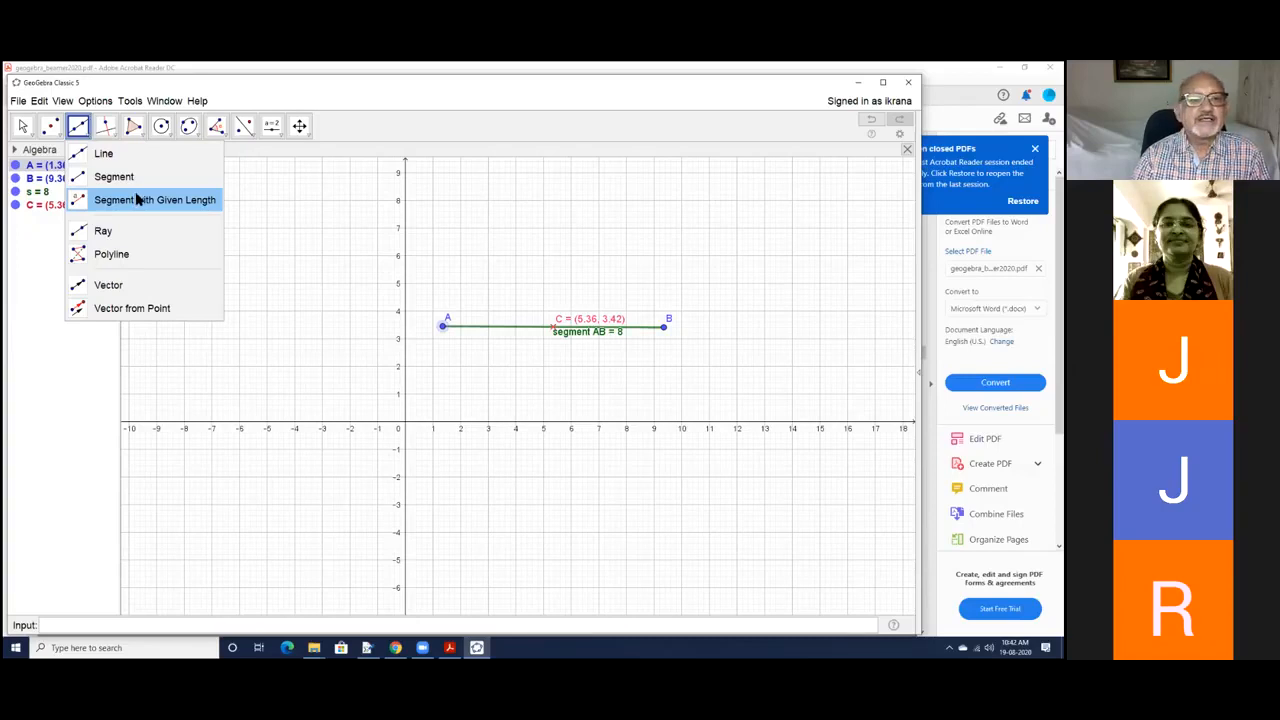
{"action": "left_click", "coordinate": [281, 136]}
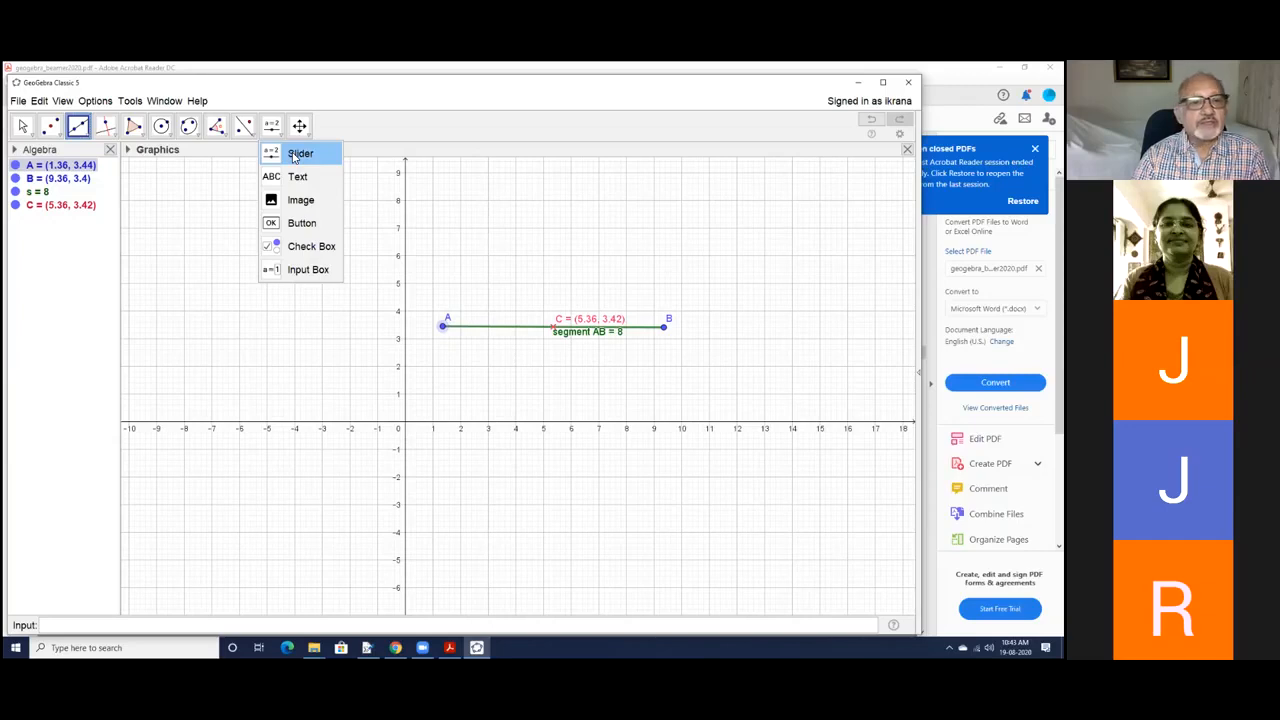
{"action": "left_click", "coordinate": [297, 154]}
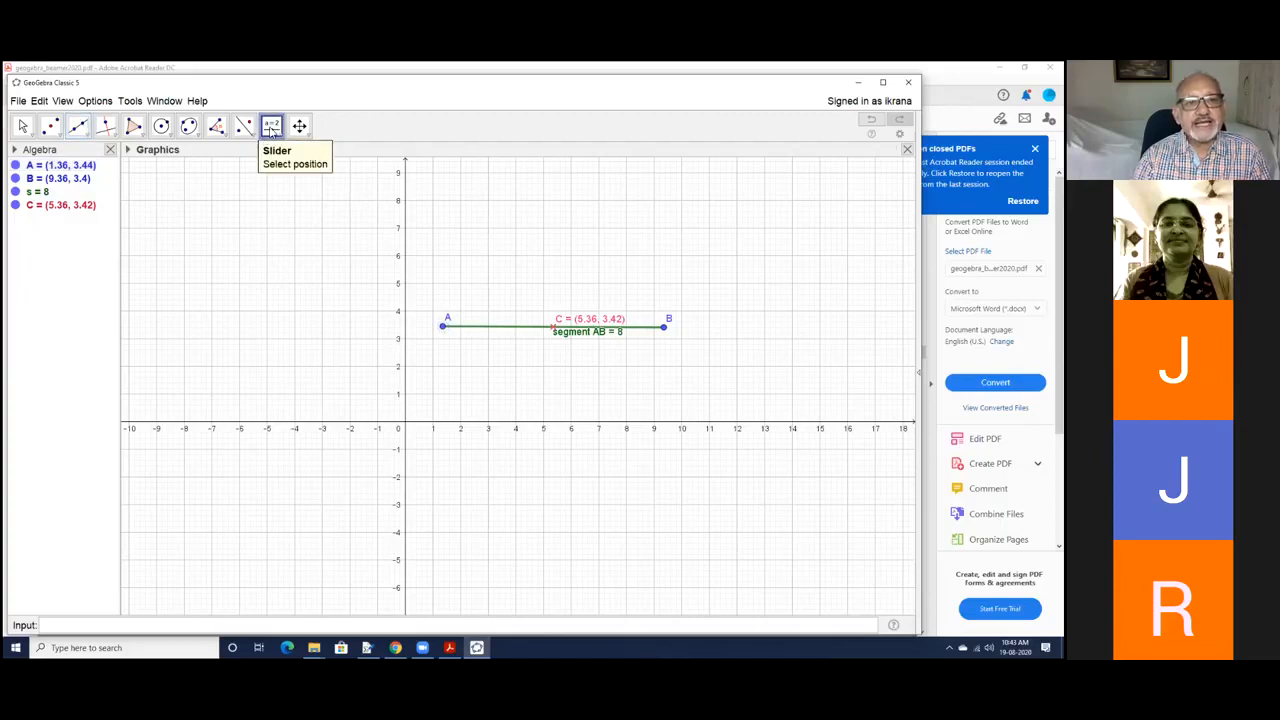
{"action": "left_click", "coordinate": [281, 140]}
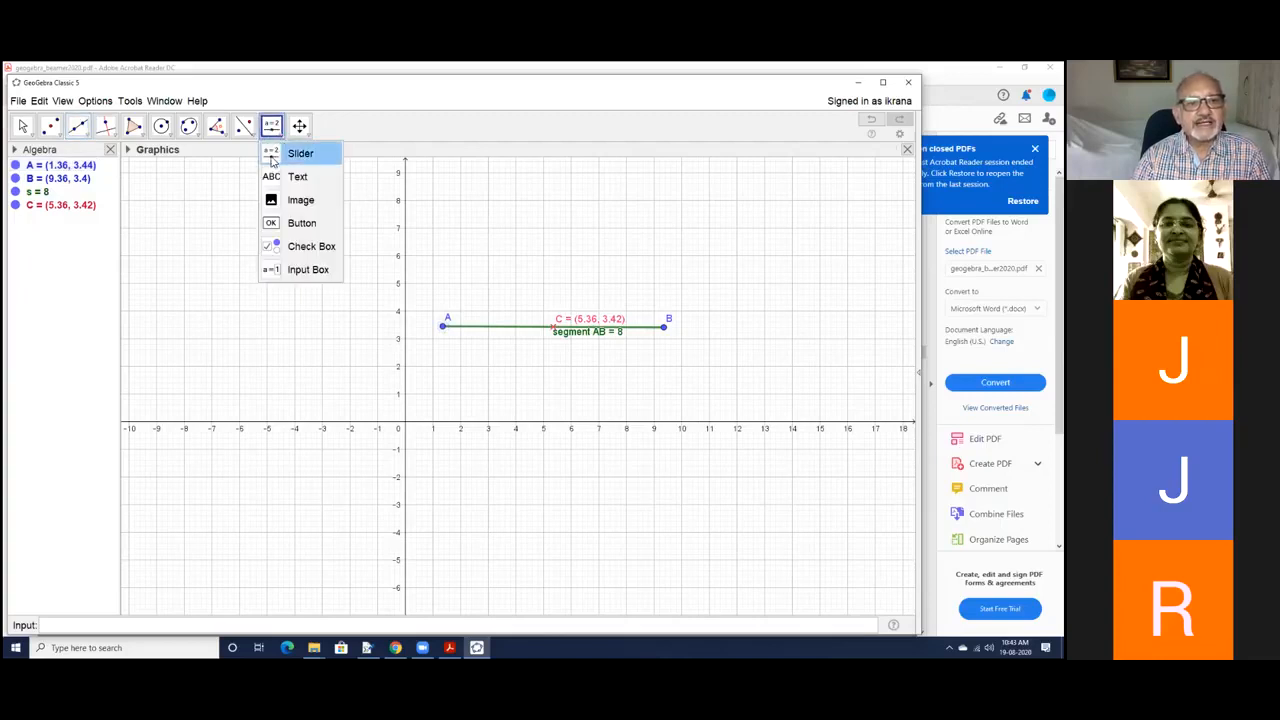
{"action": "left_click", "coordinate": [272, 160]}
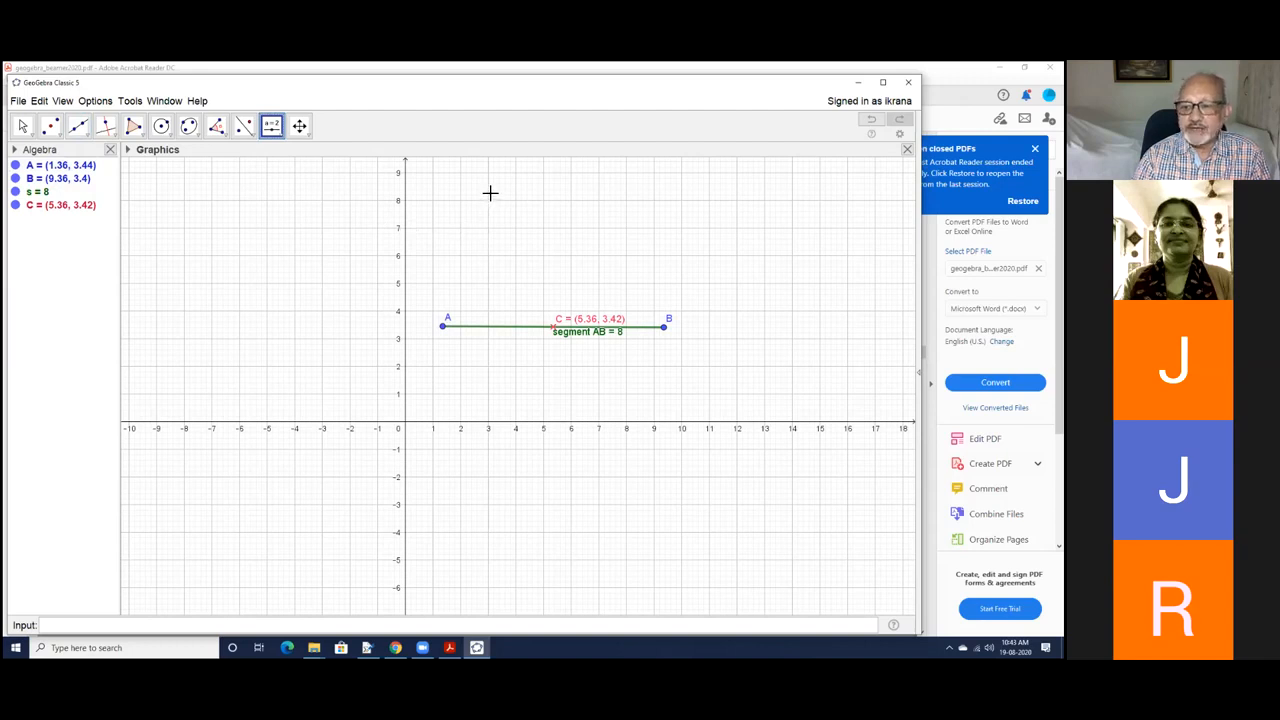
{"action": "left_click", "coordinate": [490, 193]}
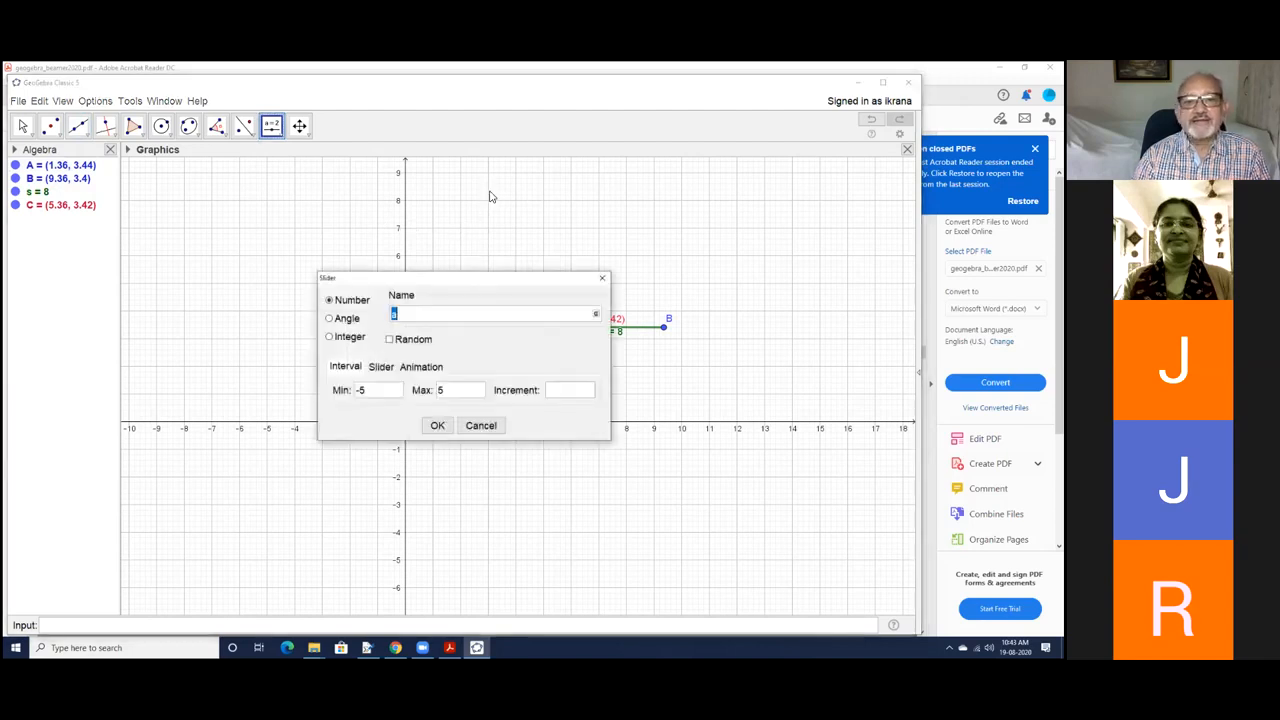
{"action": "left_click_drag", "start_coordinate": [464, 286], "coordinate": [468, 189]}
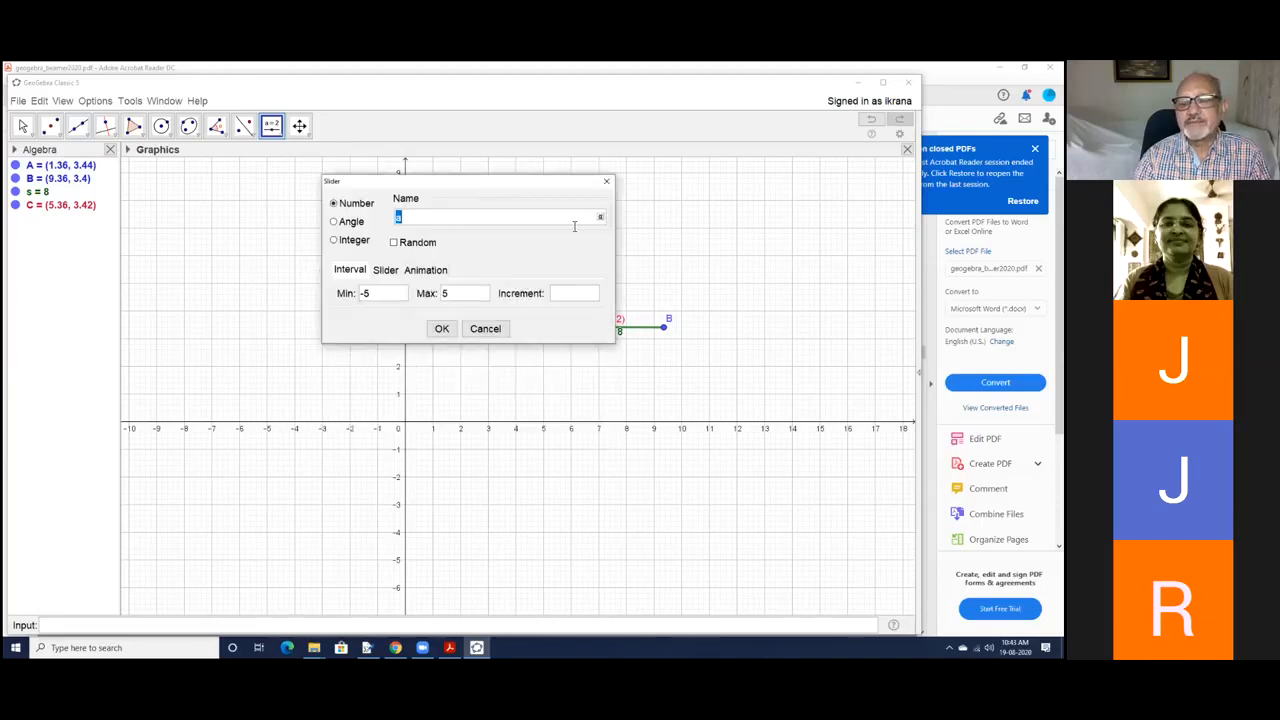
{"action": "left_click", "coordinate": [421, 219]}
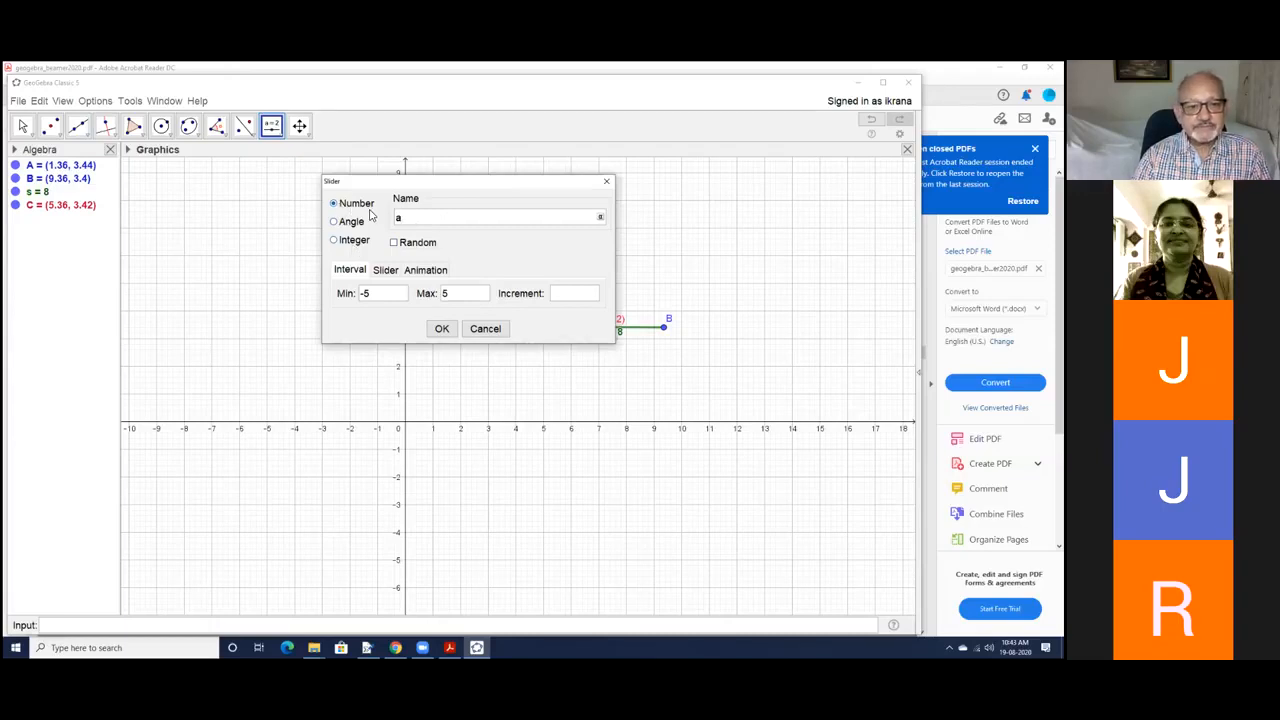
Step: Set slider a's minimum to 0 and its increment to .1, and create the slider
{"action": "left_click", "coordinate": [376, 300]}
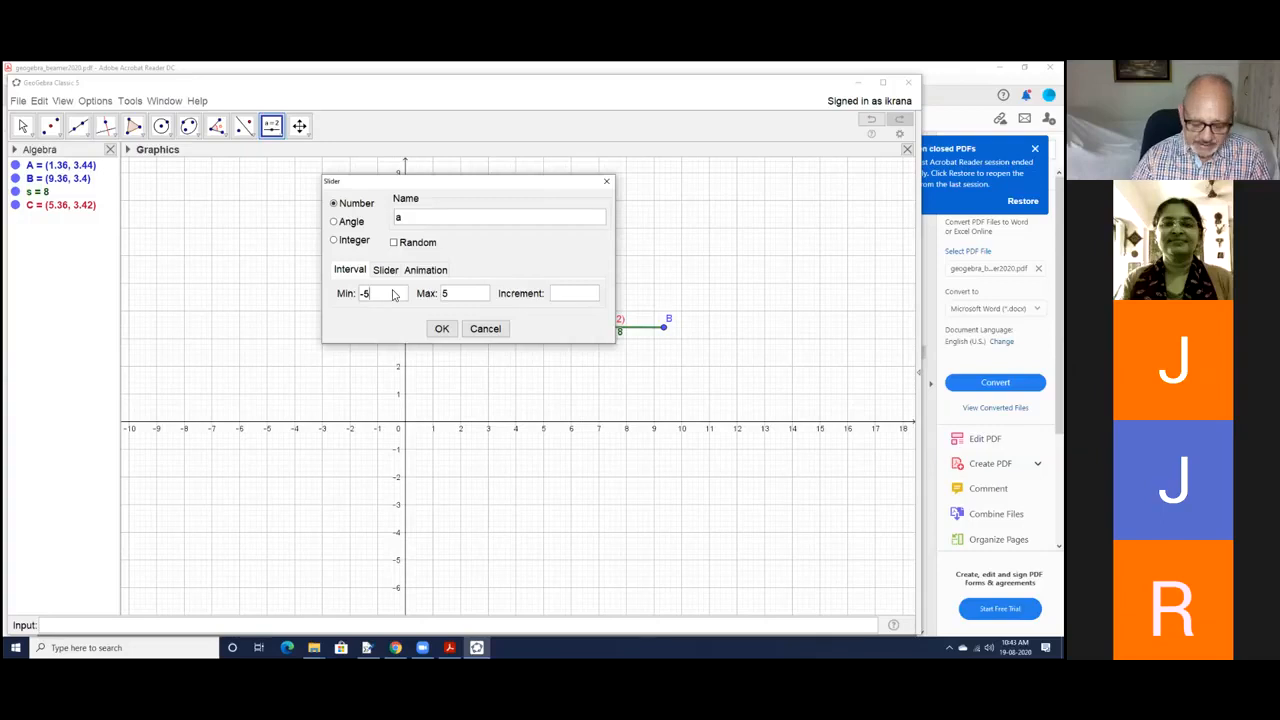
{"action": "key", "text": "BackSpace"}
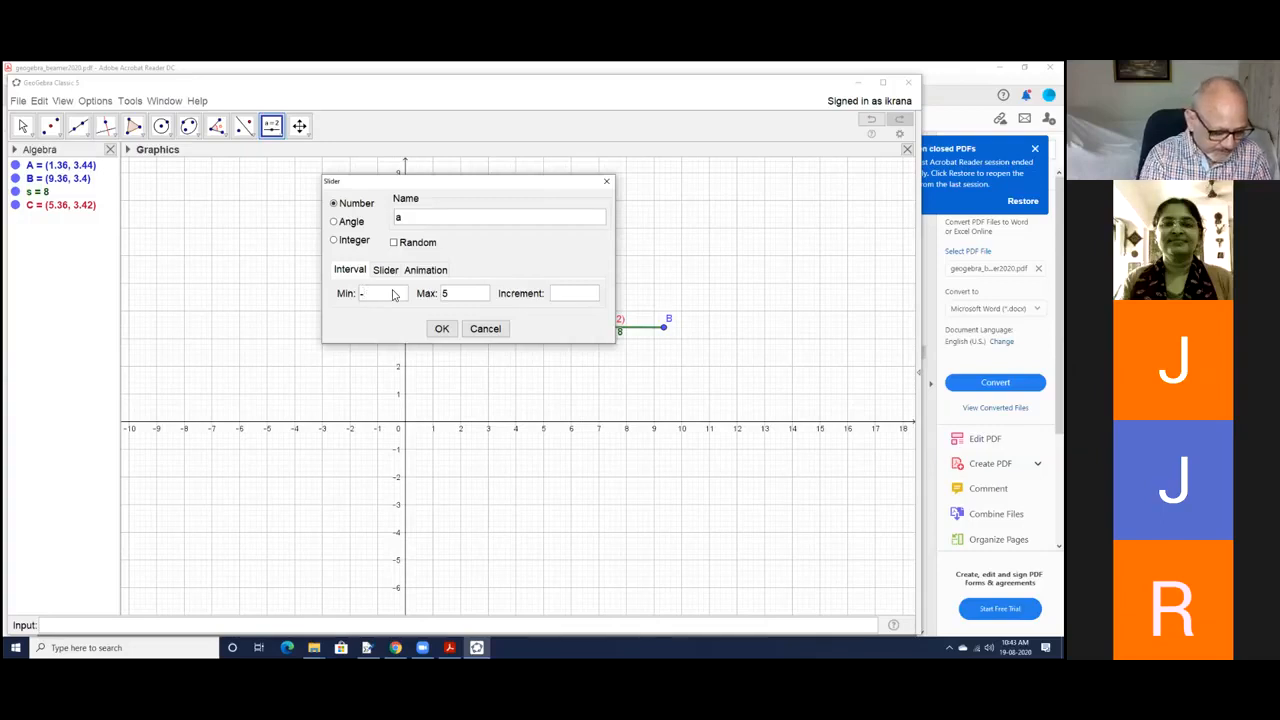
{"action": "type", "text": "0"}
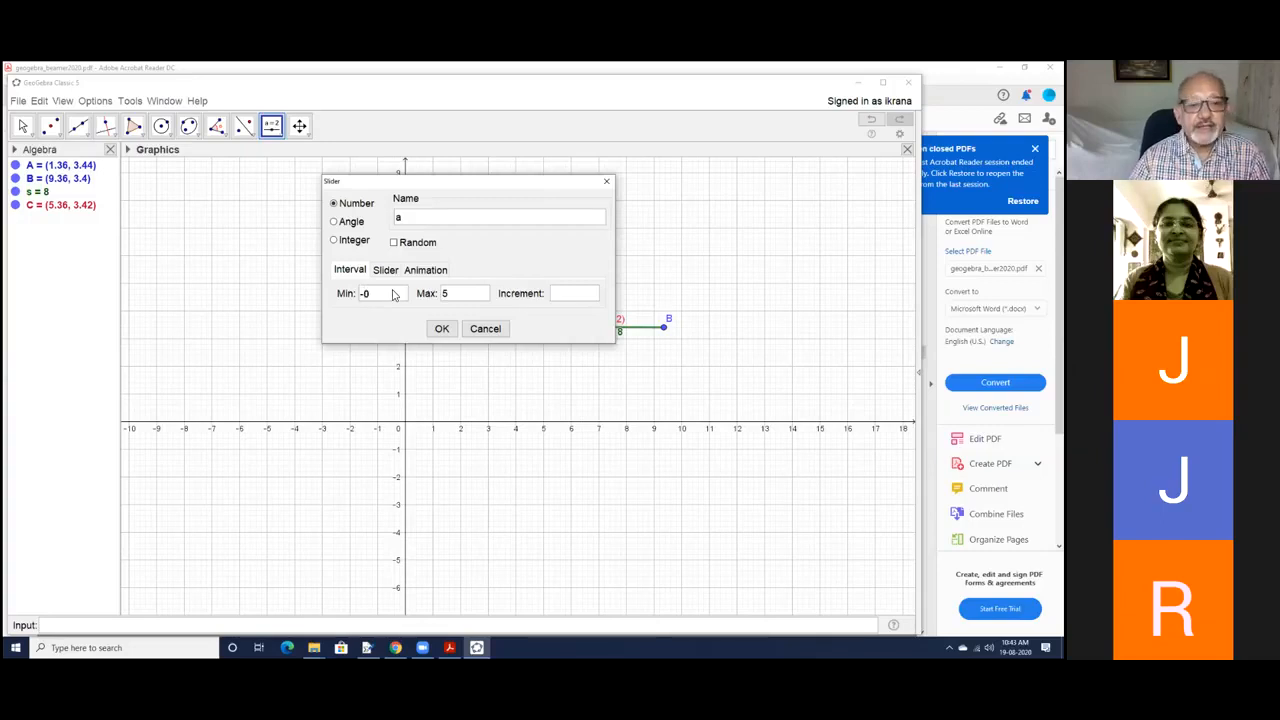
{"action": "key", "text": "BackSpace"}
{"action": "key", "text": "BackSpace"}
{"action": "type", "text": "0"}
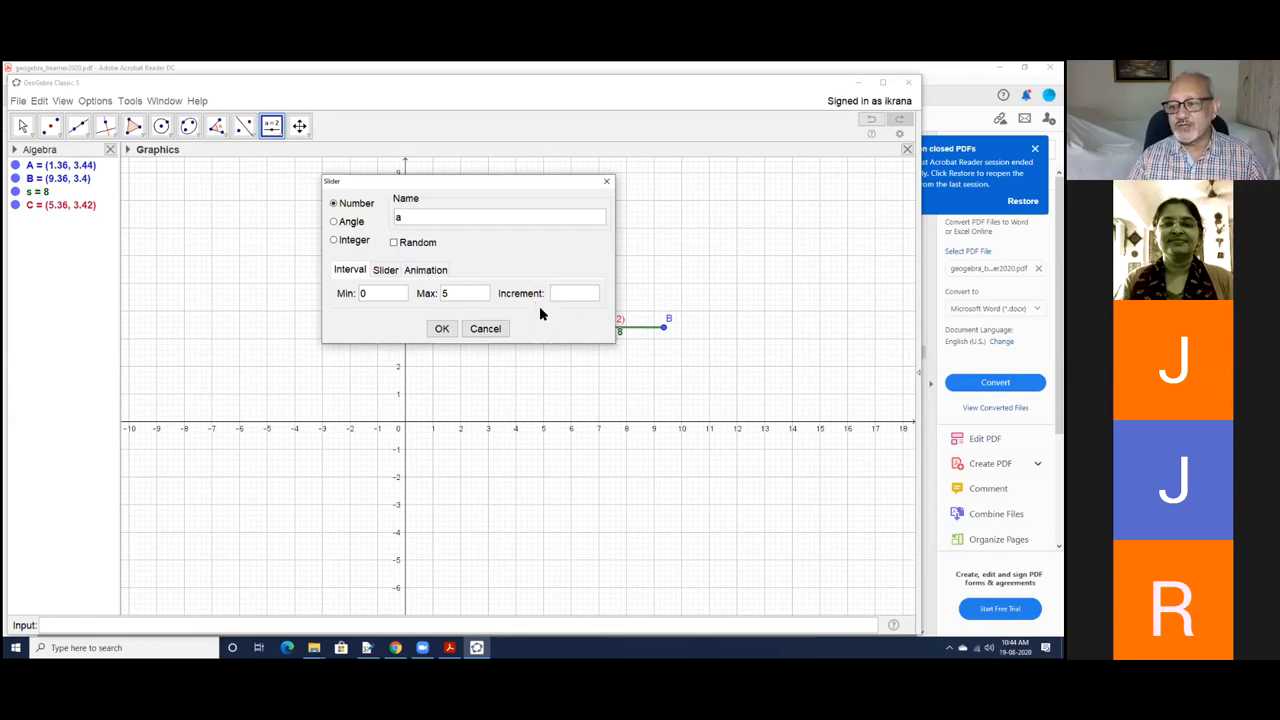
{"action": "type", "text": "1"}
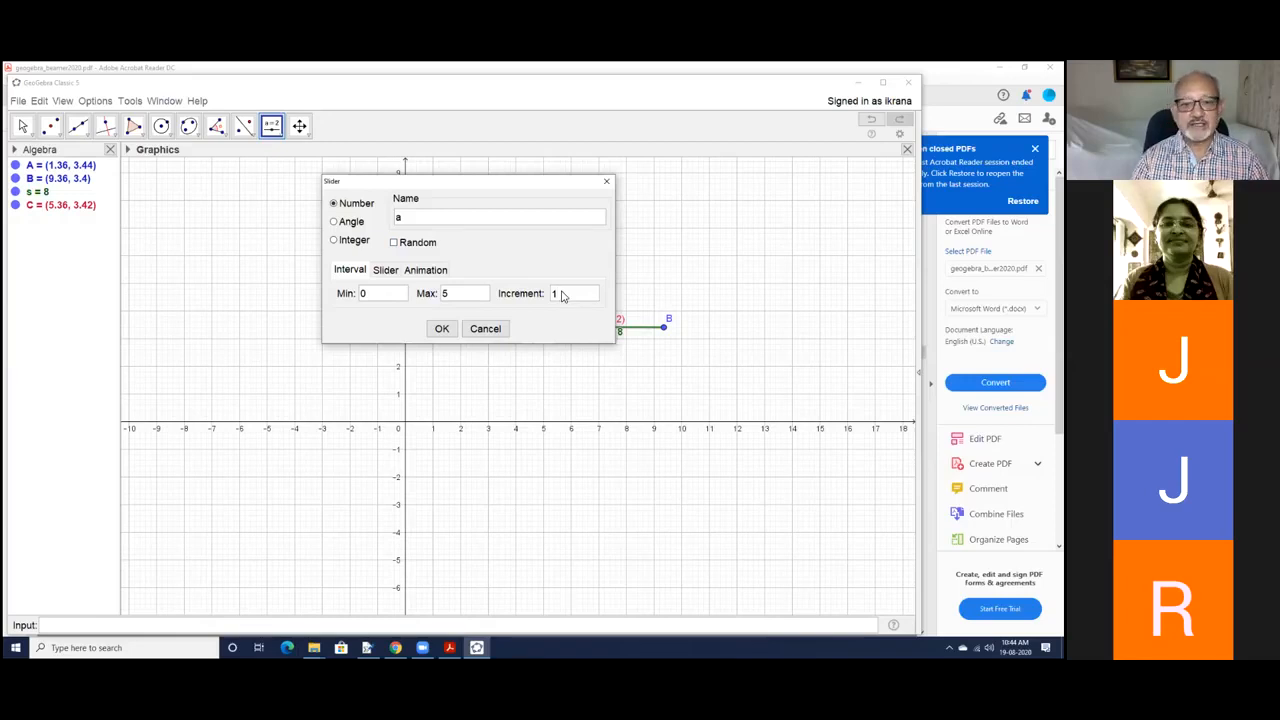
{"action": "type", "text": ".1"}
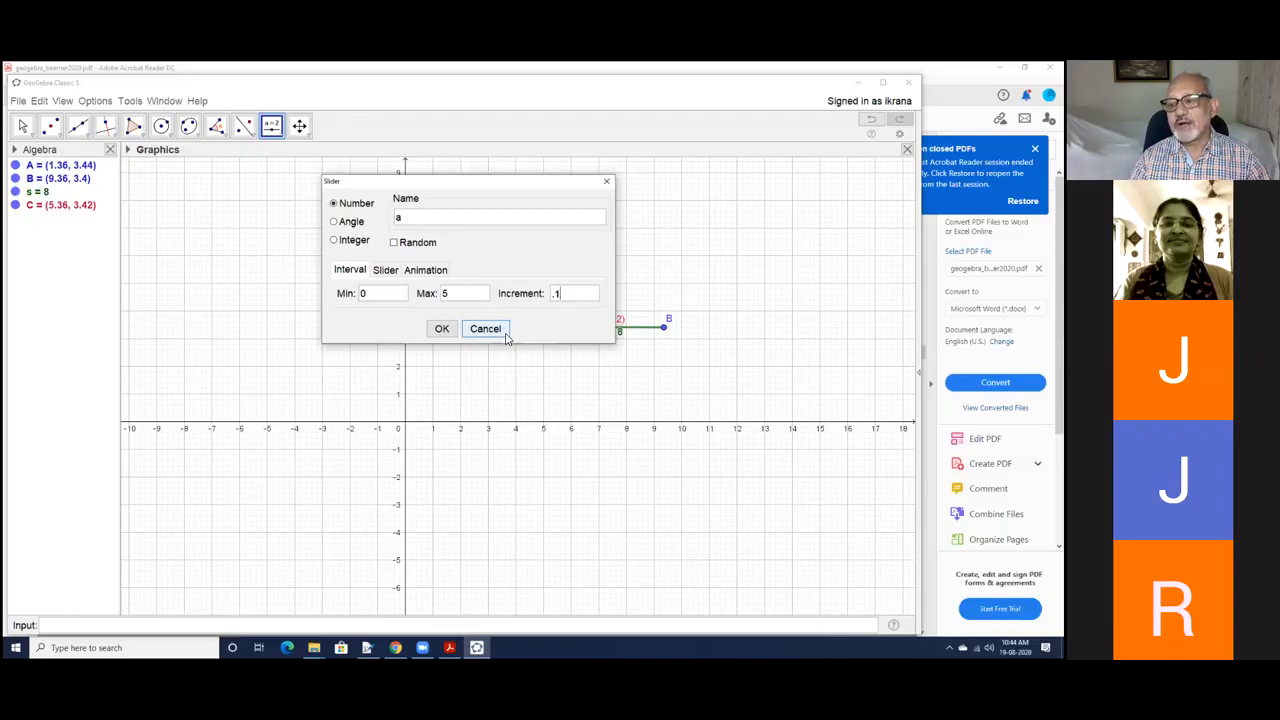
{"action": "left_click", "coordinate": [442, 329]}
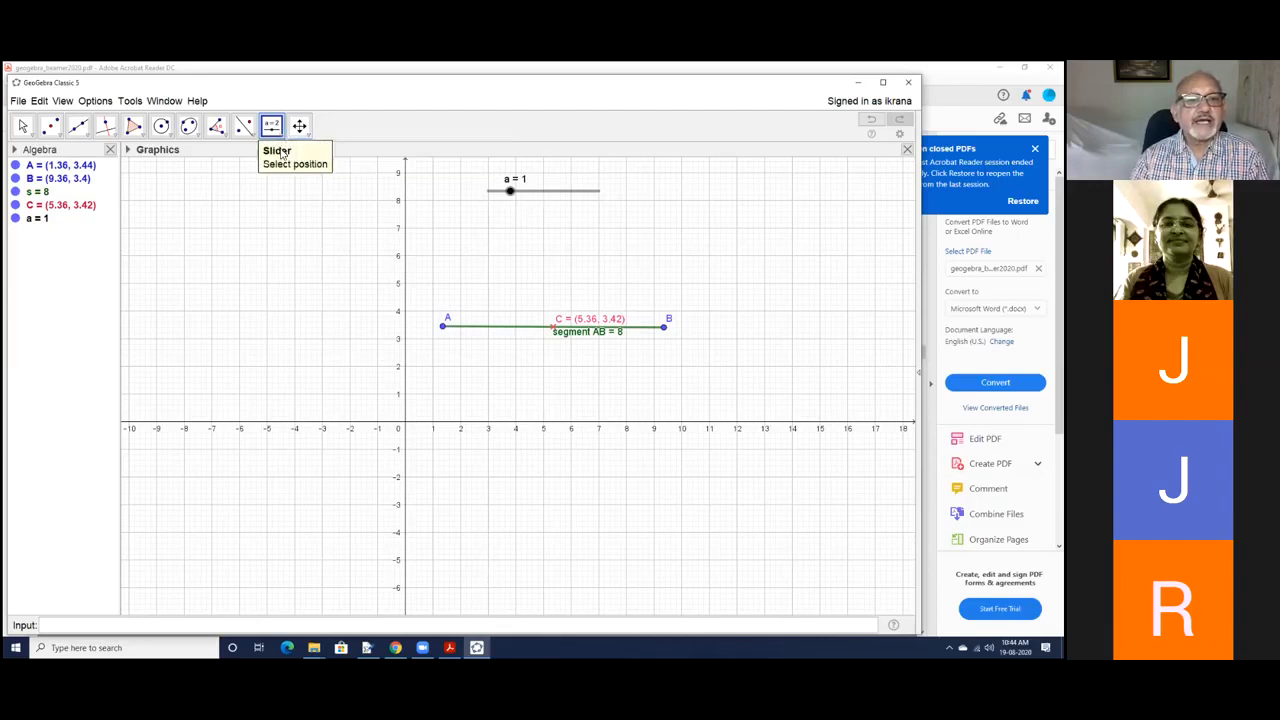
{"action": "right_click", "coordinate": [473, 220]}
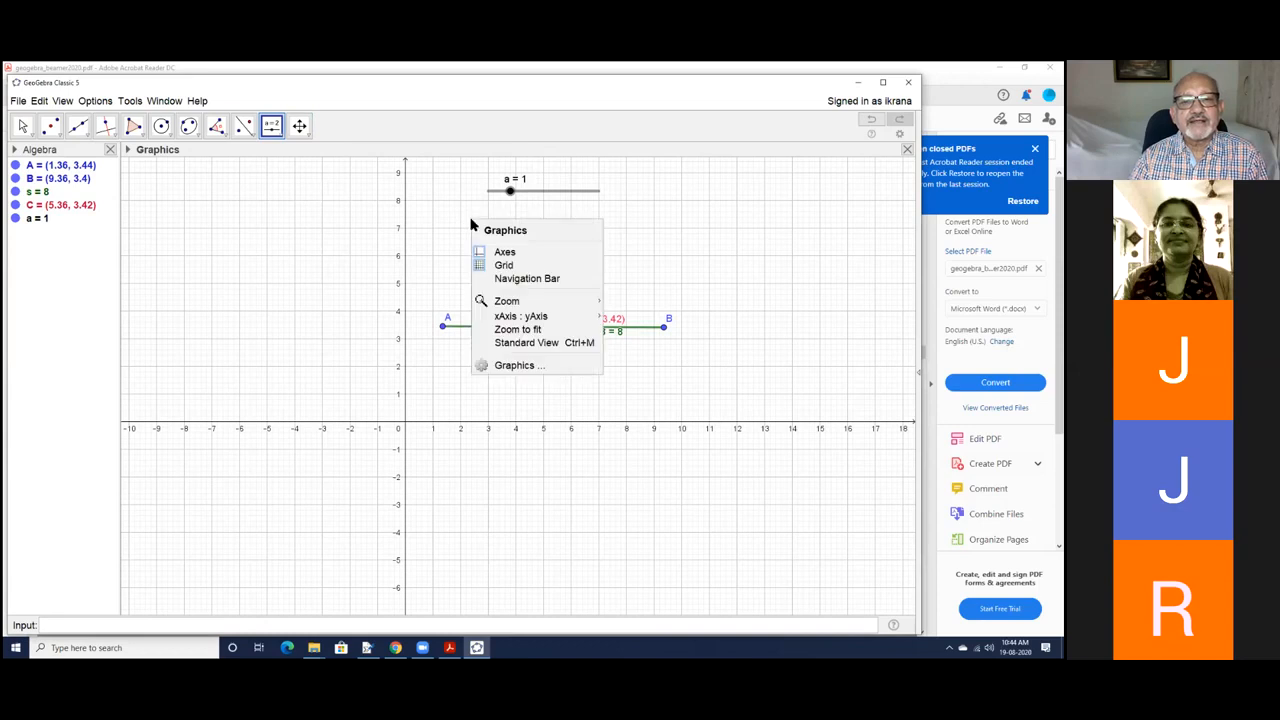
{"action": "left_click", "coordinate": [271, 125]}
{"action": "left_click", "coordinate": [322, 199]}
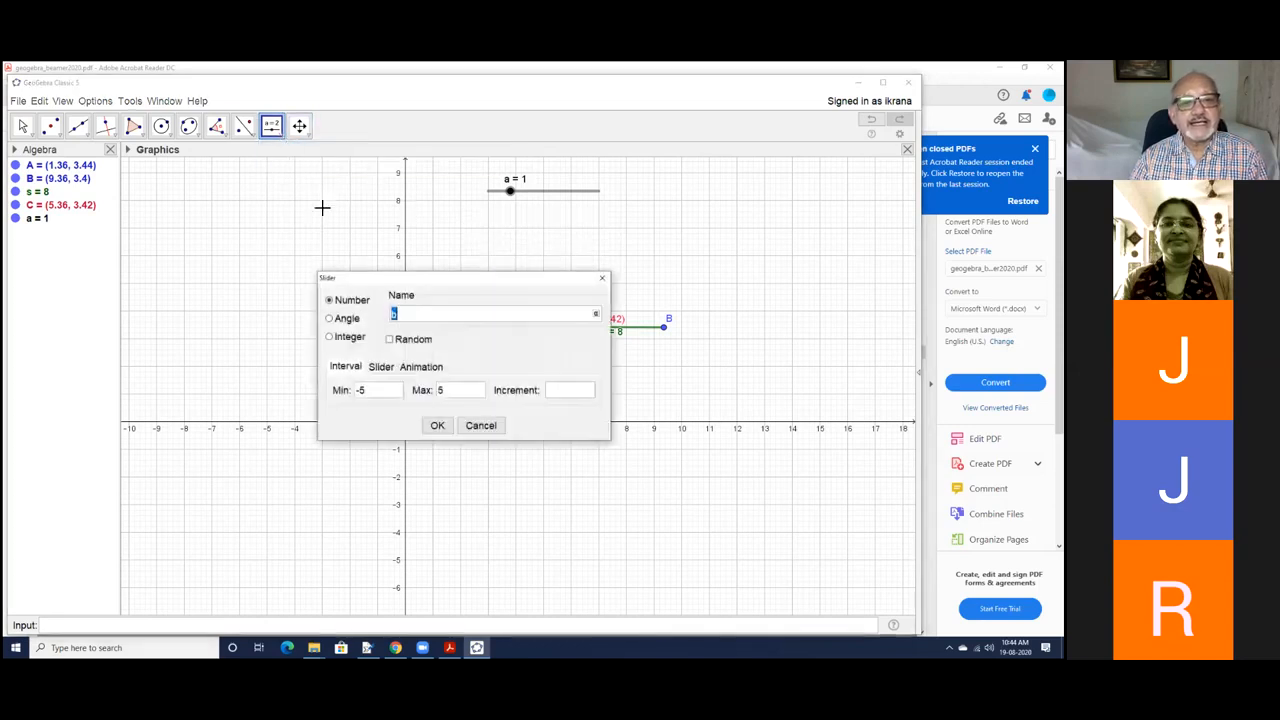
{"action": "left_click", "coordinate": [481, 426]}
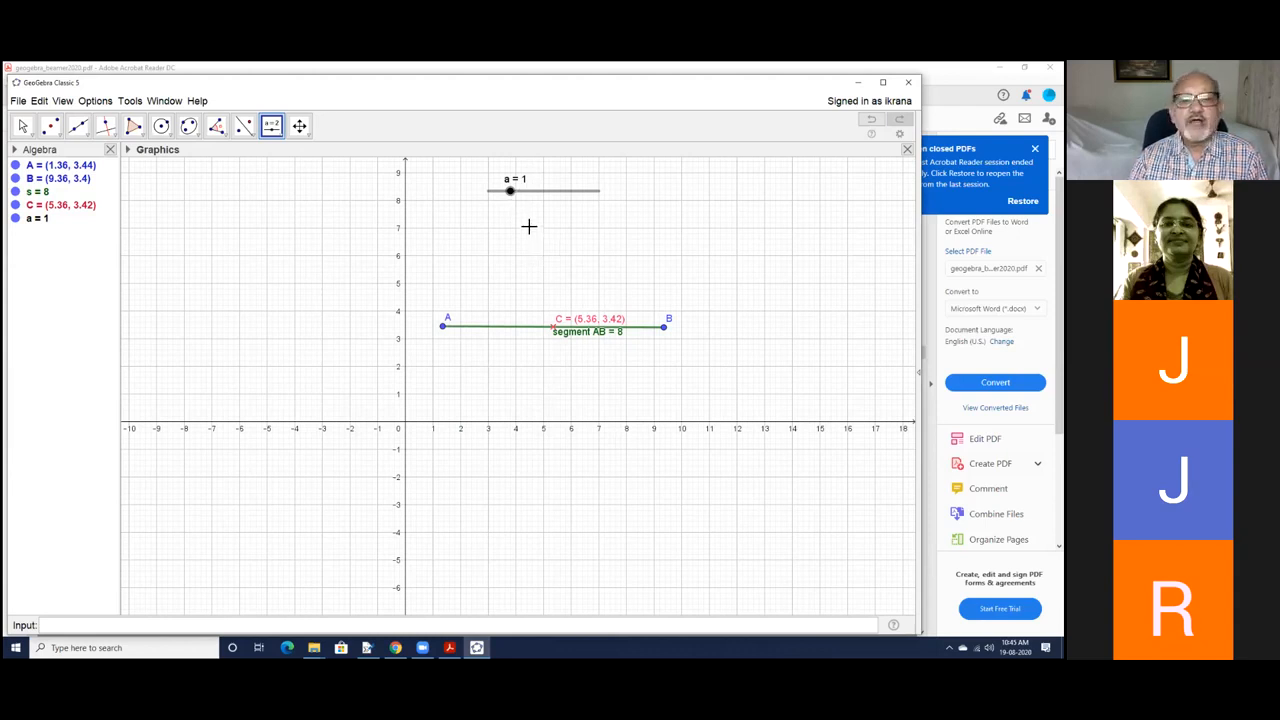
Step: Construct a Segment with Given Length starting at point A, using slider a as its length
{"action": "left_click", "coordinate": [88, 140]}
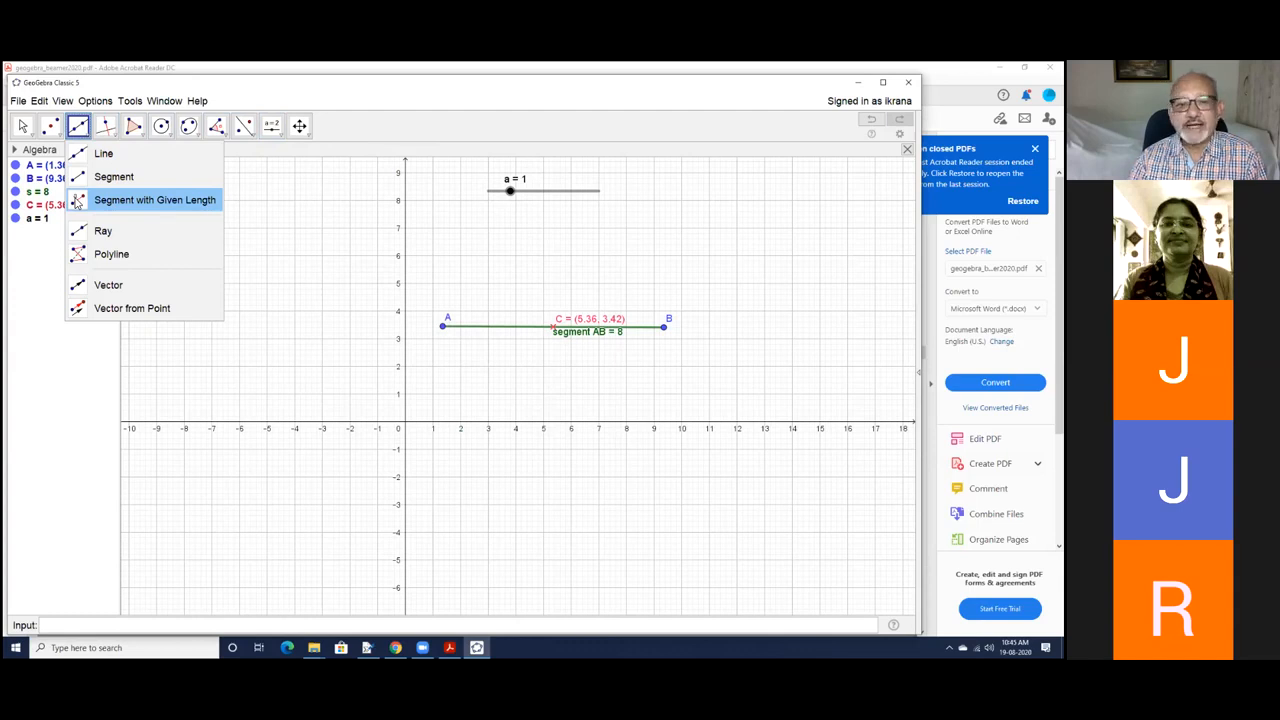
{"action": "mouse_move", "coordinate": [115, 133]}
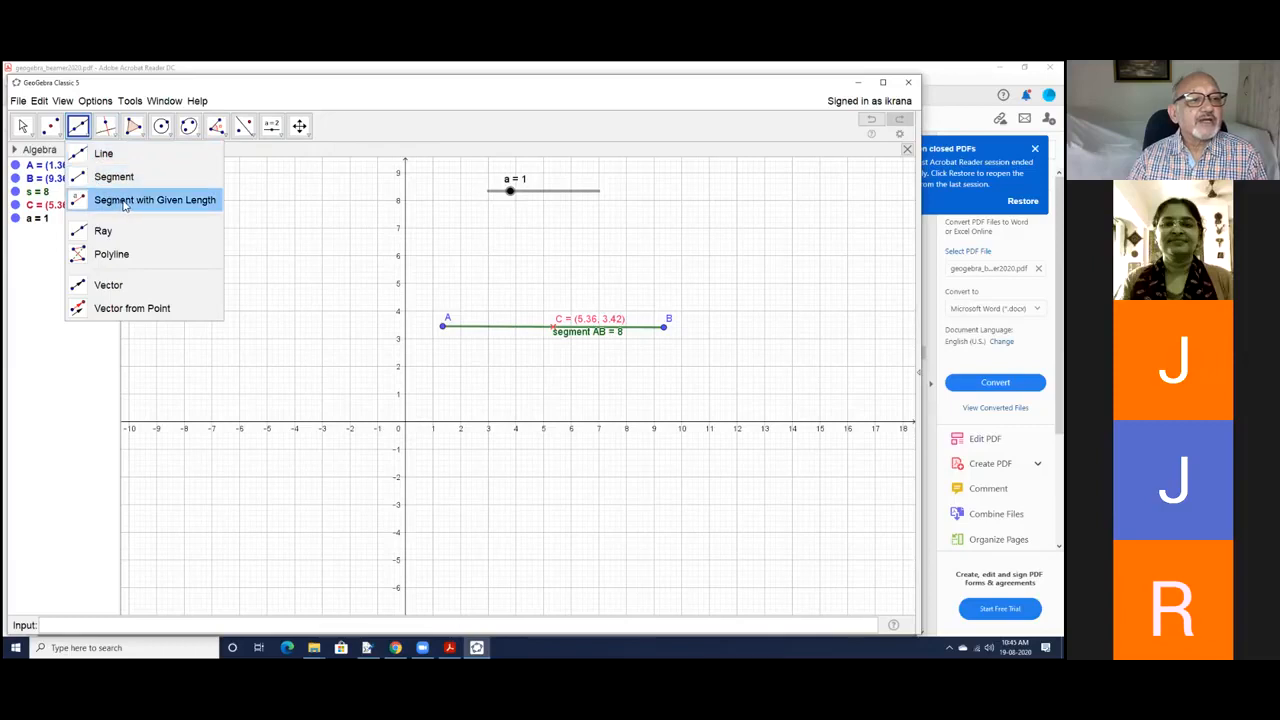
{"action": "left_click", "coordinate": [124, 201]}
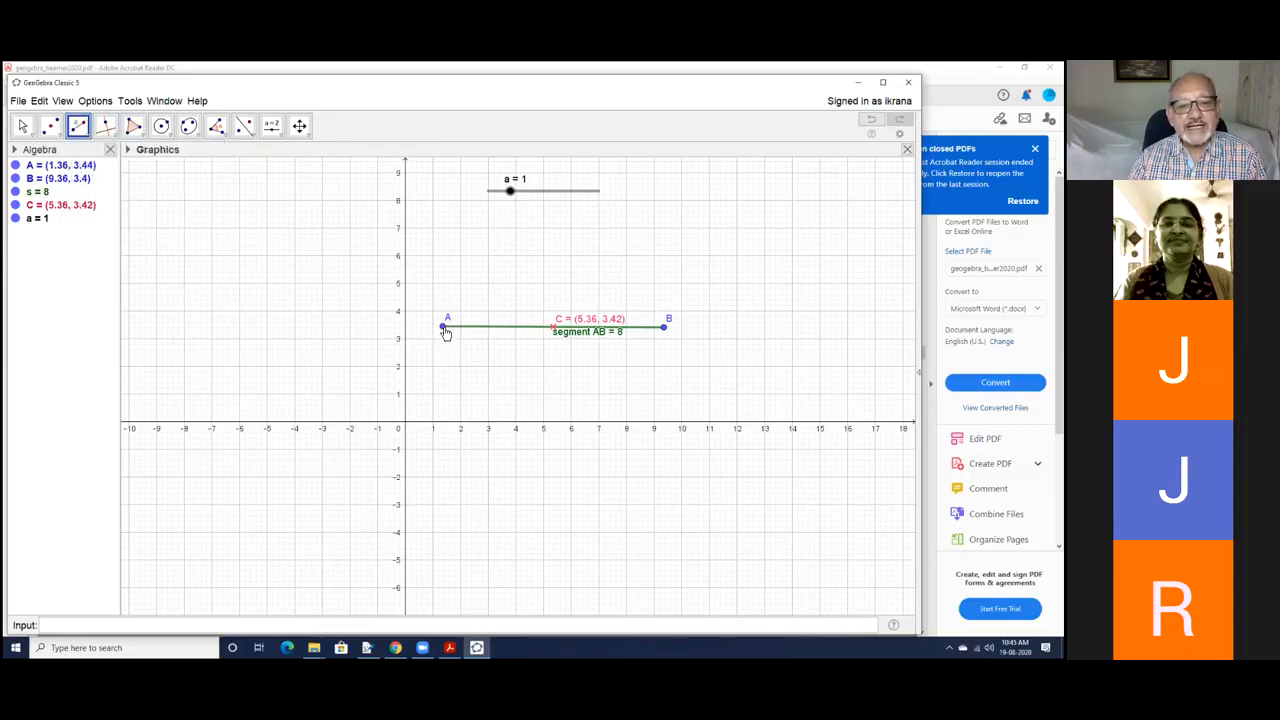
{"action": "left_click", "coordinate": [444, 328]}
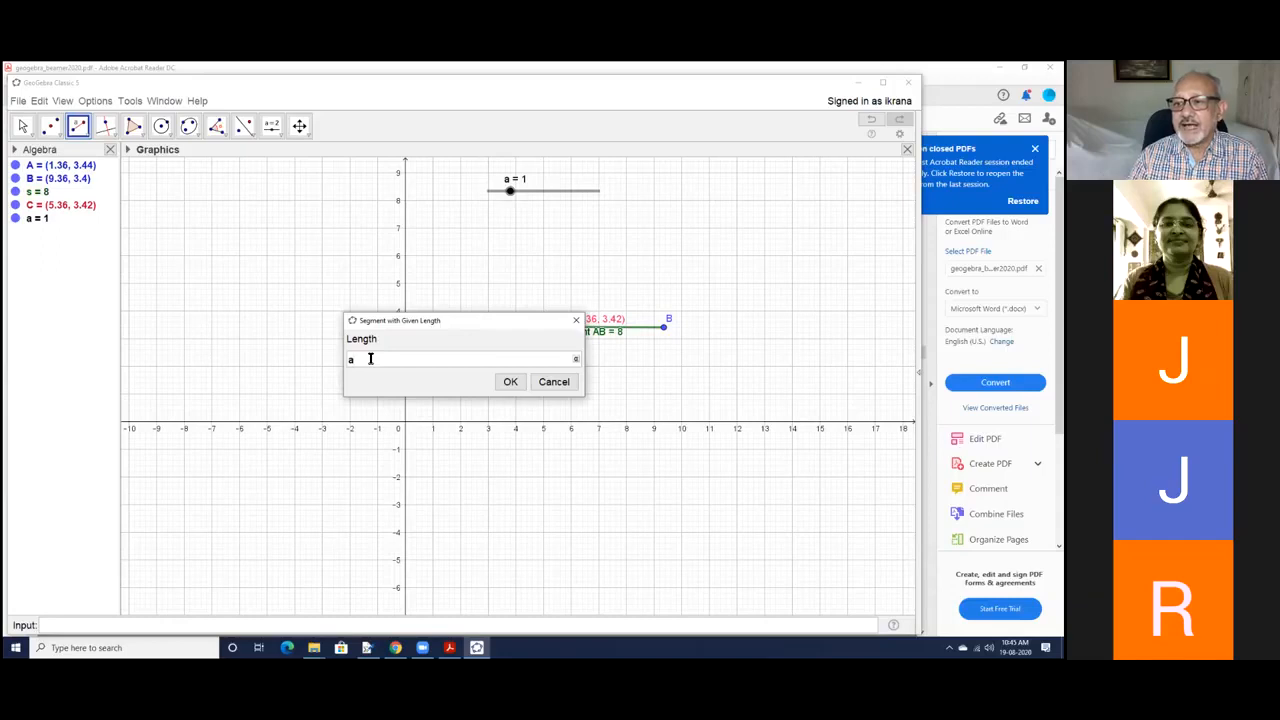
{"action": "left_click", "coordinate": [510, 382]}
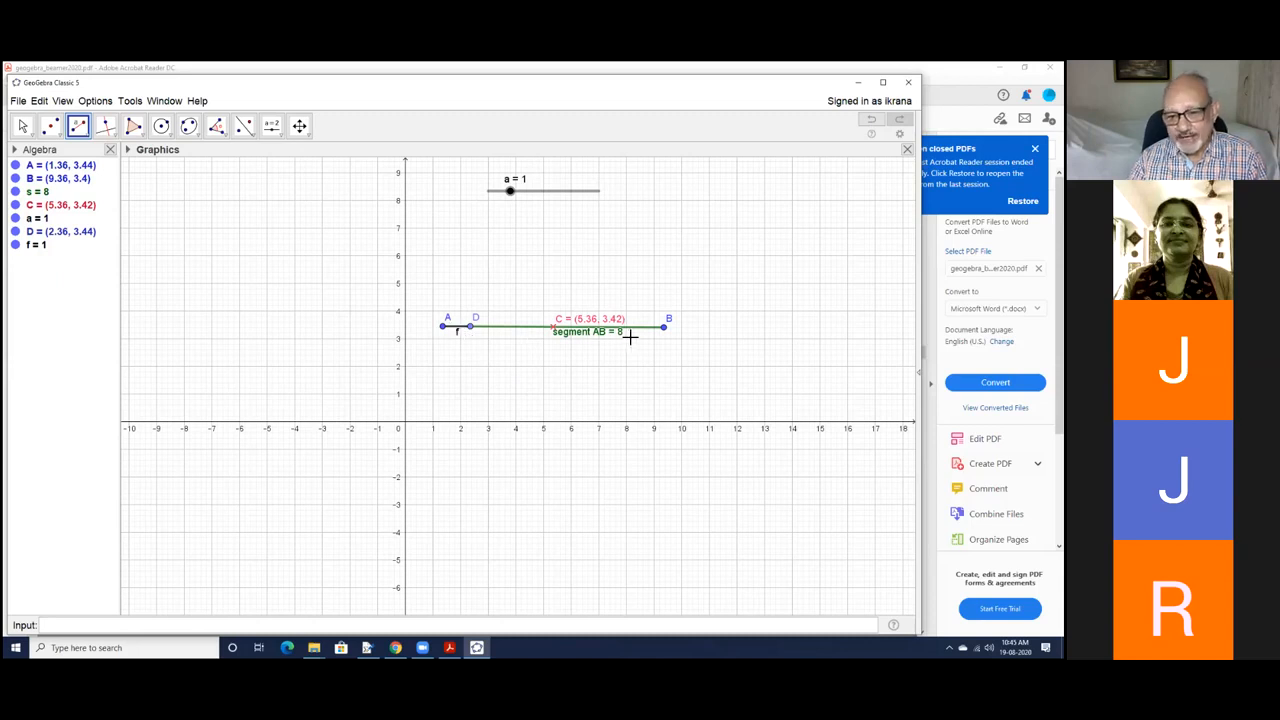
Step: Move point D above segment AB to about (2.13, 4.07), and adjust slider a to 1.6
{"action": "left_click", "coordinate": [21, 130]}
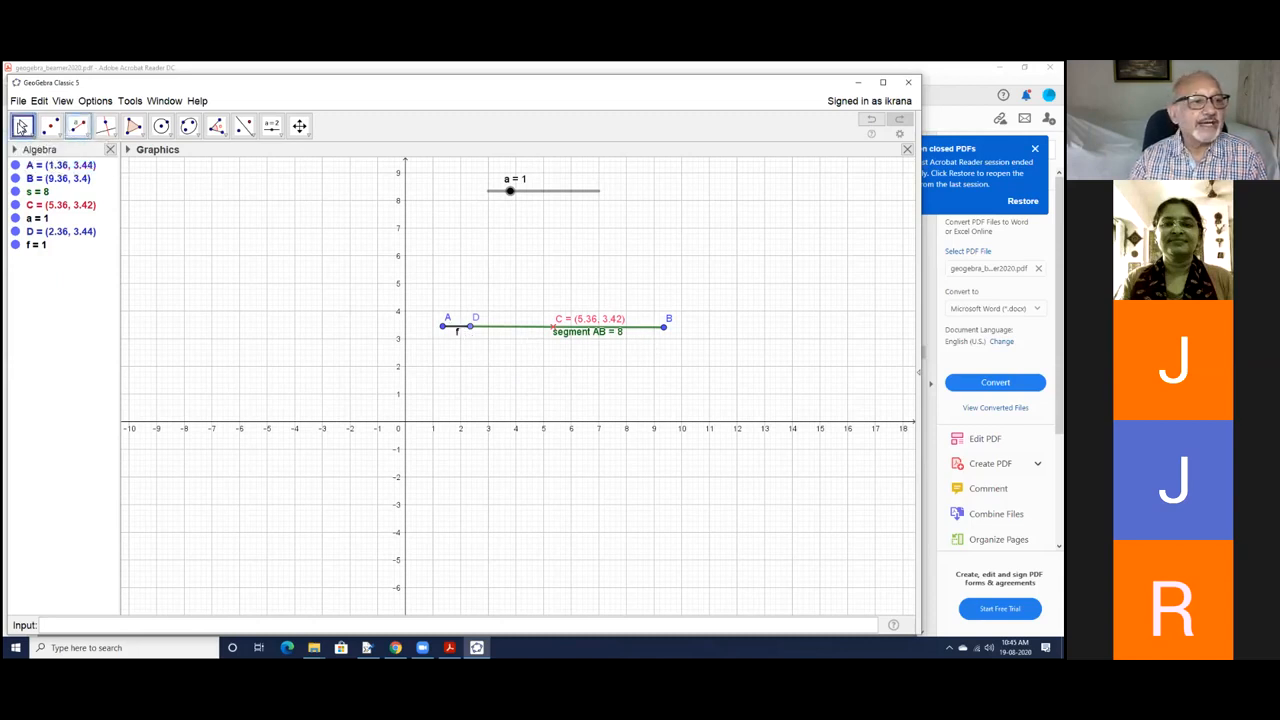
{"action": "left_click_drag", "start_coordinate": [470, 326], "coordinate": [486, 296]}
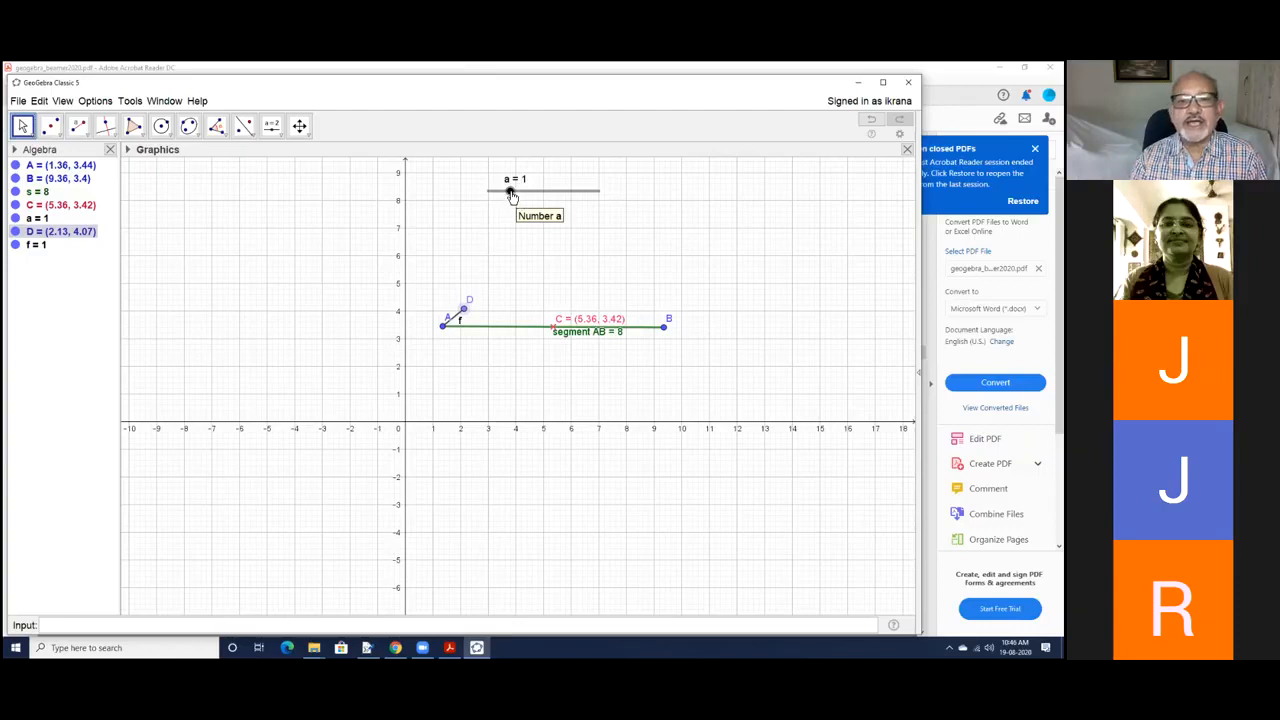
{"action": "left_click", "coordinate": [22, 127]}
{"action": "mouse_move", "coordinate": [509, 194]}
{"action": "left_mouse_down"}
{"action": "mouse_move", "coordinate": [590, 205]}
{"action": "mouse_move", "coordinate": [494, 206]}
{"action": "mouse_move", "coordinate": [583, 206]}
{"action": "mouse_move", "coordinate": [526, 211]}
{"action": "left_mouse_up"}
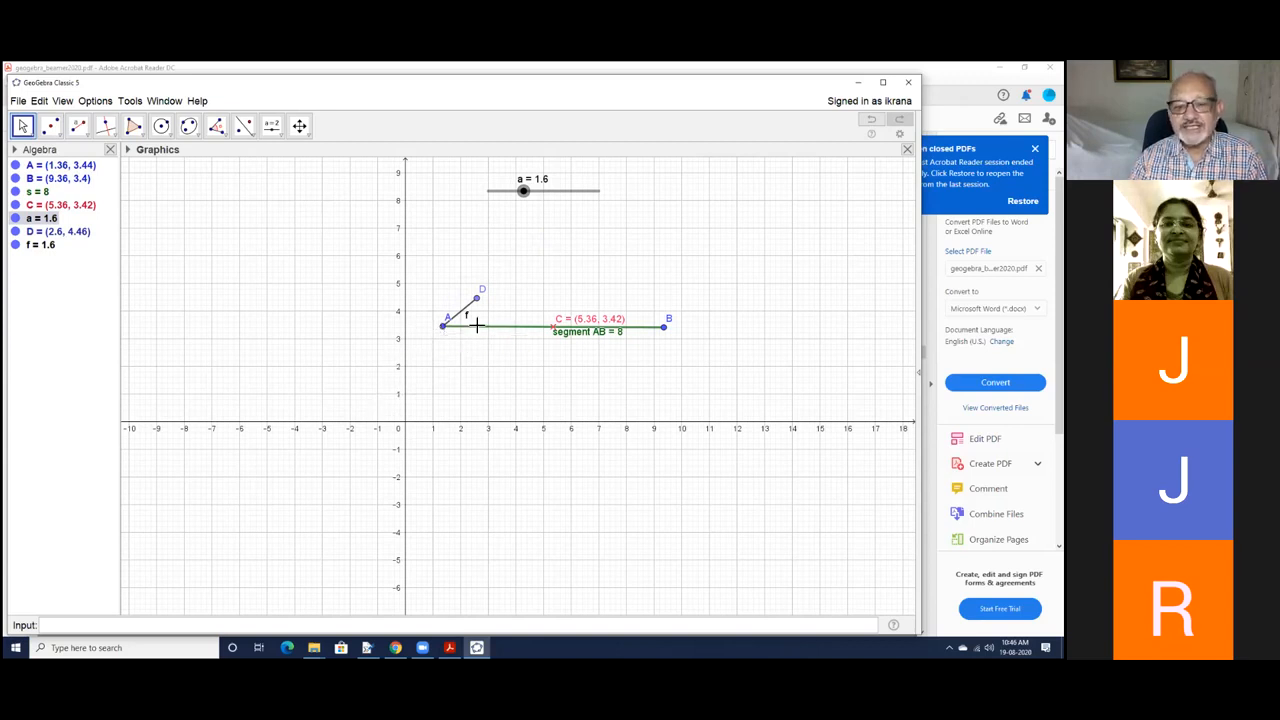
Step: Set slider a's minimum to -5 in its properties, and adjust the slider to 2.8
{"action": "right_click", "coordinate": [566, 195]}
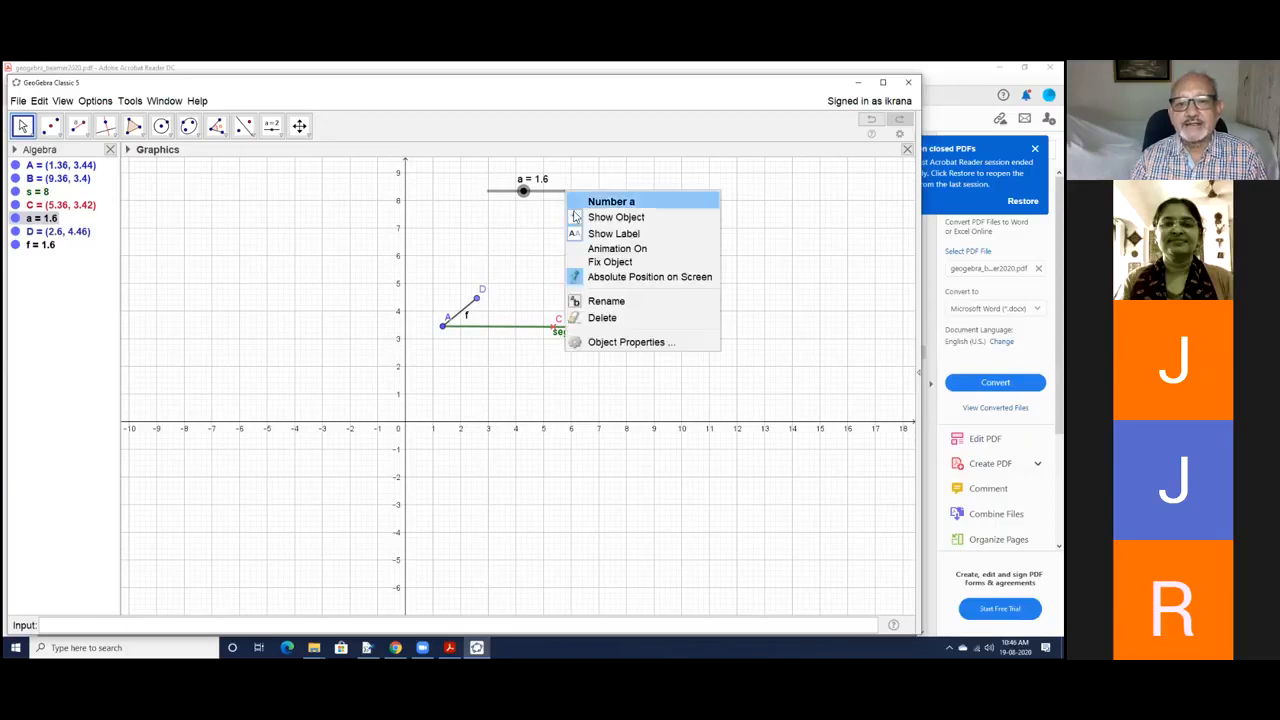
{"action": "left_click", "coordinate": [609, 343]}
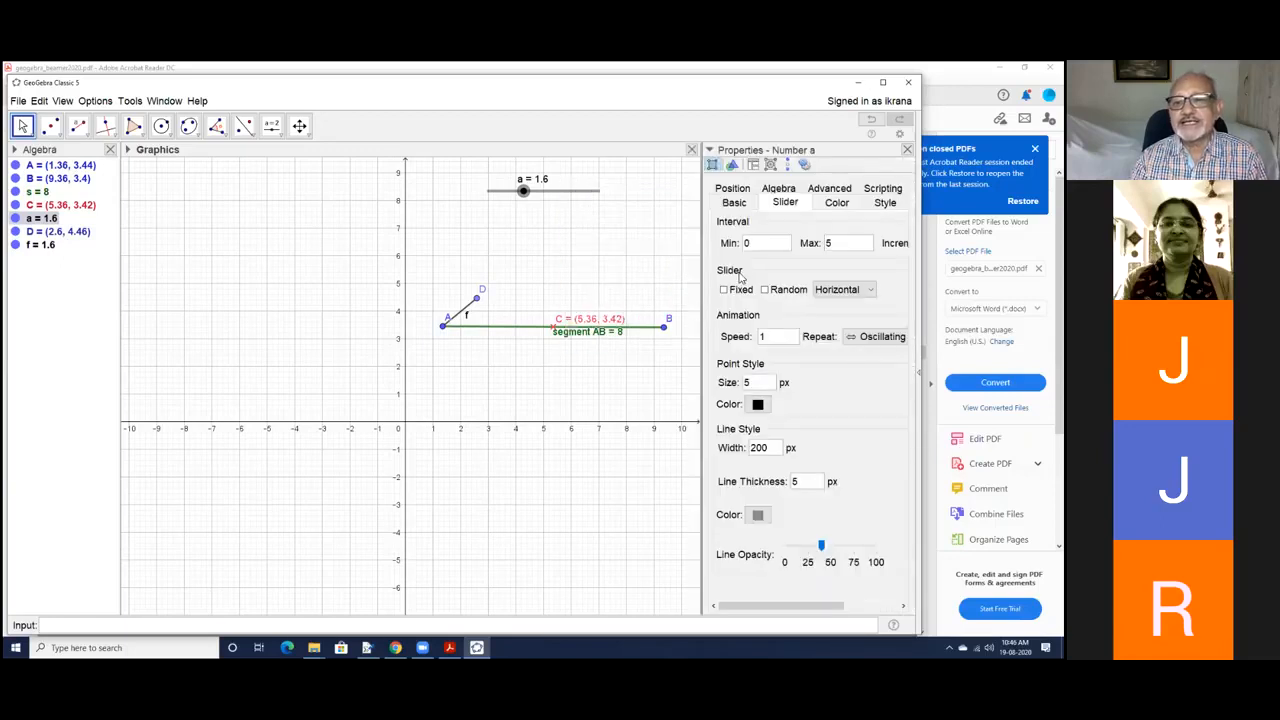
{"action": "left_click", "coordinate": [756, 245]}
{"action": "key", "text": "BackSpace"}
{"action": "type", "text": "-5"}
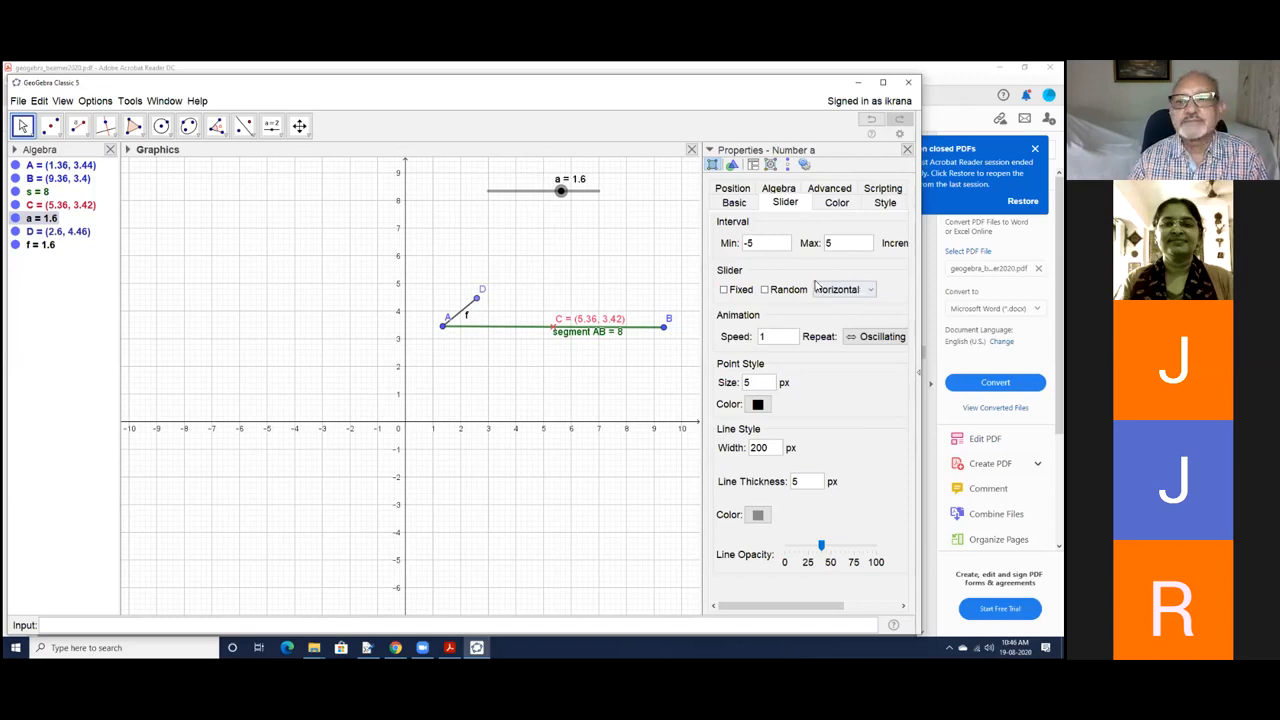
{"action": "left_click", "coordinate": [907, 149]}
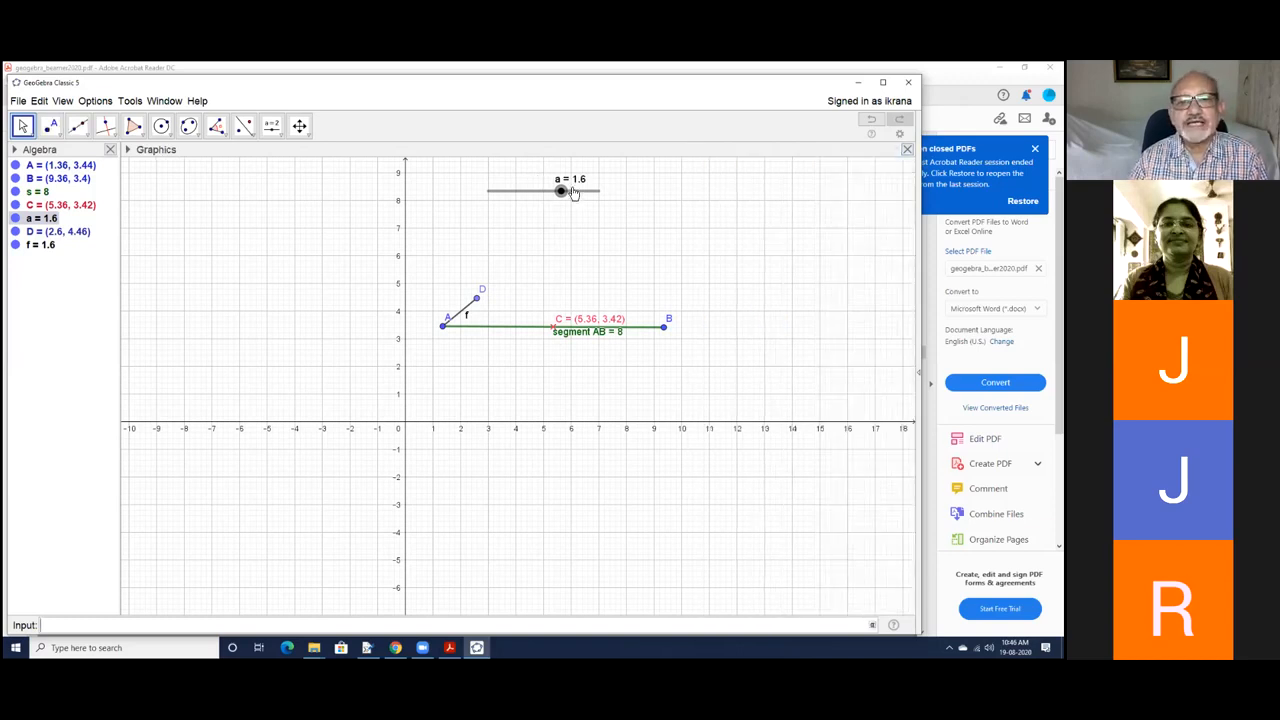
{"action": "left_click_drag", "start_coordinate": [562, 191], "coordinate": [591, 199]}
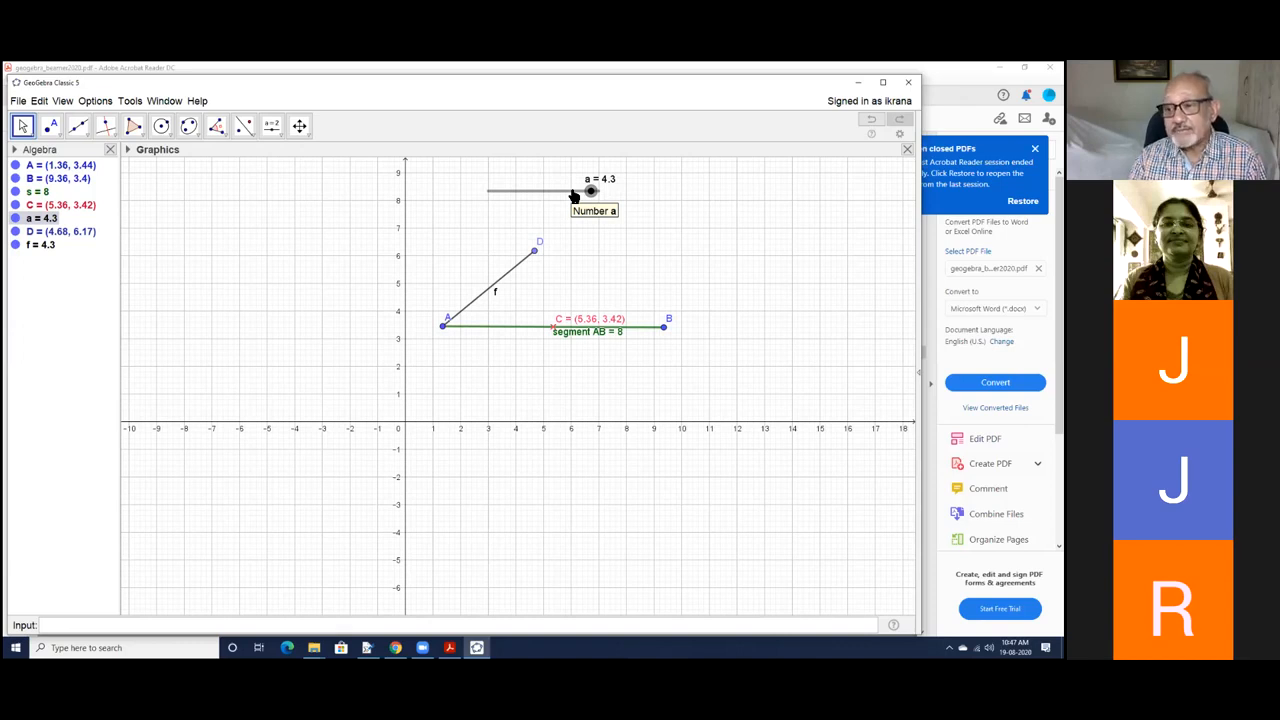
{"action": "mouse_move", "coordinate": [591, 192]}
{"action": "left_mouse_down"}
{"action": "mouse_move", "coordinate": [540, 194]}
{"action": "mouse_move", "coordinate": [576, 194]}
{"action": "left_mouse_up"}
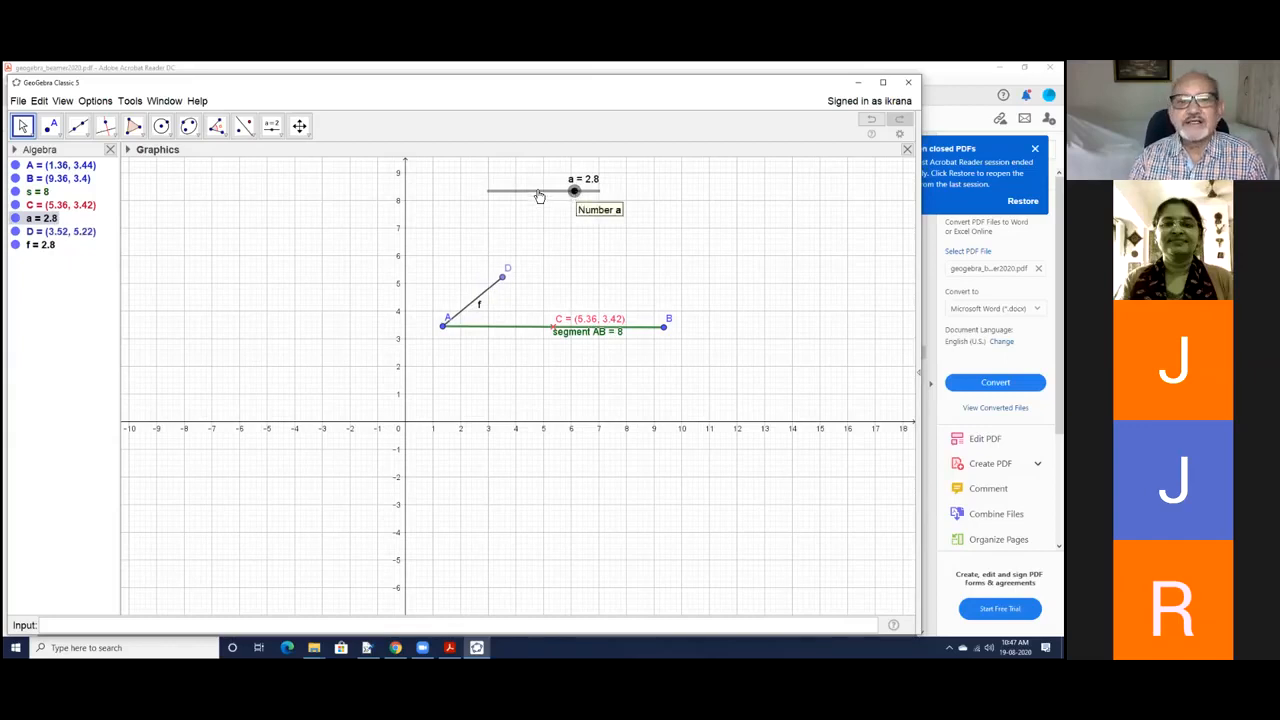
Step: Animate slider a, pause the animation, and adjust the slider to 1.3
{"action": "right_click", "coordinate": [539, 195]}
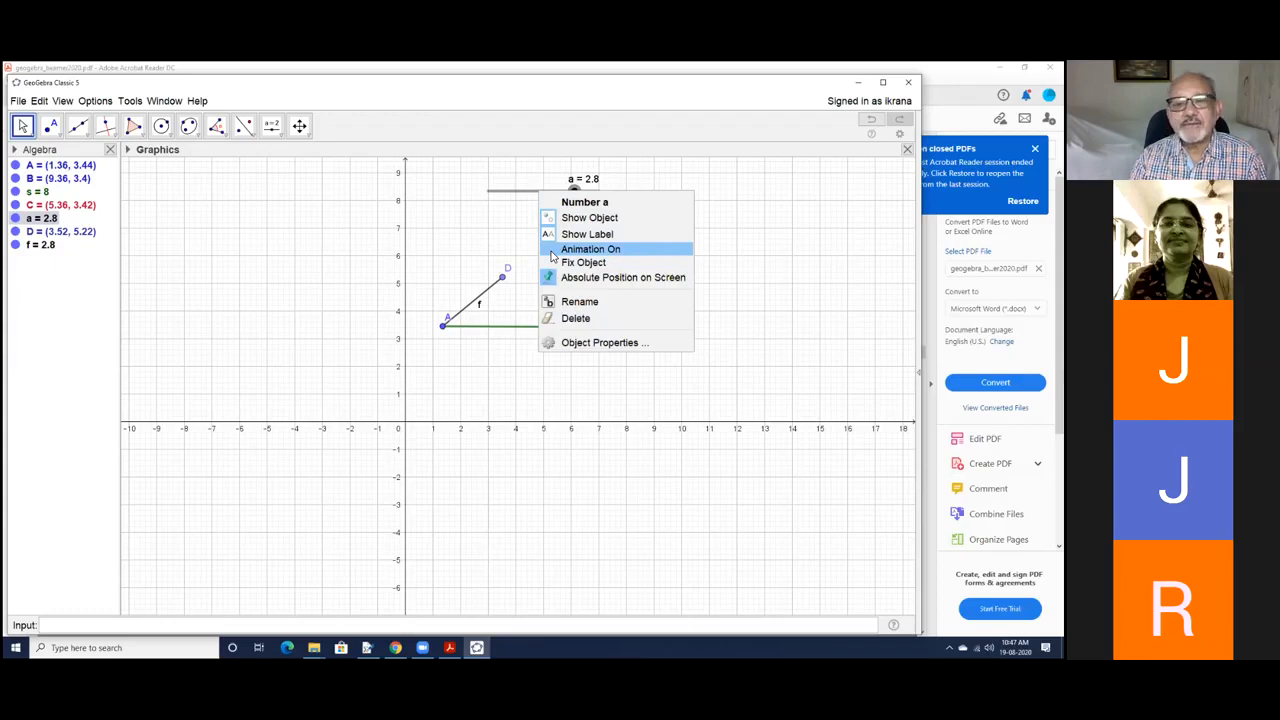
{"action": "left_click", "coordinate": [590, 249]}
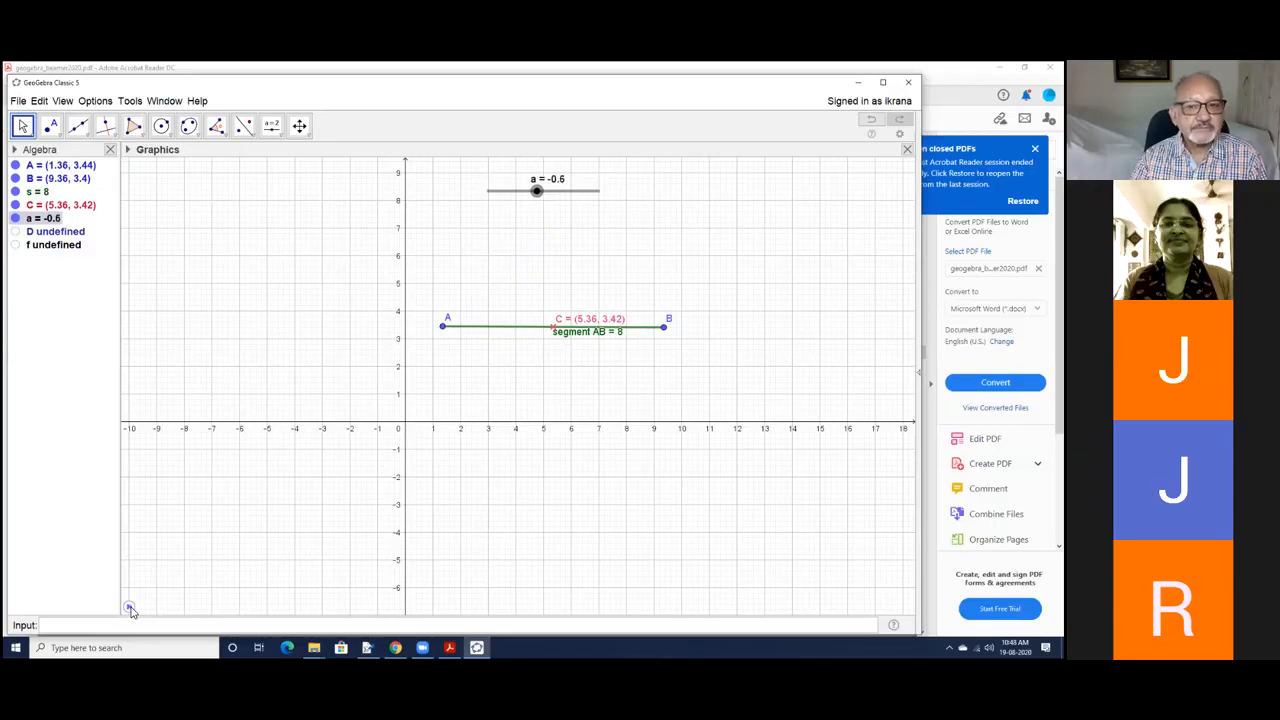
{"action": "left_click_drag", "start_coordinate": [537, 191], "coordinate": [558, 192]}
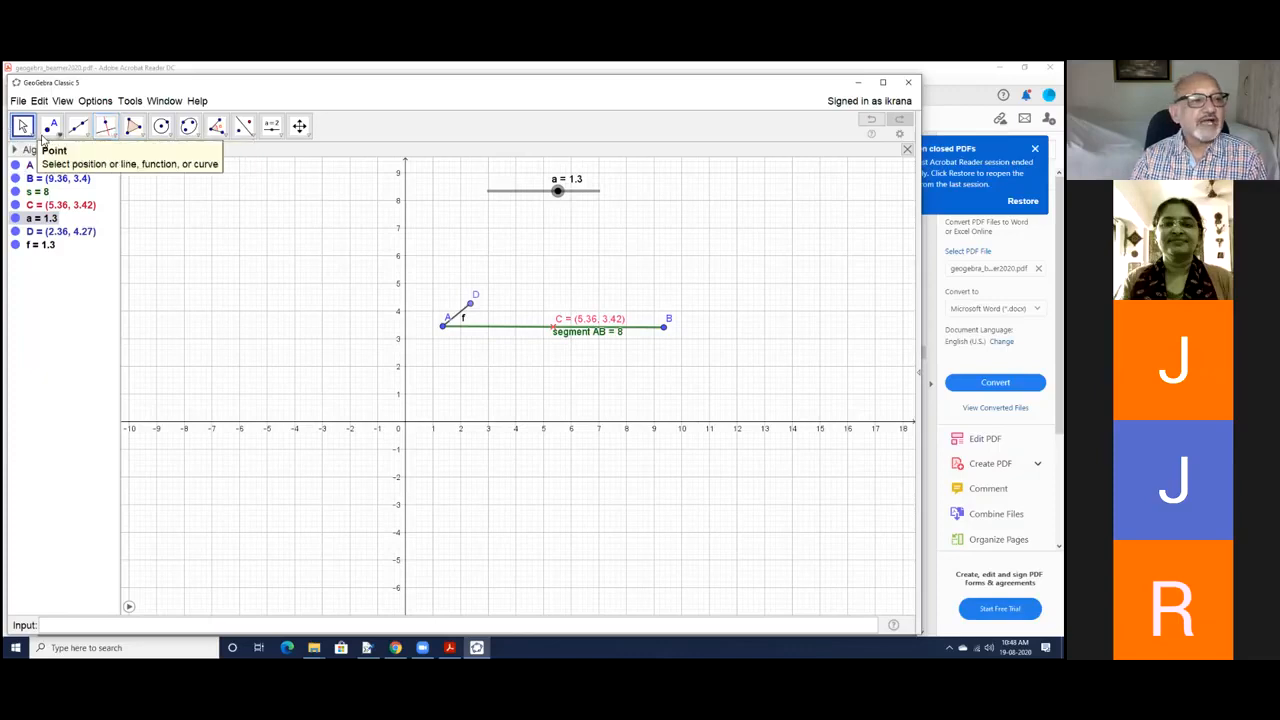
{"action": "left_click", "coordinate": [116, 137]}
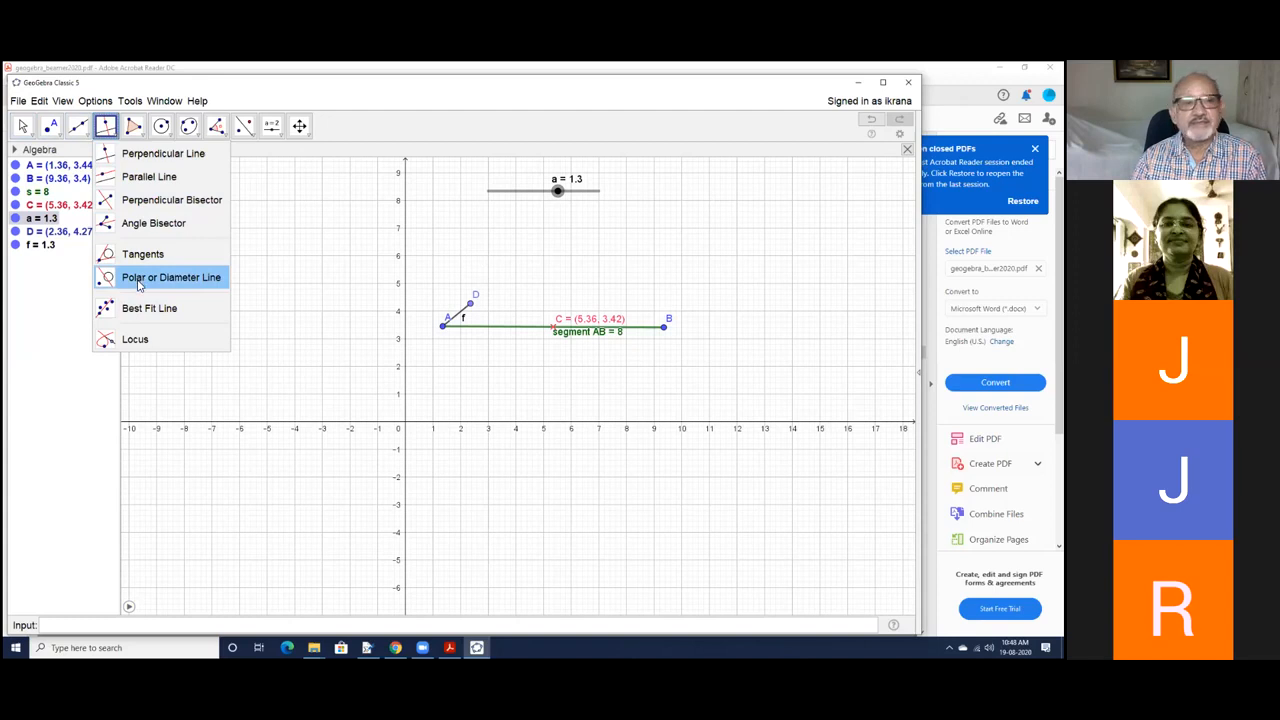
{"action": "left_click", "coordinate": [143, 137]}
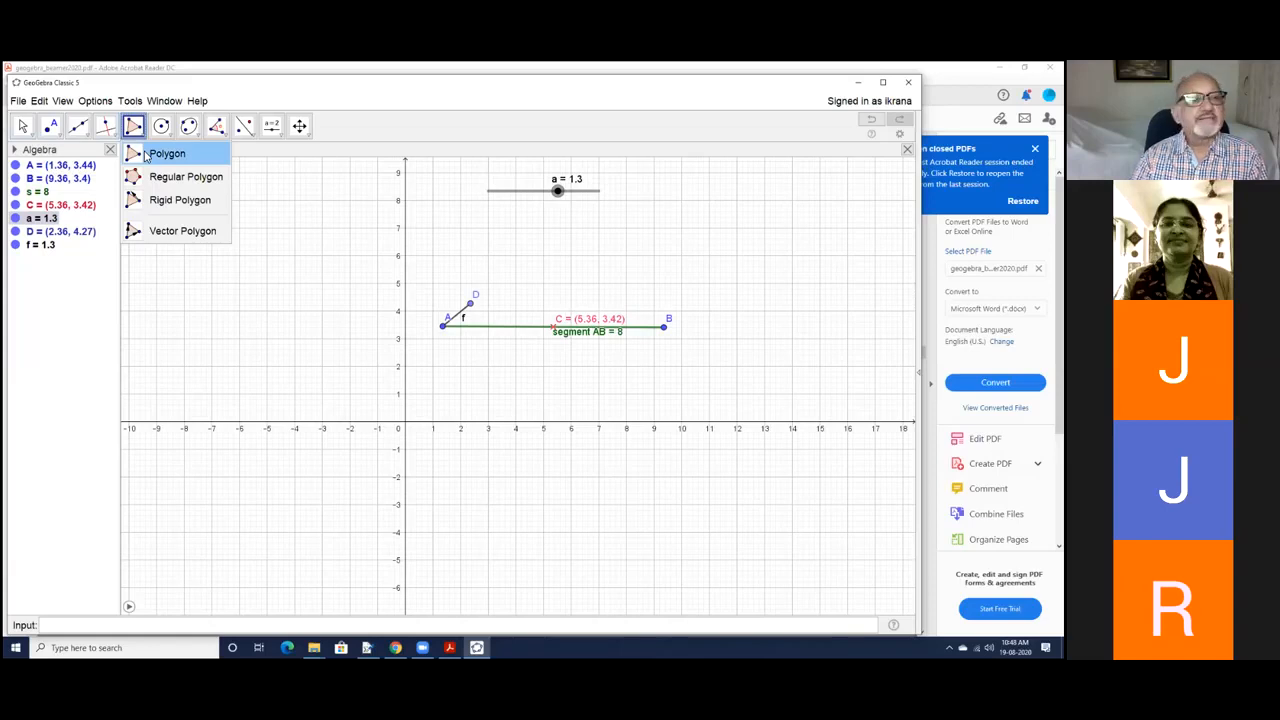
{"action": "left_click", "coordinate": [155, 155]}
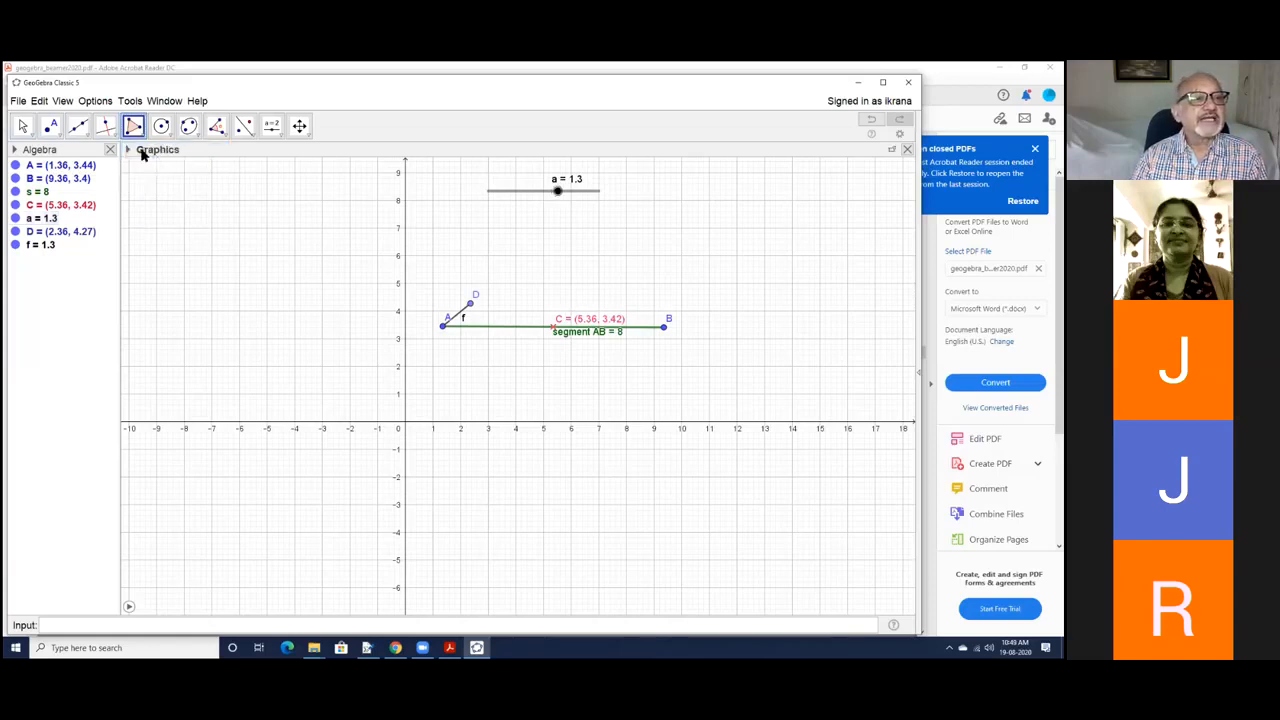
{"action": "key", "text": "Escape"}
Step: Draw a triangle with the Polygon tool, with vertices at about (10.56, 7.82), (8.96, 5.4) and (14.88, 4.8)
{"action": "left_click", "coordinate": [133, 126]}
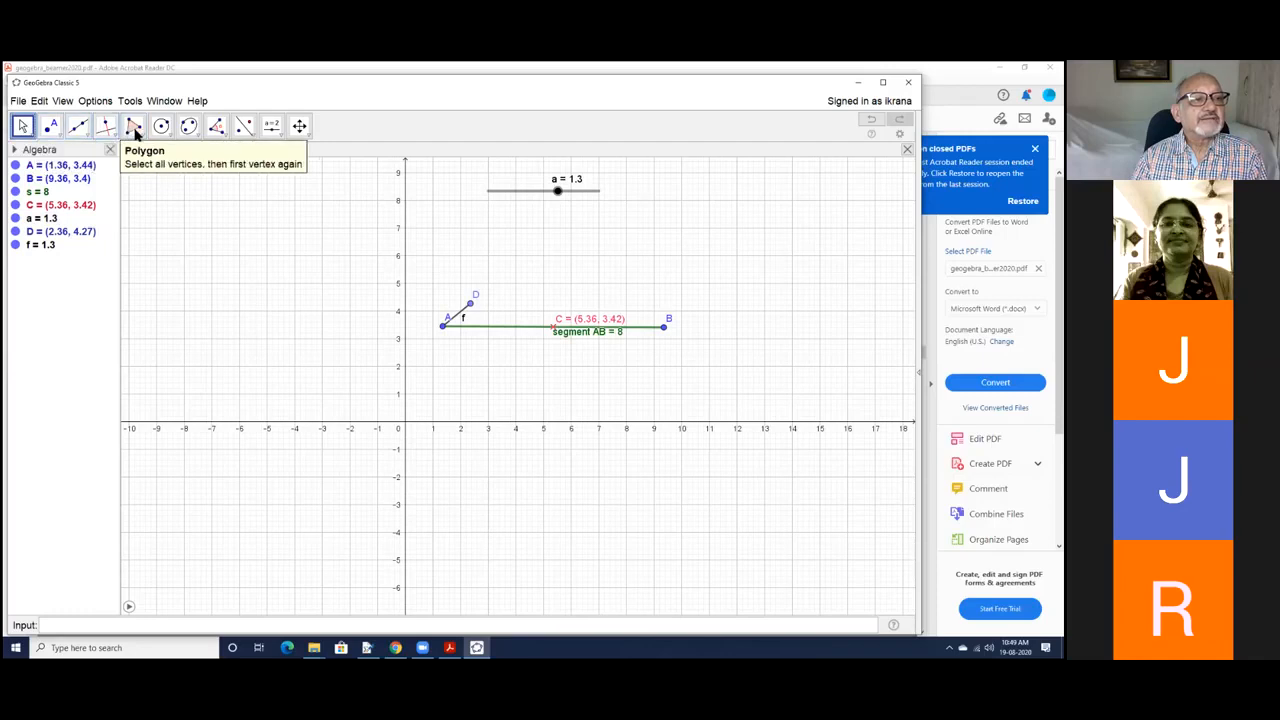
{"action": "left_click", "coordinate": [141, 137]}
{"action": "left_click", "coordinate": [152, 155]}
{"action": "left_click", "coordinate": [697, 205]}
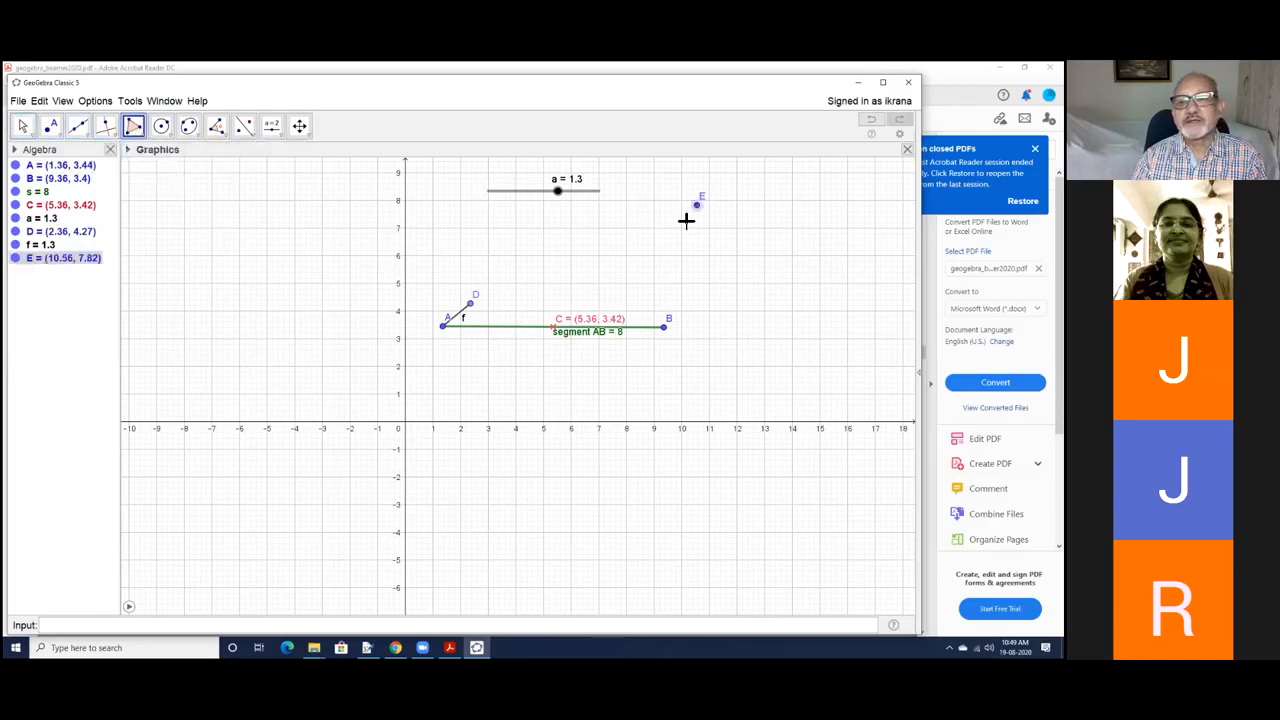
{"action": "left_click", "coordinate": [652, 271]}
{"action": "left_click", "coordinate": [817, 288]}
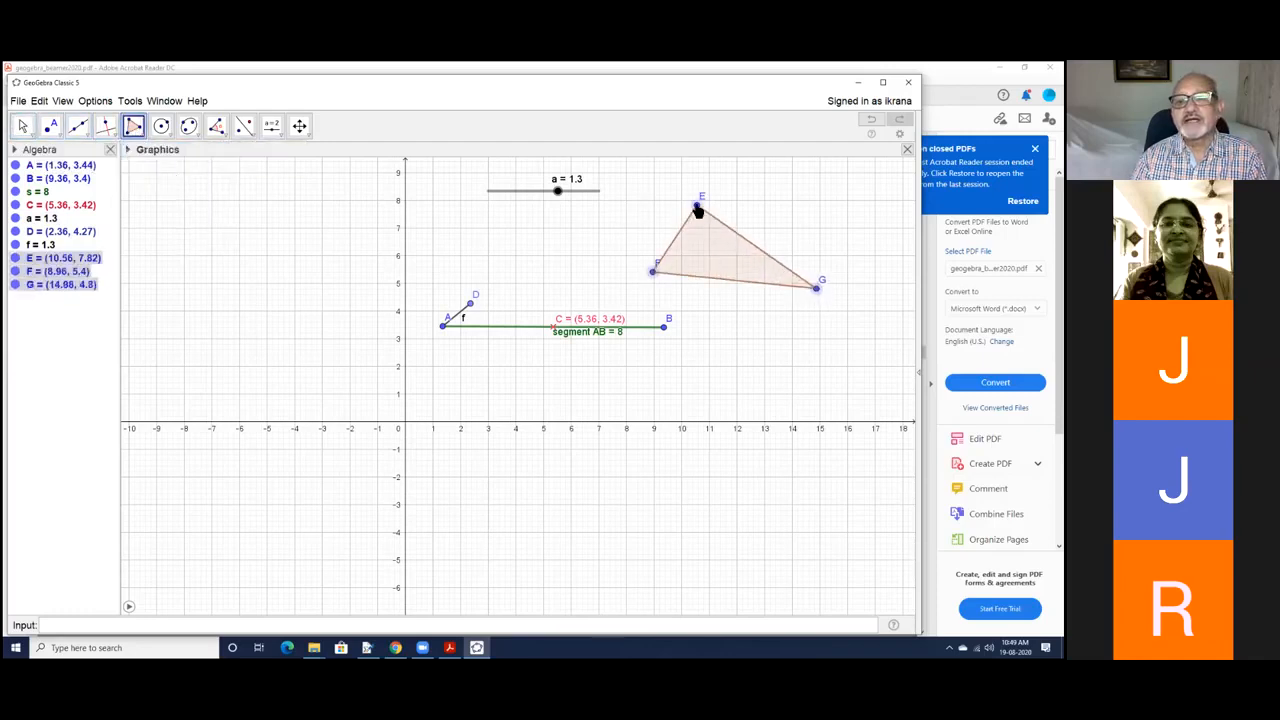
{"action": "left_click", "coordinate": [697, 205]}
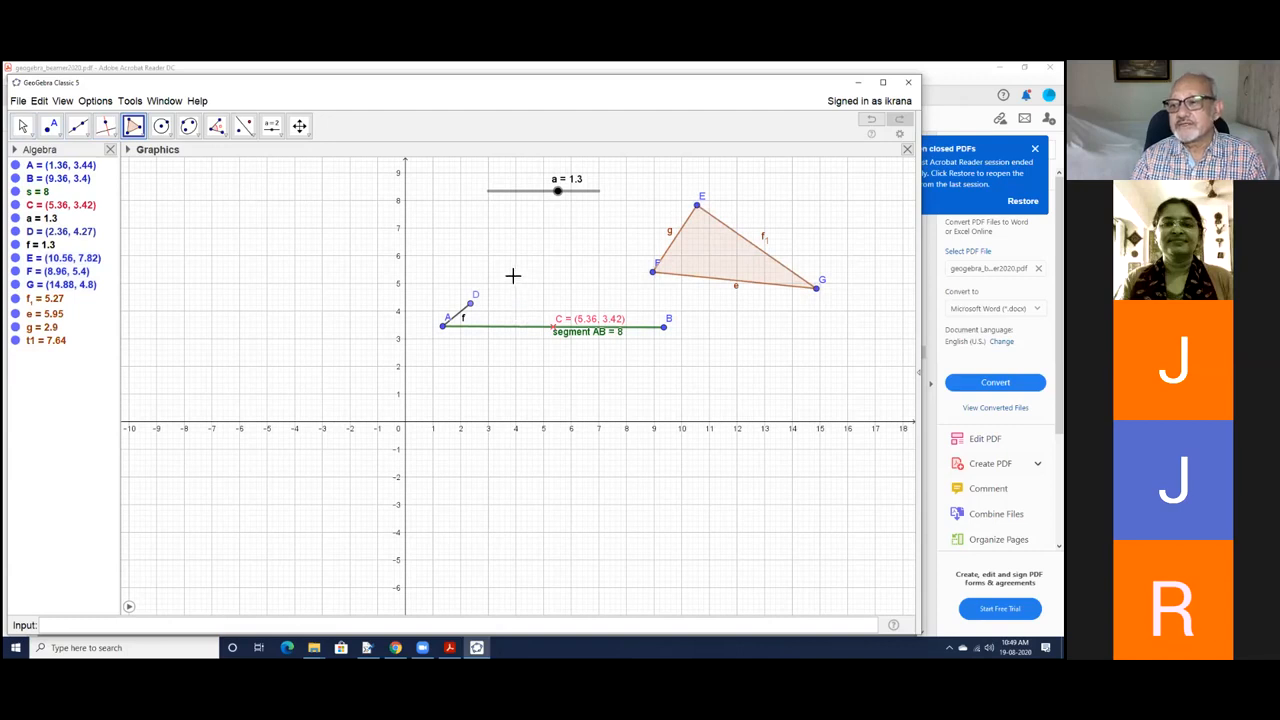
Step: Draw a quadrilateral below the triangle with vertices at about (12.22, 3.56), (10.18, 1.4), (13.72, -2.68) and (16.5, 0.78)
{"action": "left_click", "coordinate": [743, 323]}
{"action": "left_click", "coordinate": [686, 382]}
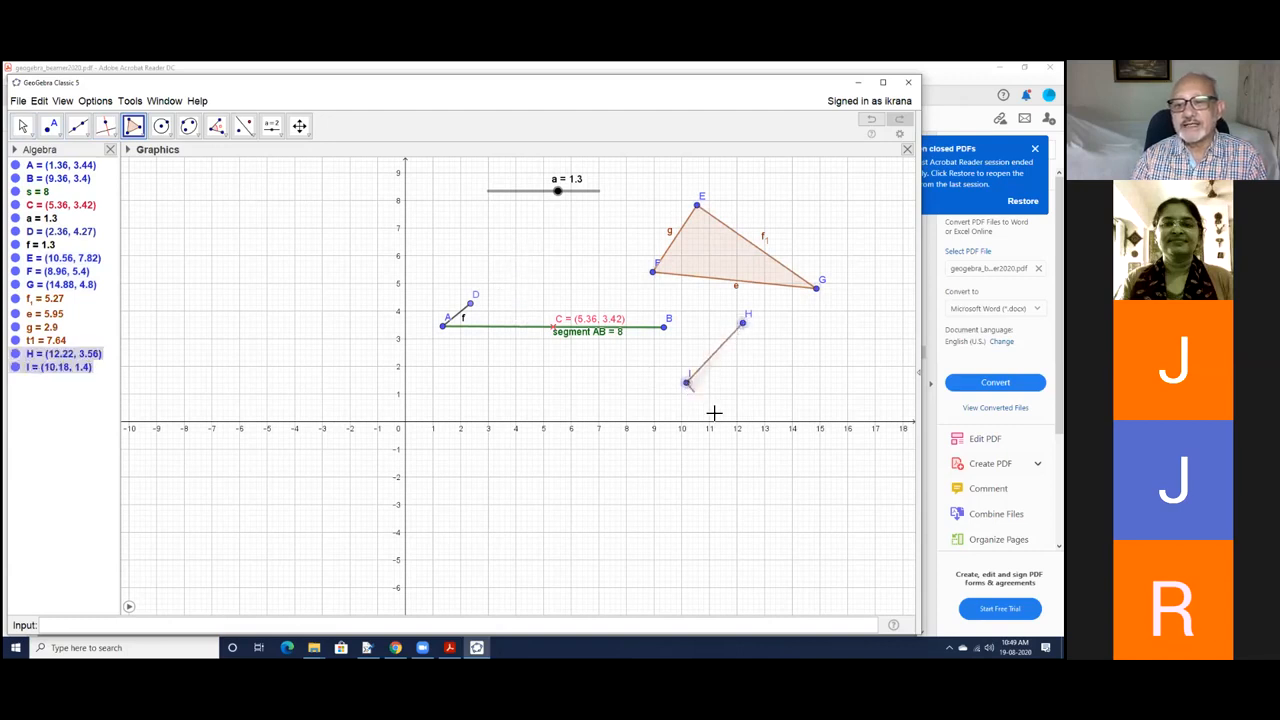
{"action": "left_click", "coordinate": [784, 494]}
{"action": "left_click", "coordinate": [860, 402]}
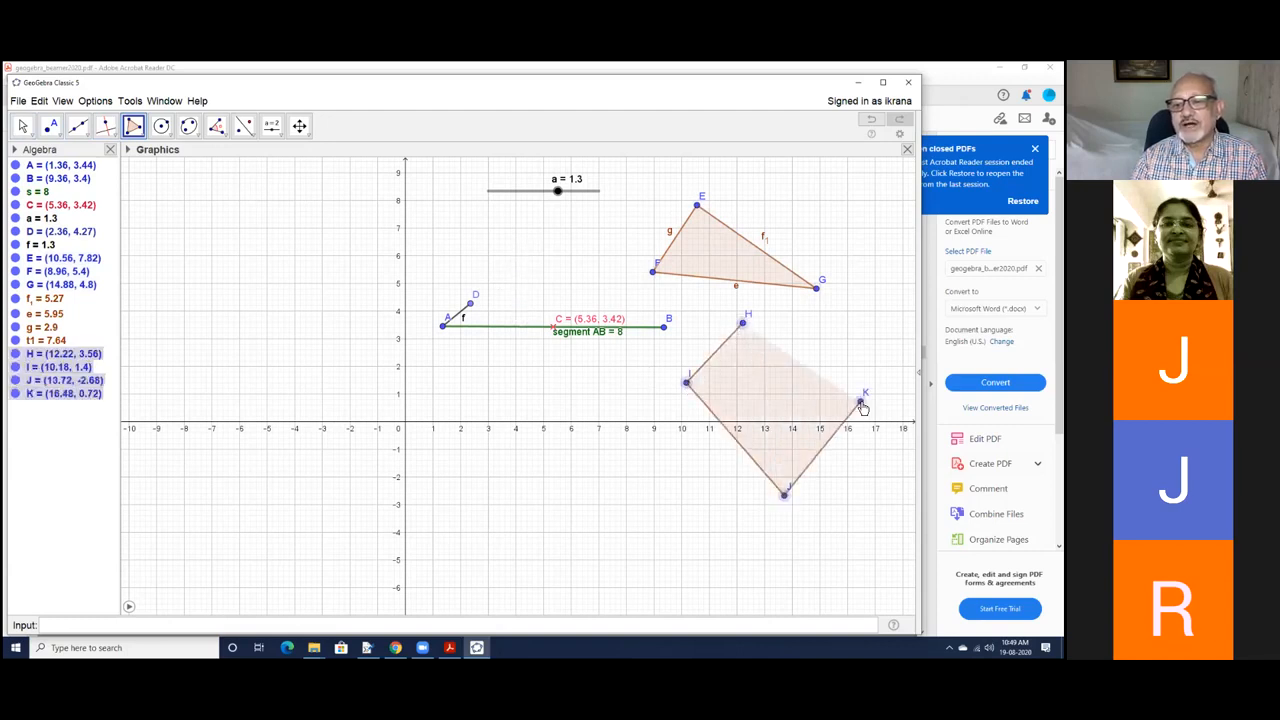
{"action": "left_click", "coordinate": [743, 323]}
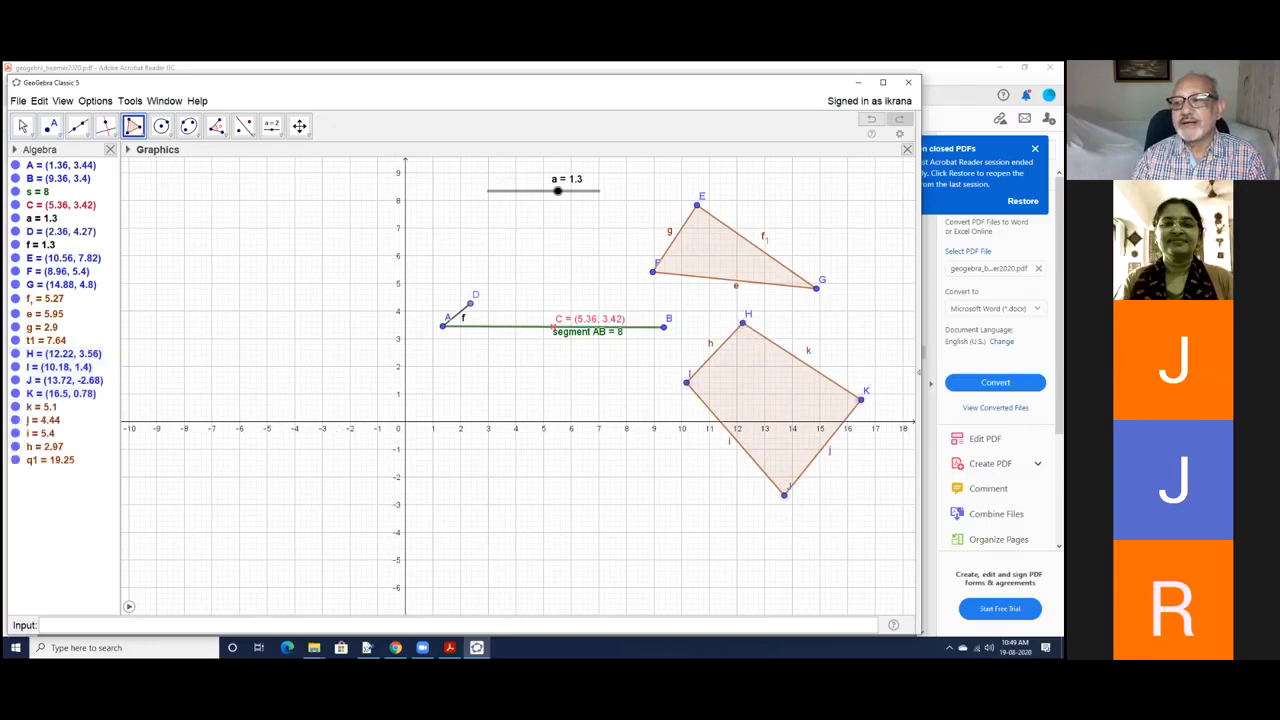
Step: Move triangle EFG so E is at about (-4.8, 6.3), and move the quadrilateral below segment AB with vertex H at about (5.62, 0.92)
{"action": "left_click", "coordinate": [22, 126]}
{"action": "left_click_drag", "start_coordinate": [714, 251], "coordinate": [267, 295]}
{"action": "left_click_drag", "start_coordinate": [749, 387], "coordinate": [604, 484]}
{"action": "left_click_drag", "start_coordinate": [597, 432], "coordinate": [560, 396]}
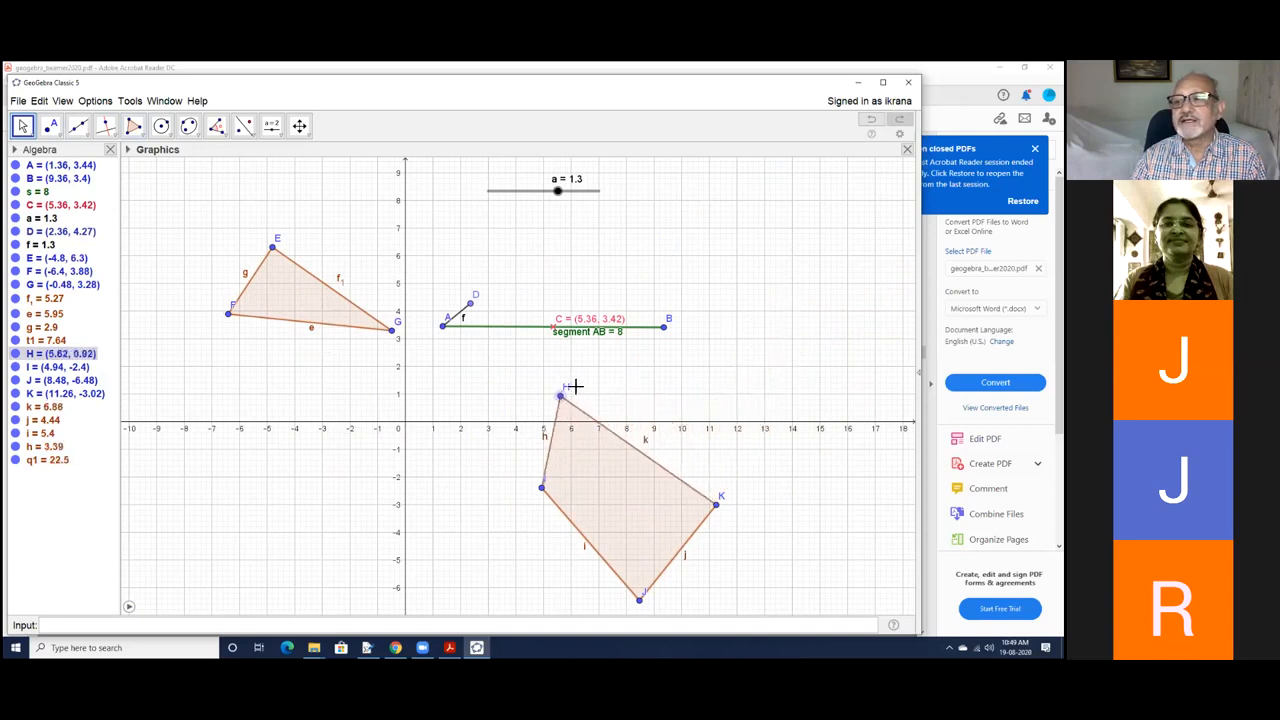
{"action": "left_click", "coordinate": [133, 125]}
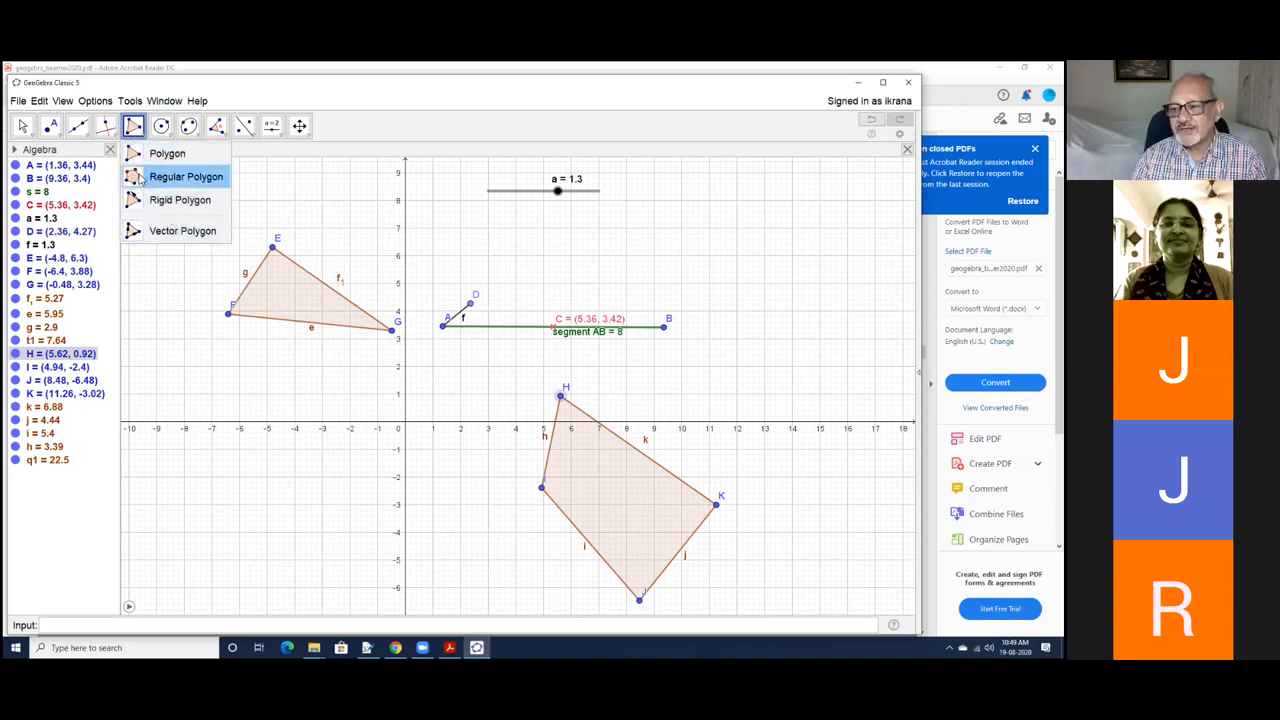
{"action": "mouse_move", "coordinate": [157, 139]}
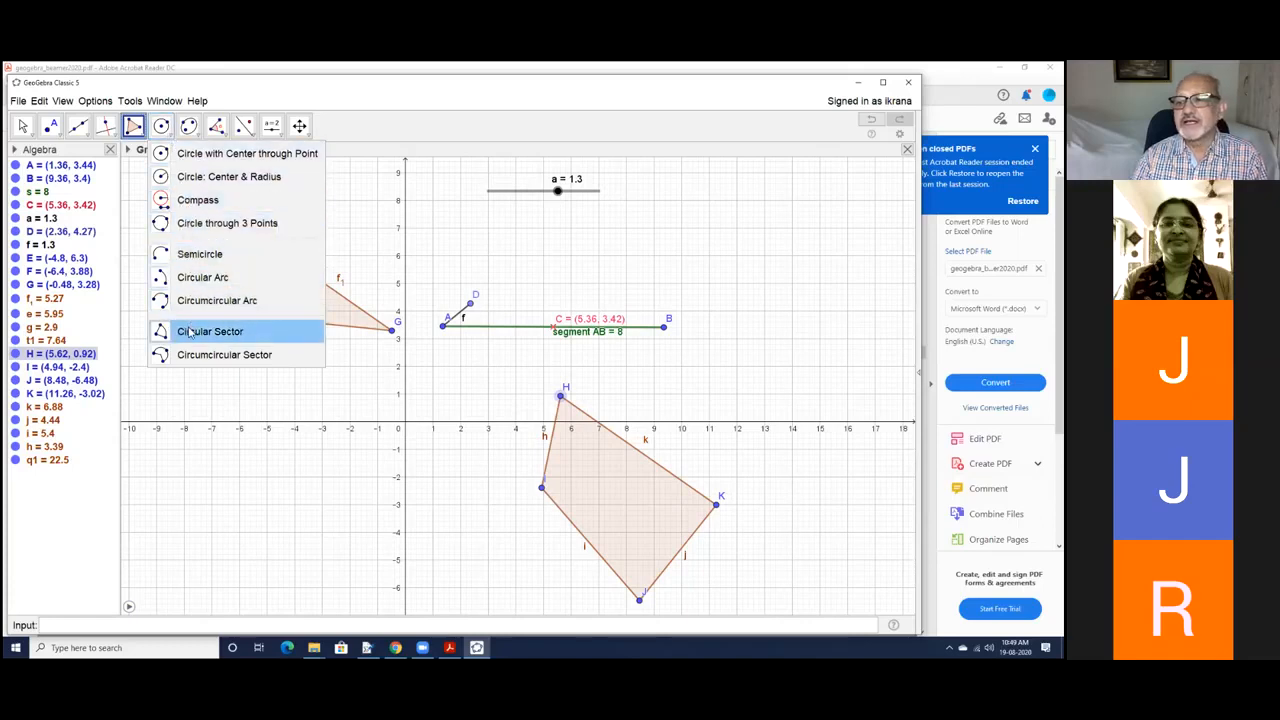
{"action": "left_click", "coordinate": [205, 177]}
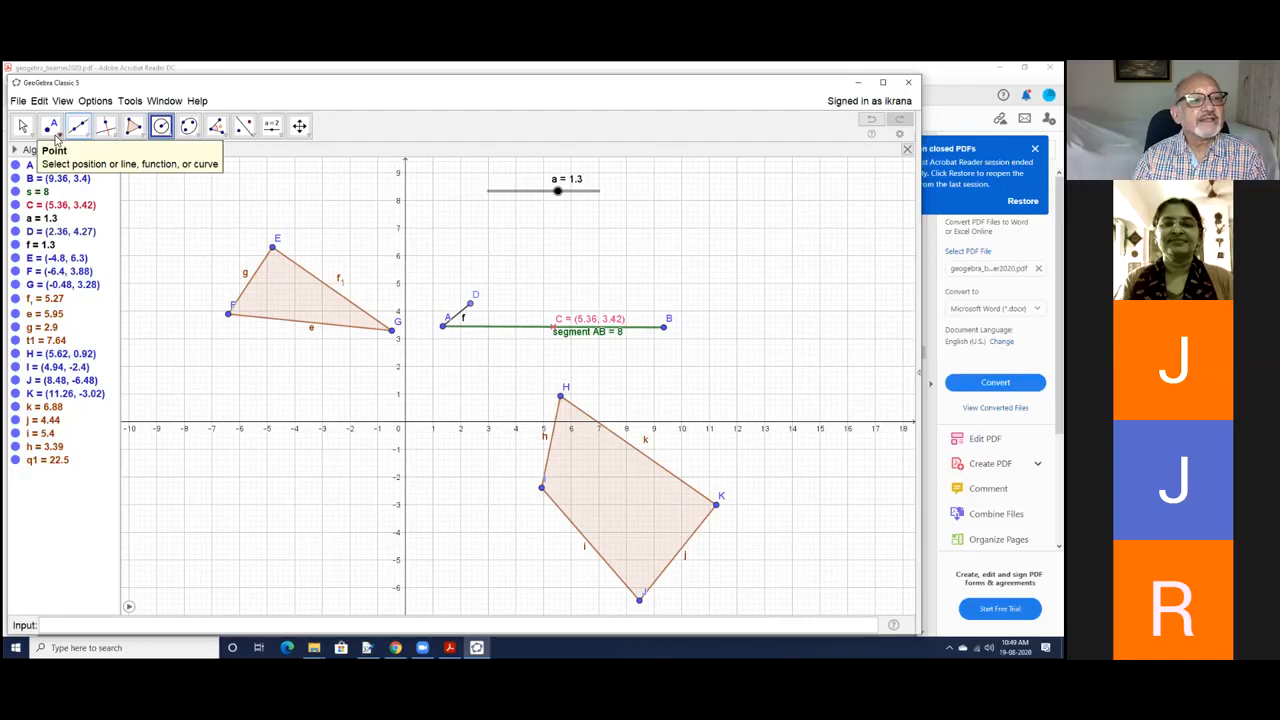
{"action": "left_click", "coordinate": [22, 126]}
Step: Construct a circle by center and radius, centered at point A with slider a as its radius
{"action": "left_click", "coordinate": [161, 126]}
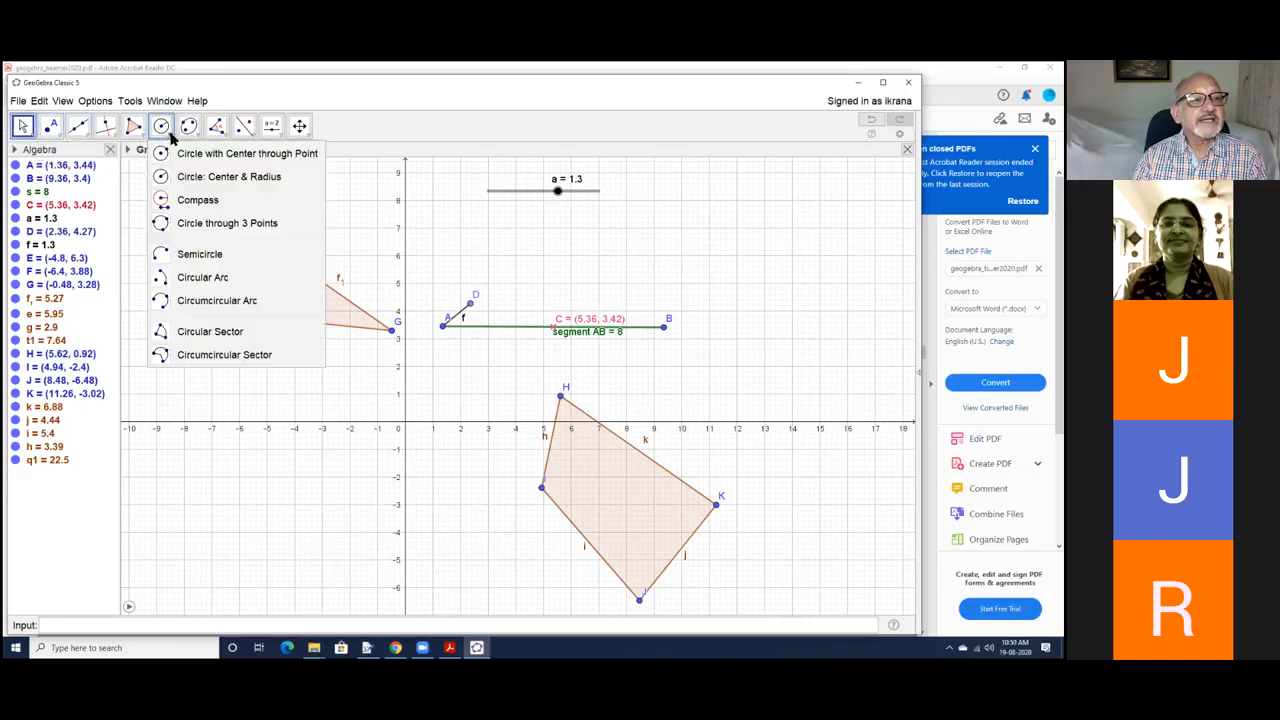
{"action": "left_click", "coordinate": [226, 179]}
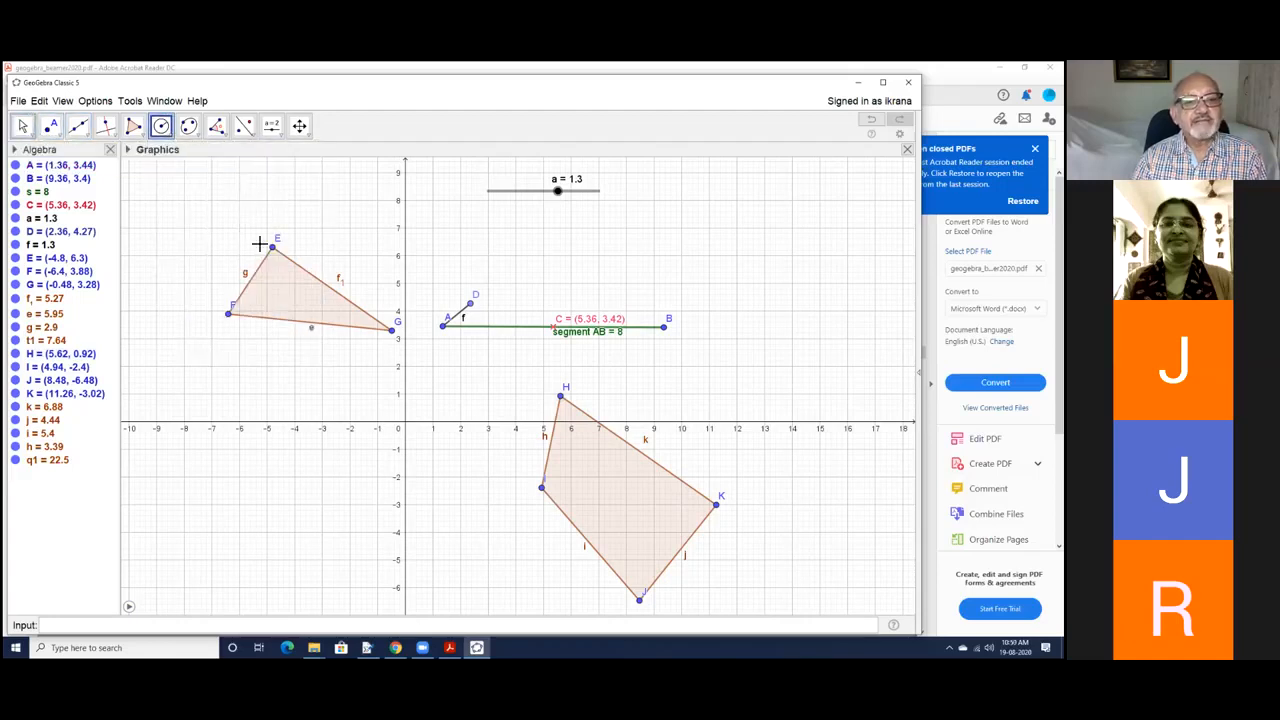
{"action": "left_click", "coordinate": [443, 328]}
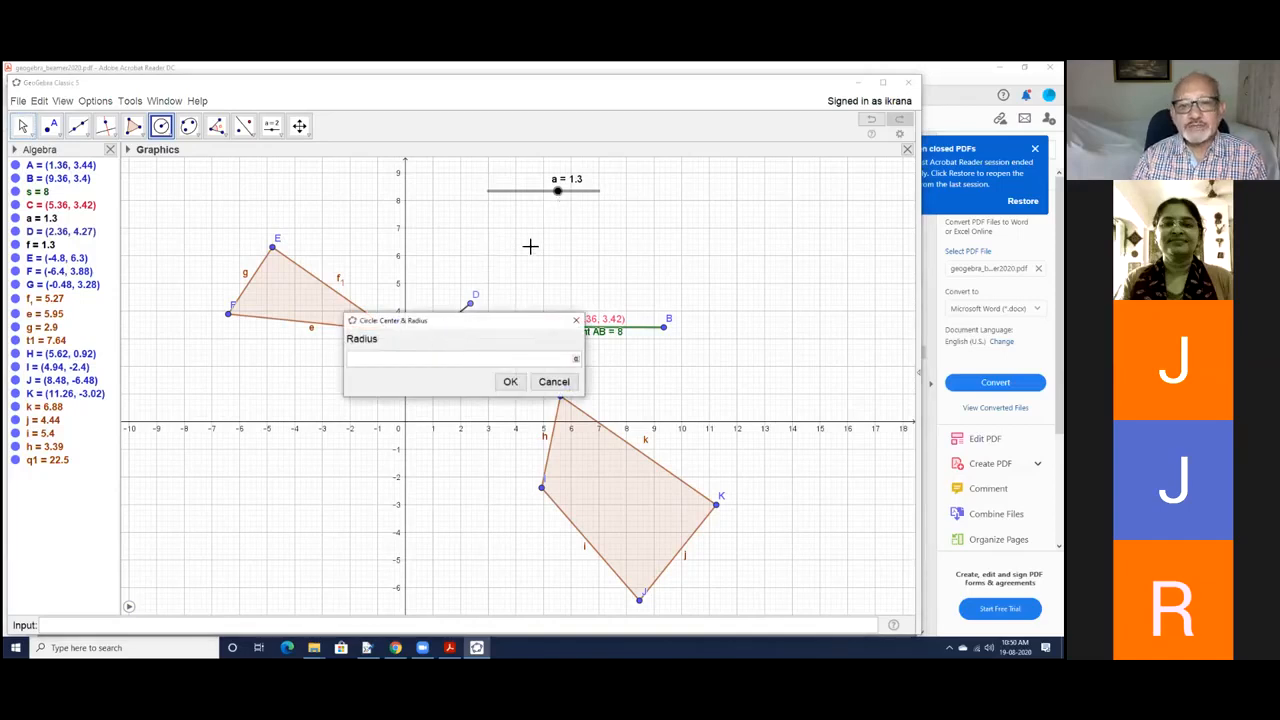
{"action": "type", "text": "a"}
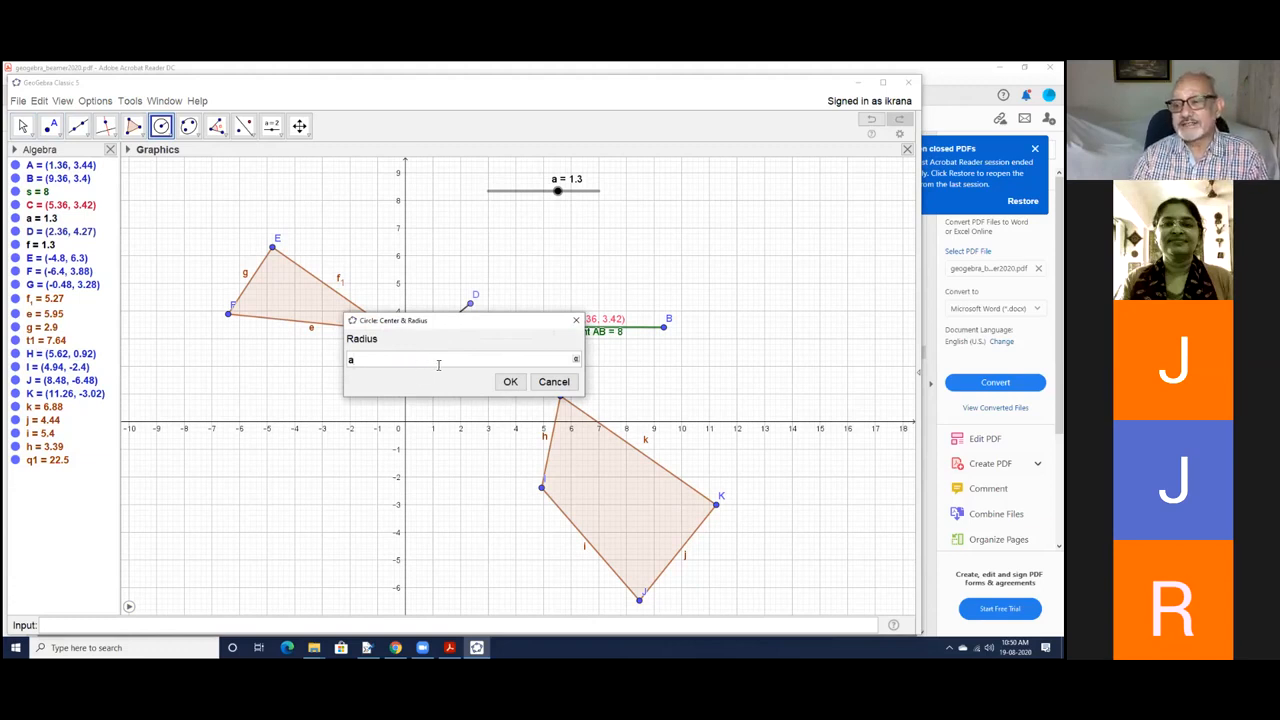
{"action": "left_click", "coordinate": [510, 383]}
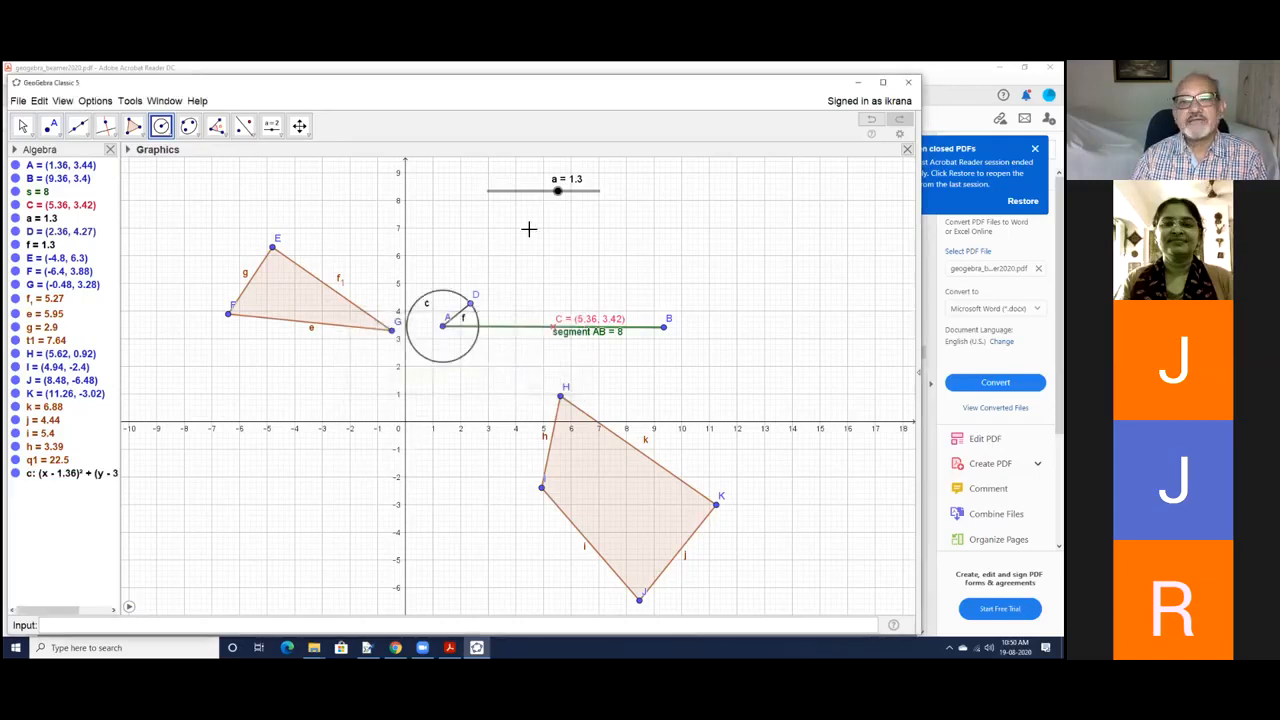
{"action": "key", "text": "Escape"}
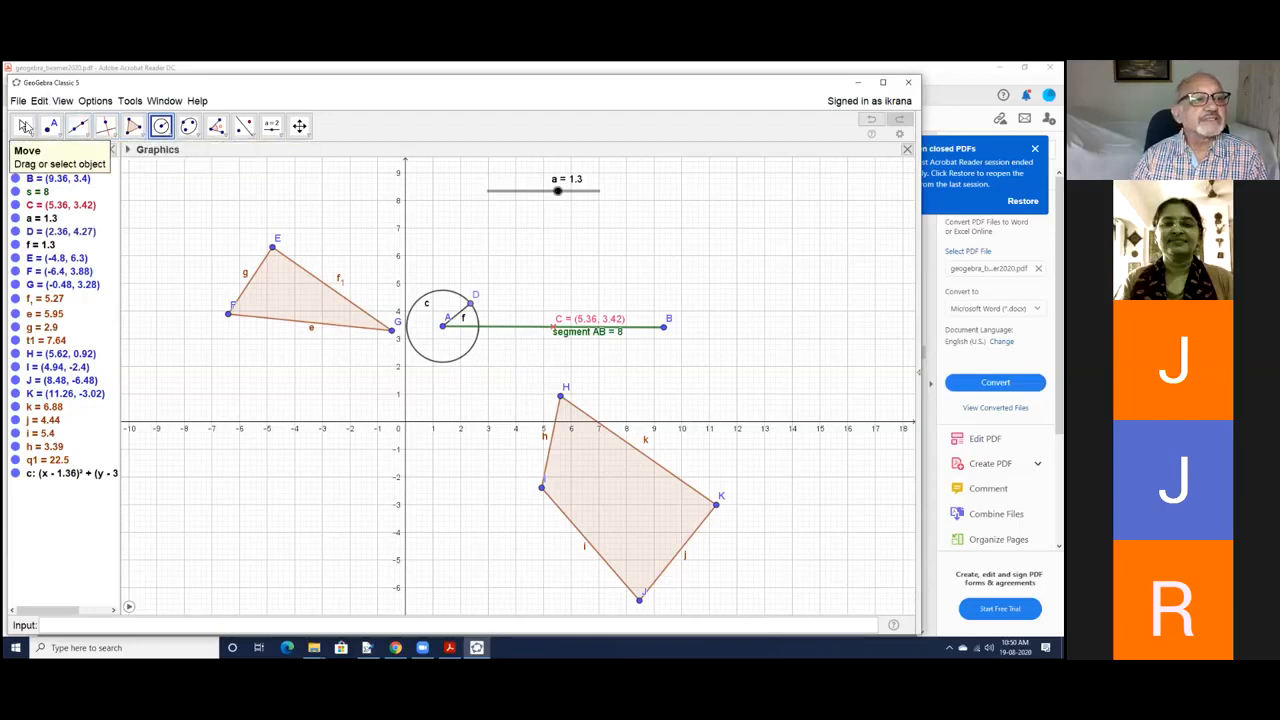
Step: Adjust slider a to 4.1, and run its animation, pausing it at -3.5
{"action": "left_click_drag", "start_coordinate": [558, 191], "coordinate": [593, 191]}
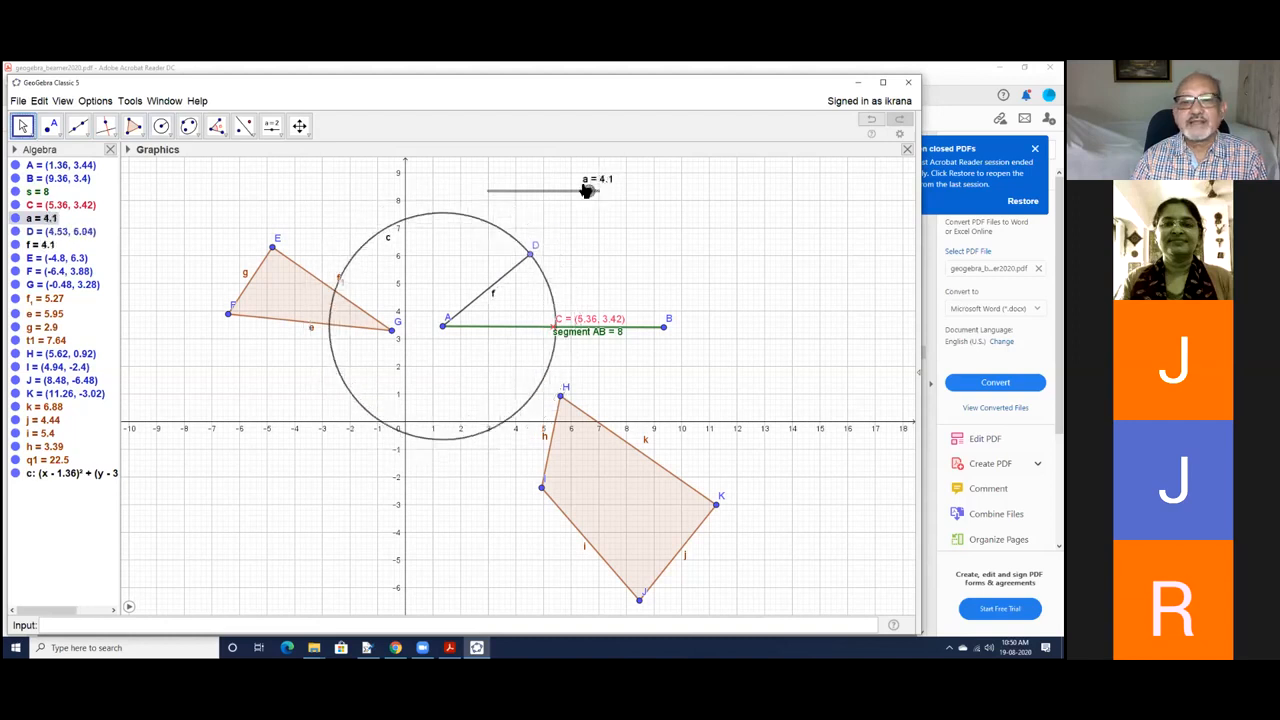
{"action": "right_click", "coordinate": [459, 440]}
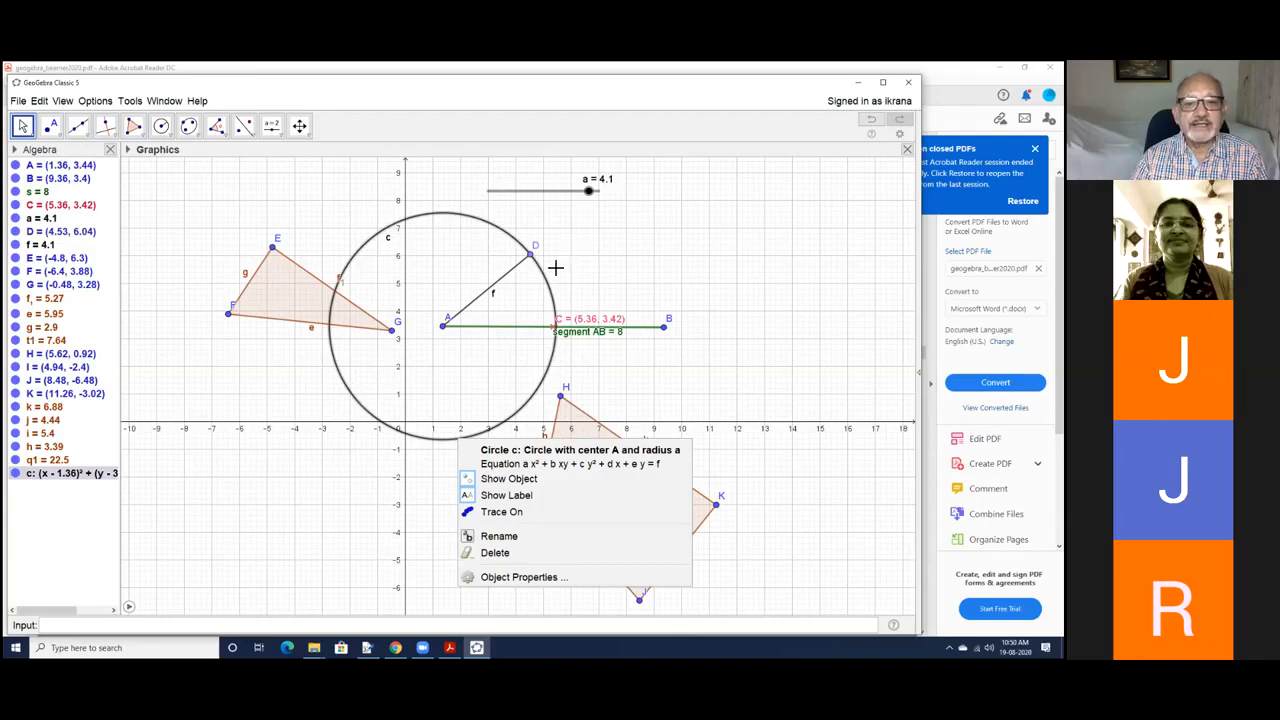
{"action": "left_click", "coordinate": [568, 201]}
{"action": "right_click", "coordinate": [575, 192]}
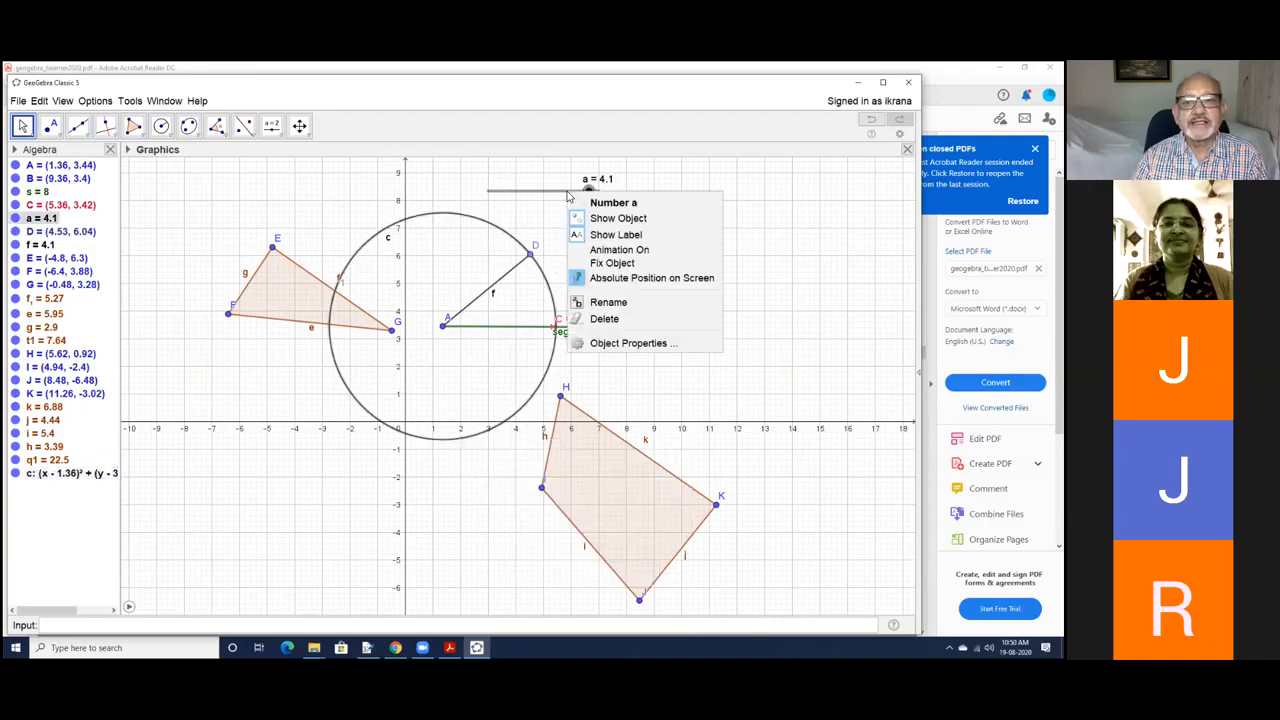
{"action": "left_click", "coordinate": [582, 248]}
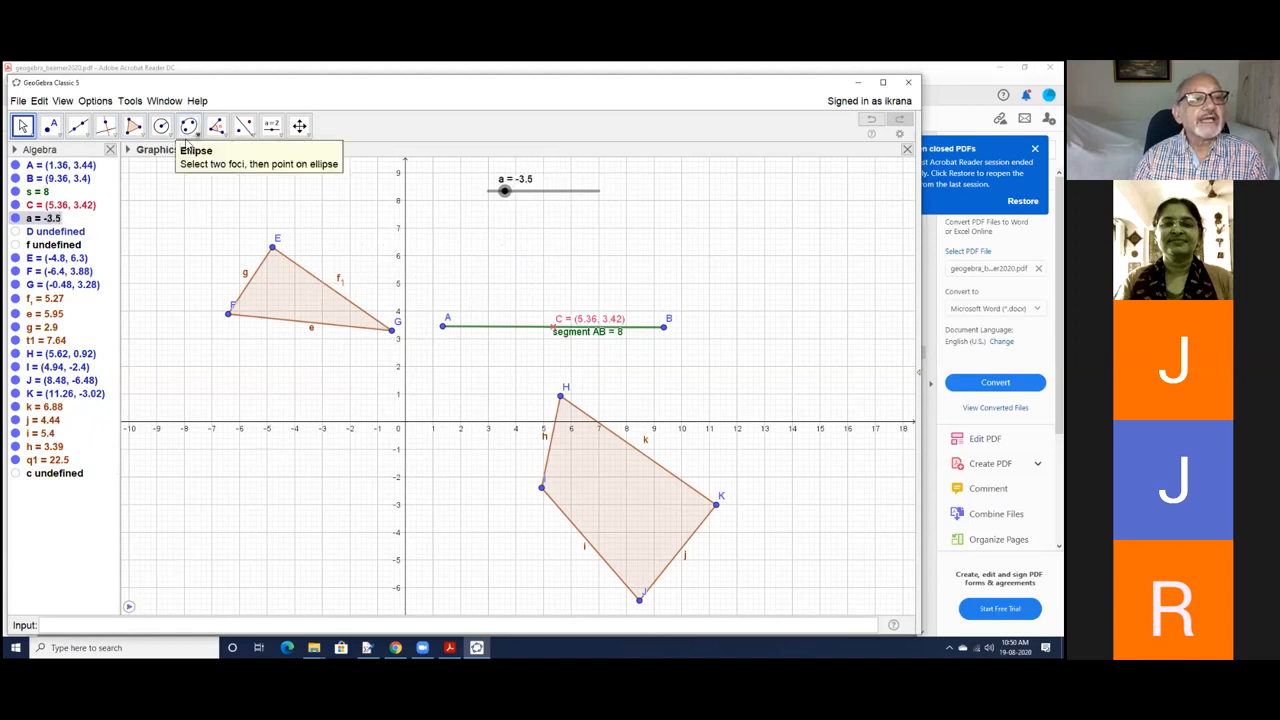
{"action": "left_click", "coordinate": [189, 130]}
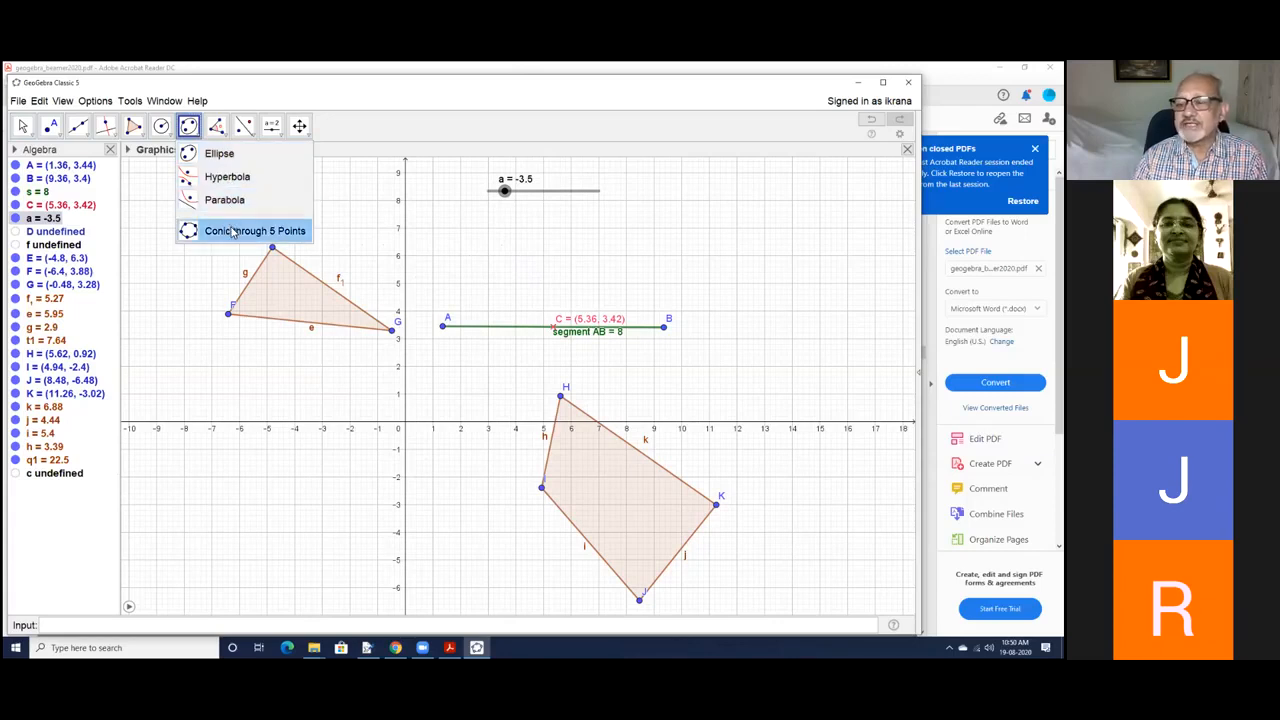
{"action": "left_click", "coordinate": [216, 127]}
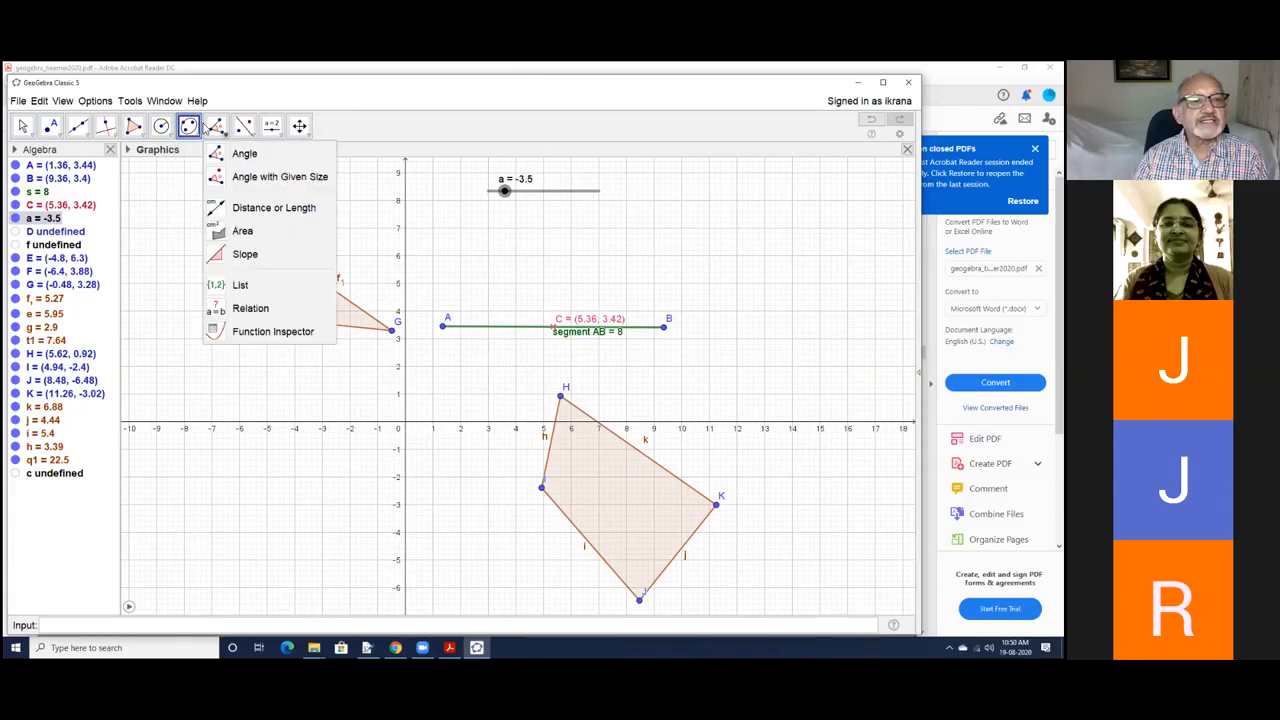
Step: Measure the quadrilateral's interior angles at vertices H and K with the Angle tool
{"action": "left_click", "coordinate": [242, 160]}
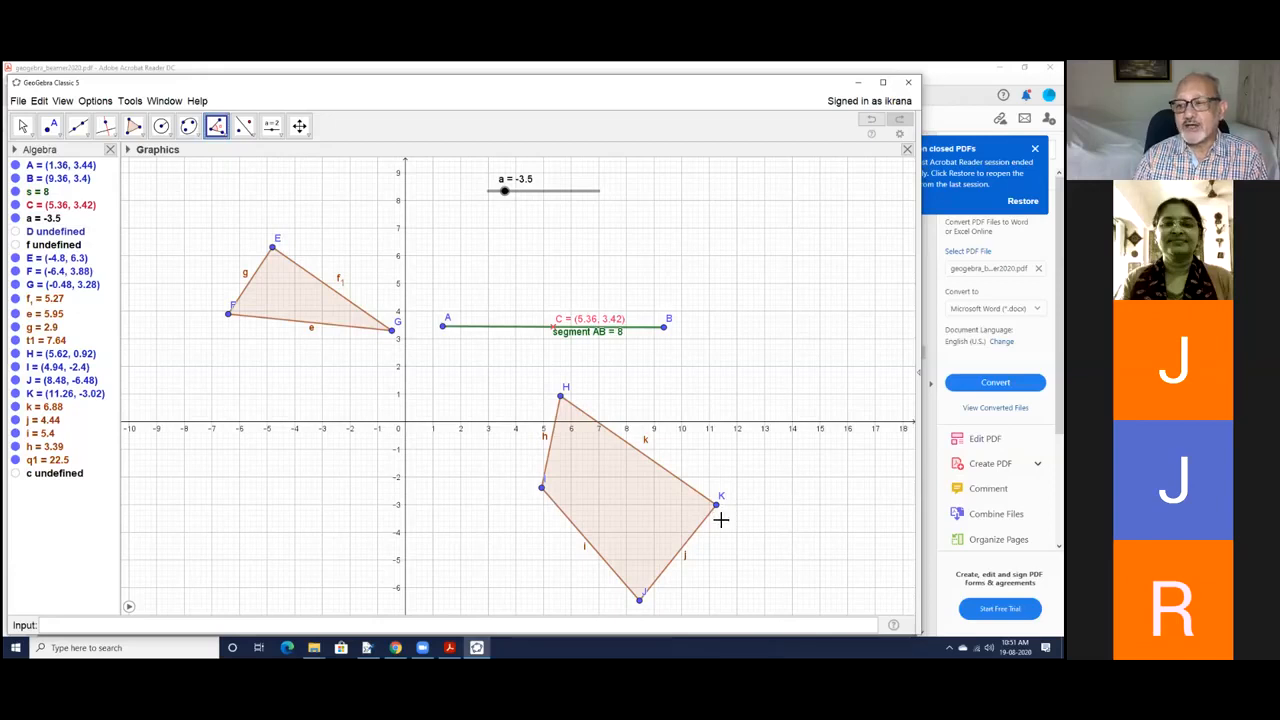
{"action": "left_click", "coordinate": [226, 136]}
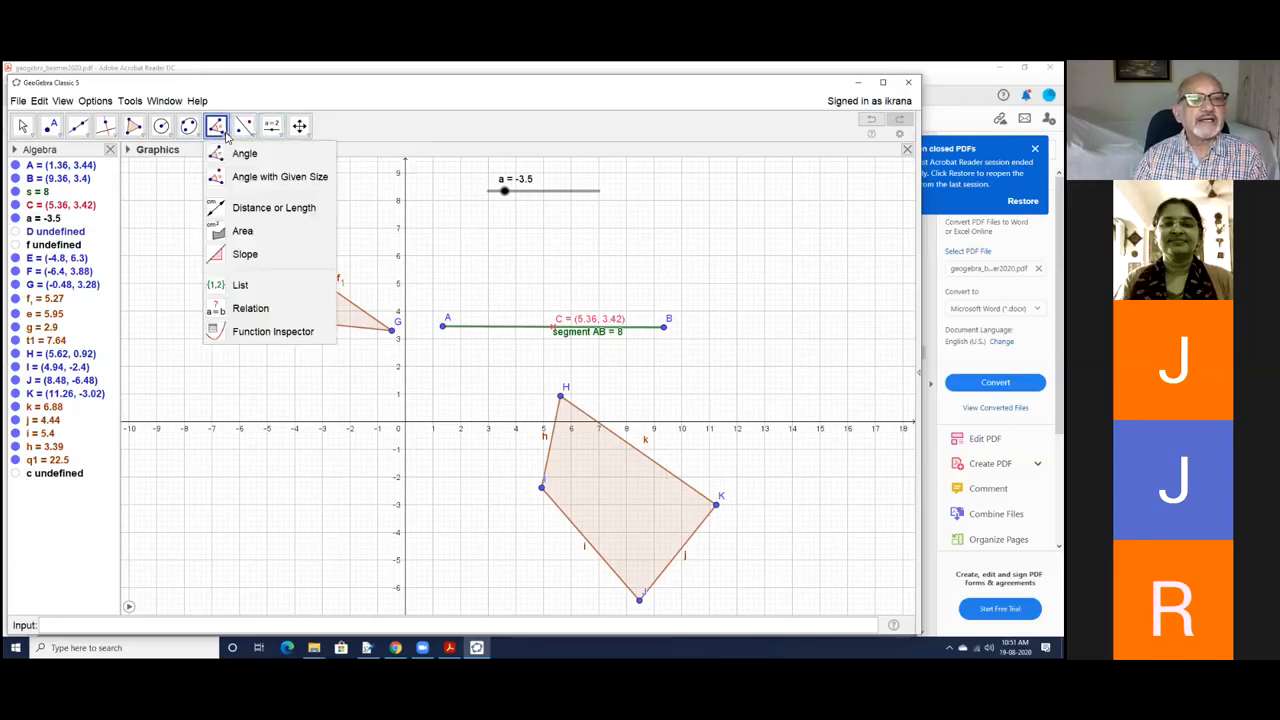
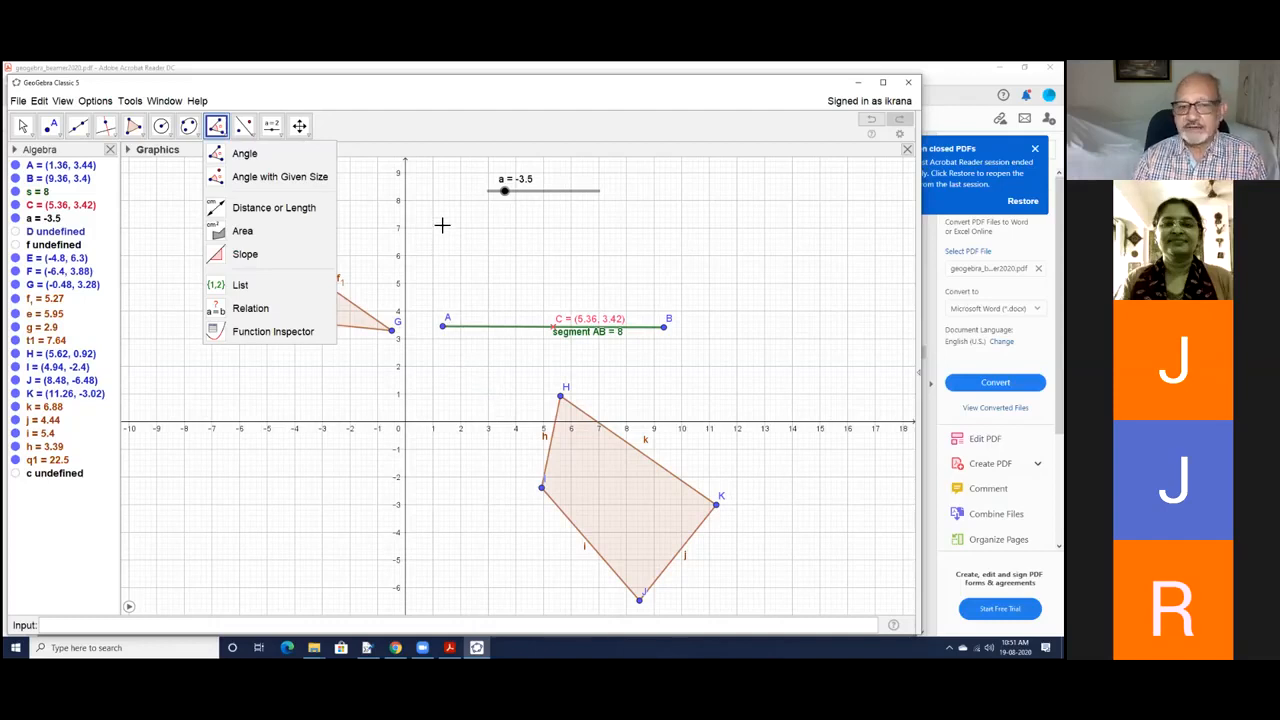
{"action": "left_click", "coordinate": [430, 140]}
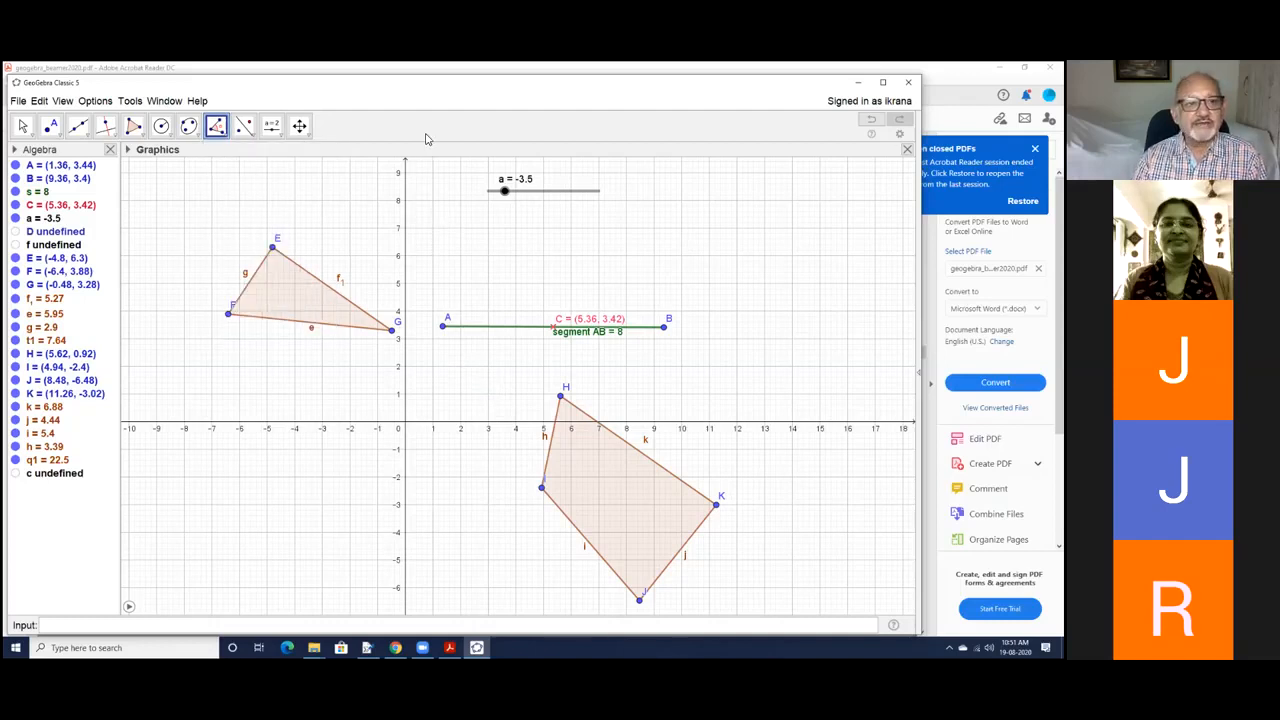
{"action": "left_click", "coordinate": [541, 488]}
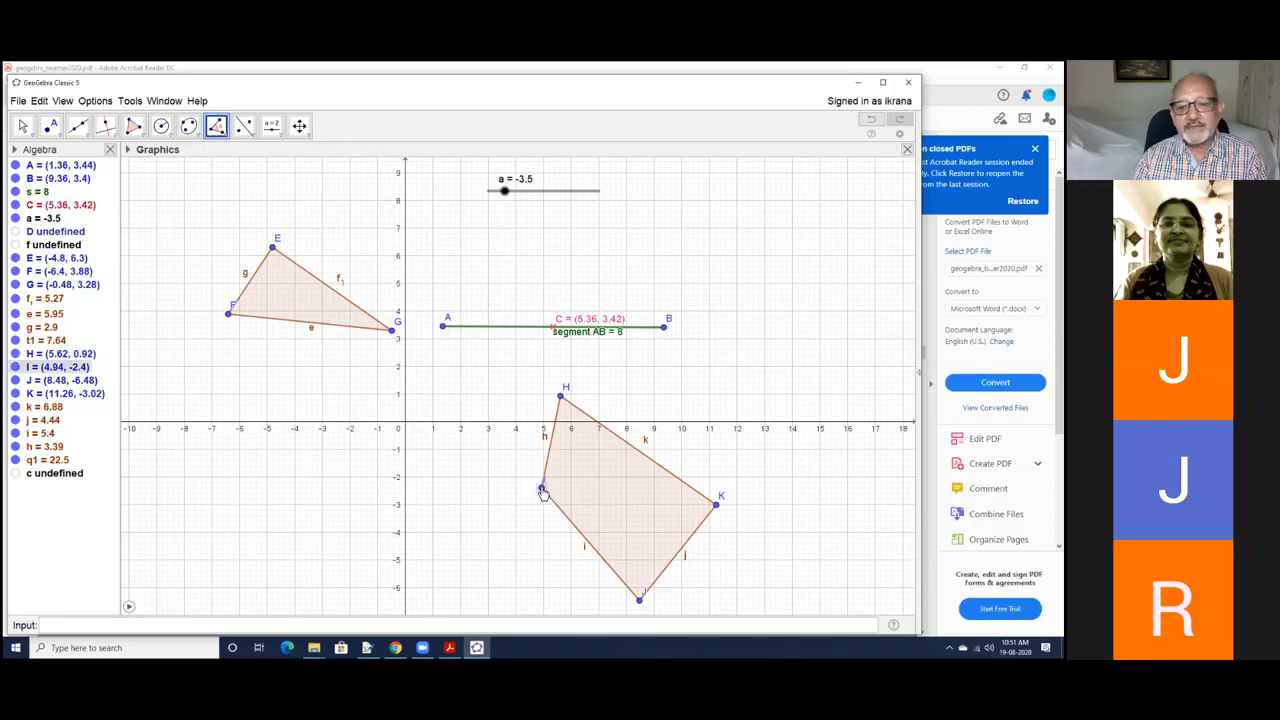
{"action": "left_click", "coordinate": [561, 397]}
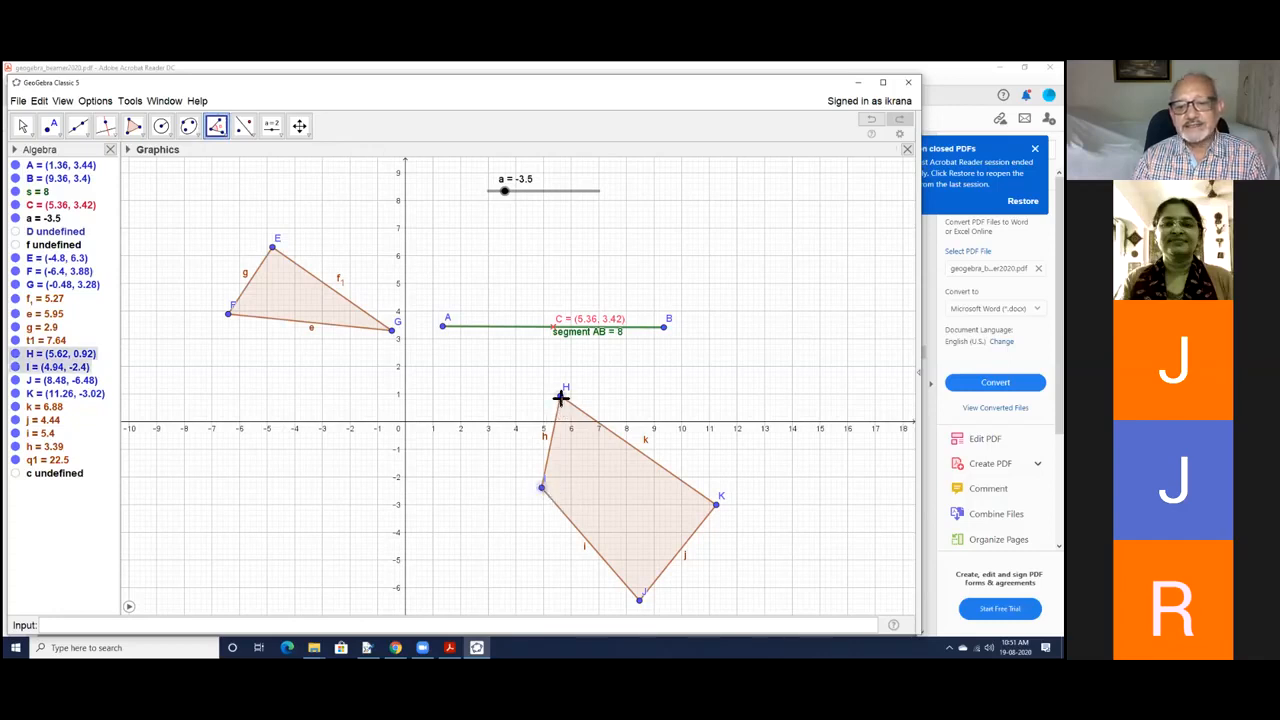
{"action": "left_click", "coordinate": [716, 504]}
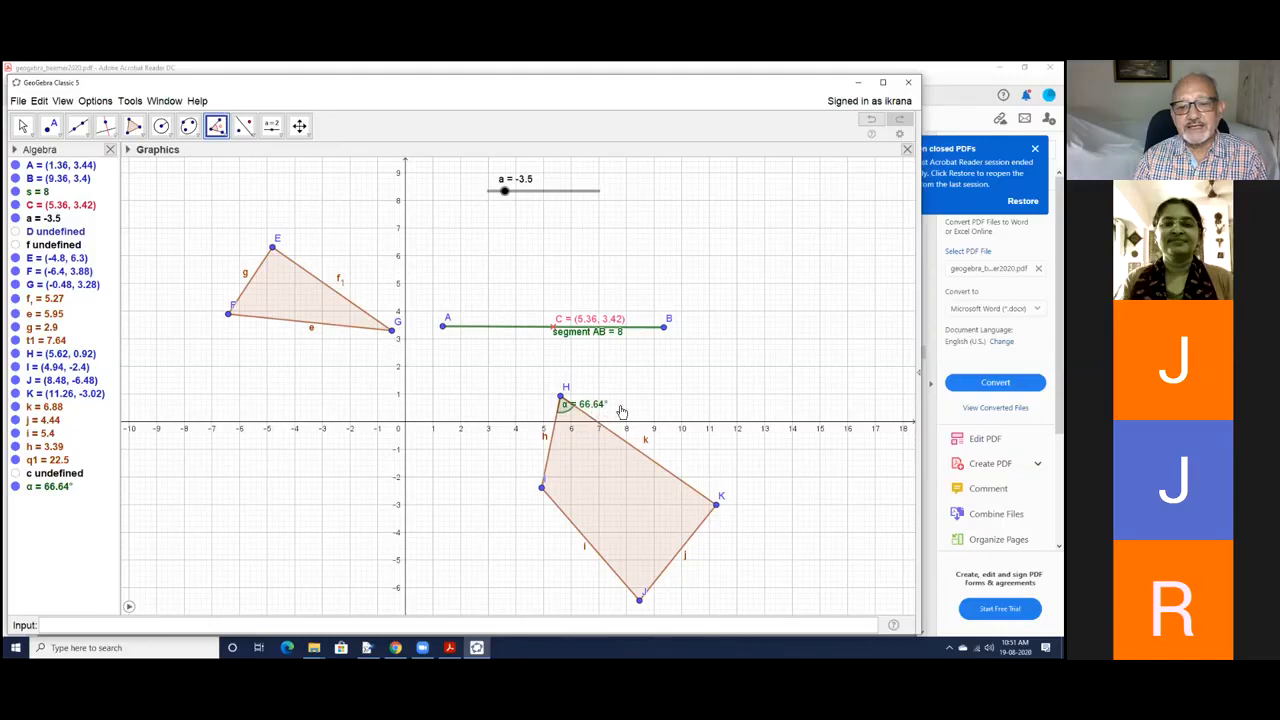
{"action": "left_click", "coordinate": [560, 397]}
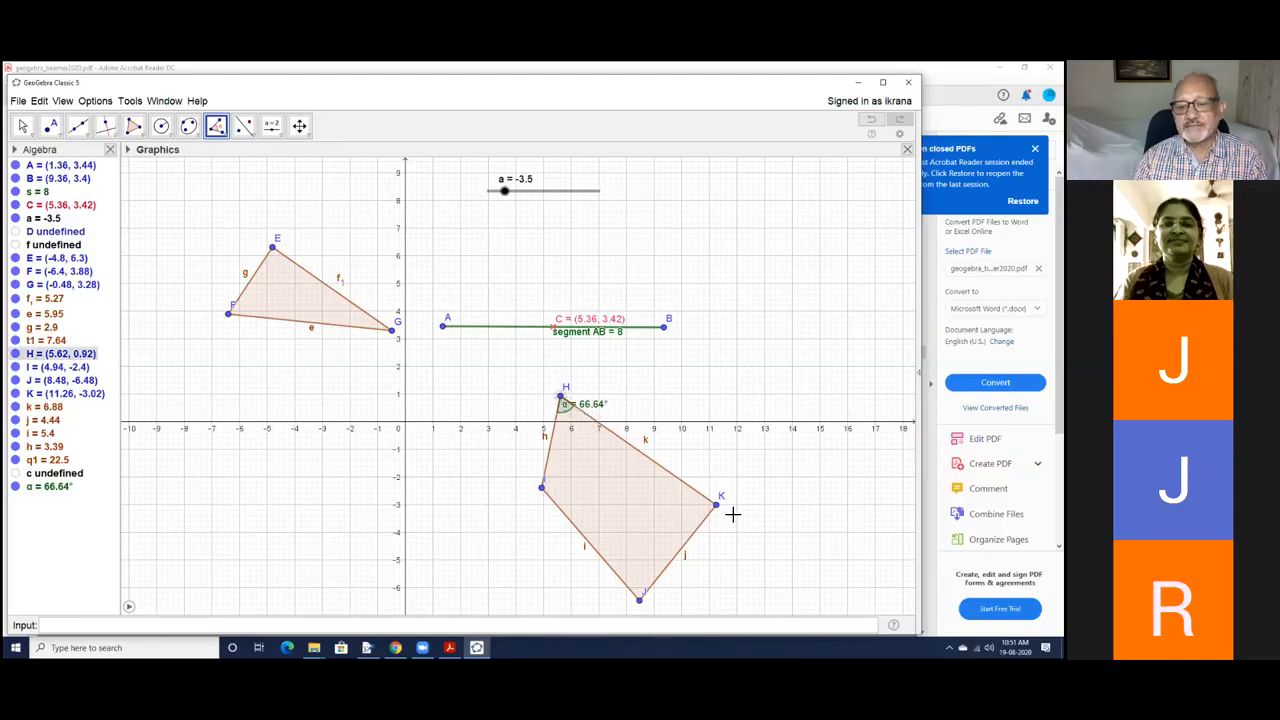
{"action": "left_click", "coordinate": [716, 508]}
{"action": "left_click", "coordinate": [640, 598]}
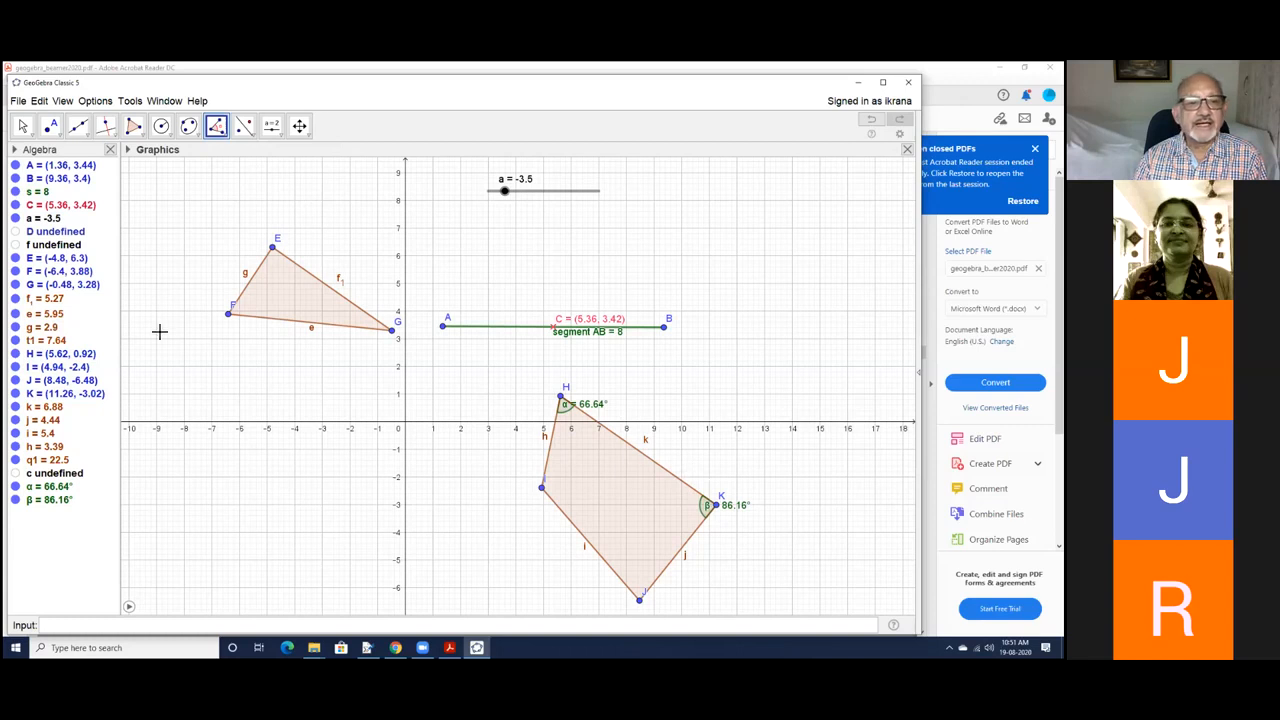
Step: Measure all three interior angles of triangle EFG, at vertices E, G and F
{"action": "left_click", "coordinate": [230, 316]}
{"action": "left_click", "coordinate": [274, 248]}
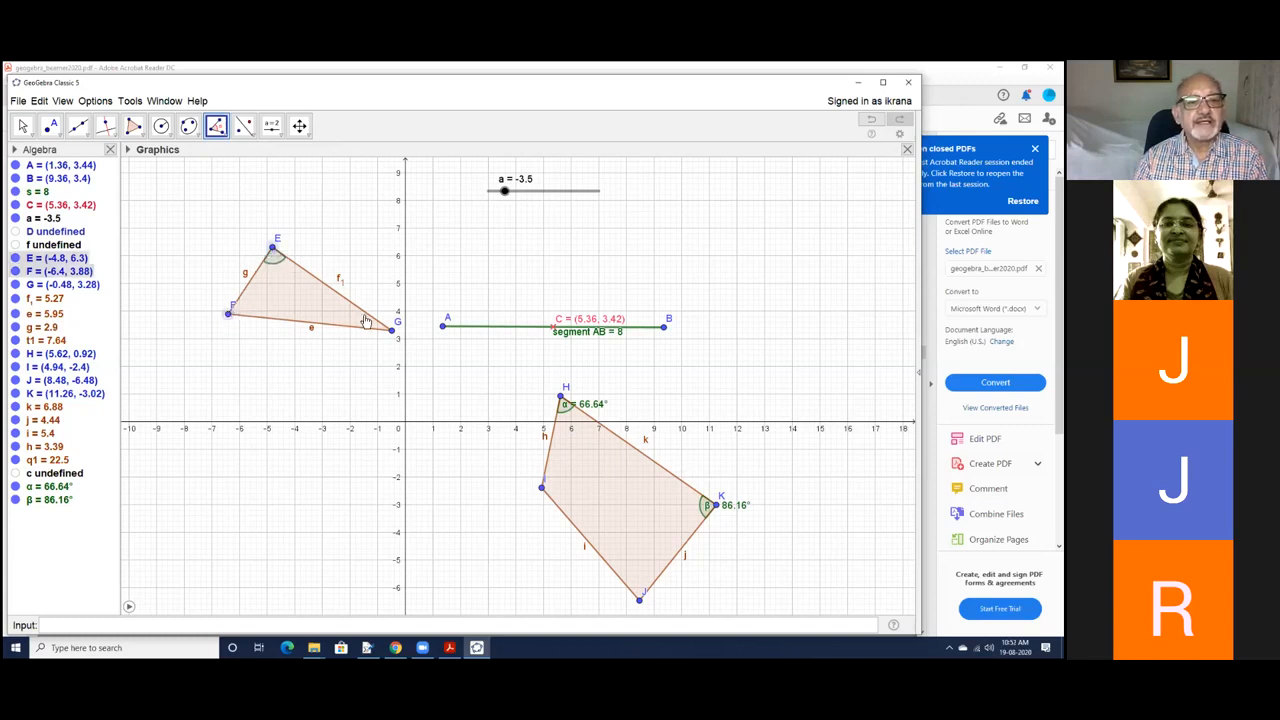
{"action": "left_click", "coordinate": [391, 331]}
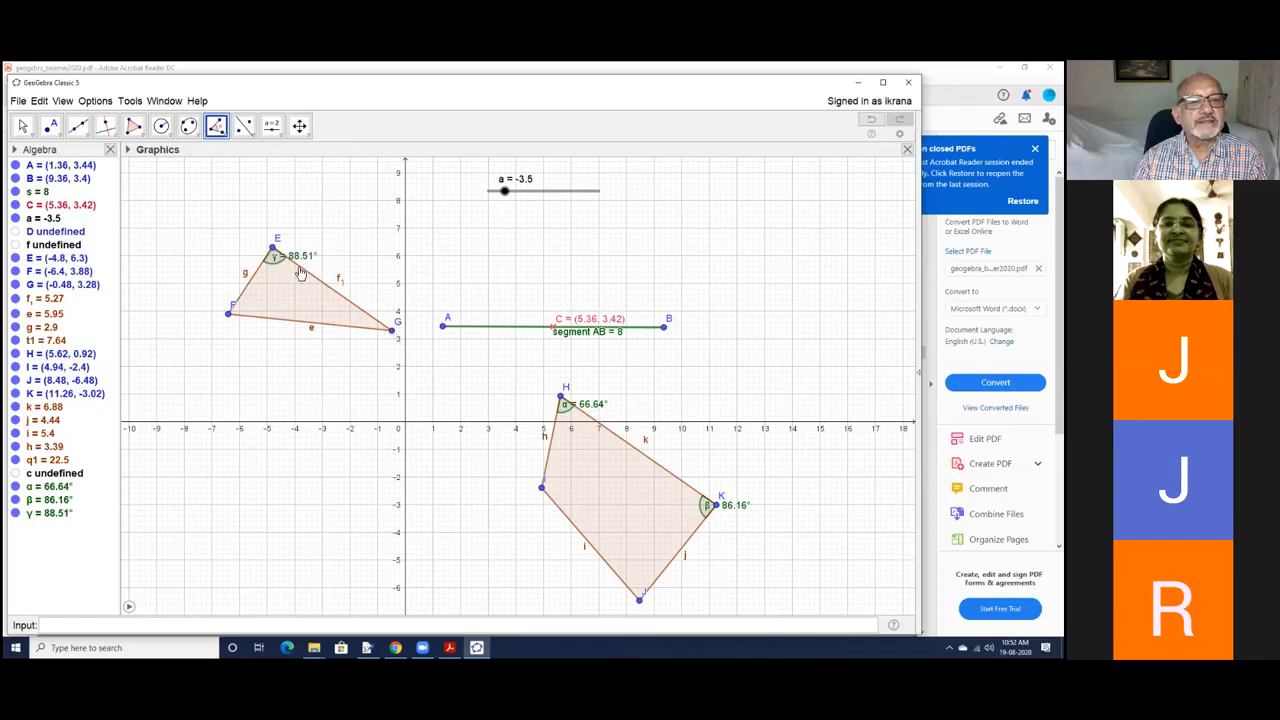
{"action": "left_click", "coordinate": [391, 331]}
{"action": "left_click", "coordinate": [230, 315]}
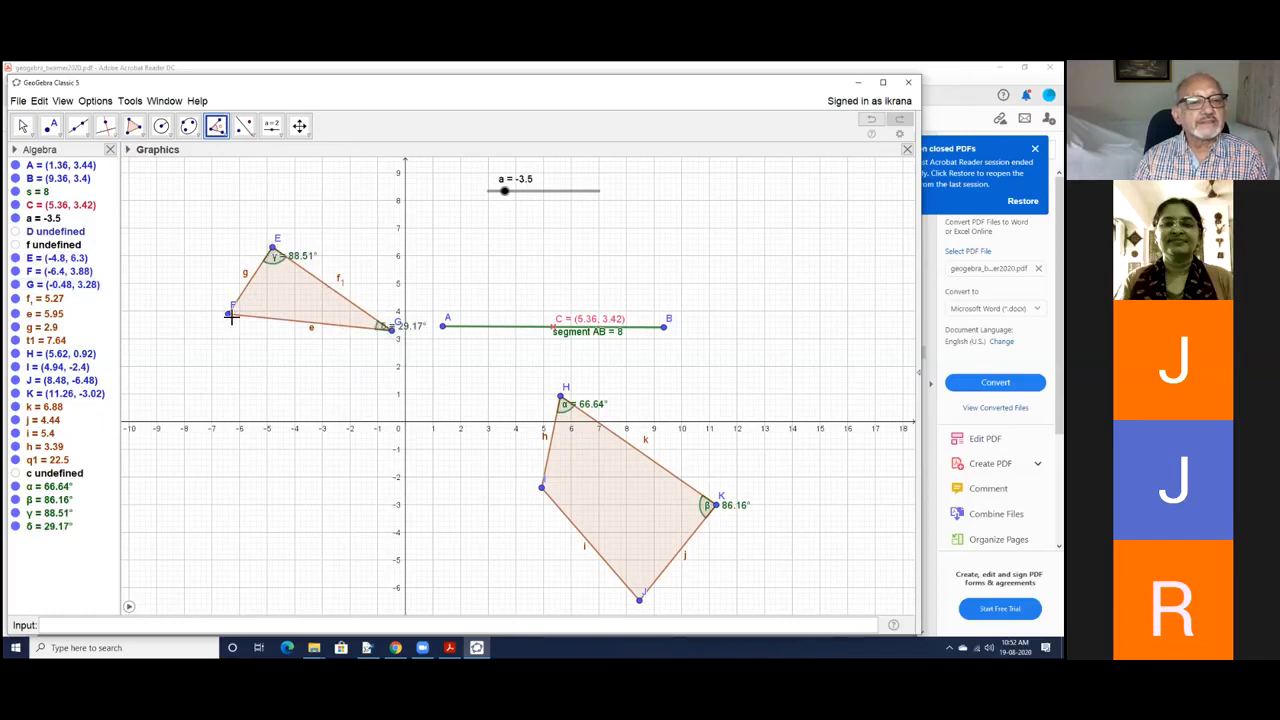
{"action": "left_click", "coordinate": [391, 331]}
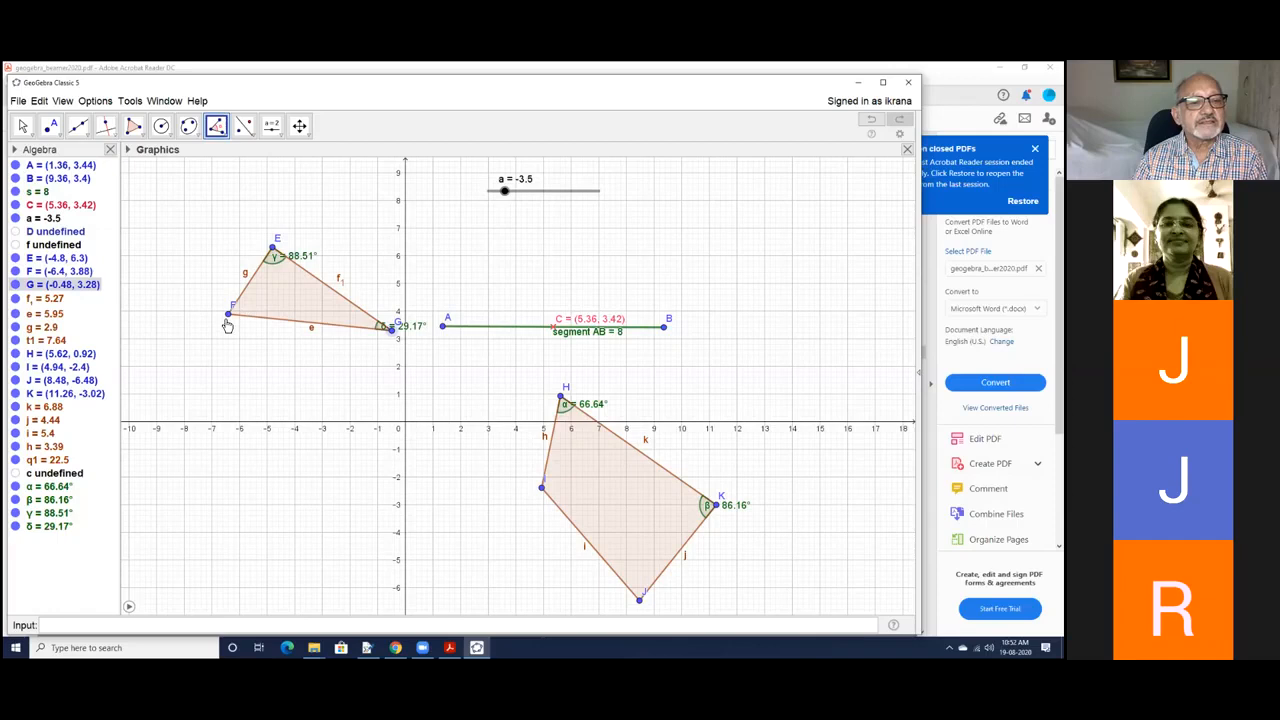
{"action": "left_click", "coordinate": [229, 314]}
{"action": "left_click", "coordinate": [275, 248]}
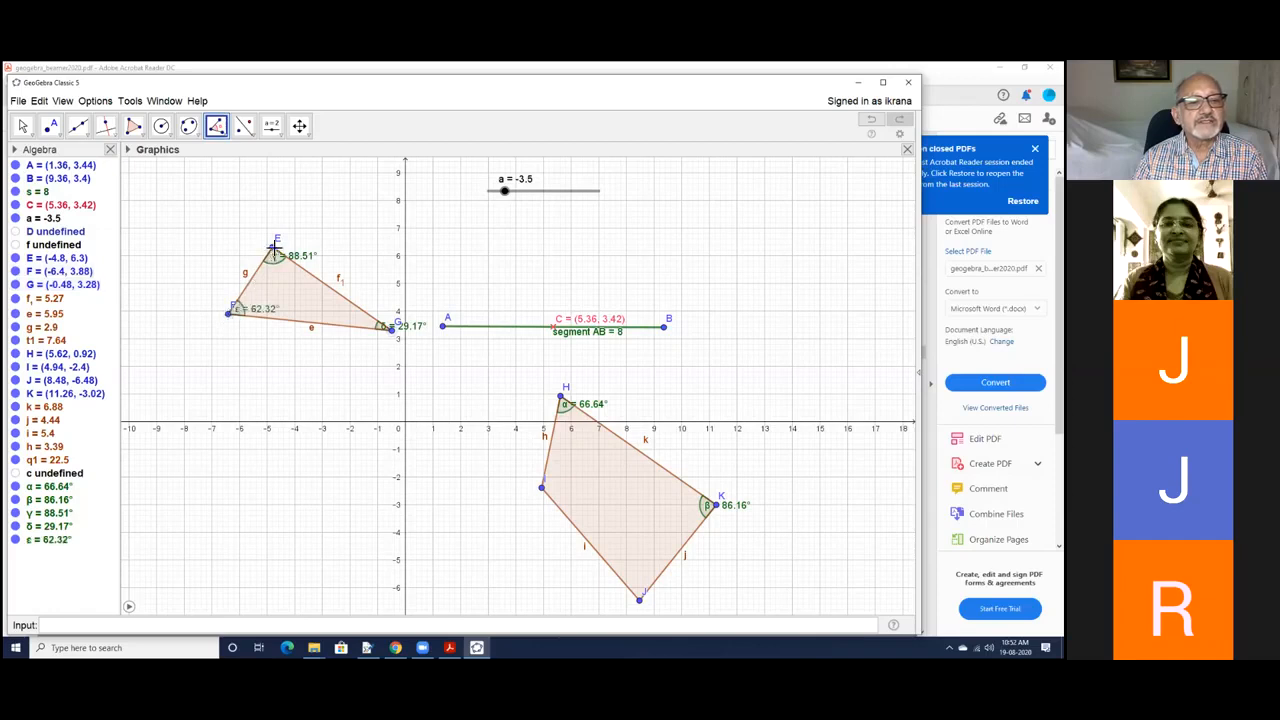
Step: Reposition the triangle's angle labels outside it: ε beside side g, δ below vertex G, and γ just right of vertex E
{"action": "left_click", "coordinate": [24, 126]}
{"action": "left_click_drag", "start_coordinate": [256, 312], "coordinate": [218, 282]}
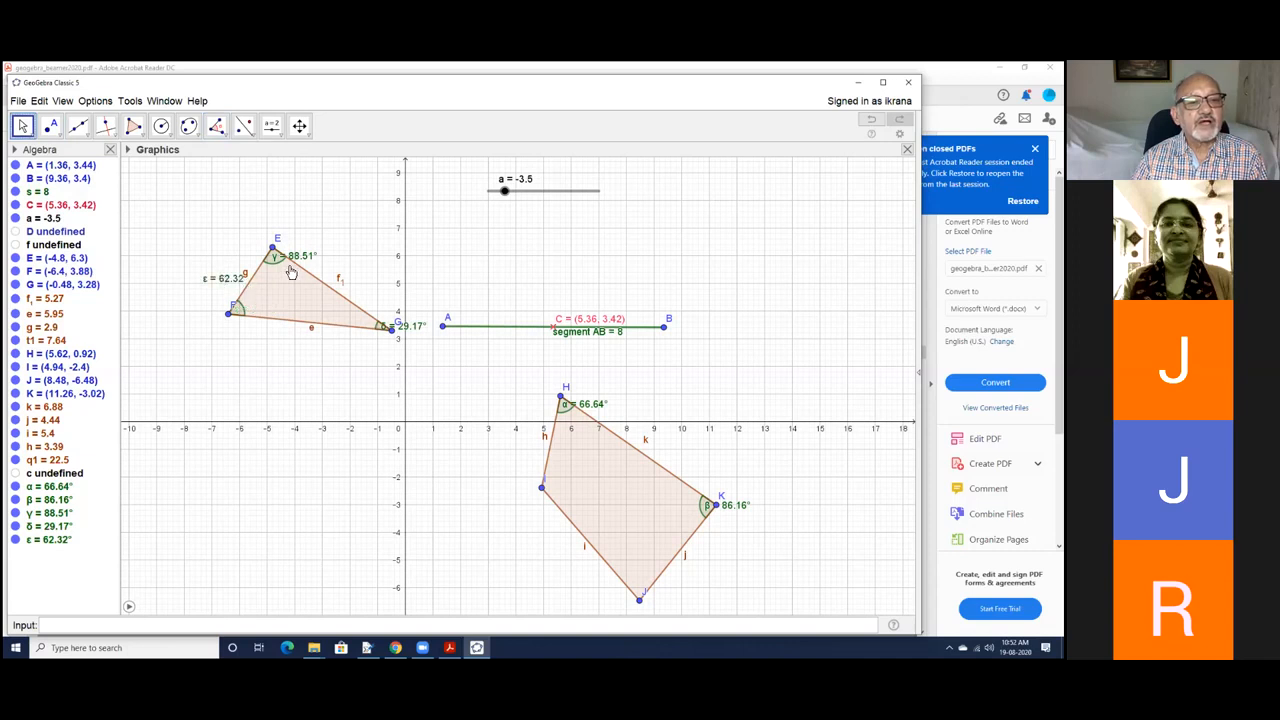
{"action": "left_click_drag", "start_coordinate": [298, 257], "coordinate": [242, 249]}
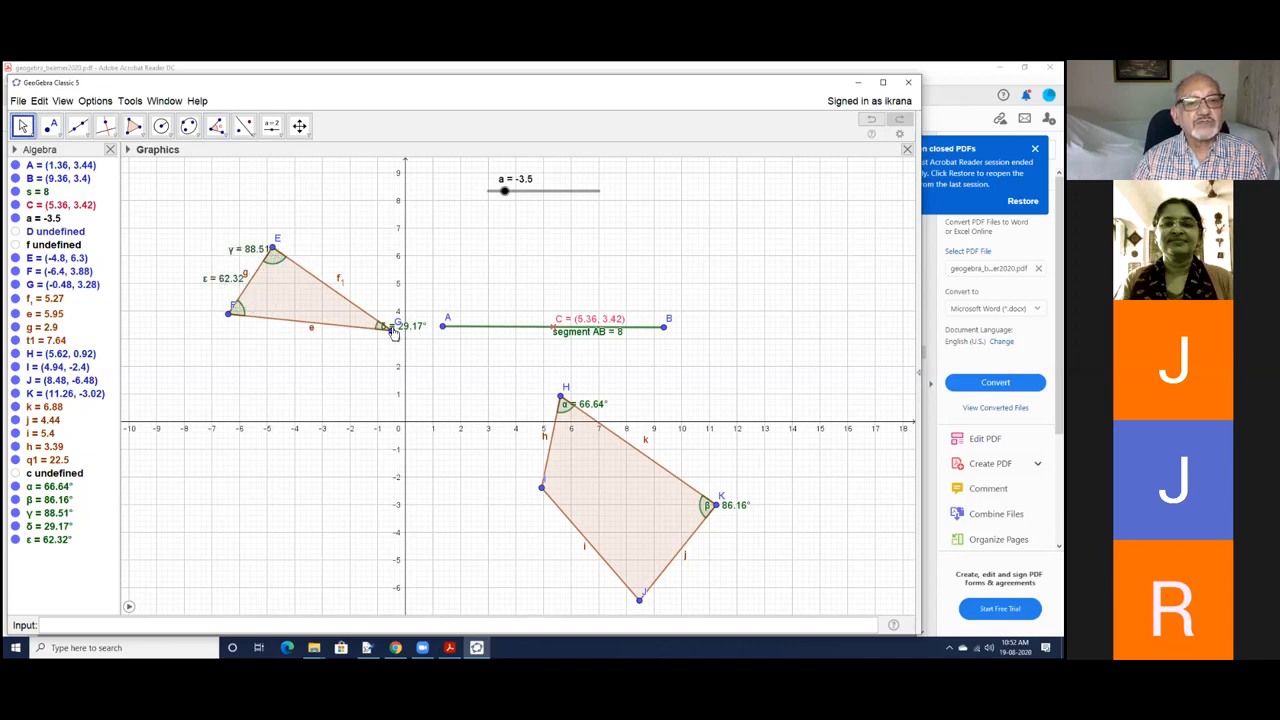
{"action": "left_click_drag", "start_coordinate": [393, 333], "coordinate": [270, 385]}
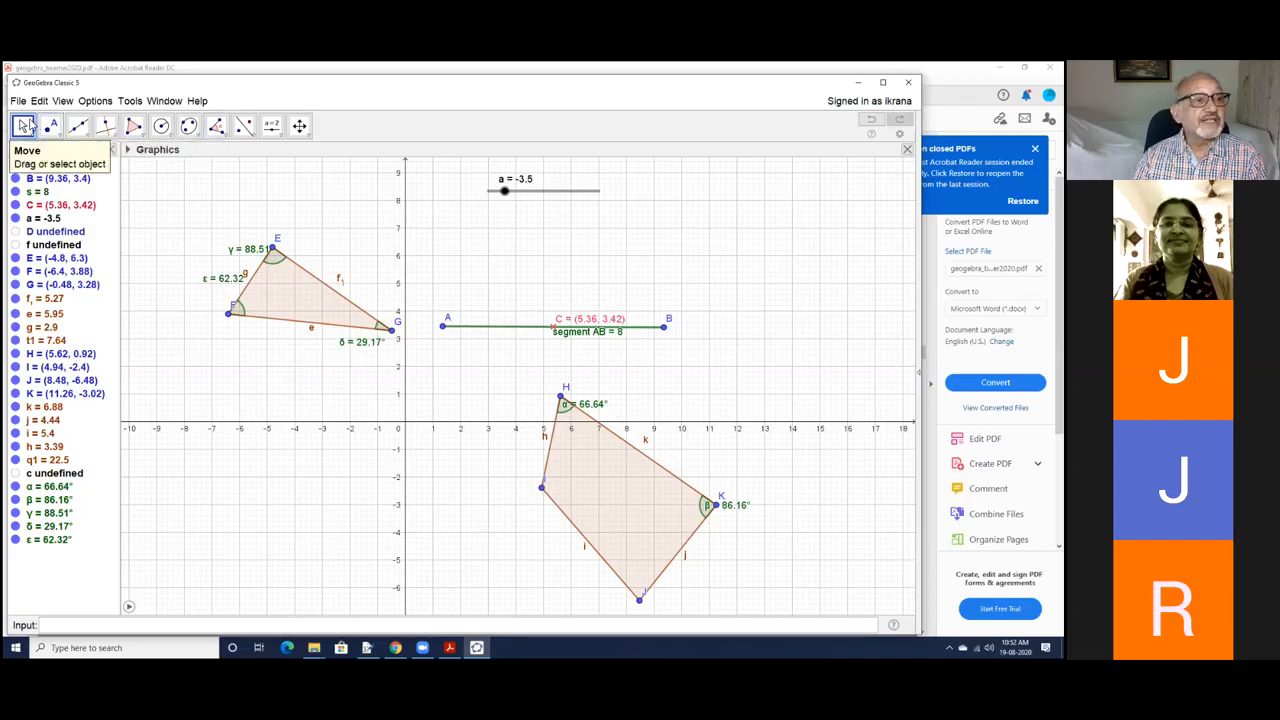
{"action": "left_click_drag", "start_coordinate": [268, 249], "coordinate": [331, 246]}
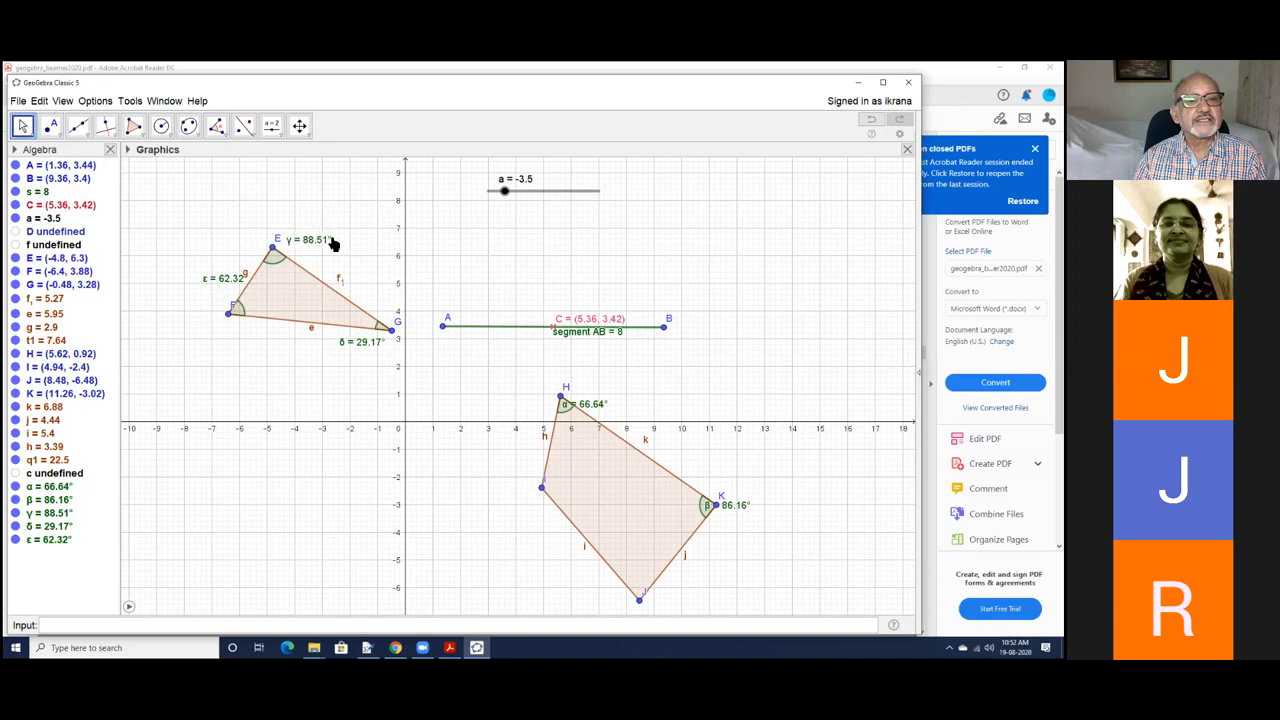
Step: Move triangle vertex E up and right to about (-2.76, 8.08)
{"action": "left_click", "coordinate": [28, 147]}
{"action": "left_click", "coordinate": [27, 155]}
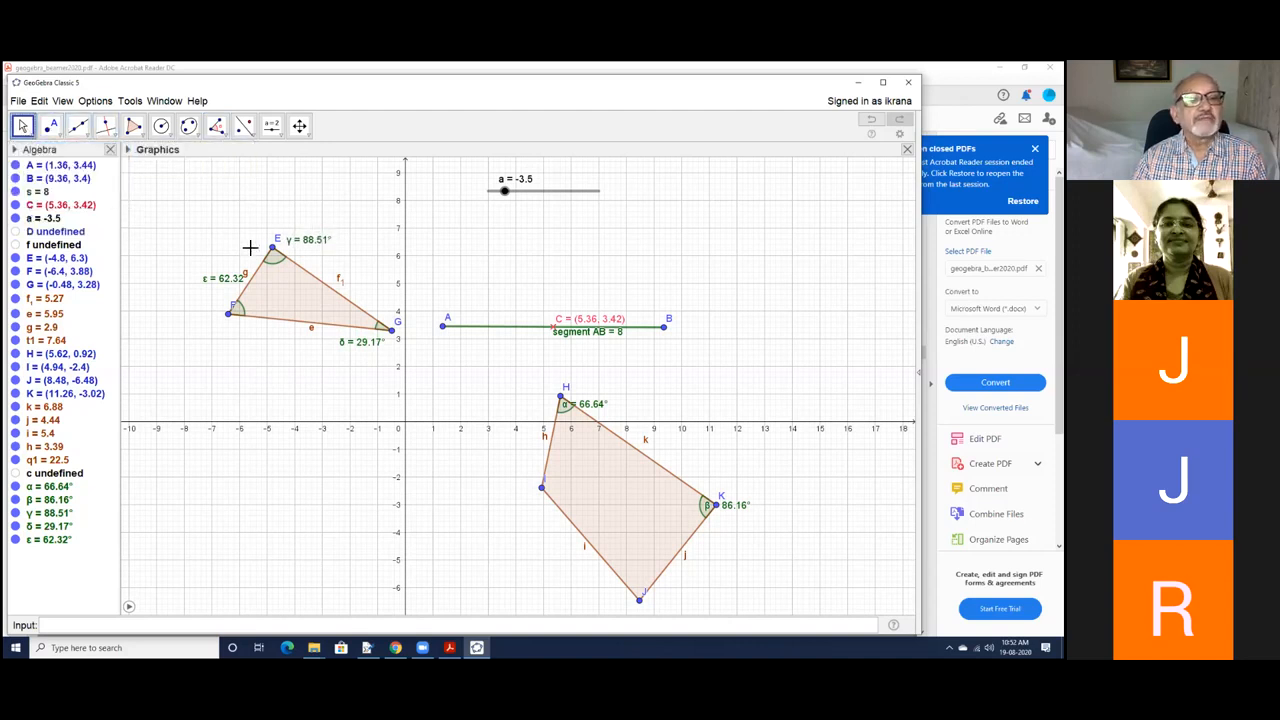
{"action": "left_click_drag", "start_coordinate": [274, 254], "coordinate": [328, 200]}
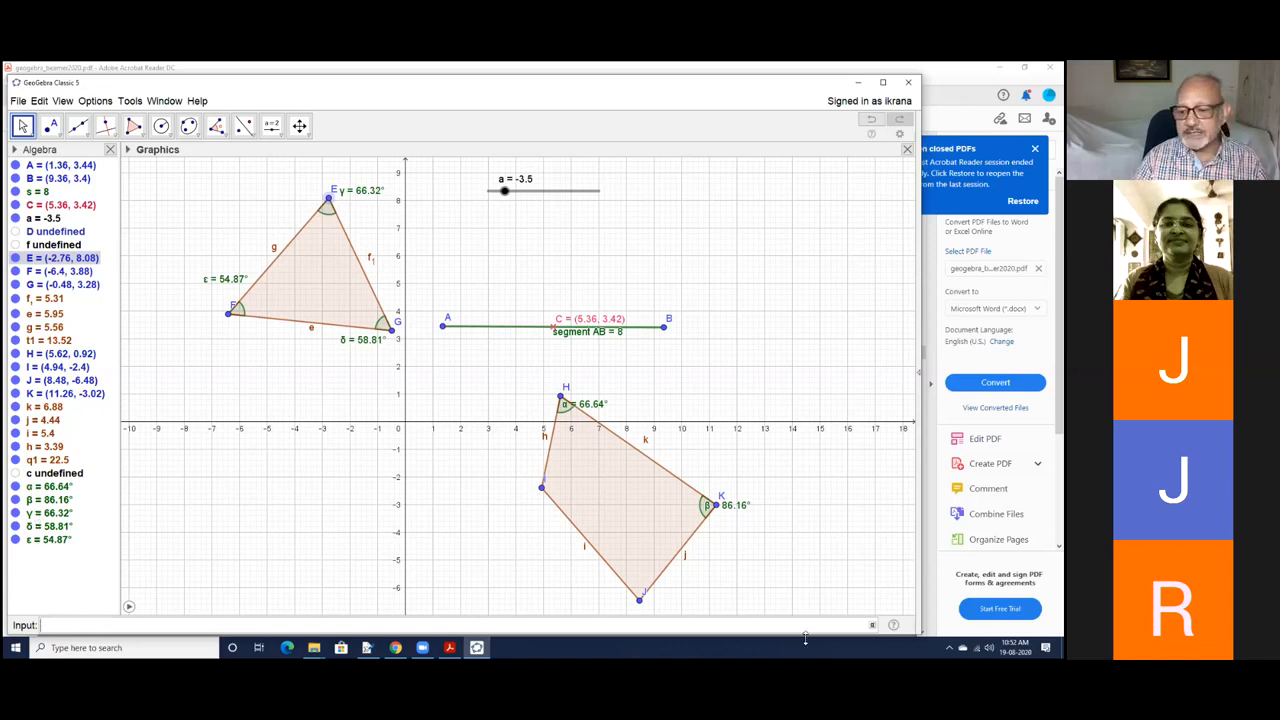
Step: Define the sum of the triangle's three angles as η=ε+δ+γ using the Greek symbols
{"action": "left_click", "coordinate": [872, 625]}
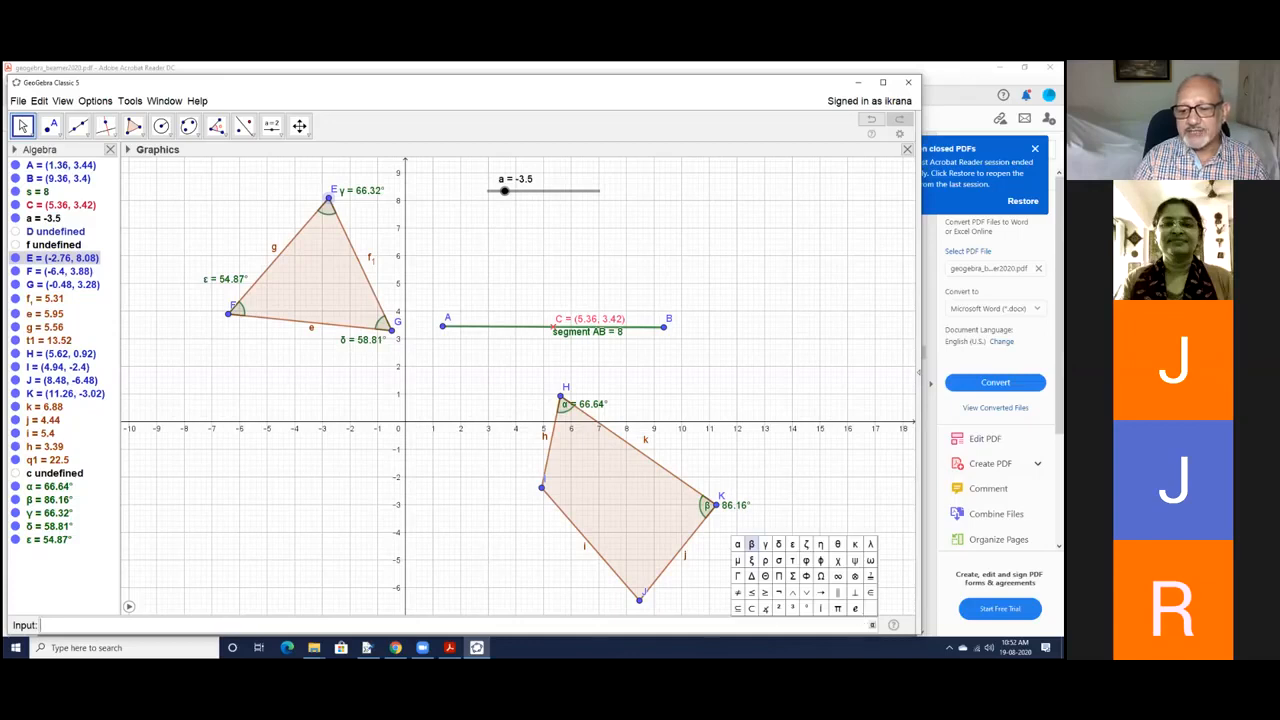
{"action": "left_click", "coordinate": [821, 545]}
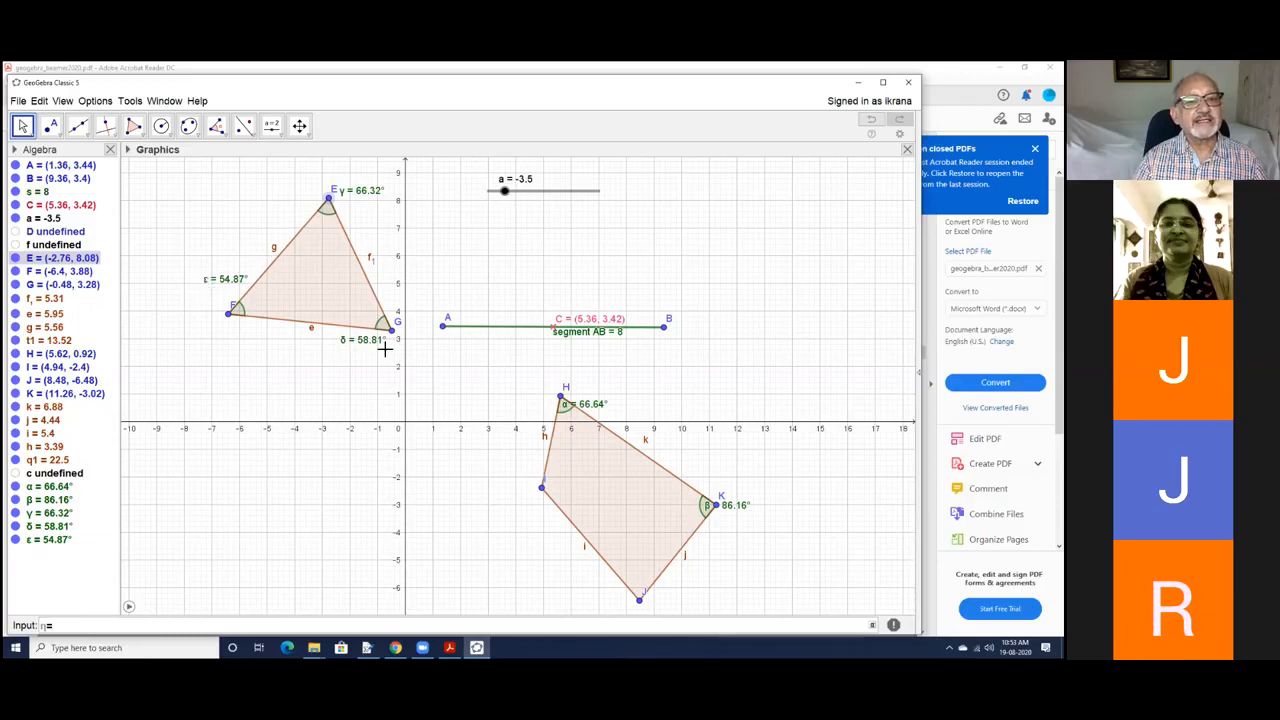
{"action": "left_click", "coordinate": [206, 281]}
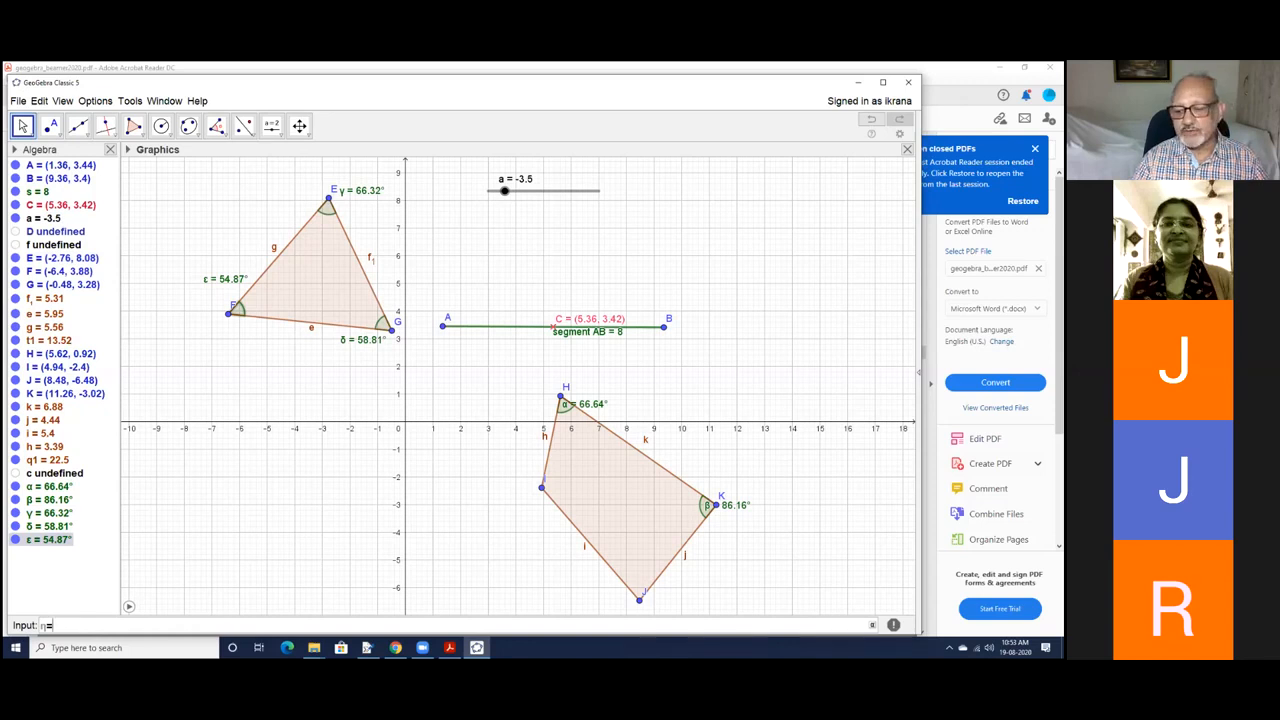
{"action": "left_click", "coordinate": [873, 625]}
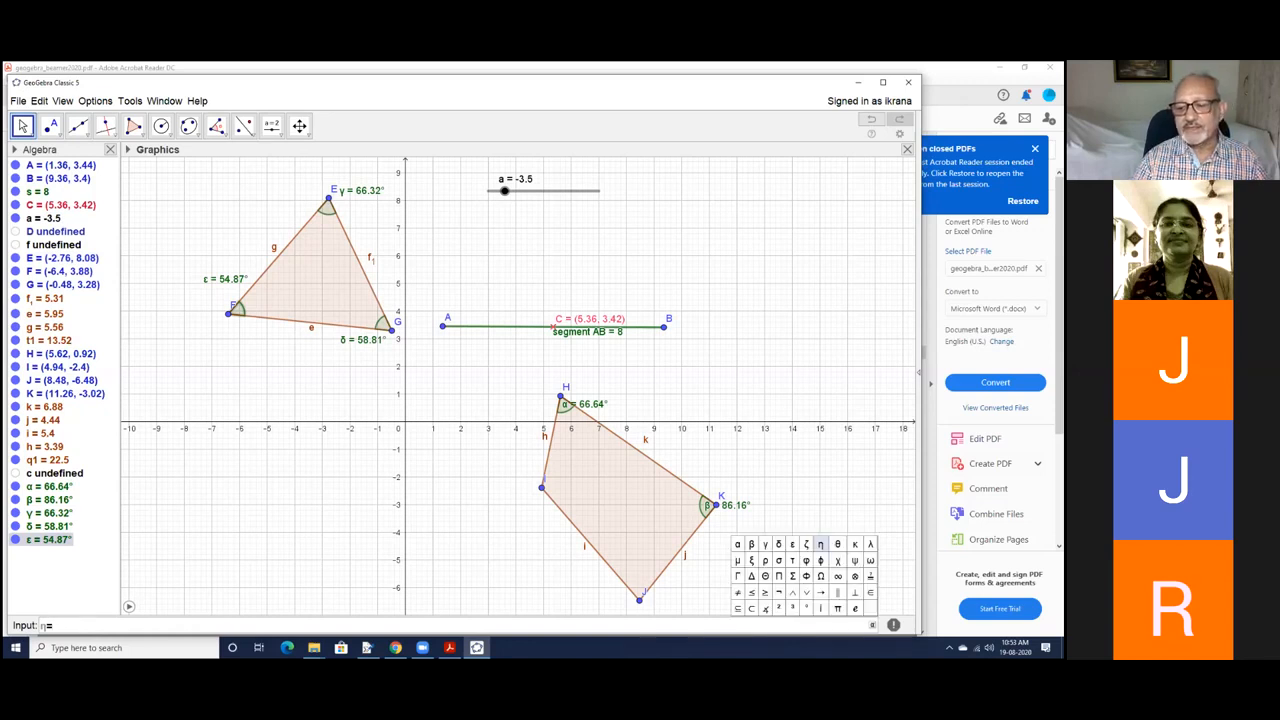
{"action": "left_click", "coordinate": [793, 546]}
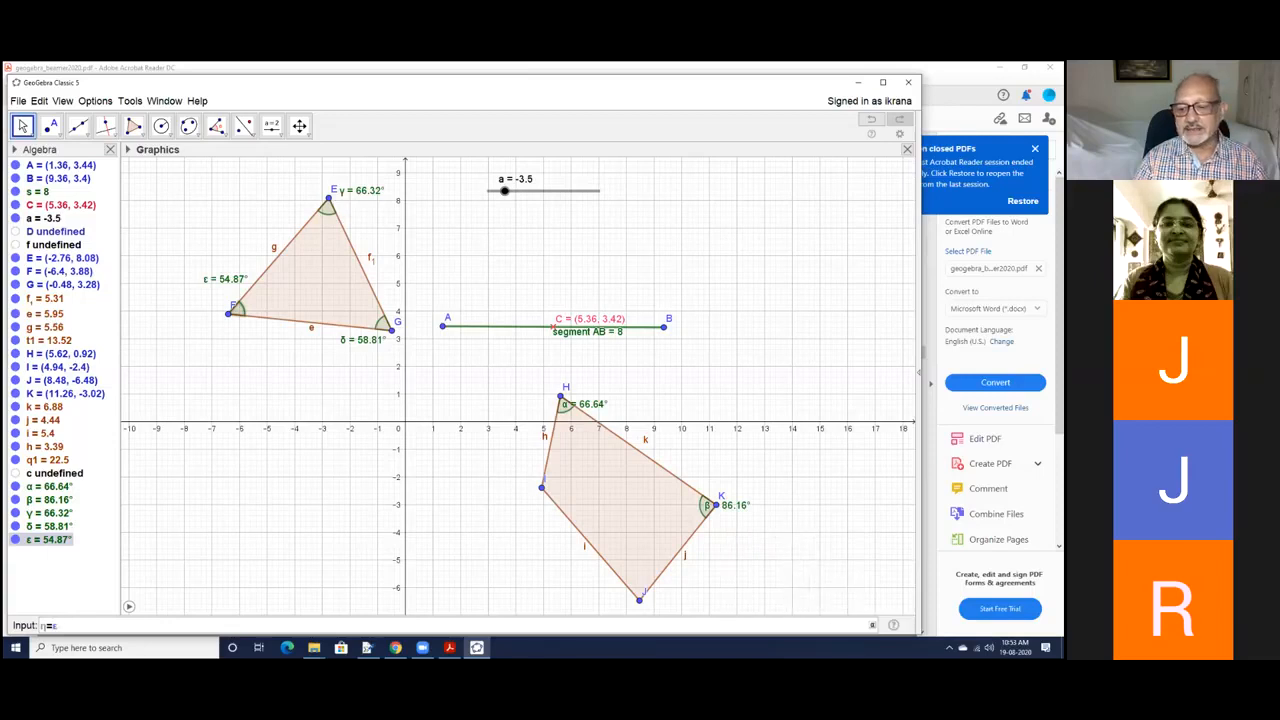
{"action": "left_click", "coordinate": [872, 625]}
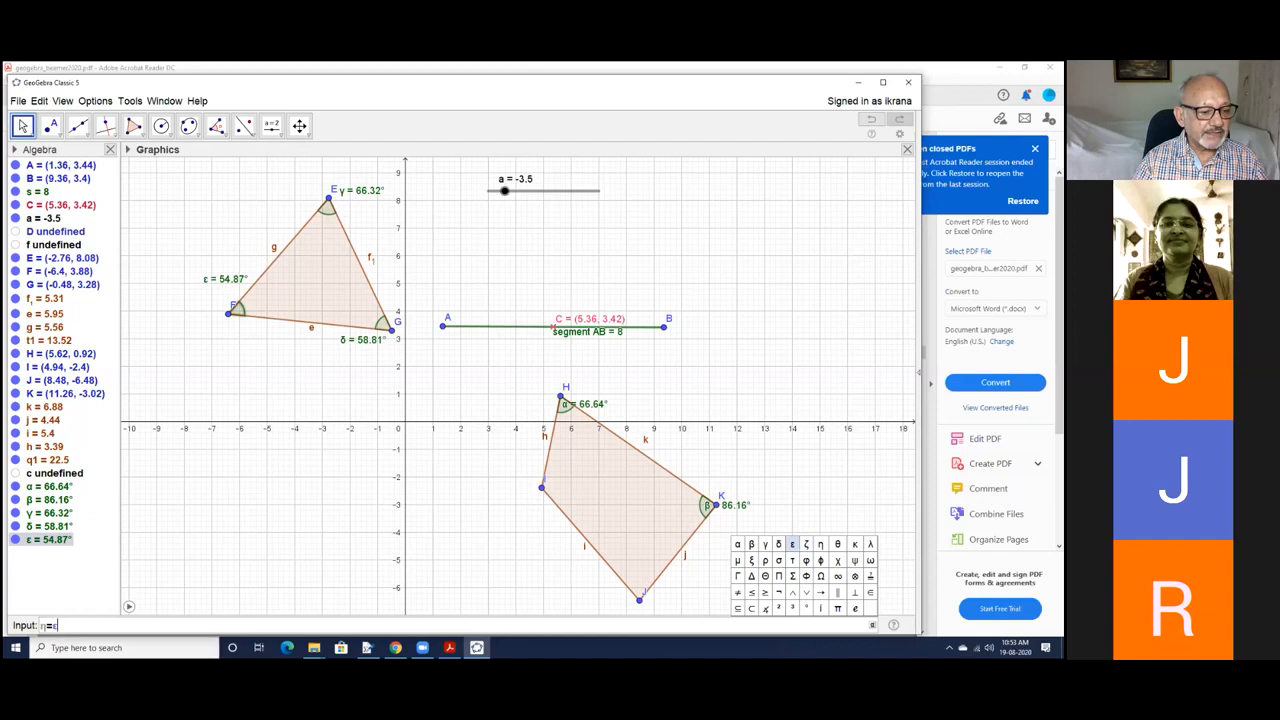
{"action": "left_click", "coordinate": [88, 630]}
{"action": "type", "text": "+"}
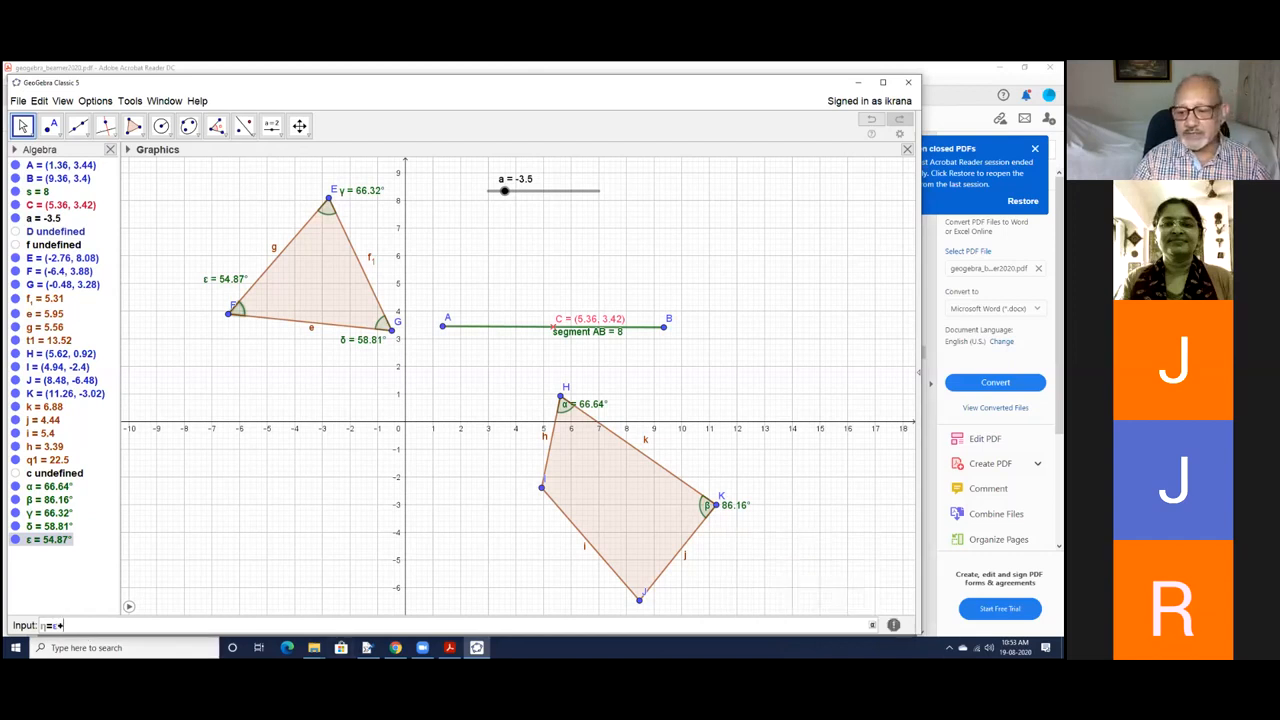
{"action": "left_click", "coordinate": [872, 625]}
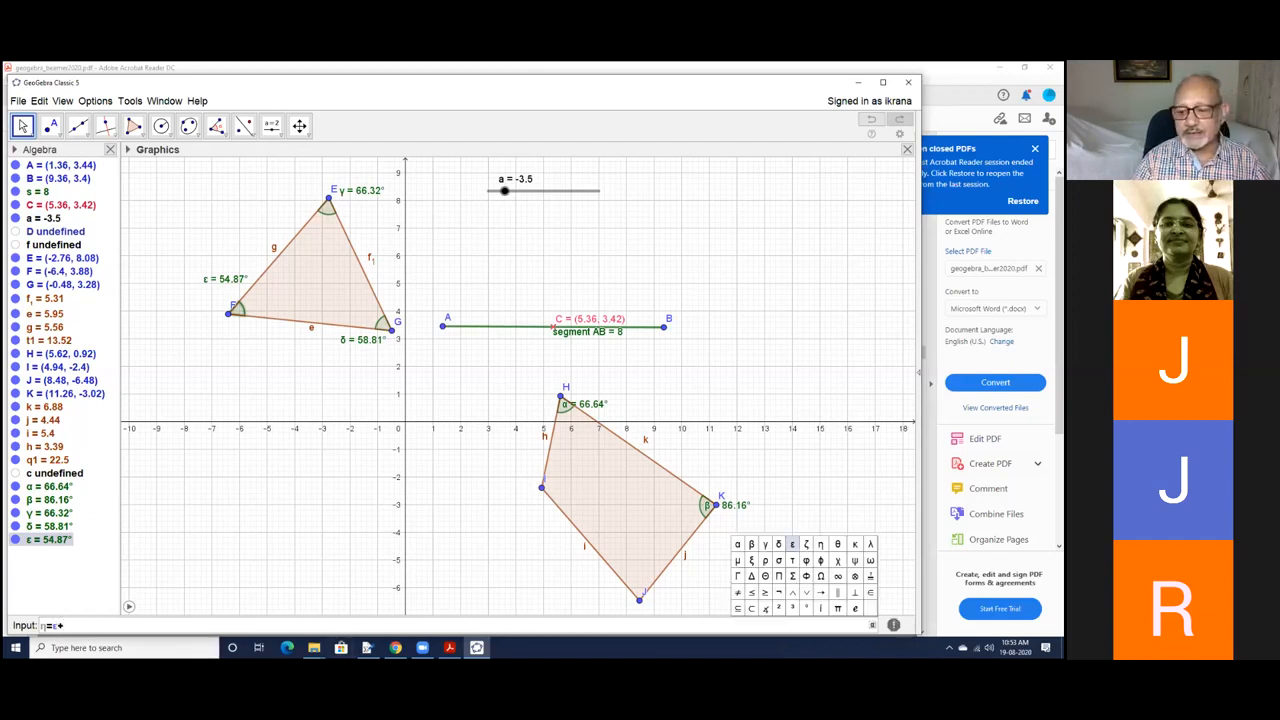
{"action": "left_click", "coordinate": [780, 547]}
{"action": "type", "text": "+"}
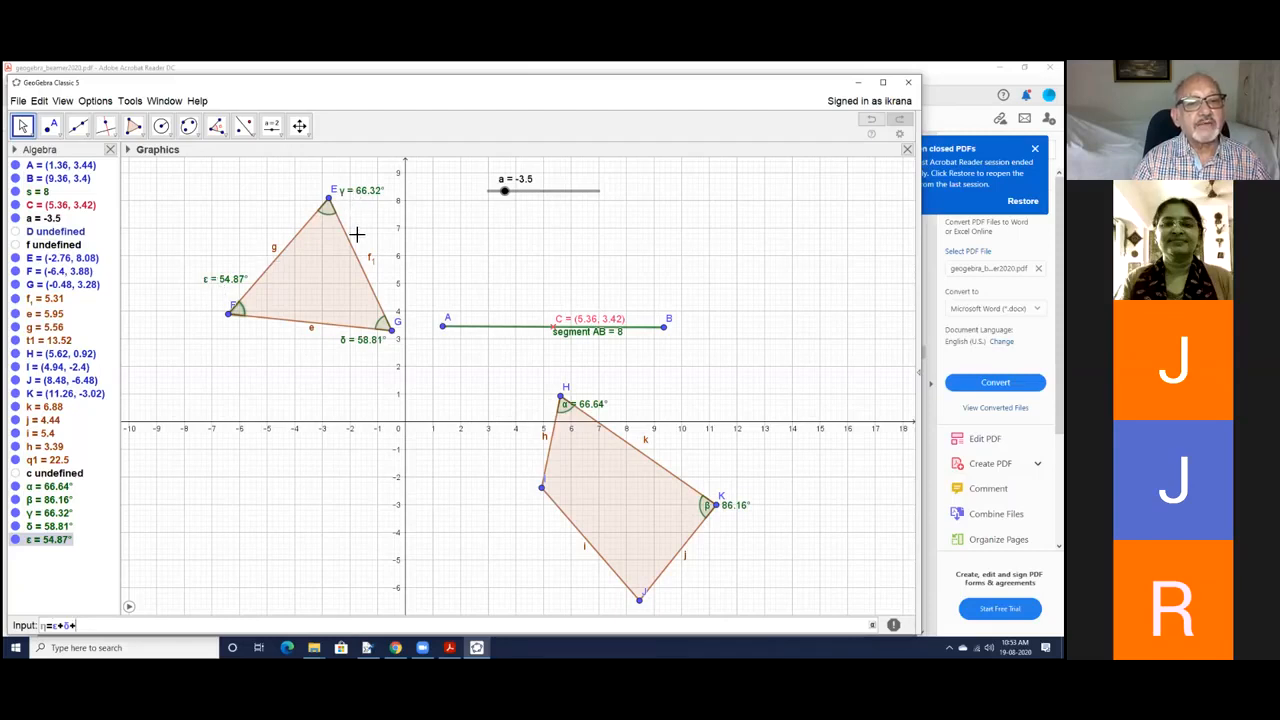
{"action": "left_click", "coordinate": [872, 625]}
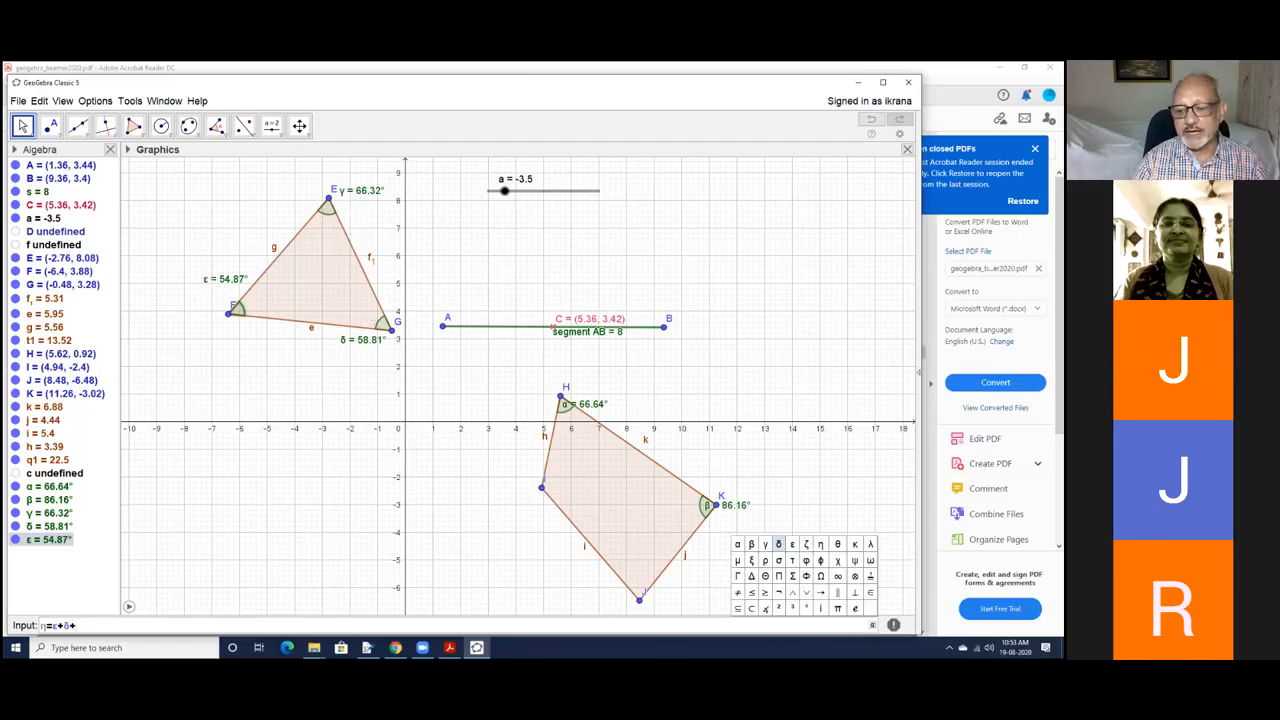
{"action": "left_click", "coordinate": [765, 545]}
{"action": "key", "text": "Return"}
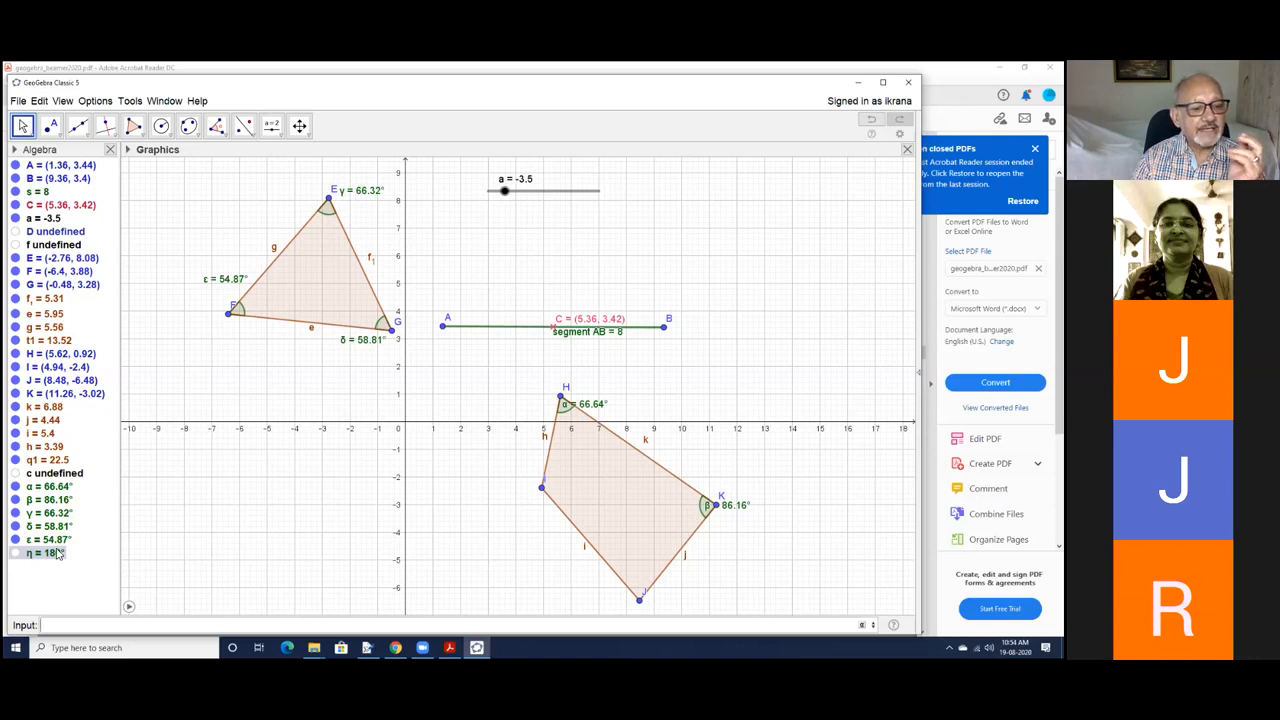
Step: Check the definition of η, and move triangle vertex E to about (-4.4, 7.68) to test the angle sum
{"action": "mouse_move", "coordinate": [58, 557]}
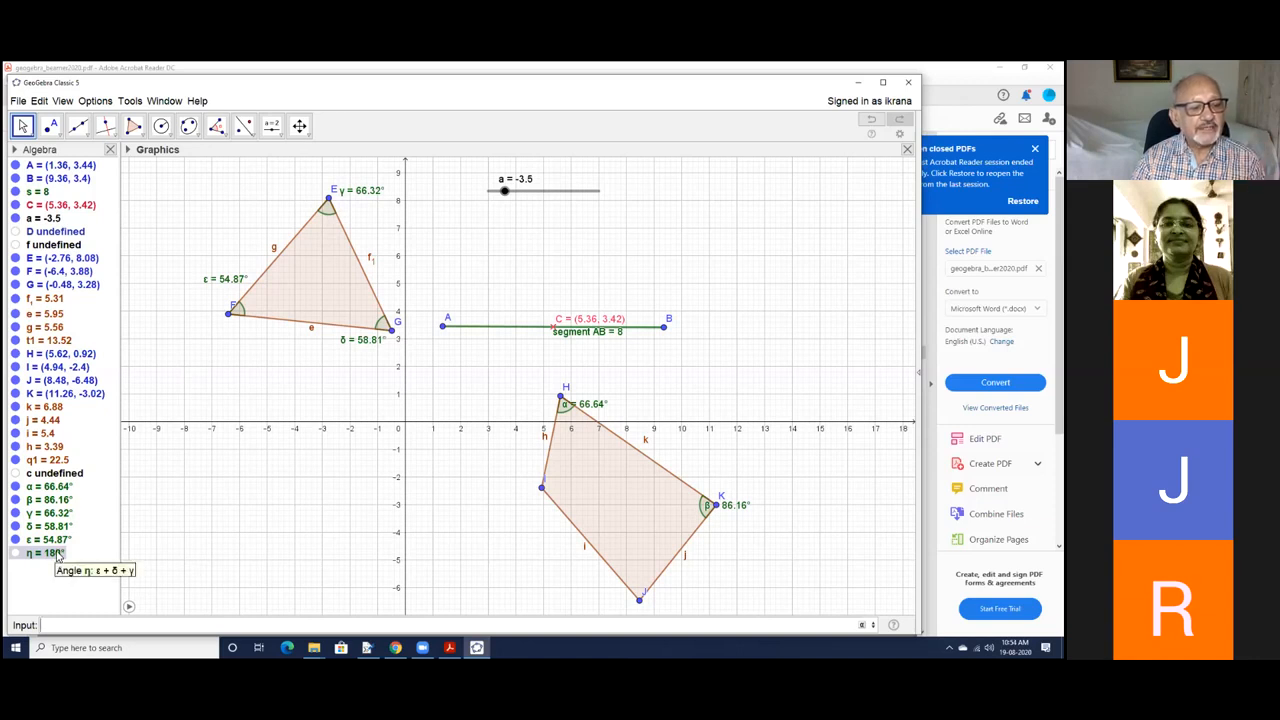
{"action": "left_click", "coordinate": [57, 555]}
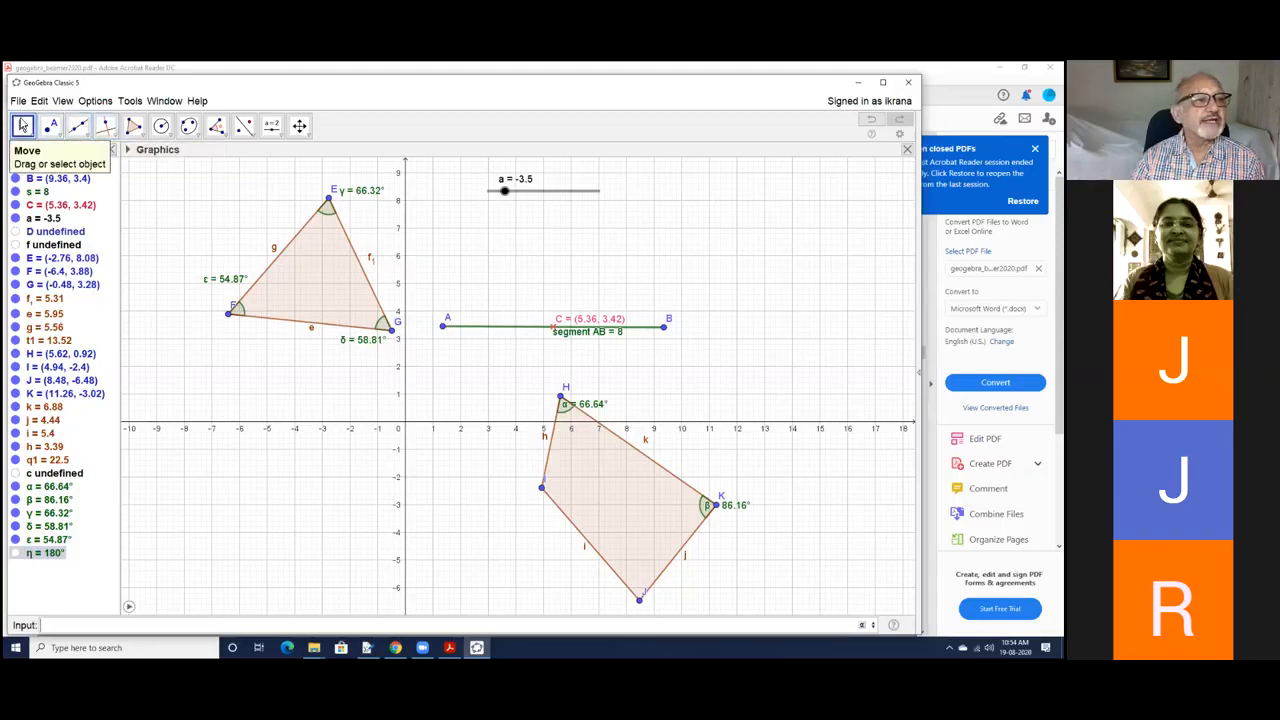
{"action": "left_click_drag", "start_coordinate": [333, 197], "coordinate": [285, 207]}
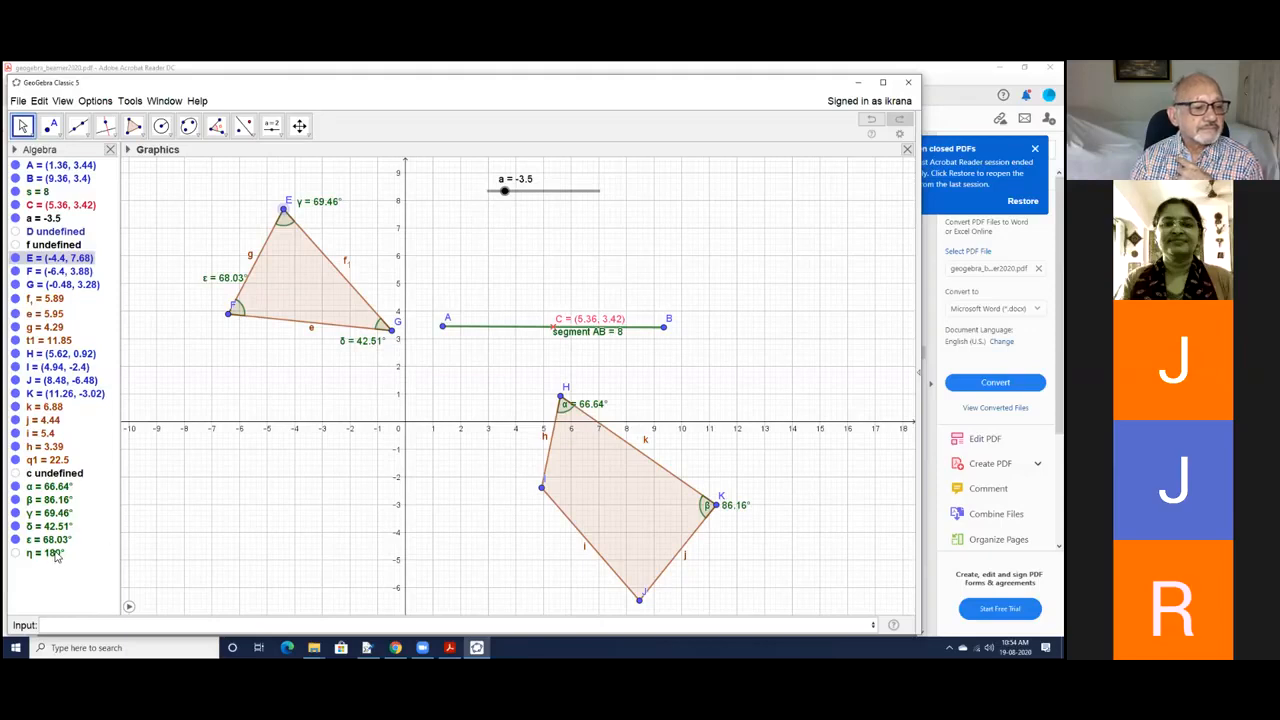
{"action": "mouse_move", "coordinate": [57, 558]}
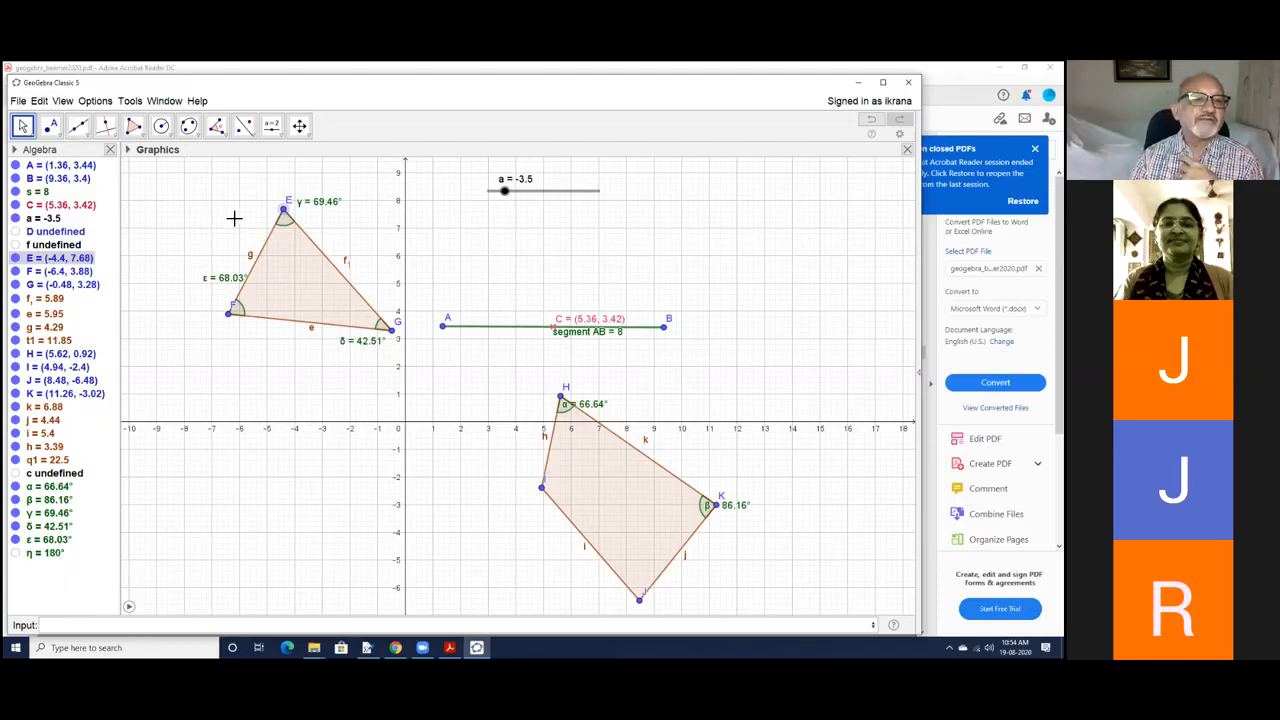
Step: Start a new text object in the empty area above segment AB, near (11, 8), with the content "Angle sum ="
{"action": "left_click", "coordinate": [281, 137]}
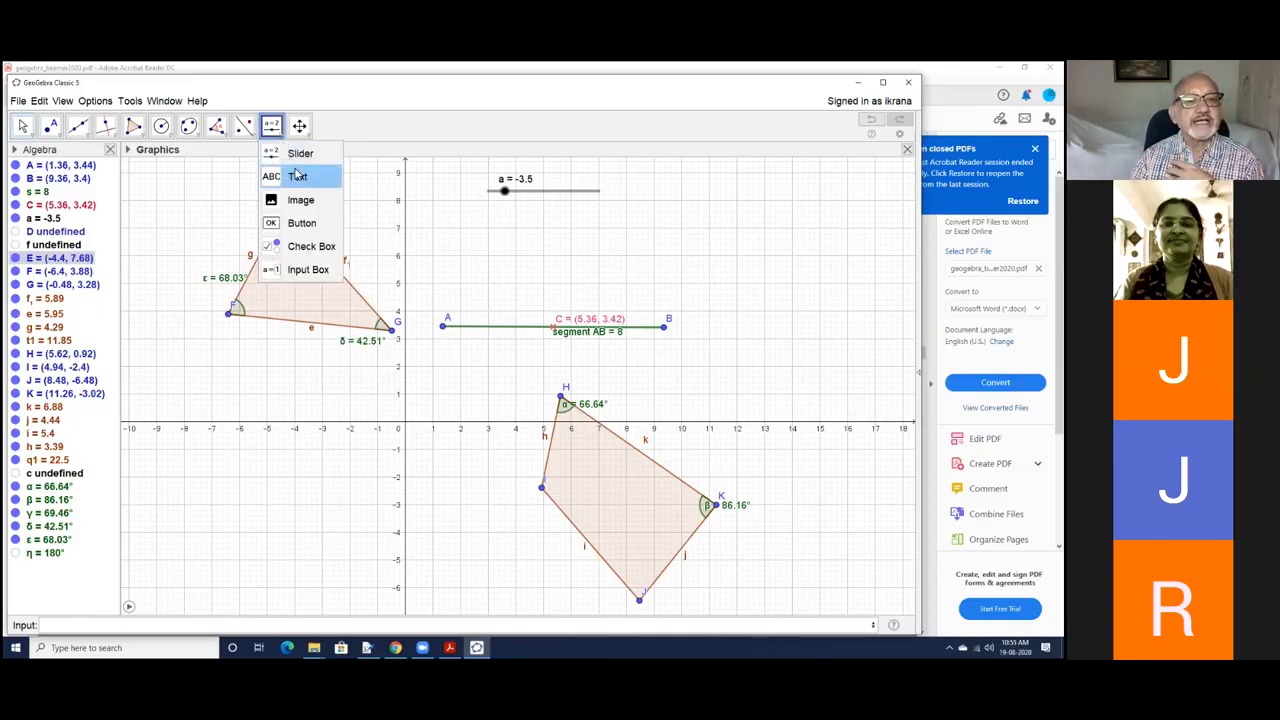
{"action": "left_click", "coordinate": [298, 177]}
{"action": "left_click", "coordinate": [716, 195]}
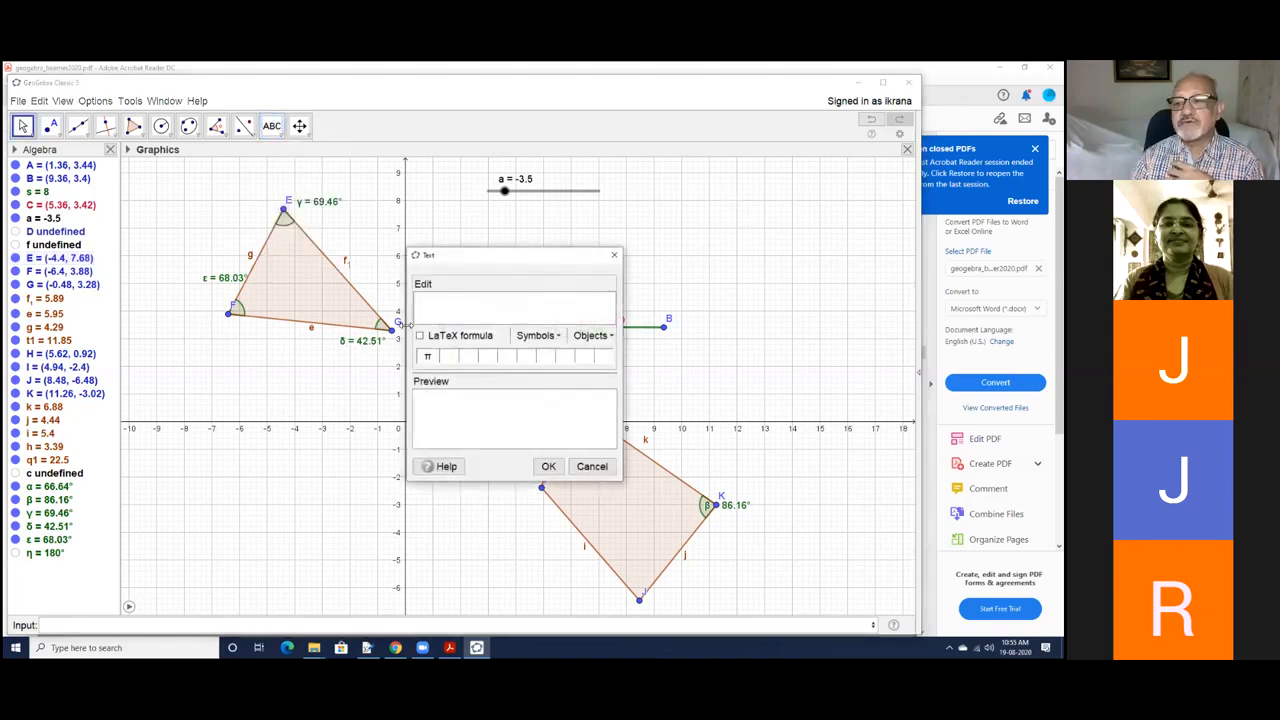
{"action": "left_click", "coordinate": [559, 342]}
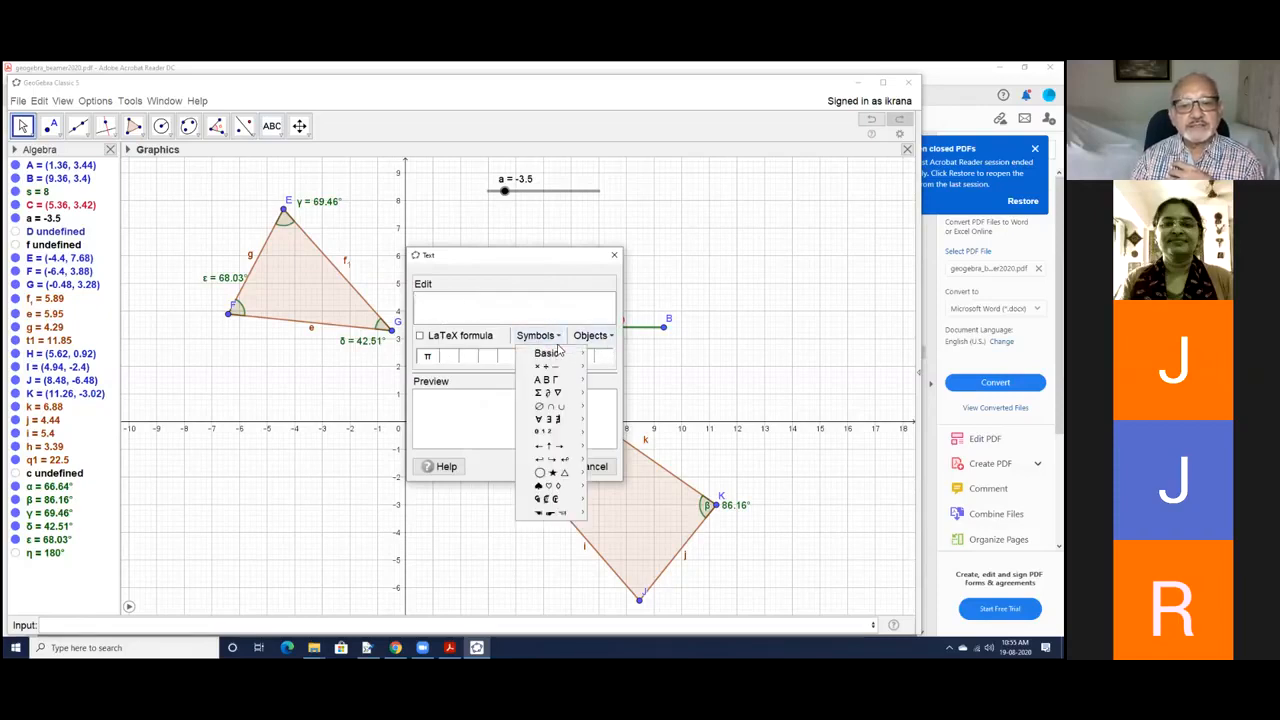
{"action": "mouse_move", "coordinate": [548, 399]}
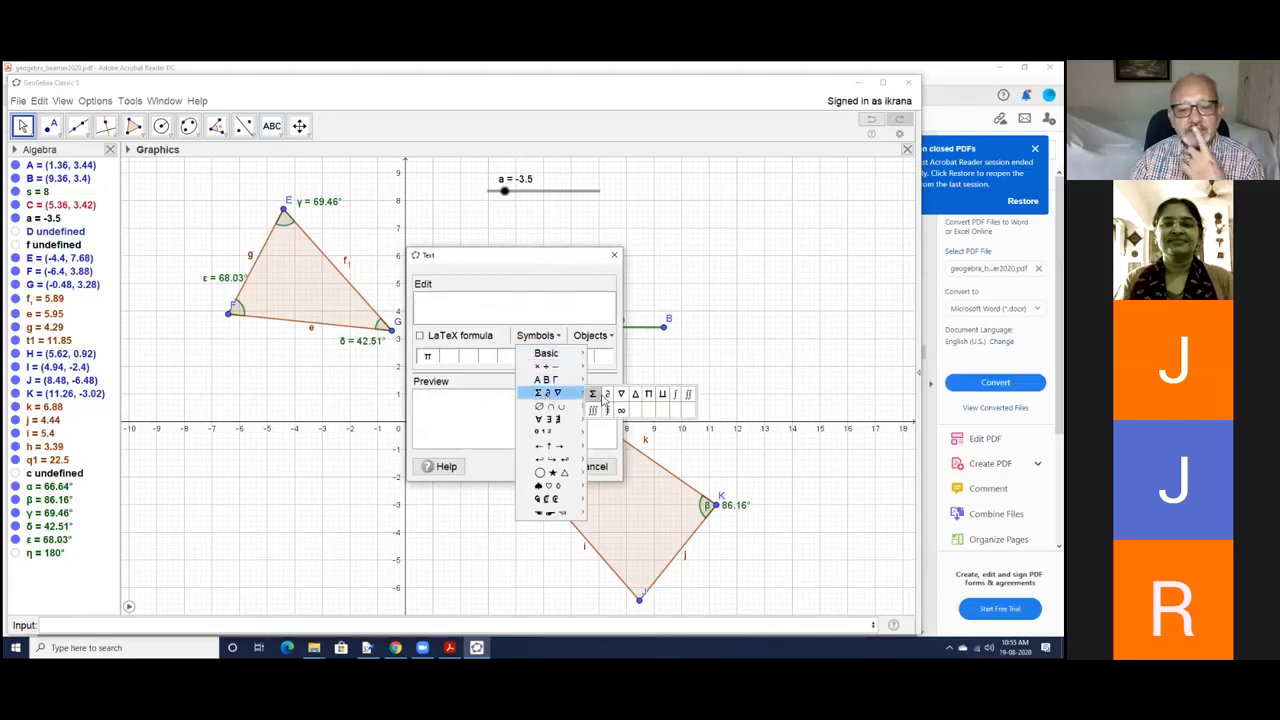
{"action": "mouse_move", "coordinate": [580, 362]}
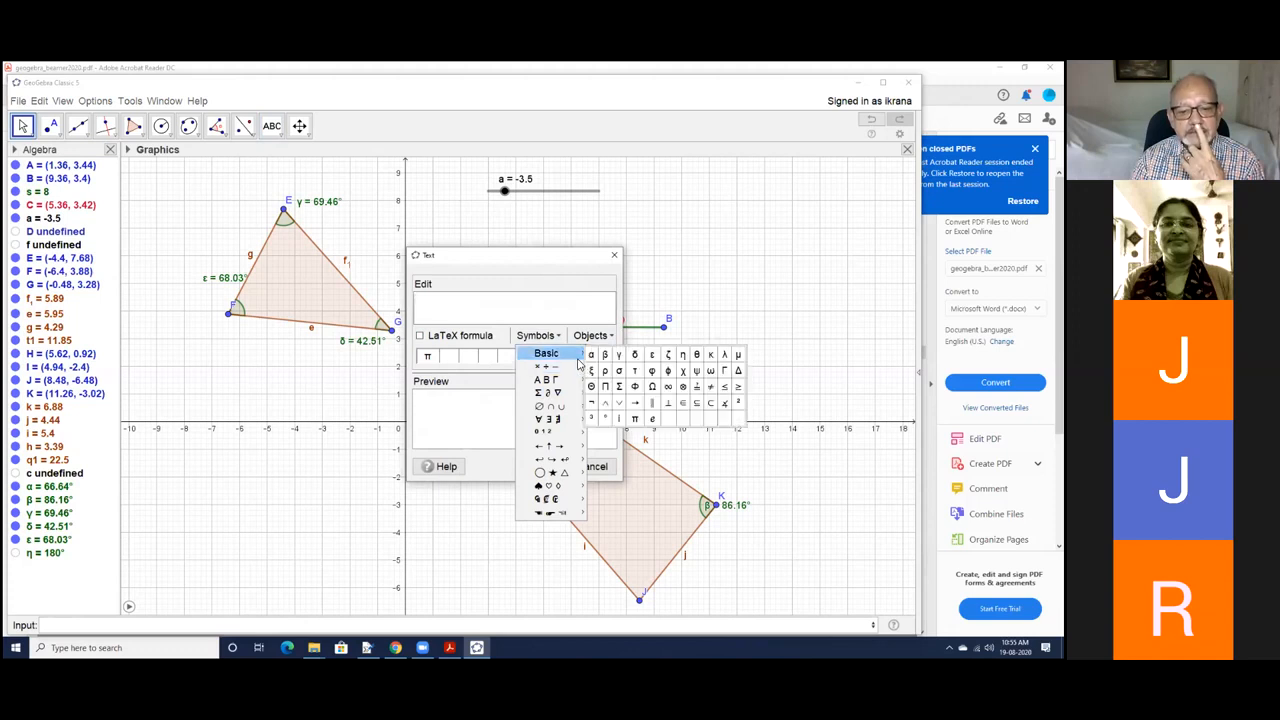
{"action": "left_click", "coordinate": [454, 300]}
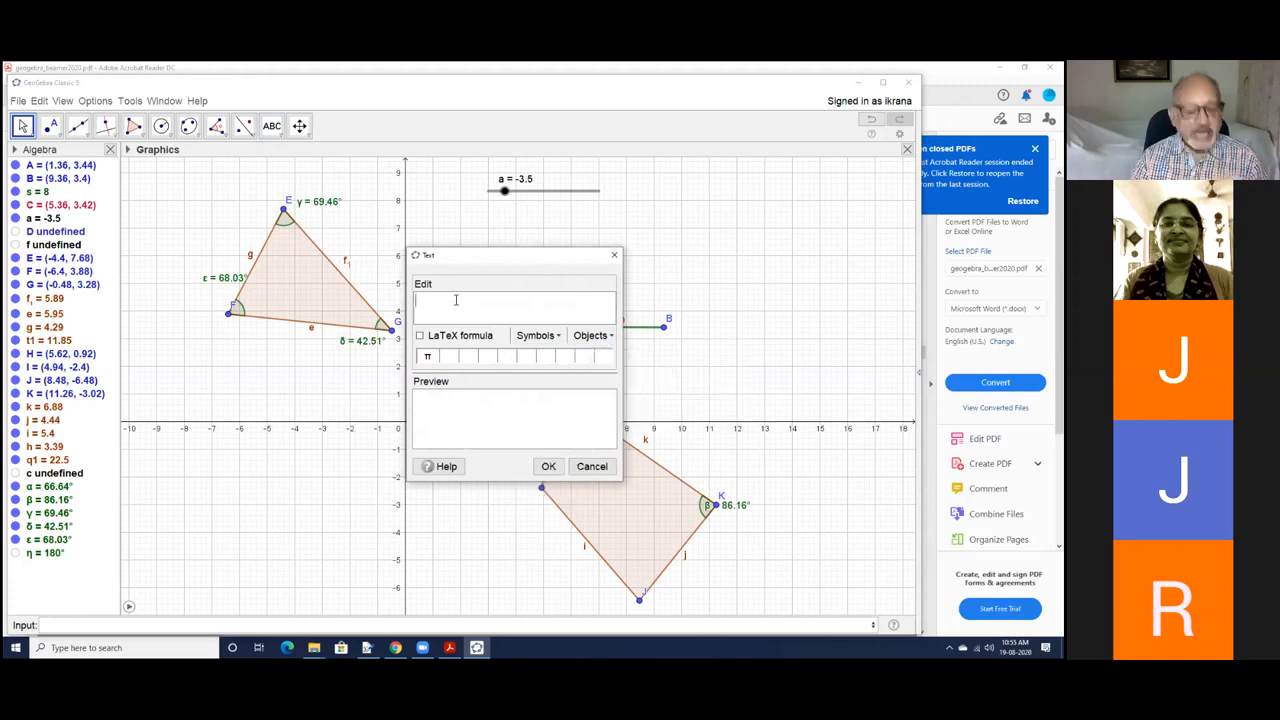
{"action": "type", "text": "Ang"}
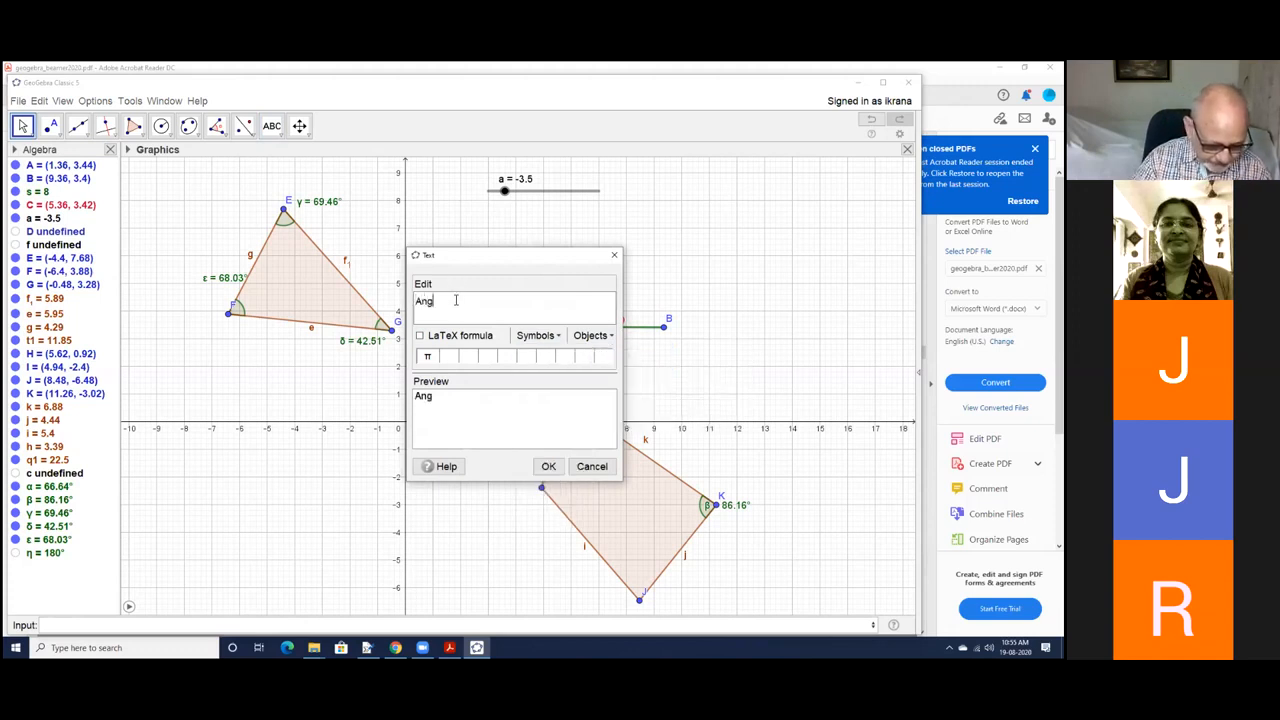
{"action": "type", "text": "le sum"}
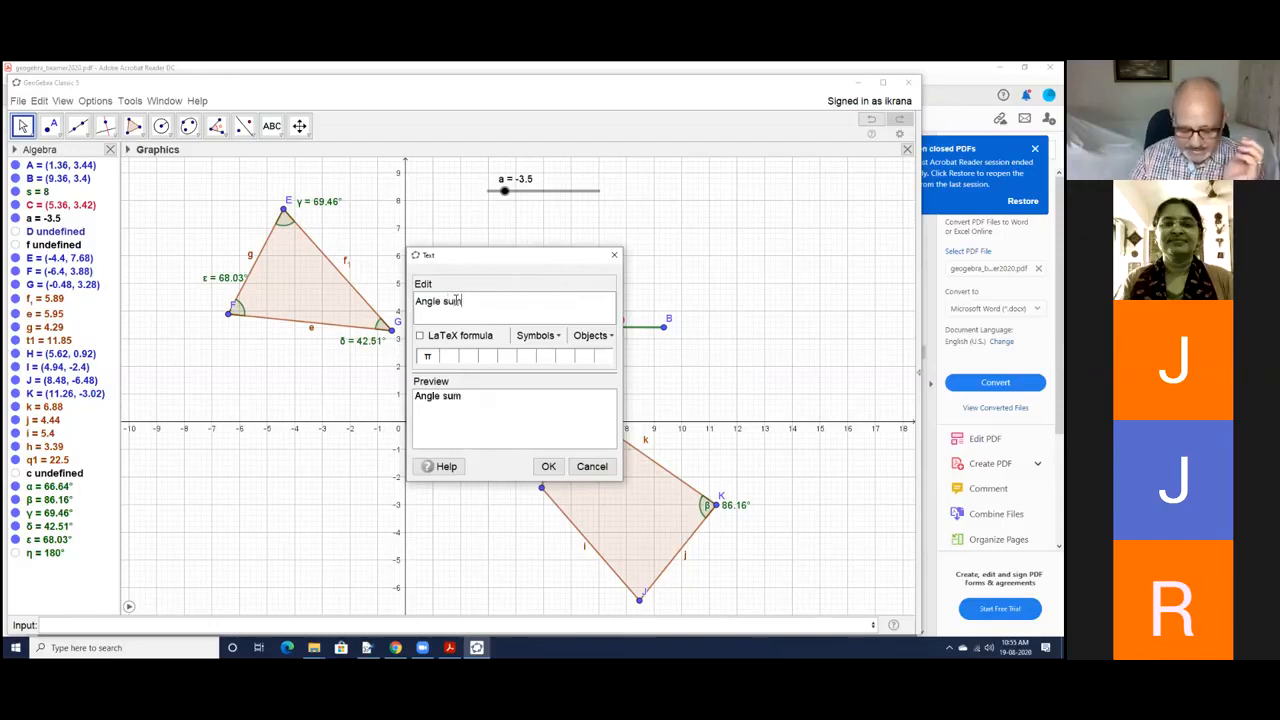
{"action": "type", "text": " ="}
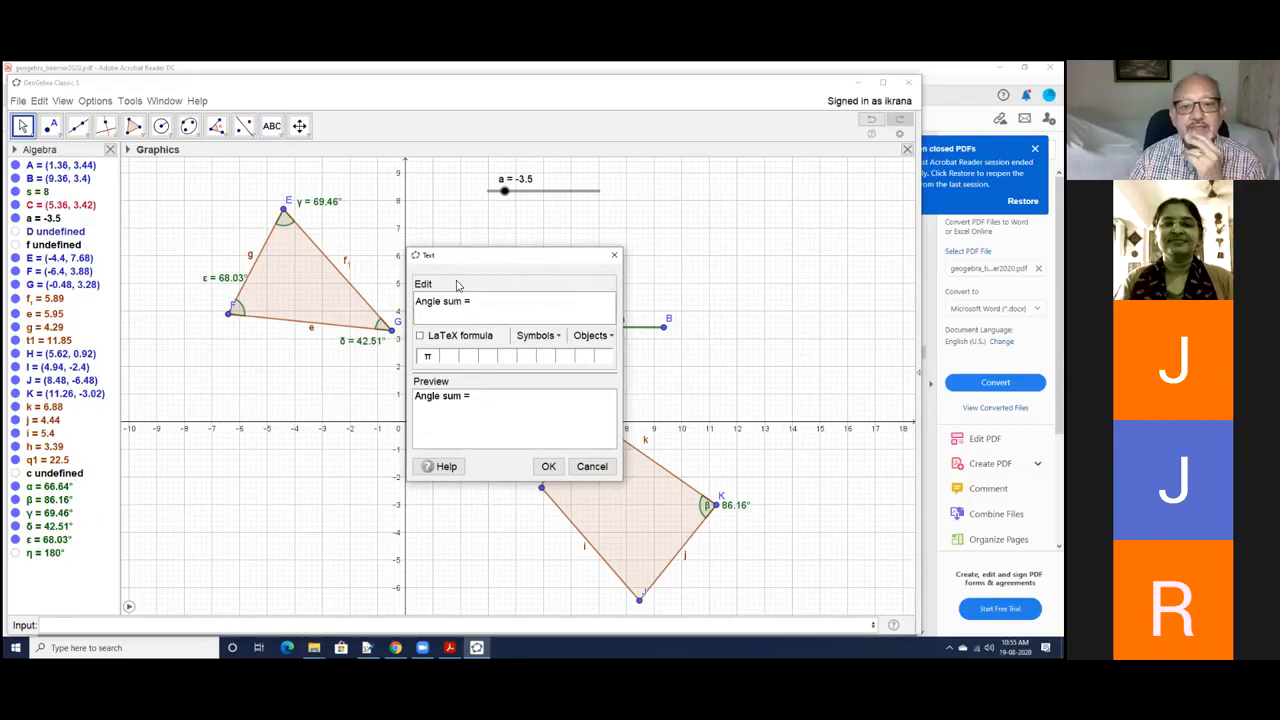
Step: Complete the text with a dynamic link to η, insert it, and move it midway between slider a and segment AB
{"action": "left_click", "coordinate": [612, 336]}
{"action": "left_click_drag", "start_coordinate": [638, 370], "coordinate": [642, 454]}
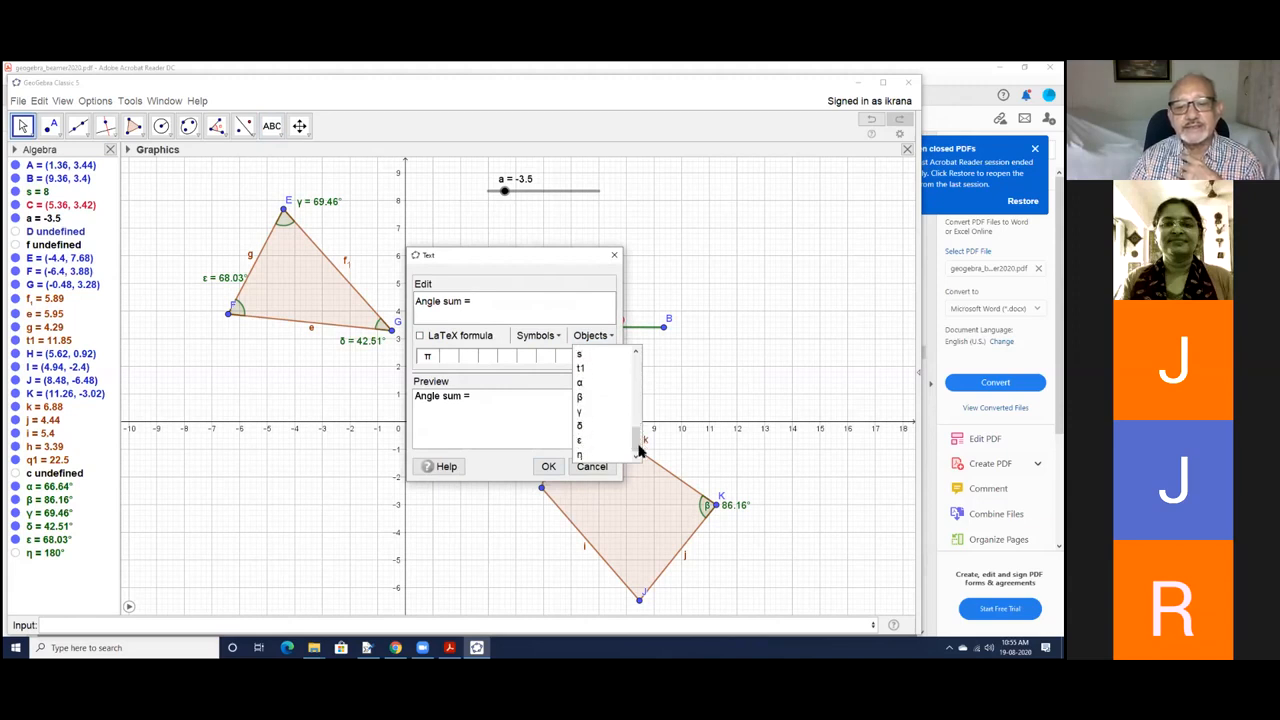
{"action": "left_click", "coordinate": [582, 455]}
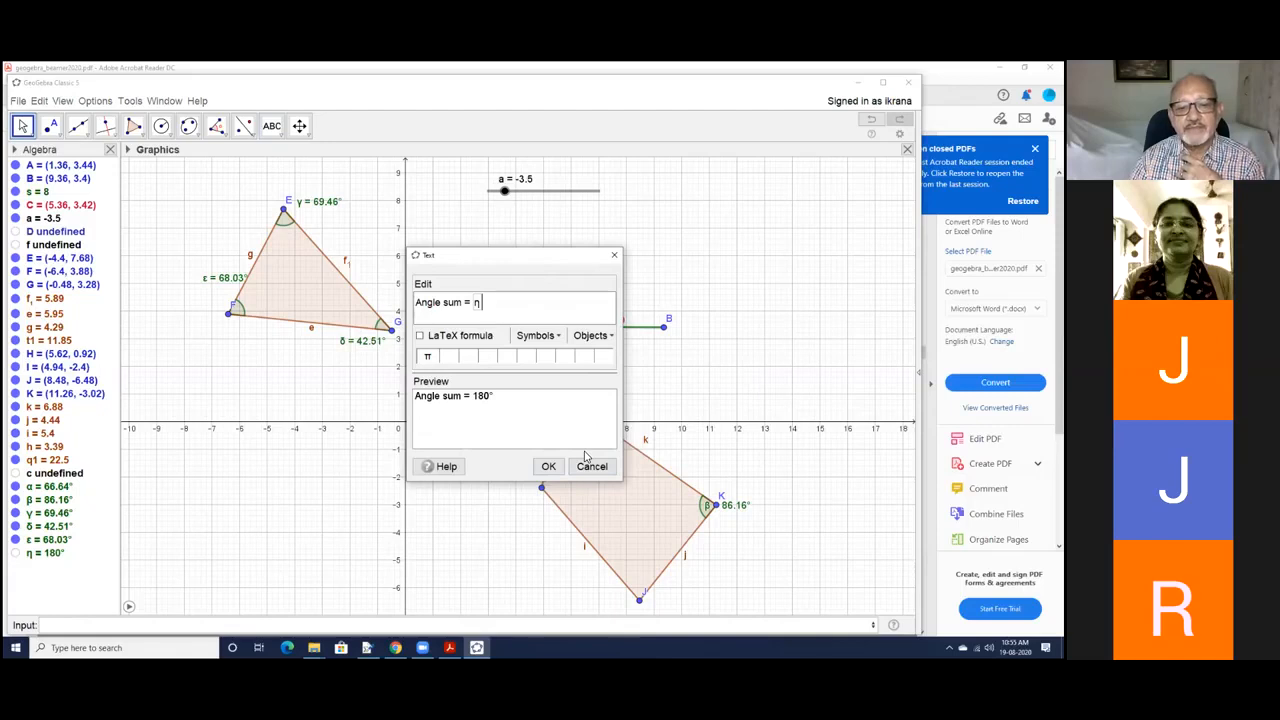
{"action": "key", "text": "Return"}
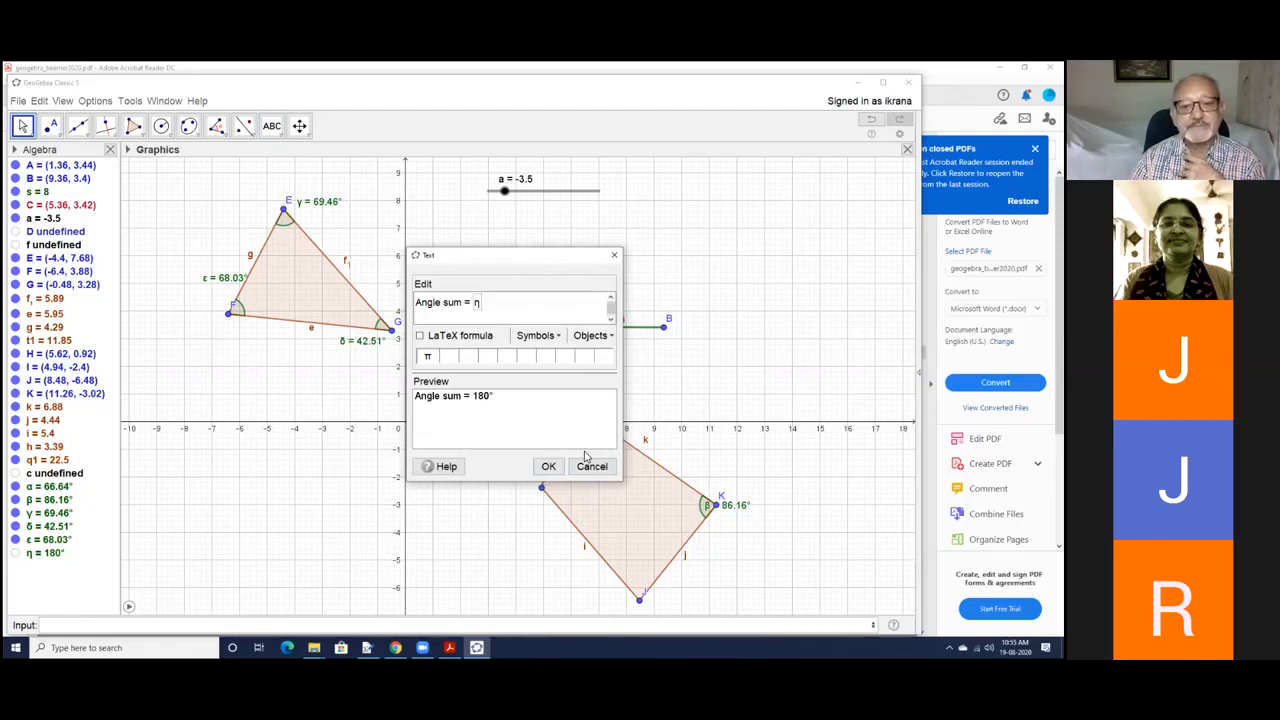
{"action": "left_click", "coordinate": [548, 466]}
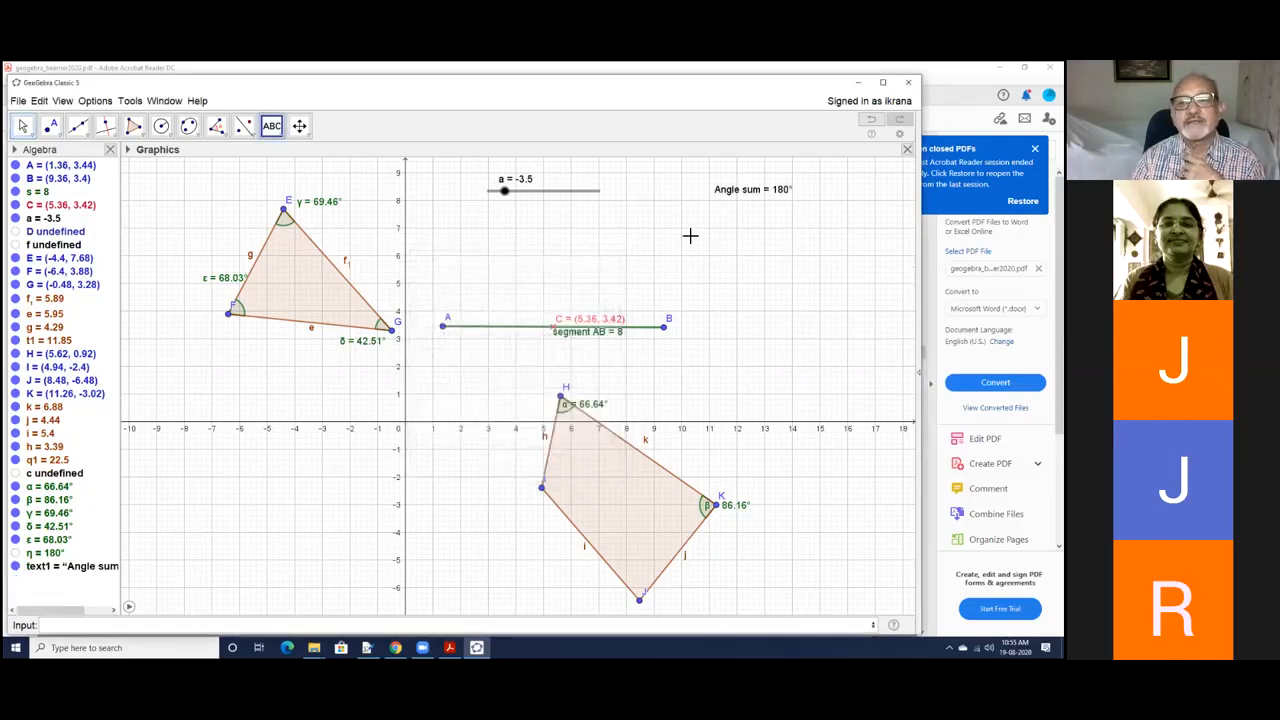
{"action": "left_click_drag", "start_coordinate": [722, 196], "coordinate": [495, 251]}
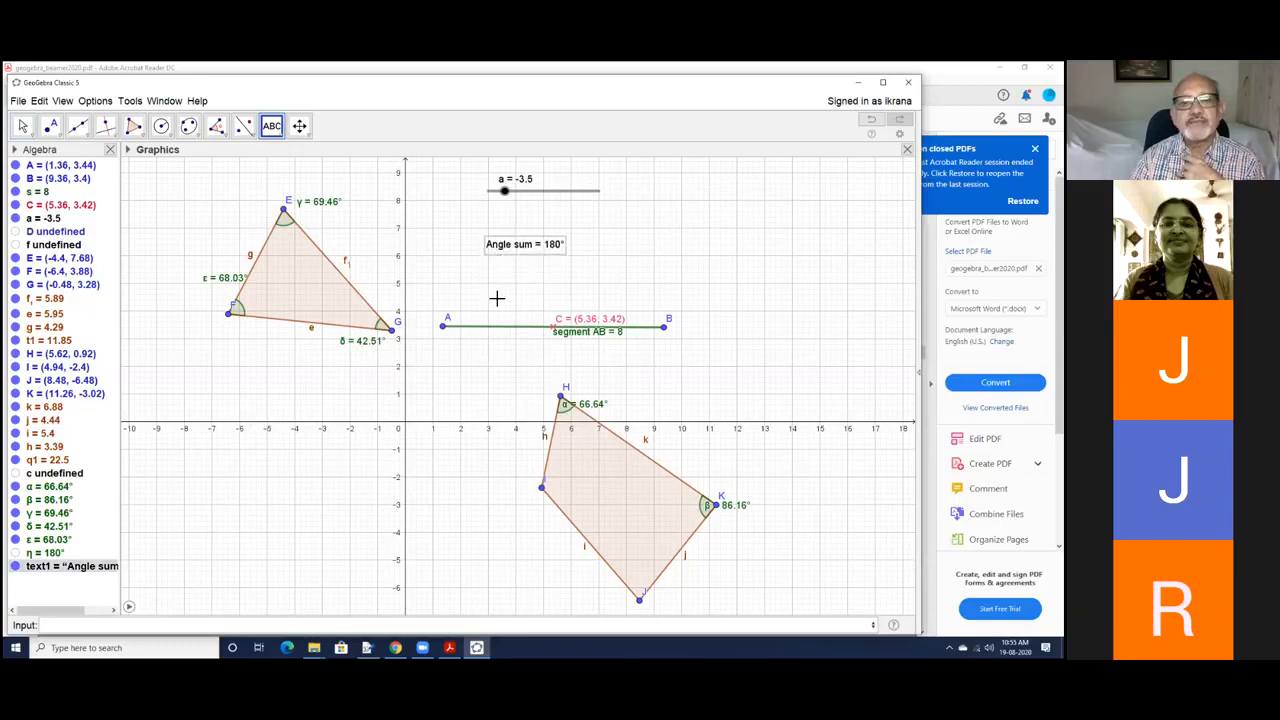
Step: Format the angle-sum text in Medium size and bold
{"action": "right_click", "coordinate": [556, 249]}
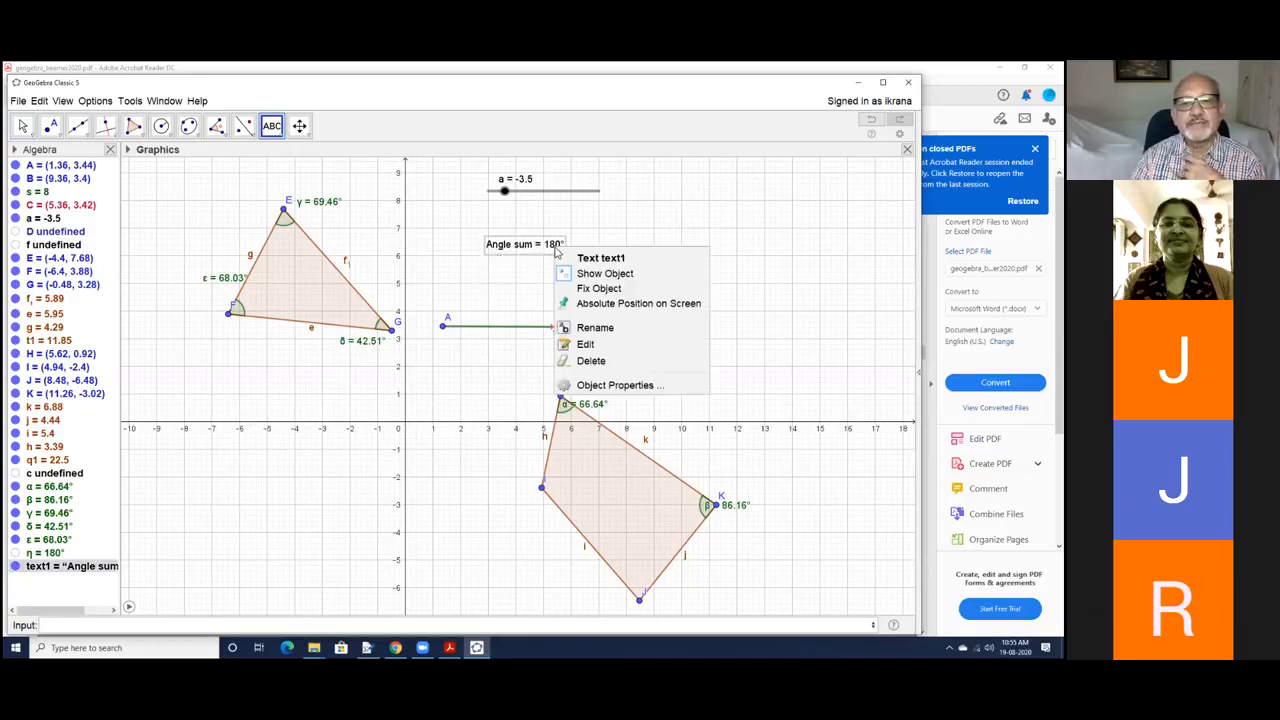
{"action": "left_click", "coordinate": [614, 385]}
{"action": "left_click", "coordinate": [781, 205]}
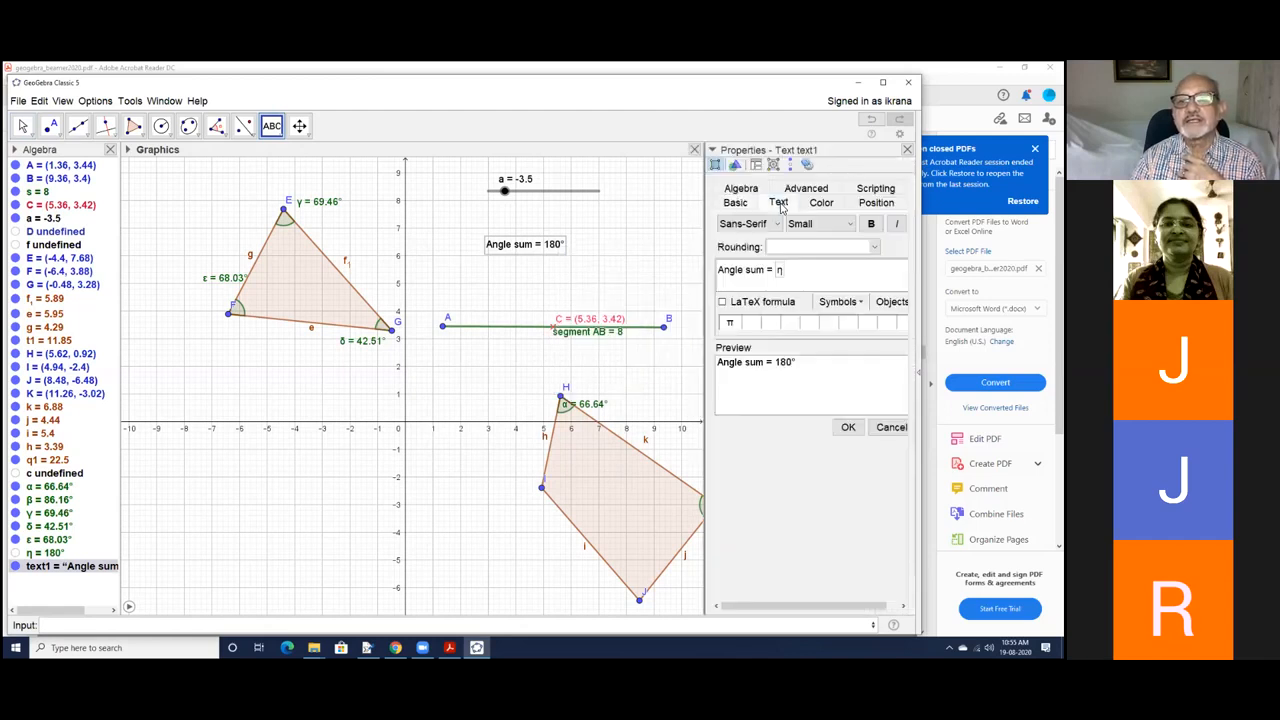
{"action": "left_click", "coordinate": [853, 228]}
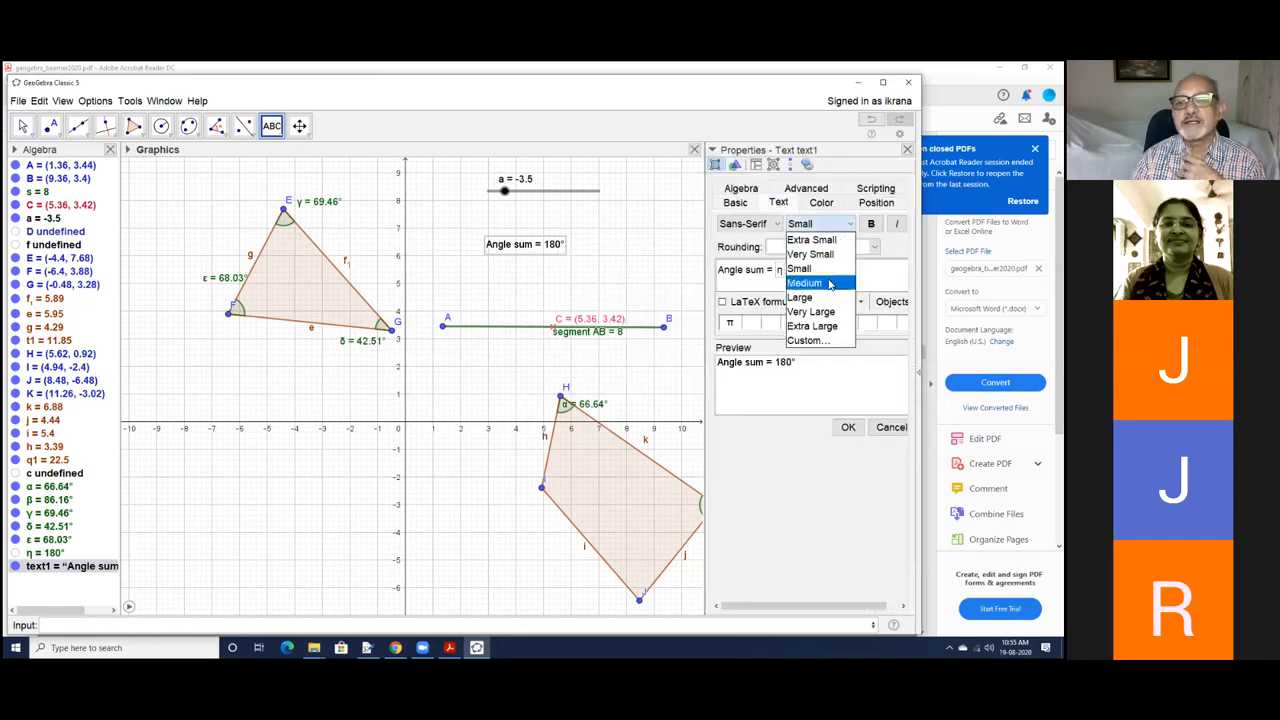
{"action": "left_click", "coordinate": [805, 283]}
{"action": "left_click", "coordinate": [871, 224]}
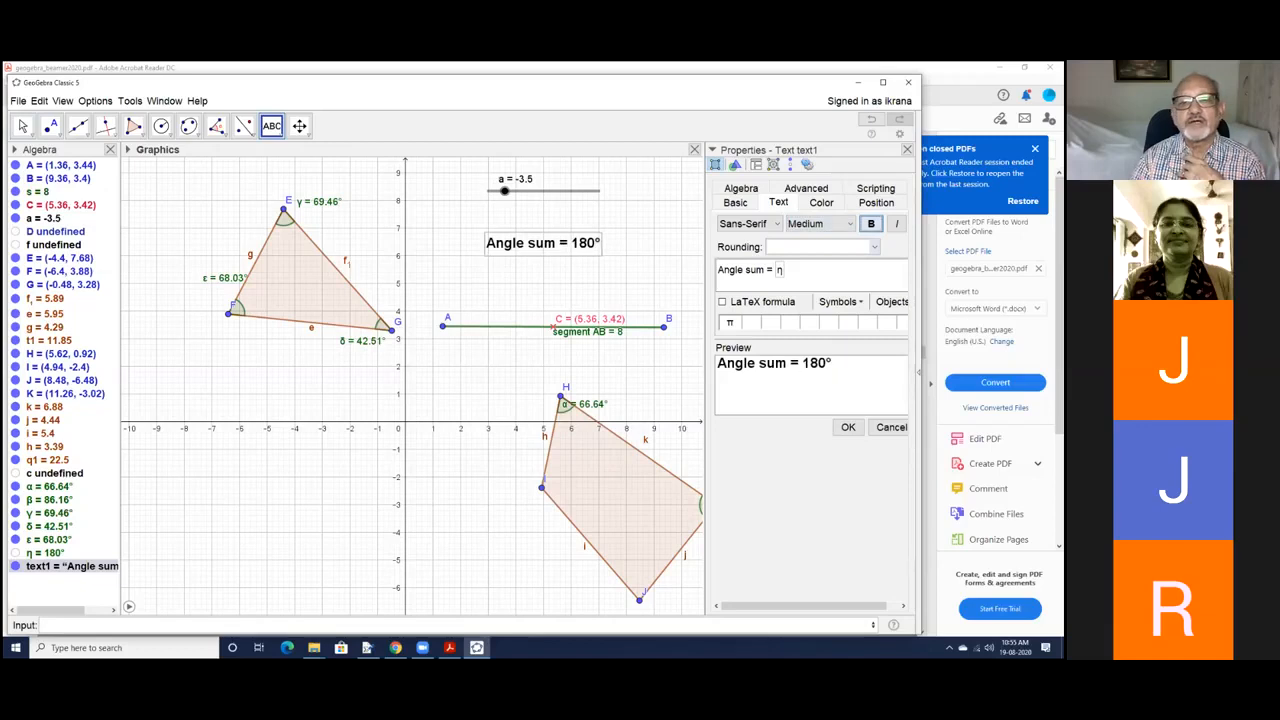
Step: Set the angle-sum text's foreground color to Indigo (75, 0, 130) and close its properties
{"action": "left_click", "coordinate": [821, 202]}
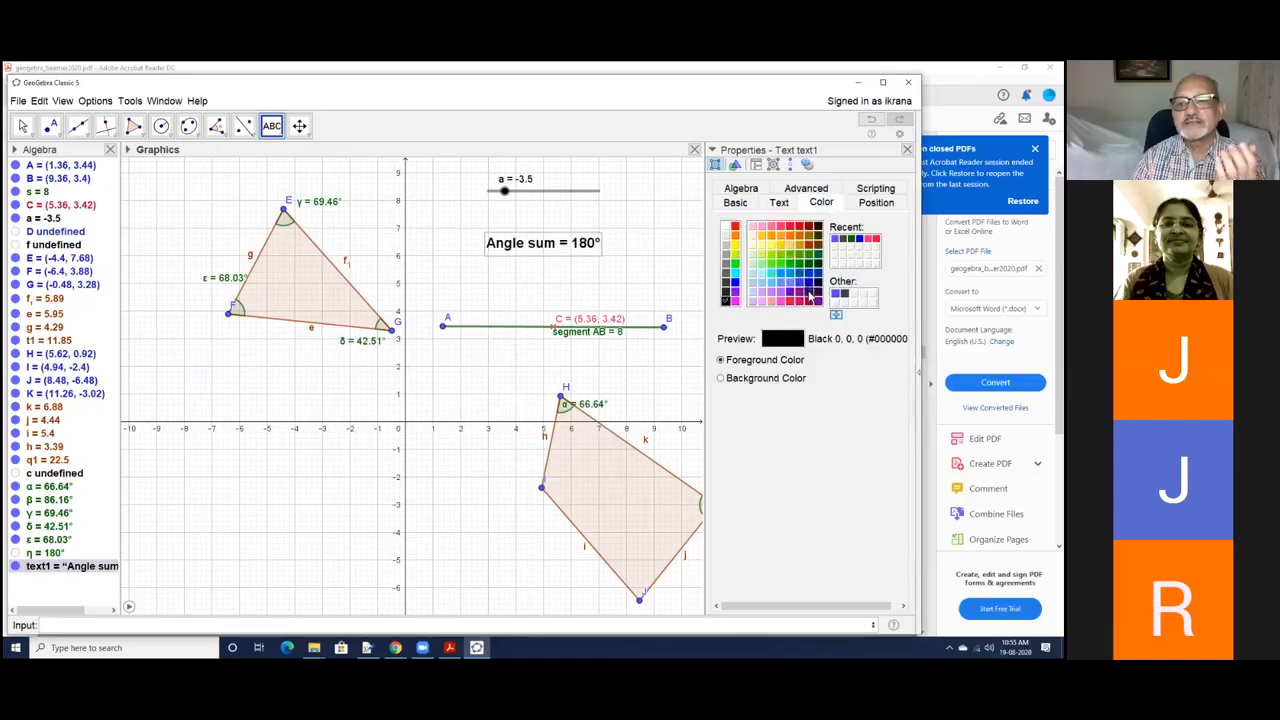
{"action": "left_click", "coordinate": [810, 296]}
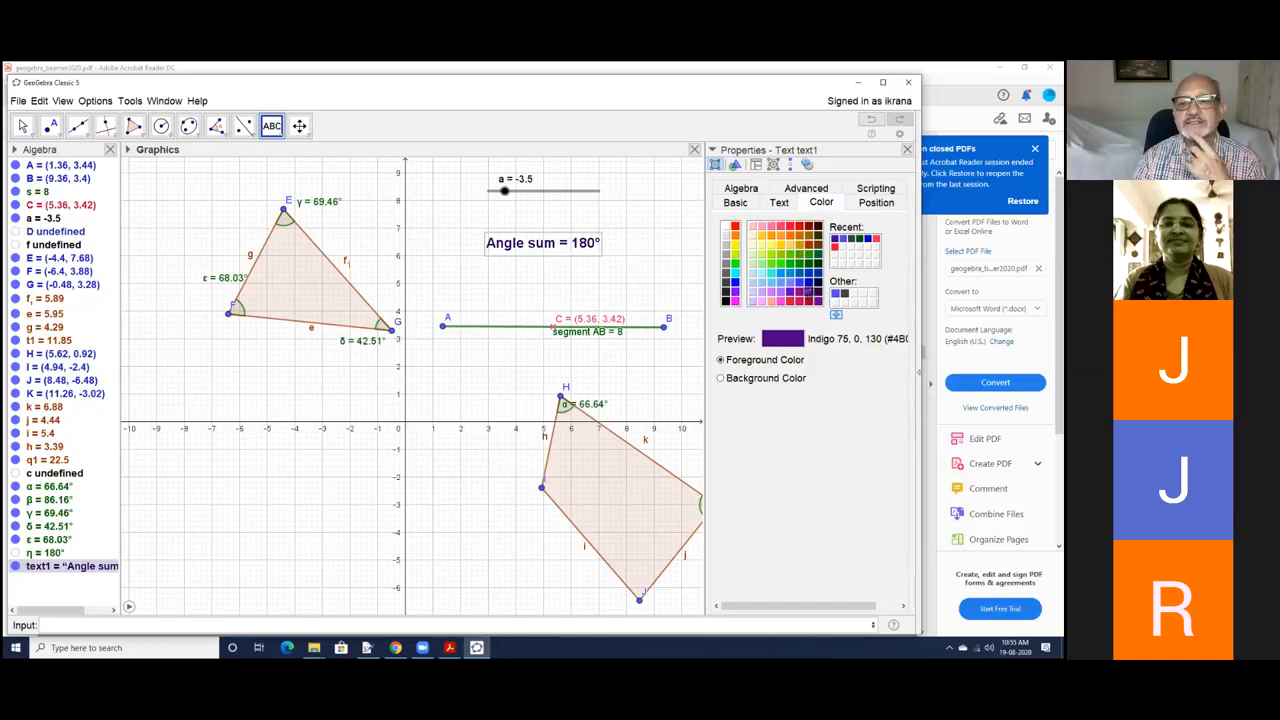
{"action": "key", "text": "Escape"}
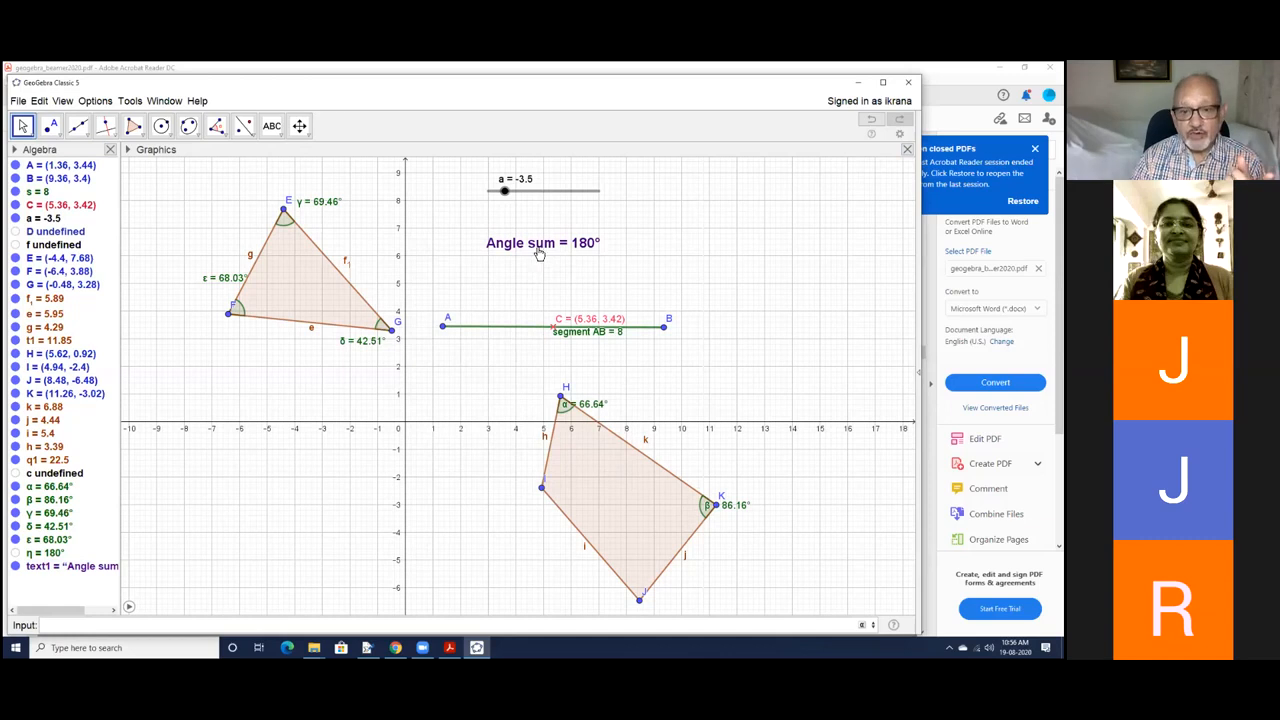
Step: Edit the angle-sum text's content, inserting "= ε+" between "Angle sum" and "= η"
{"action": "right_click", "coordinate": [537, 250]}
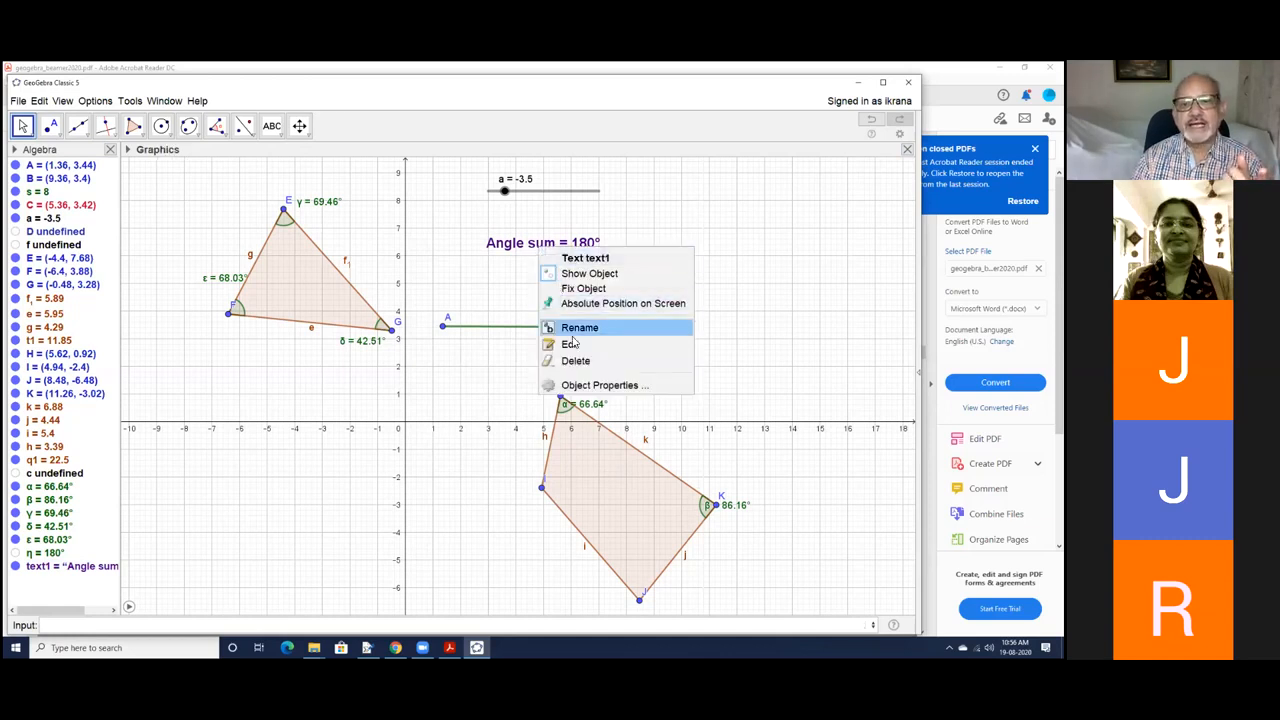
{"action": "left_click", "coordinate": [590, 388]}
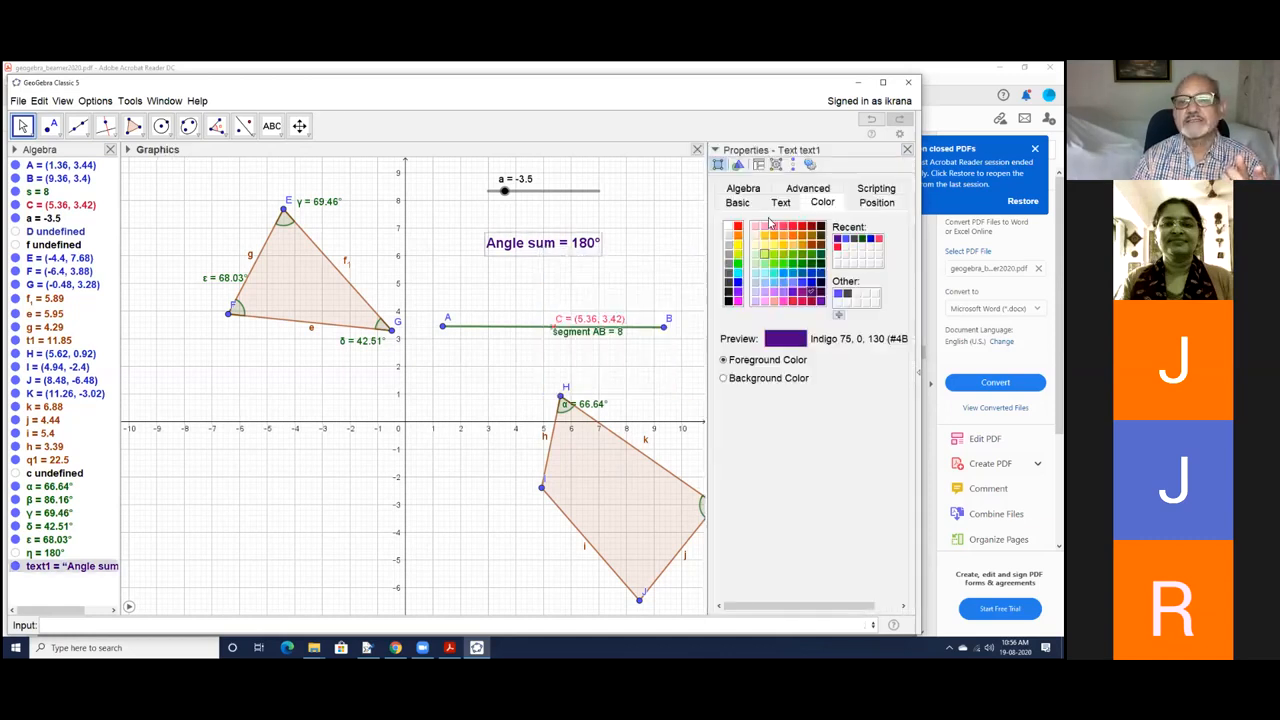
{"action": "left_click", "coordinate": [779, 206]}
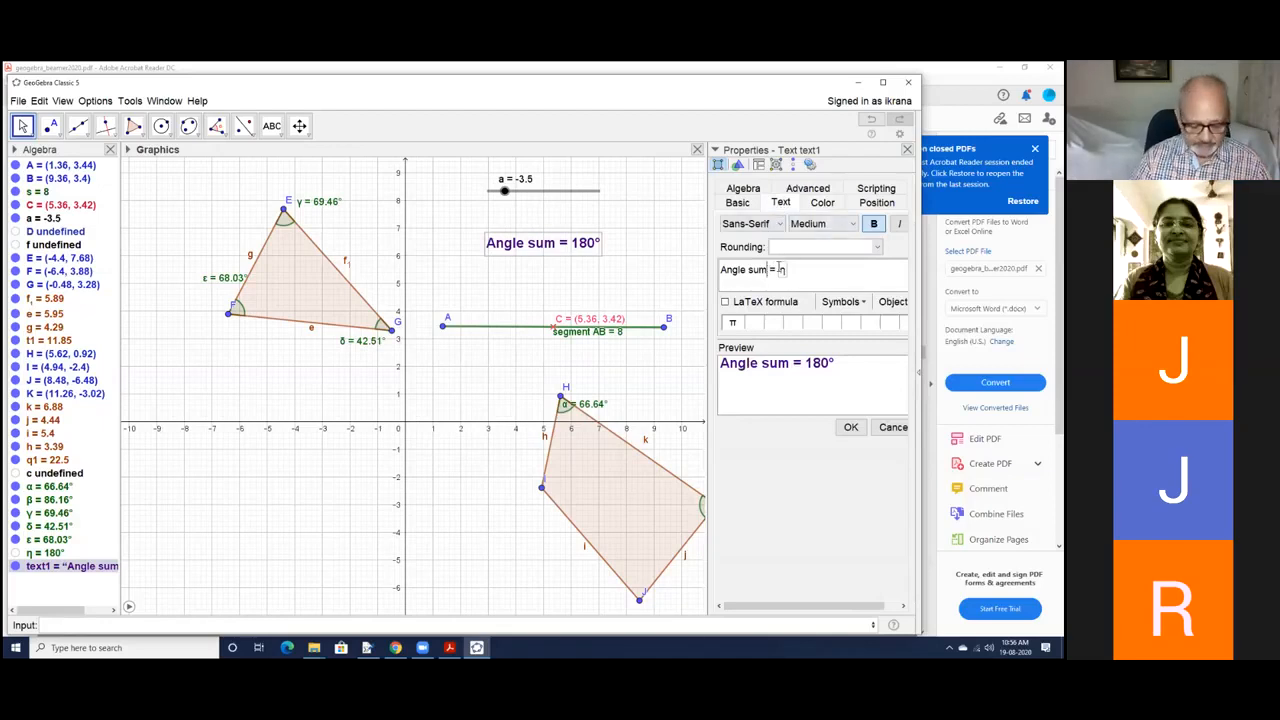
{"action": "type", "text": "="}
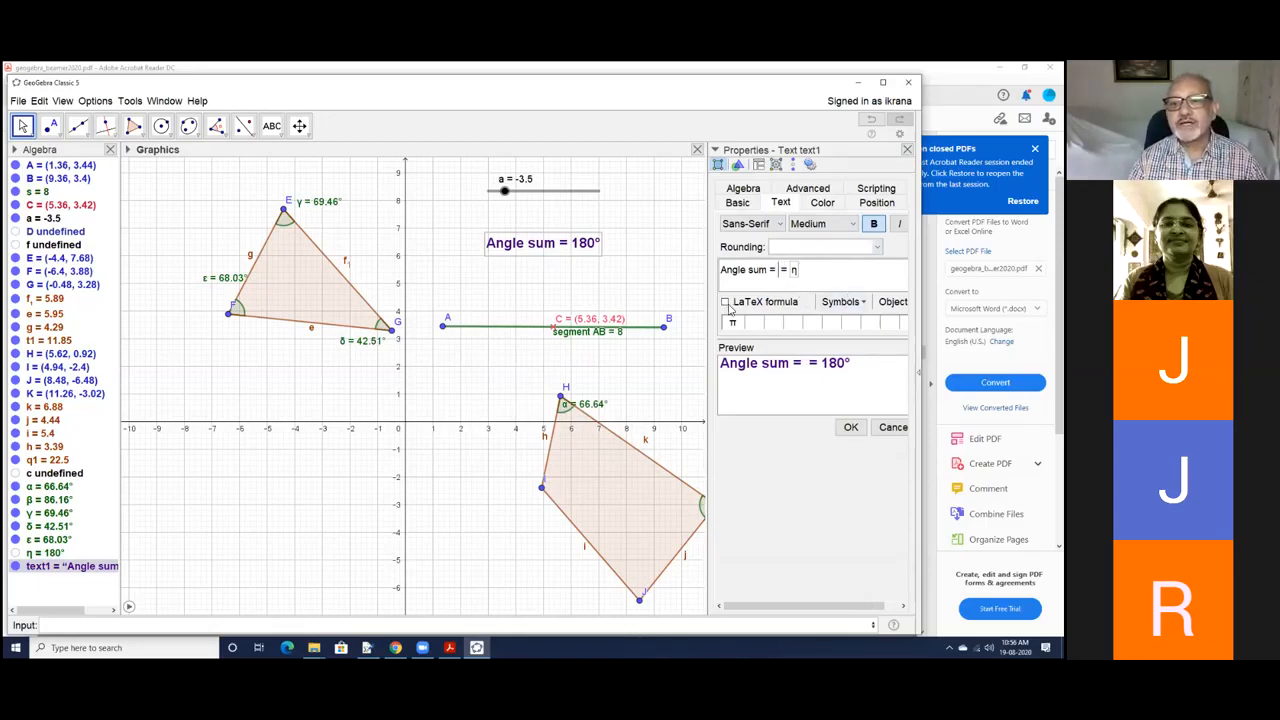
{"action": "left_click", "coordinate": [842, 304]}
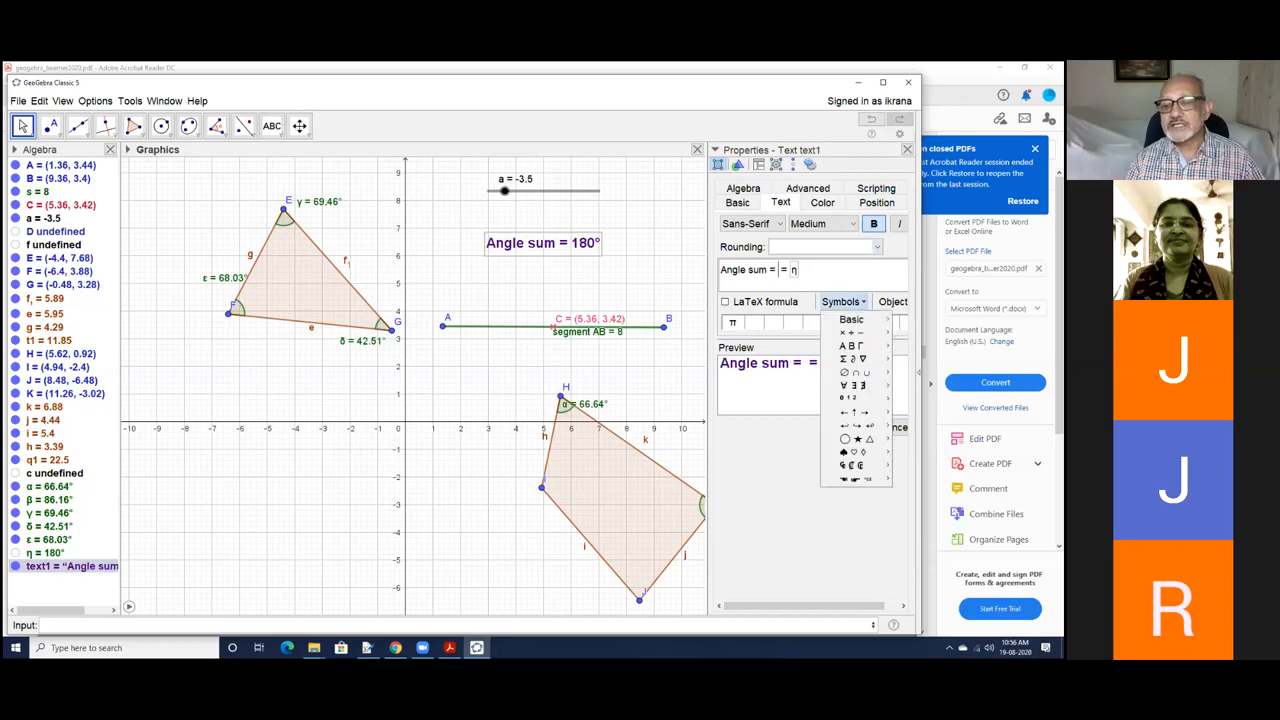
{"action": "mouse_move", "coordinate": [856, 320]}
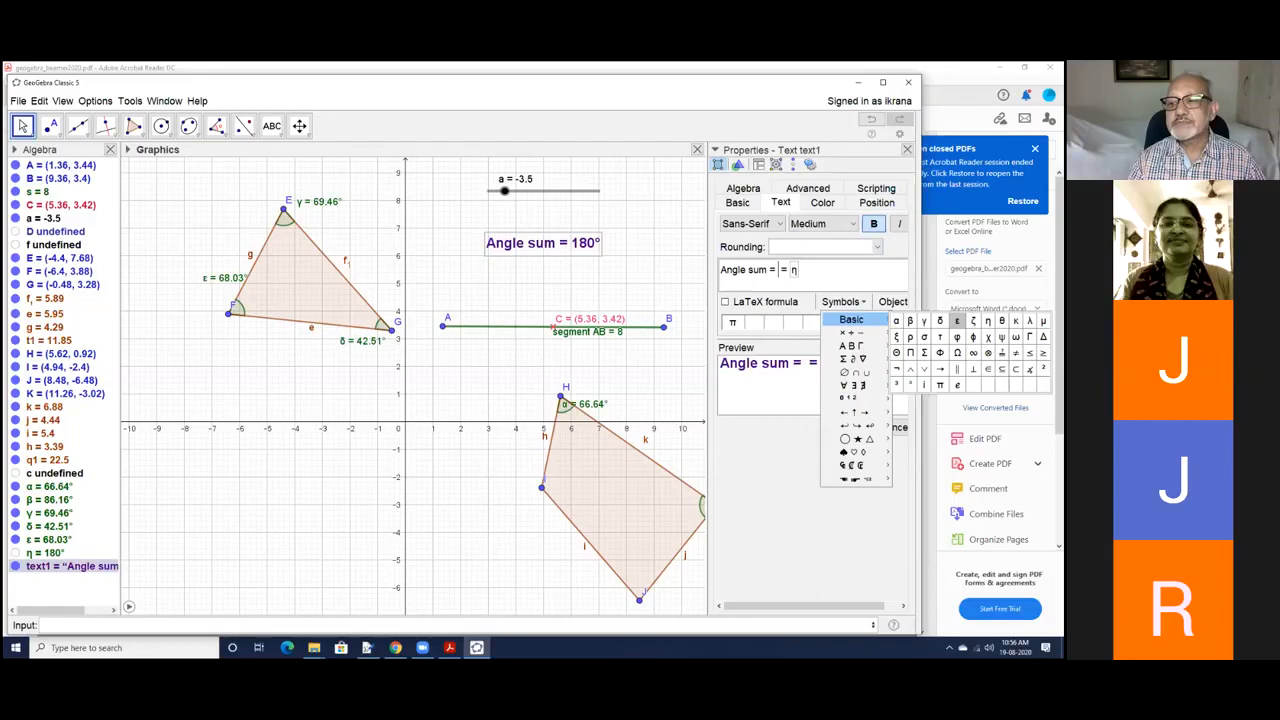
{"action": "left_click", "coordinate": [957, 321]}
{"action": "type", "text": "+"}
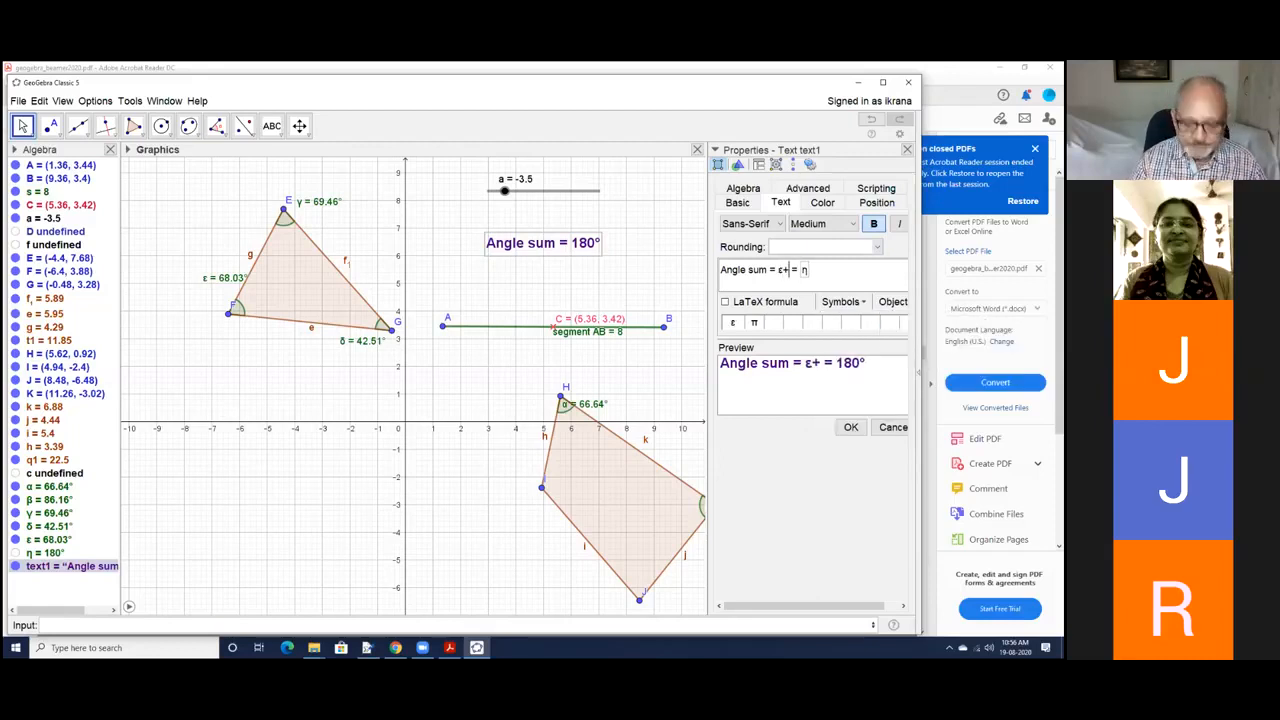
Step: Append δ+γ after "ε+" in the angle-sum text, break the line before "= η", and apply the edit
{"action": "left_click", "coordinate": [840, 301]}
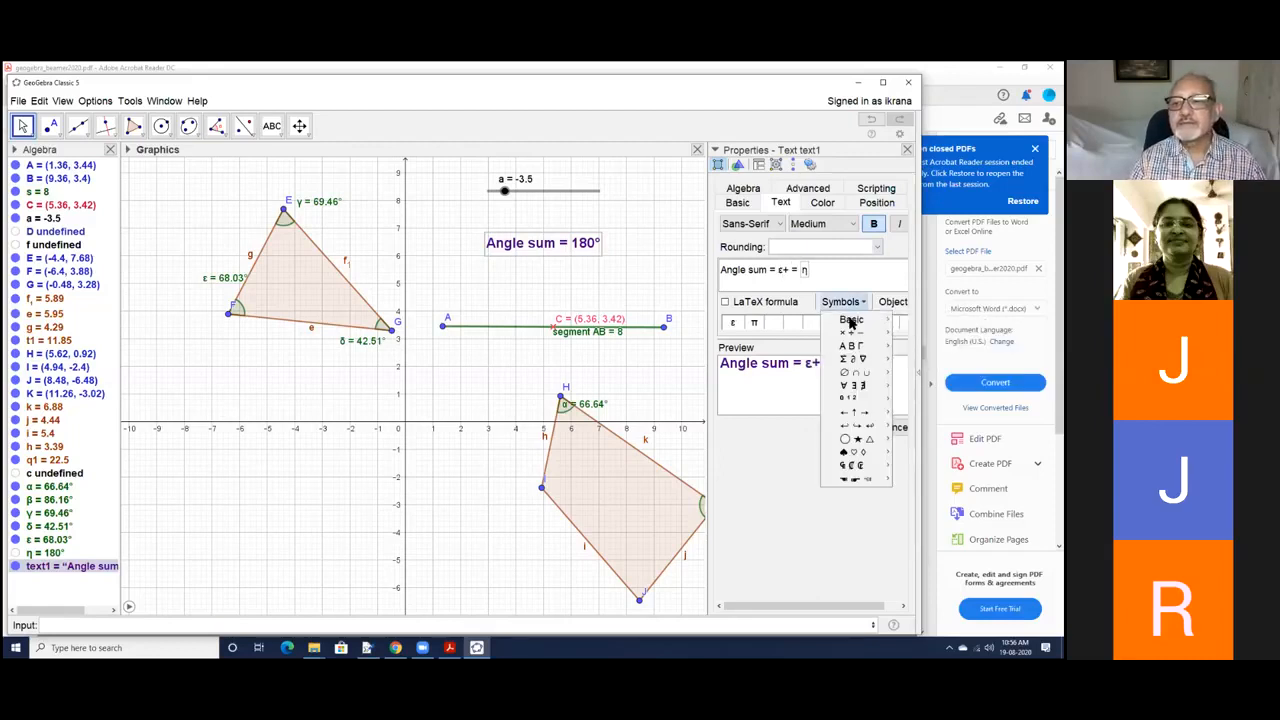
{"action": "mouse_move", "coordinate": [853, 319]}
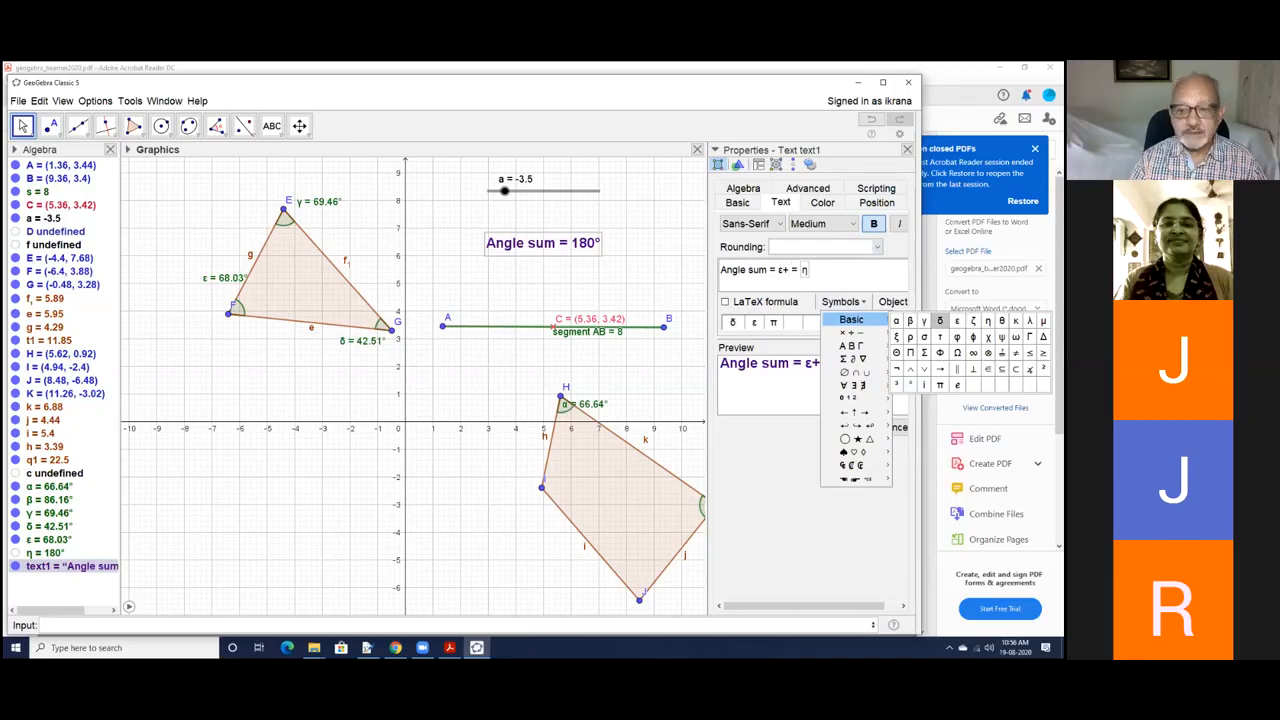
{"action": "left_click", "coordinate": [940, 321]}
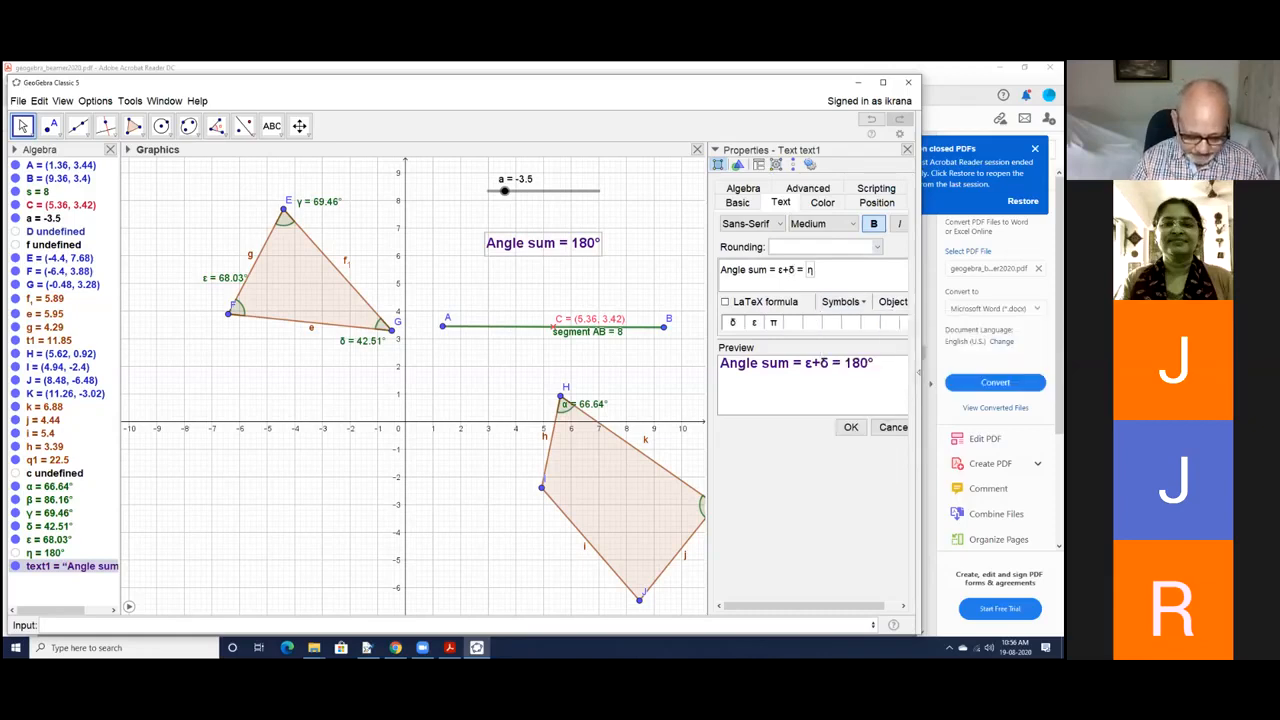
{"action": "type", "text": "+"}
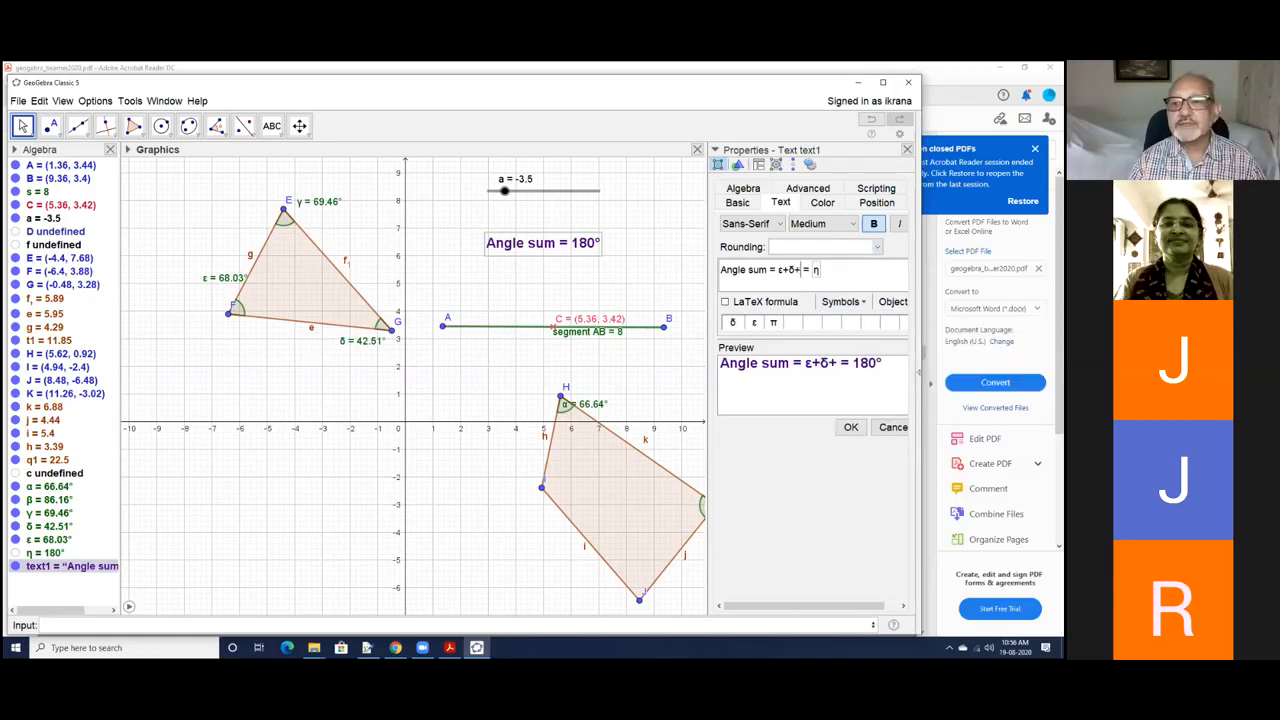
{"action": "left_click", "coordinate": [841, 301]}
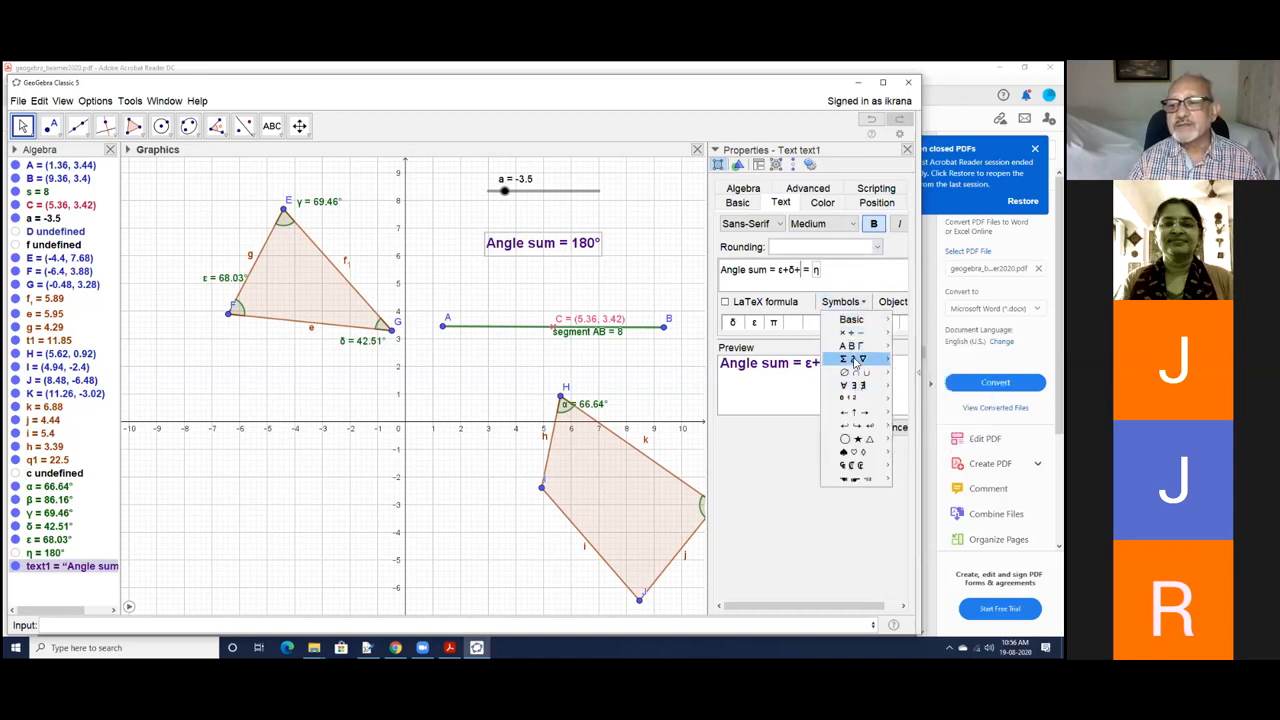
{"action": "mouse_move", "coordinate": [852, 320]}
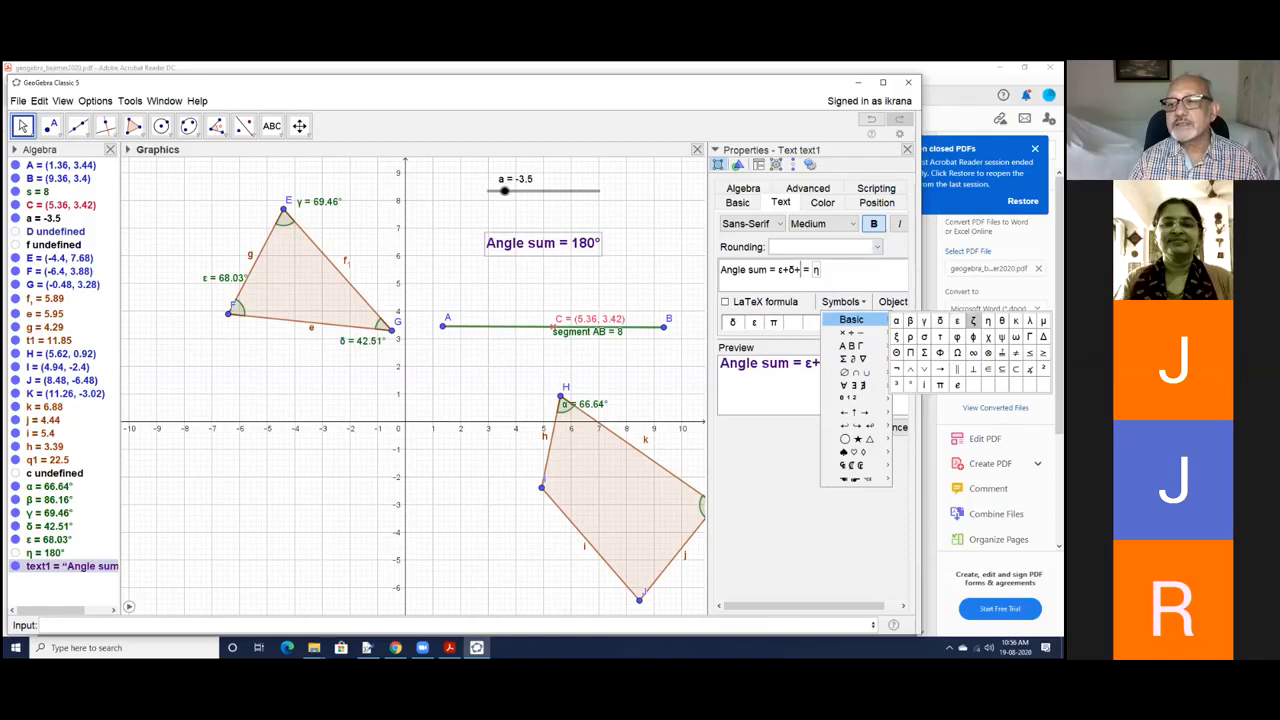
{"action": "left_click", "coordinate": [923, 320]}
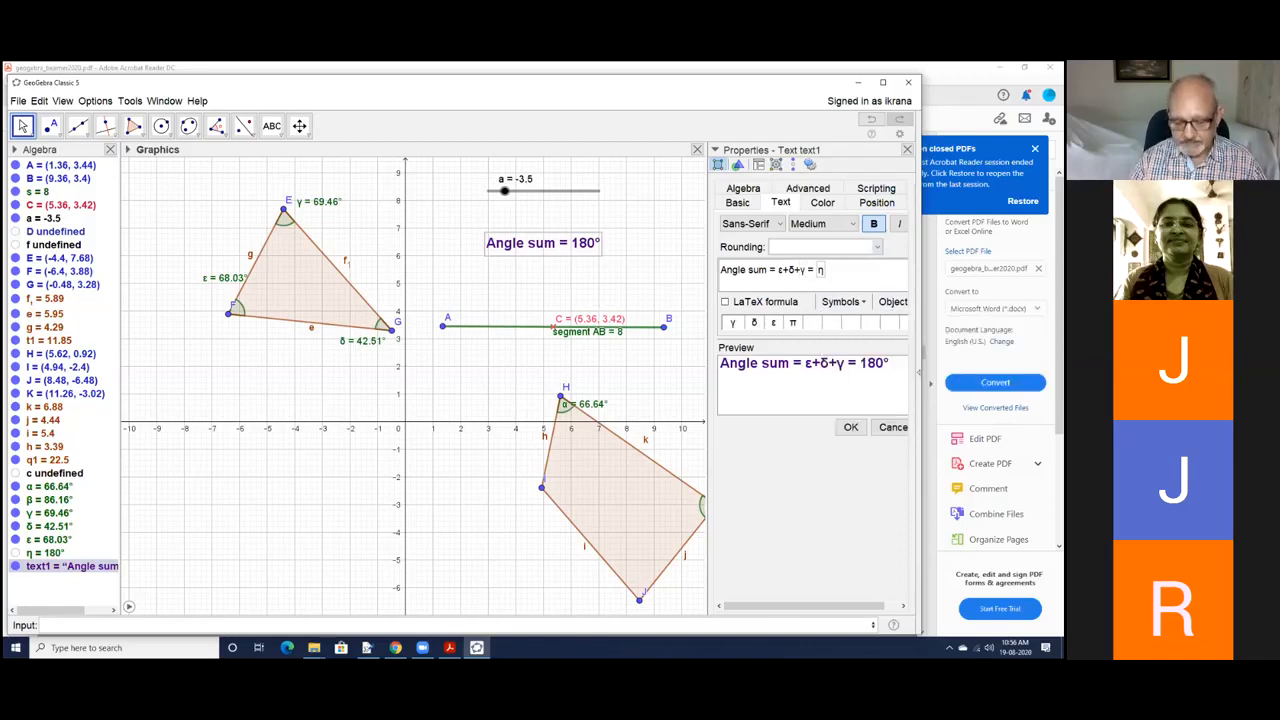
{"action": "key", "text": "Return"}
{"action": "left_click", "coordinate": [848, 427]}
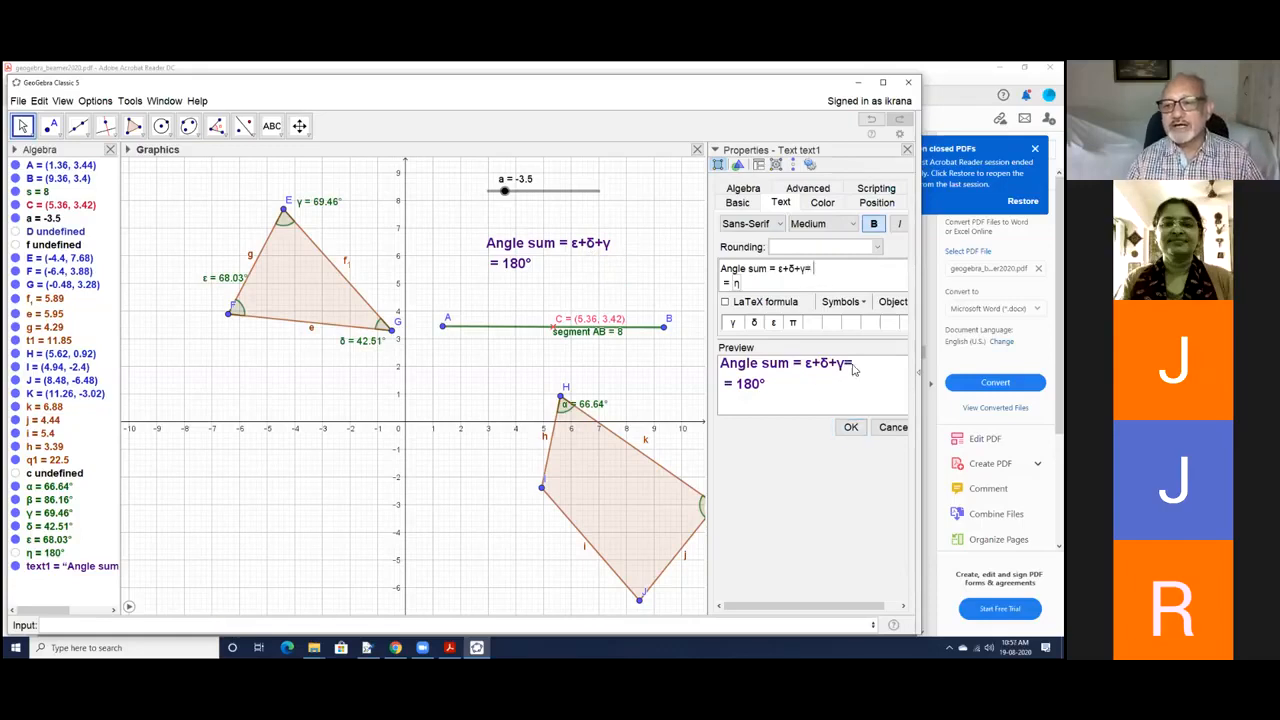
Step: Extend the text's first line with "=" and dynamic links to ε, δ and γ joined by plus signs, then apply and close the properties
{"action": "left_click", "coordinate": [892, 301]}
{"action": "scroll", "coordinate": [910, 370], "scroll_direction": "down", "scroll_amount": 4}
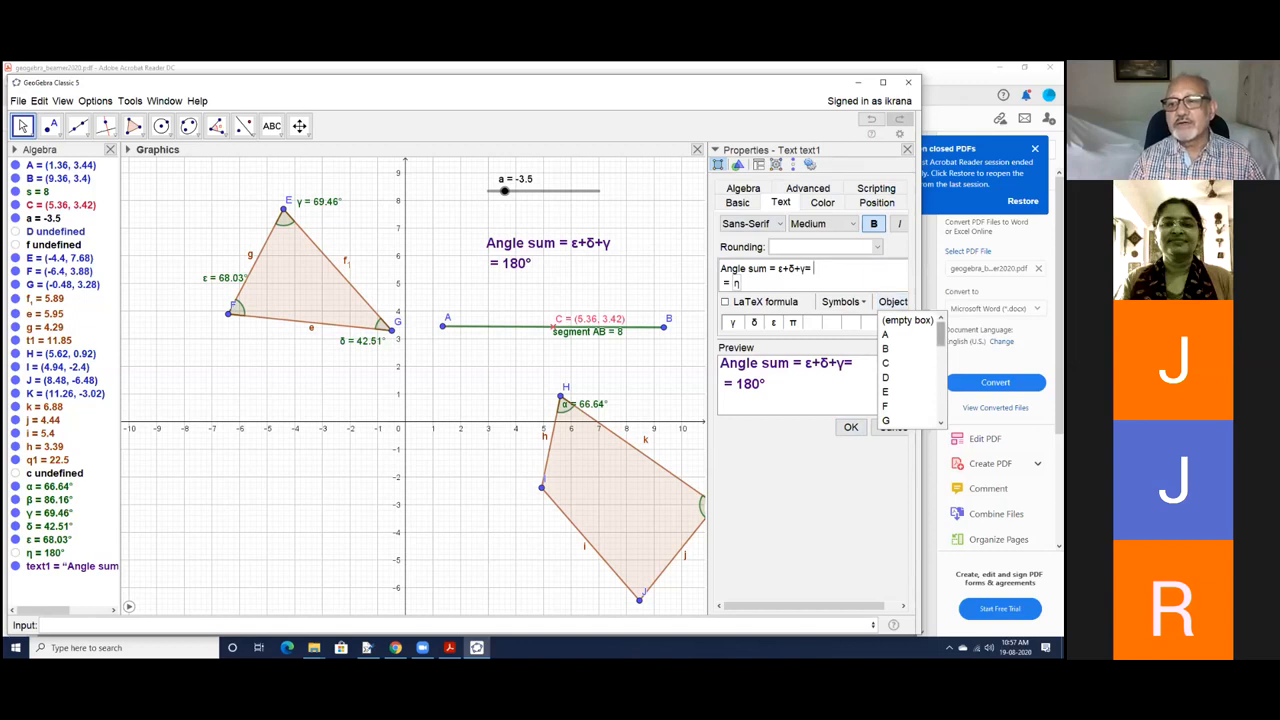
{"action": "scroll", "coordinate": [910, 370], "scroll_direction": "down", "scroll_amount": 3}
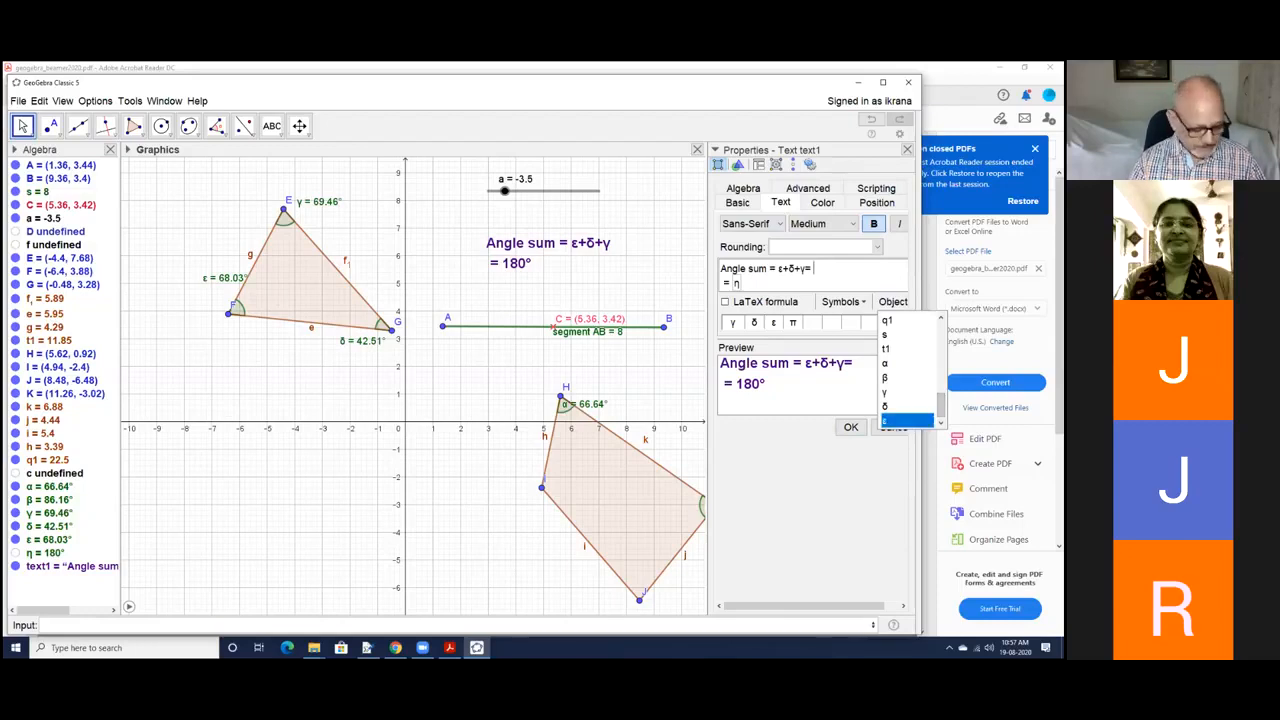
{"action": "left_click", "coordinate": [905, 420]}
{"action": "type", "text": "+"}
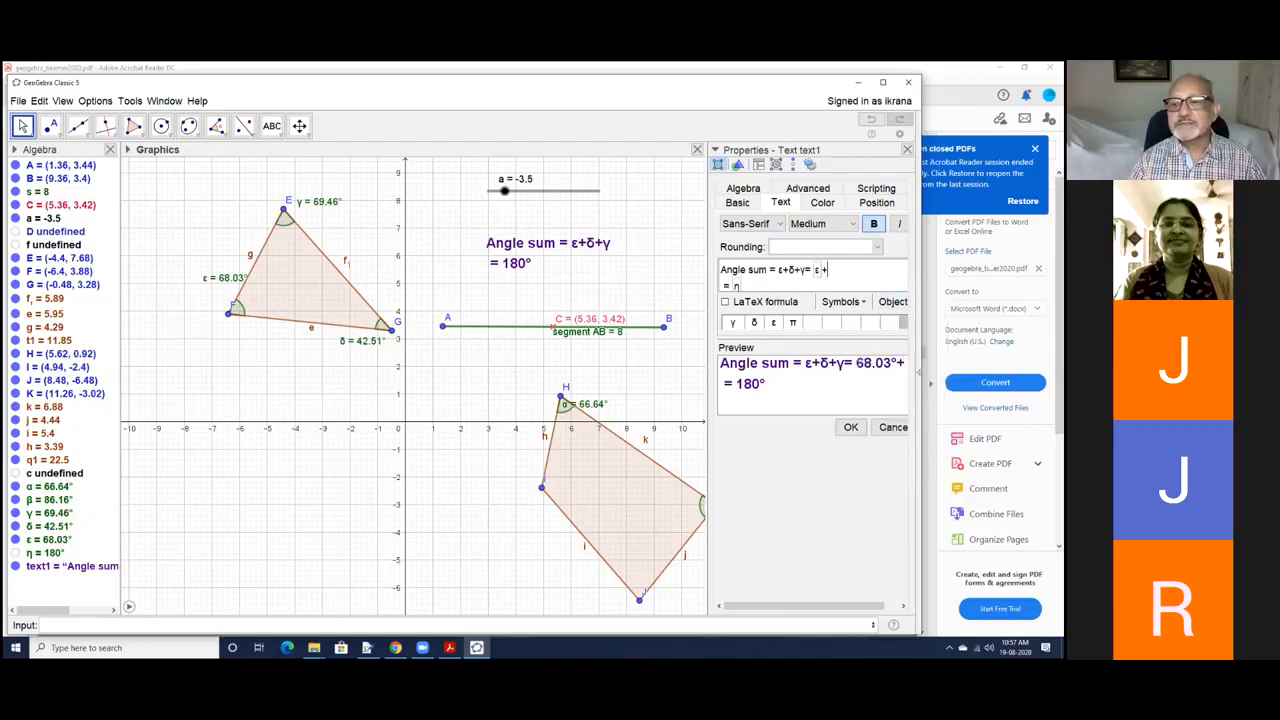
{"action": "left_click", "coordinate": [893, 302]}
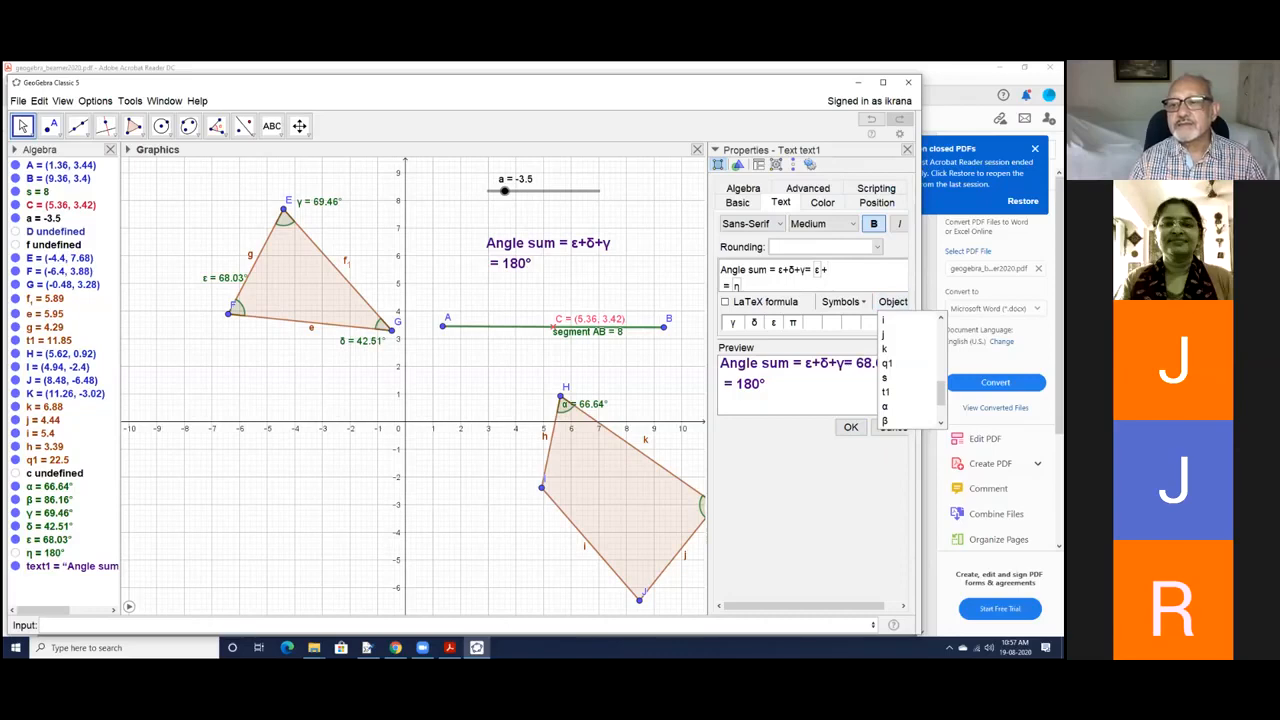
{"action": "left_click", "coordinate": [920, 375]}
{"action": "type", "text": "+"}
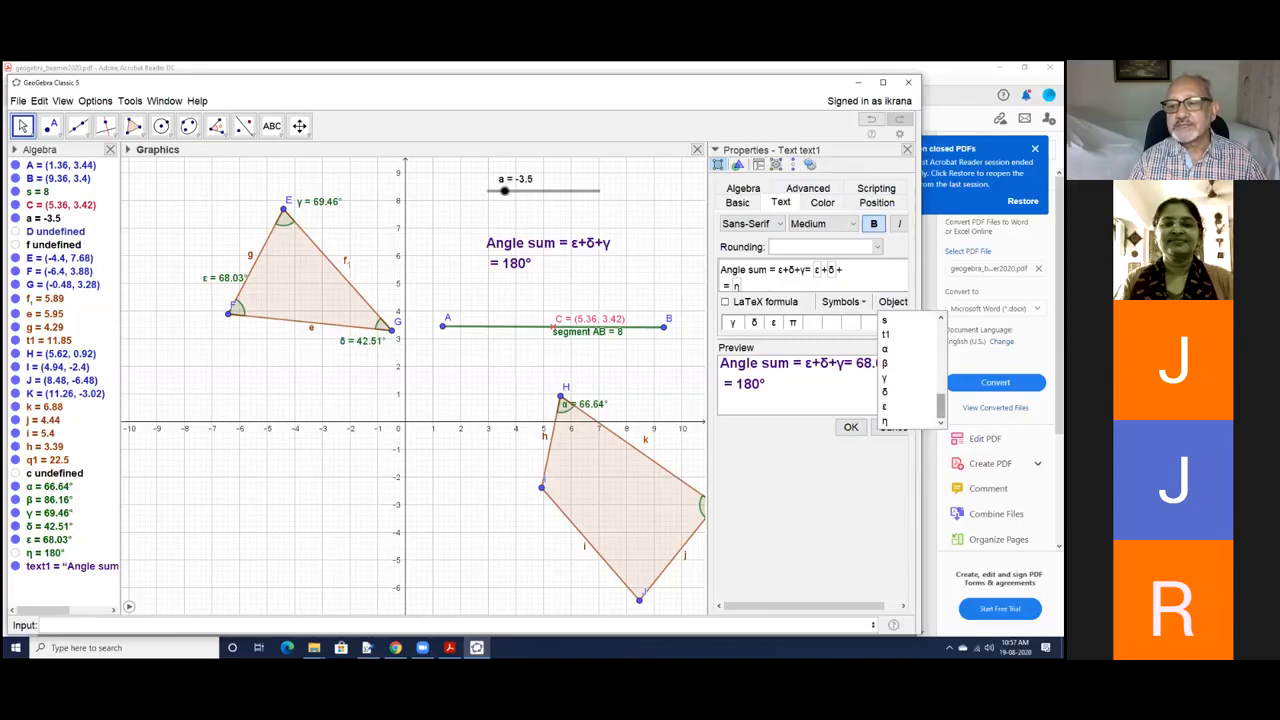
{"action": "left_click", "coordinate": [900, 377]}
{"action": "left_click", "coordinate": [850, 427]}
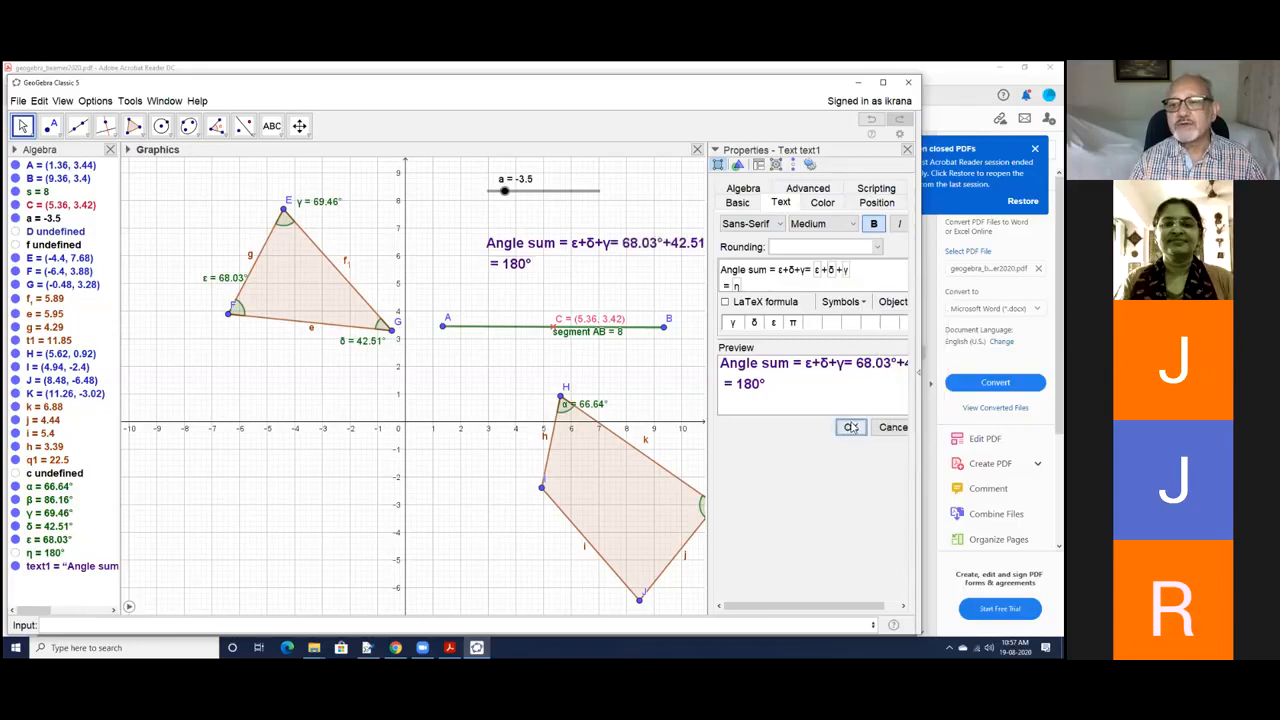
{"action": "left_click", "coordinate": [907, 149]}
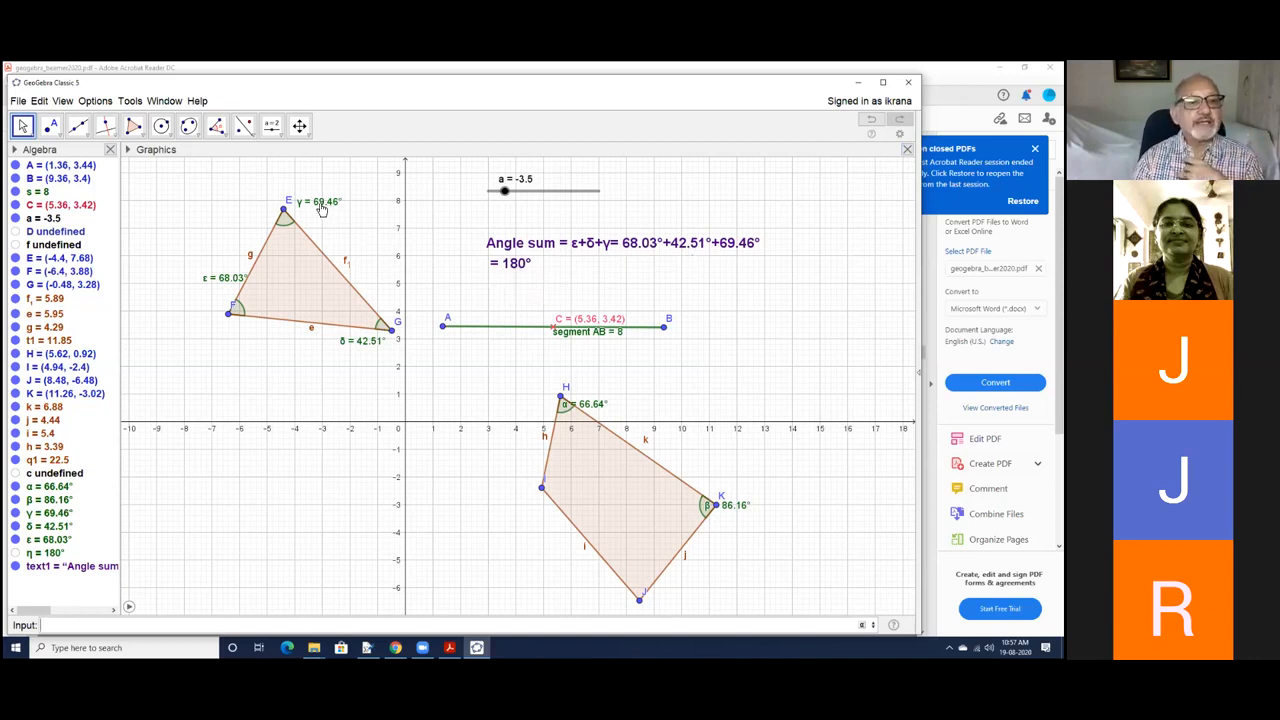
Step: Reshape triangle EFG by moving its vertices, ending with E at about (-4.12, 8.42), F (-8.86, -3.08) and G (-0.84, -3.08)
{"action": "left_click_drag", "start_coordinate": [285, 208], "coordinate": [363, 419]}
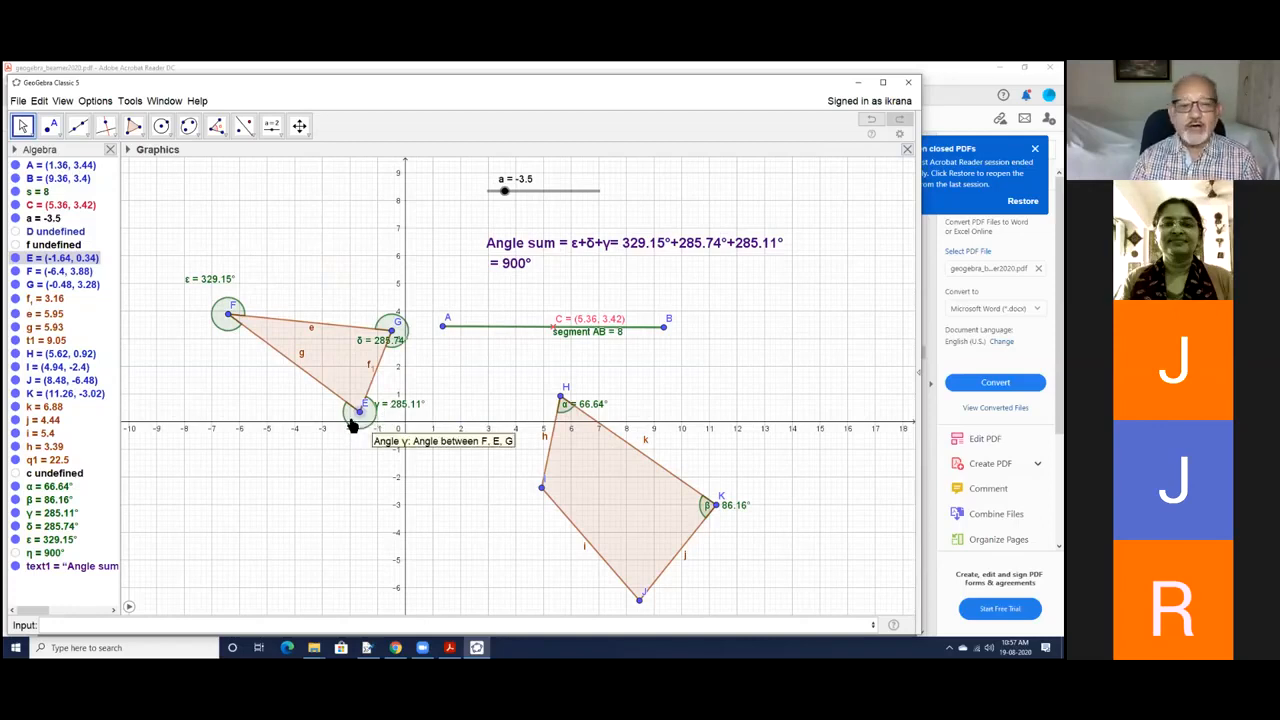
{"action": "left_click_drag", "start_coordinate": [360, 411], "coordinate": [283, 243]}
{"action": "left_click_drag", "start_coordinate": [229, 314], "coordinate": [160, 505]}
{"action": "left_click_drag", "start_coordinate": [391, 328], "coordinate": [390, 383]}
{"action": "left_click_drag", "start_coordinate": [283, 243], "coordinate": [291, 188]}
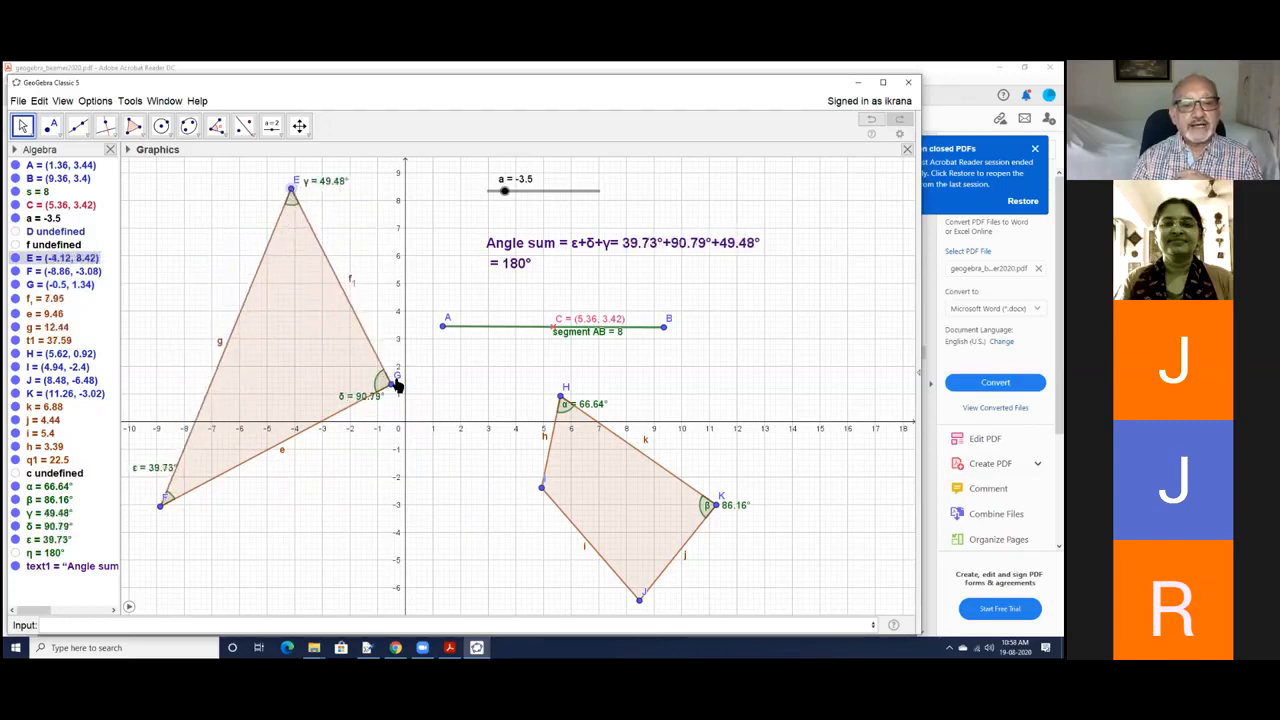
{"action": "left_click_drag", "start_coordinate": [392, 384], "coordinate": [381, 506]}
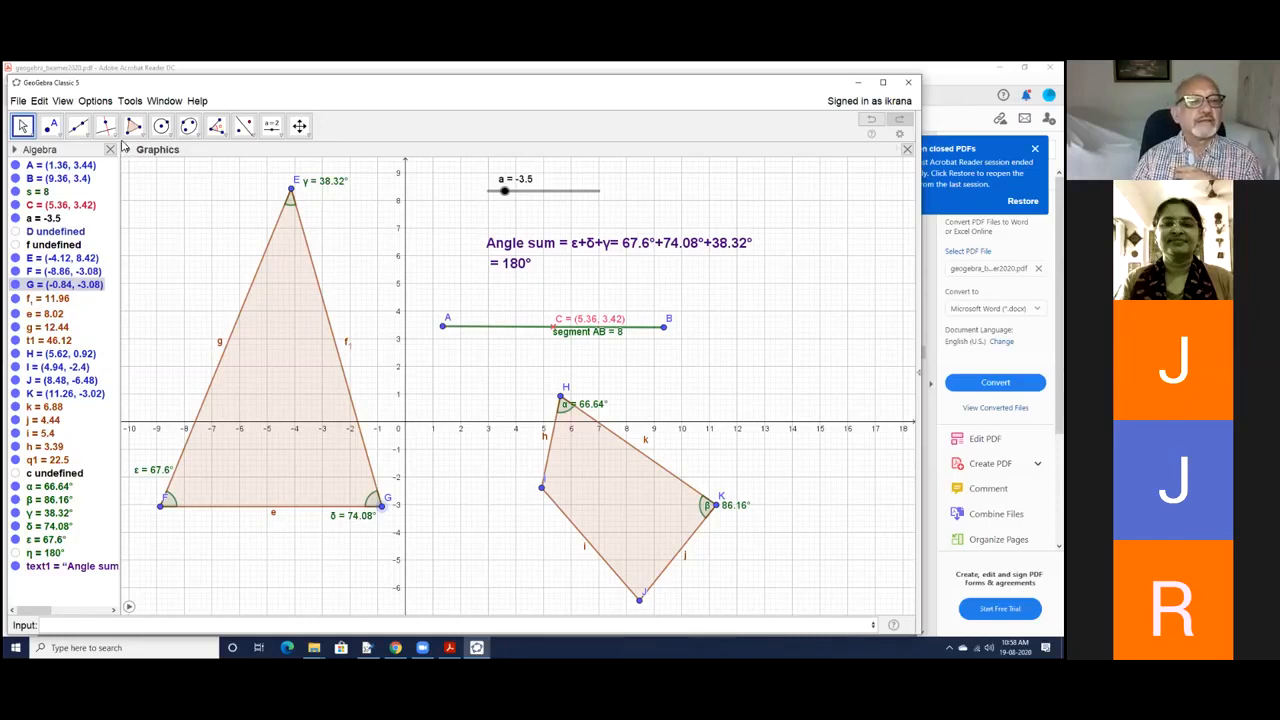
Step: Construct a four-vertex regular polygon on points (10, 5) and (8.44, 5.4), and enlarge it by moving the second point to about (0.26, 4.12)
{"action": "left_click", "coordinate": [117, 139]}
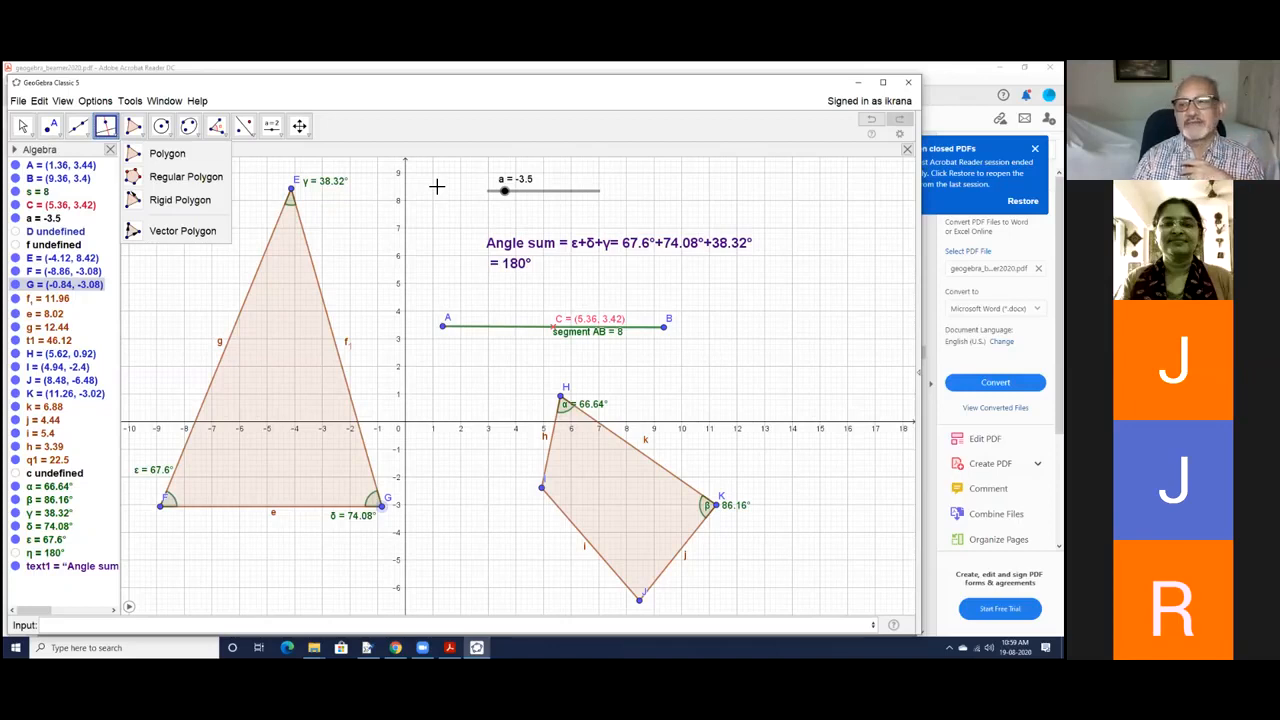
{"action": "mouse_move", "coordinate": [152, 142]}
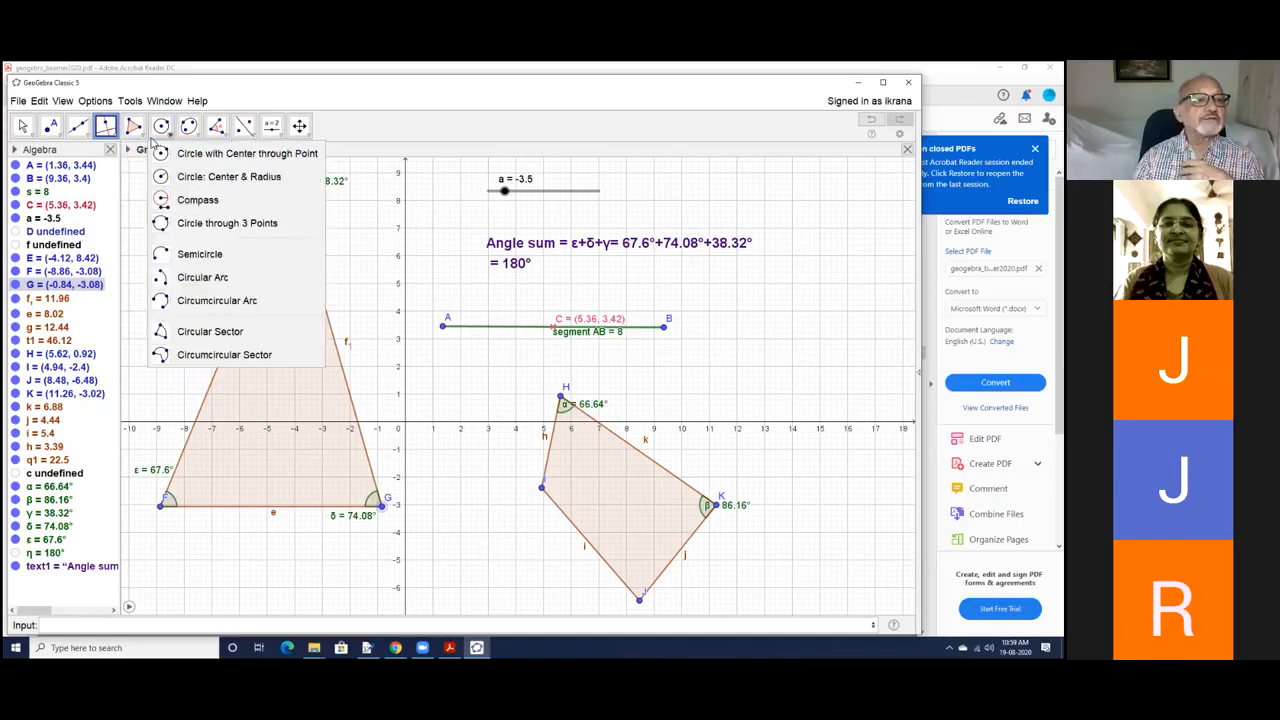
{"action": "left_click", "coordinate": [128, 176]}
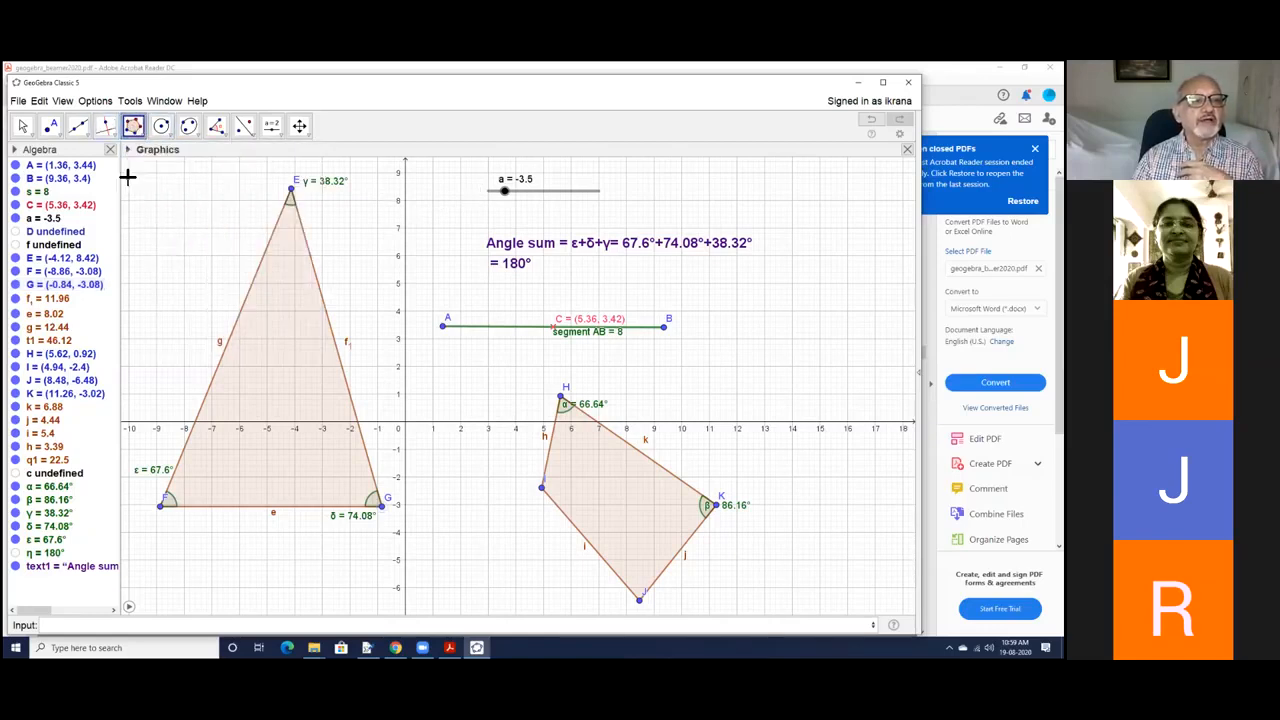
{"action": "left_click", "coordinate": [680, 282]}
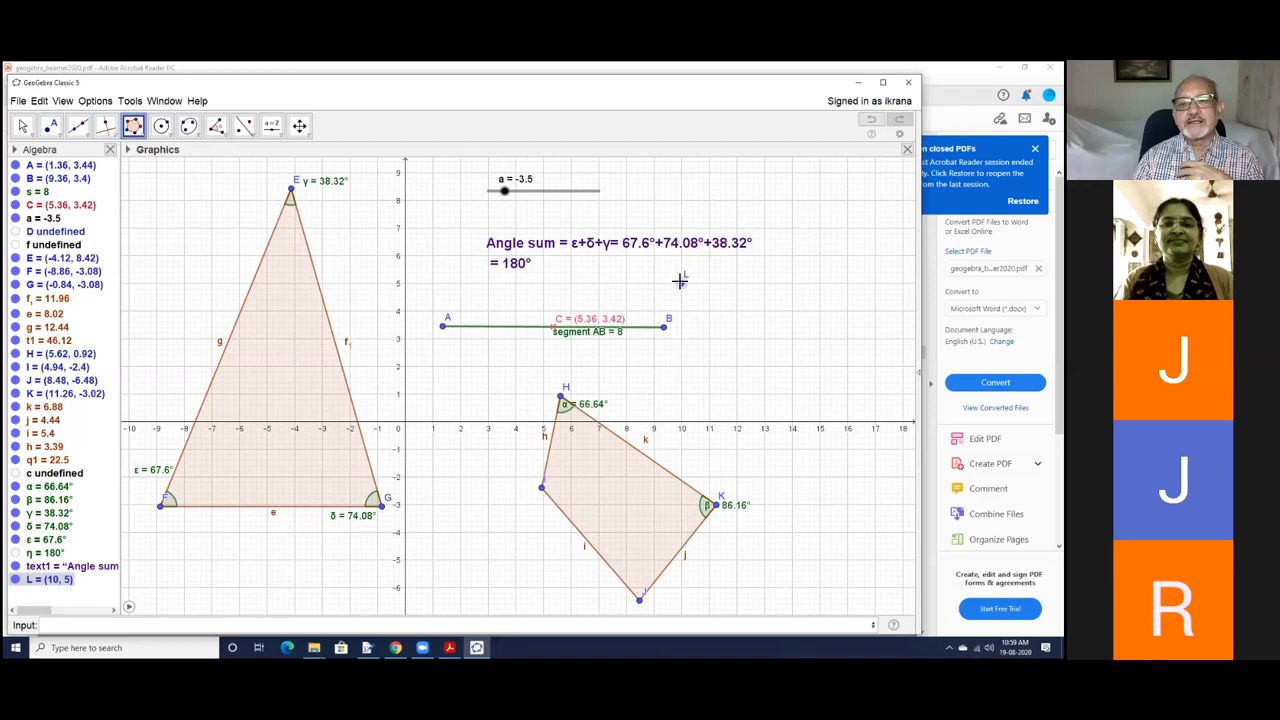
{"action": "left_click", "coordinate": [638, 271]}
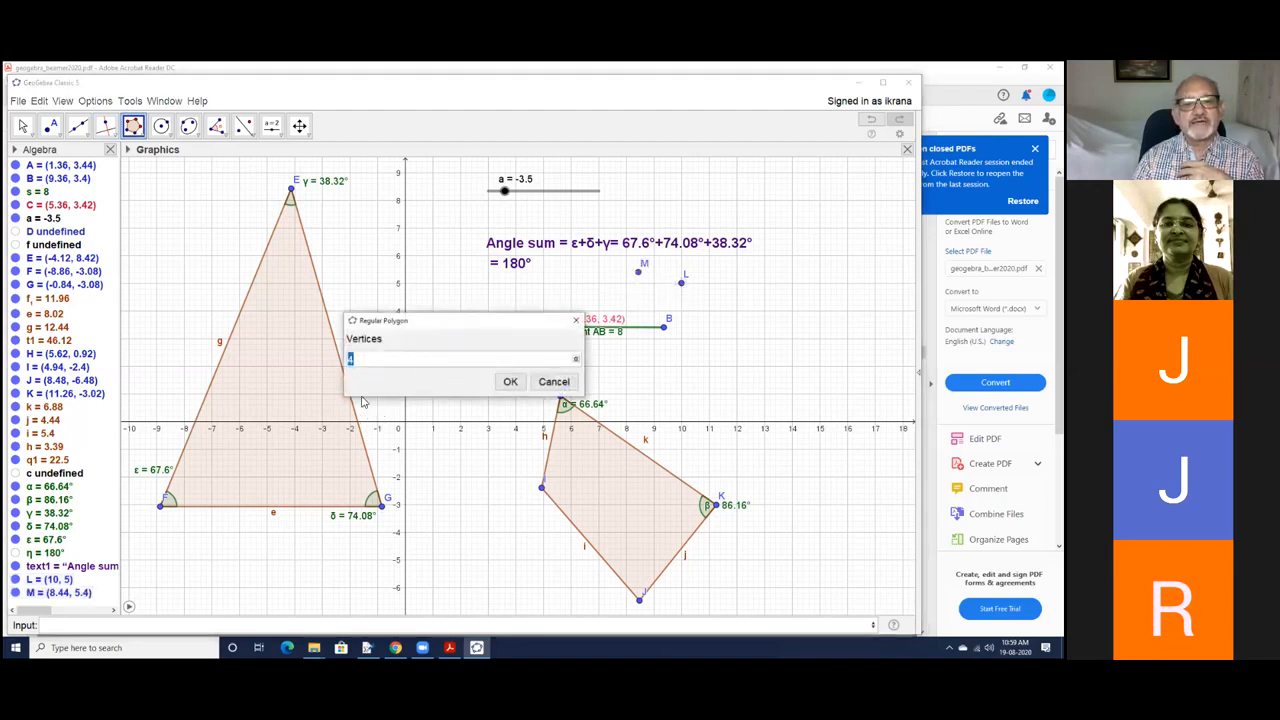
{"action": "left_click", "coordinate": [511, 382]}
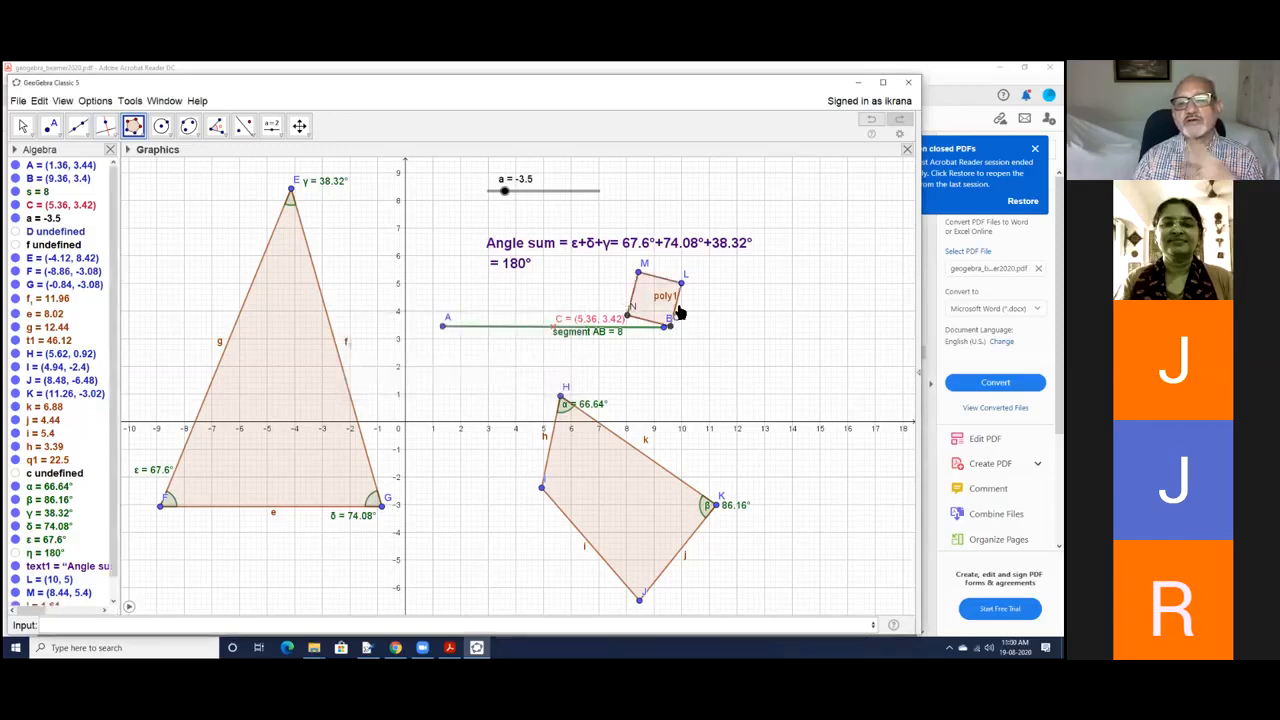
{"action": "left_click", "coordinate": [31, 130]}
{"action": "left_click_drag", "start_coordinate": [640, 275], "coordinate": [413, 306]}
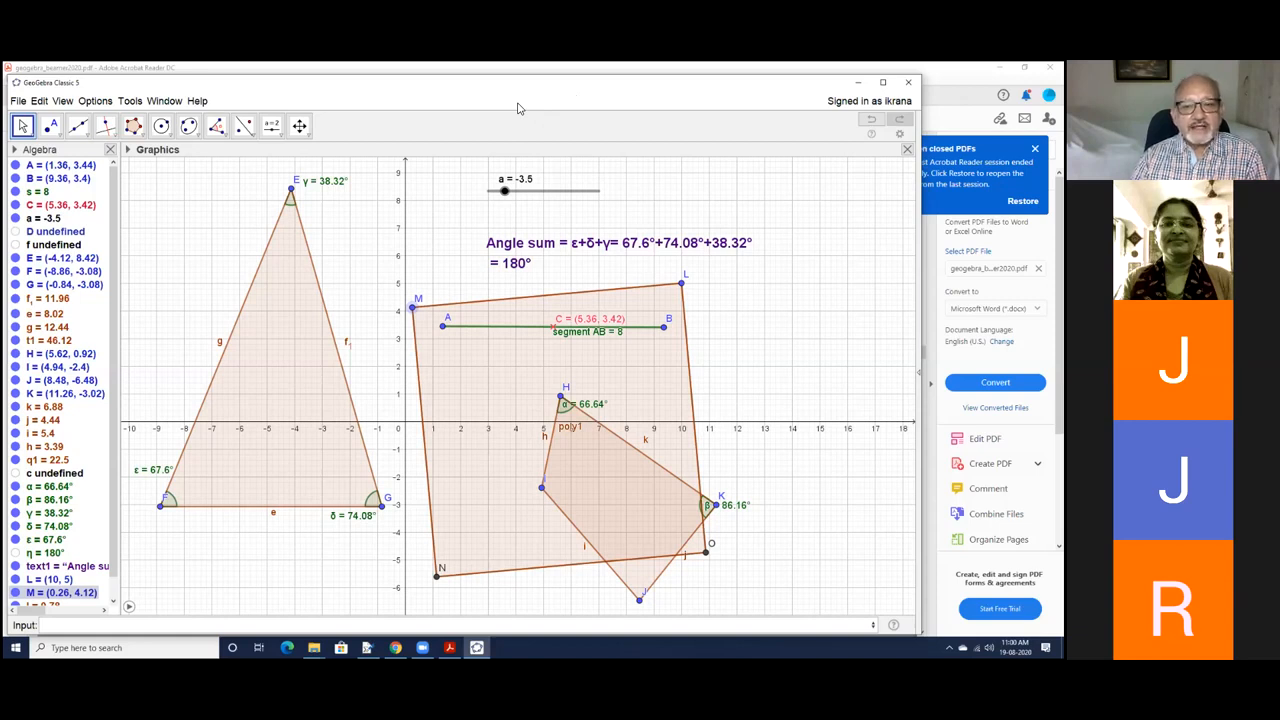
Step: Switch to the GeoGebra website in Chrome and open Classroom Resources to look through the math activities and topic map
{"action": "left_click", "coordinate": [855, 84]}
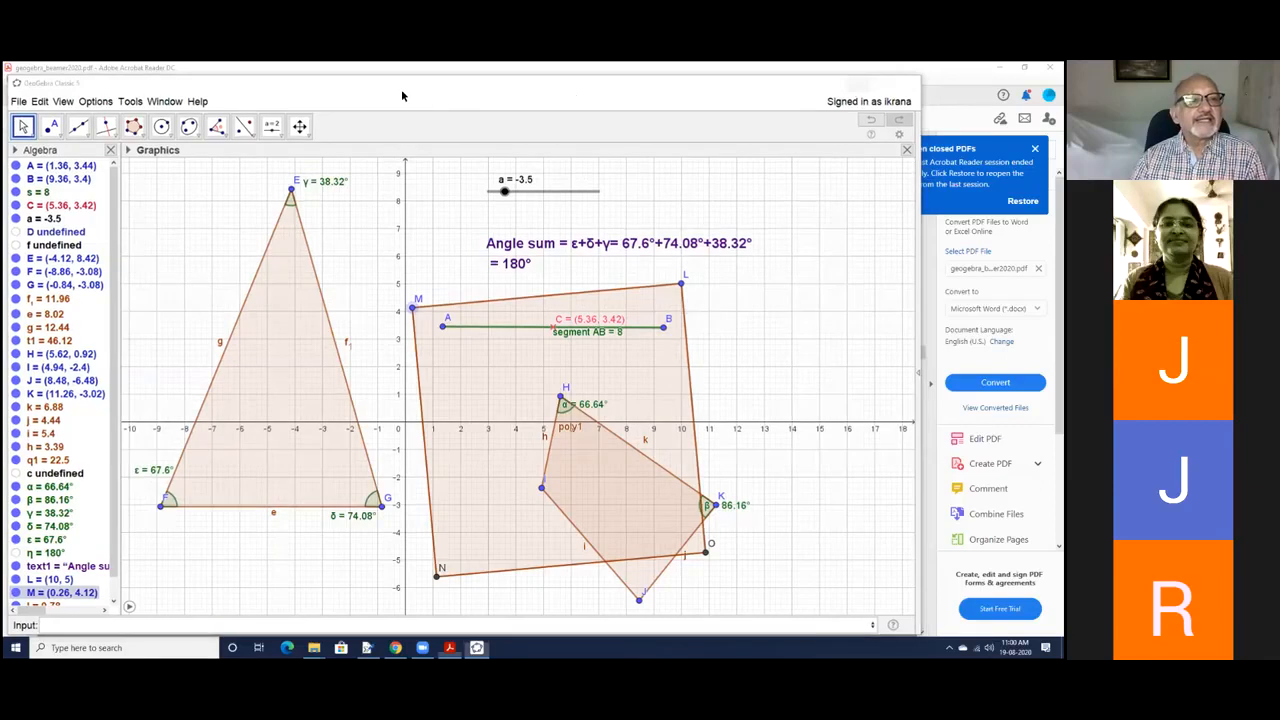
{"action": "key", "text": "alt+Tab"}
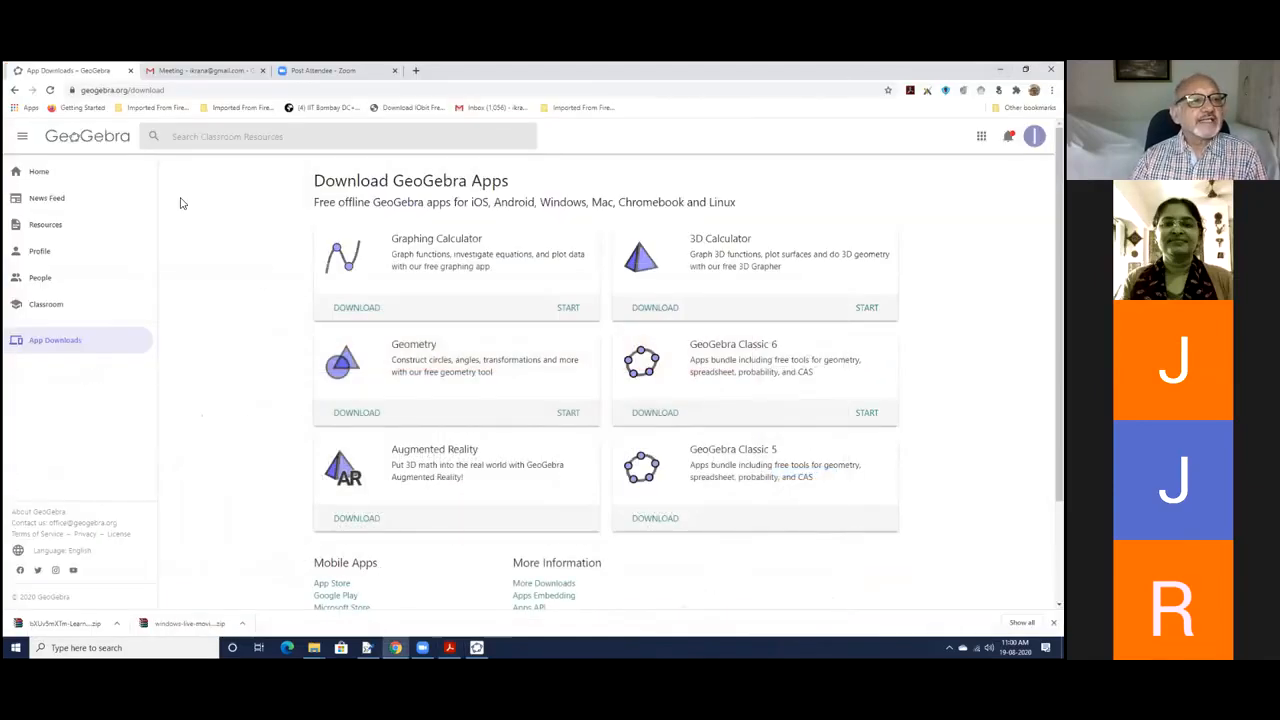
{"action": "left_click", "coordinate": [14, 90]}
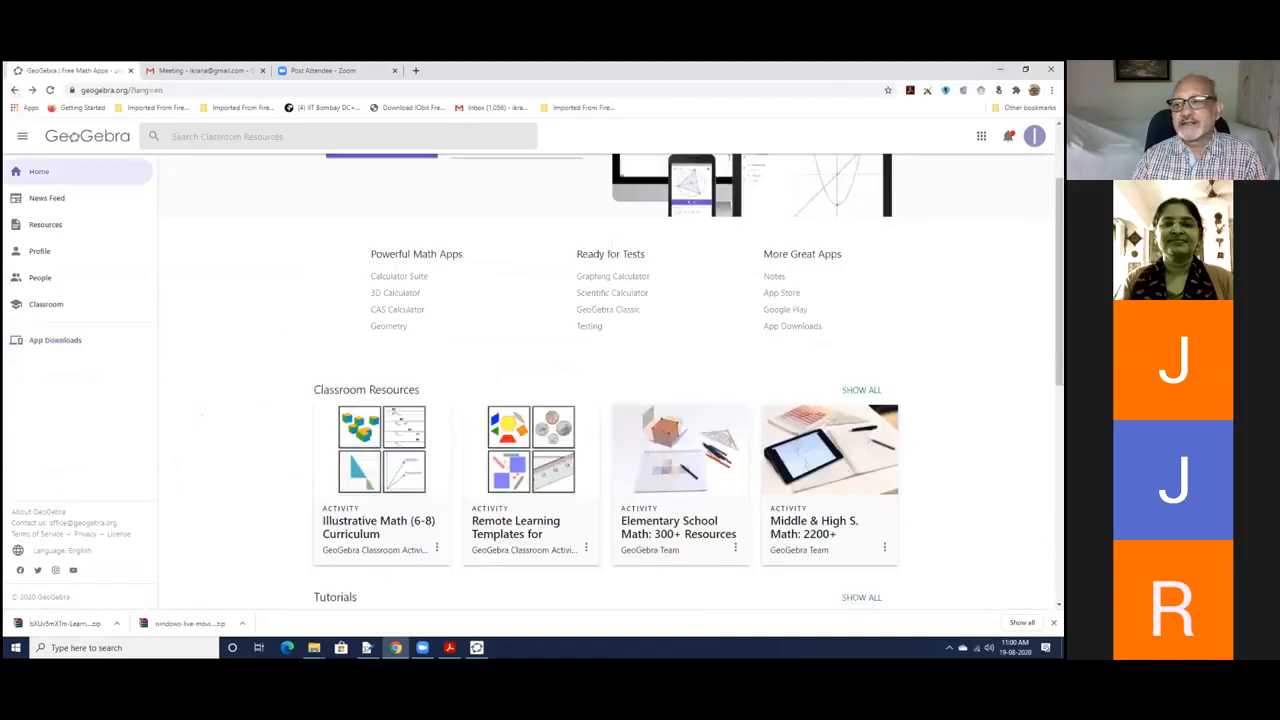
{"action": "scroll", "coordinate": [608, 380], "scroll_direction": "up", "scroll_amount": 2}
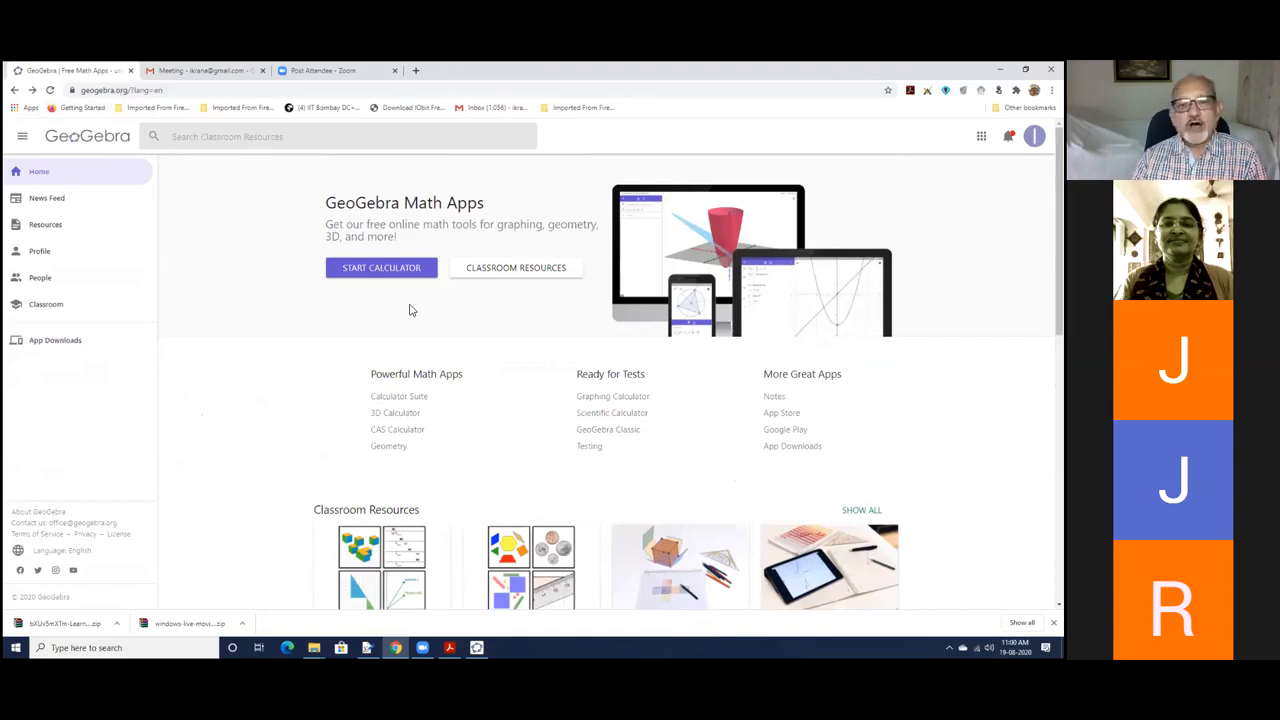
{"action": "left_click", "coordinate": [508, 270]}
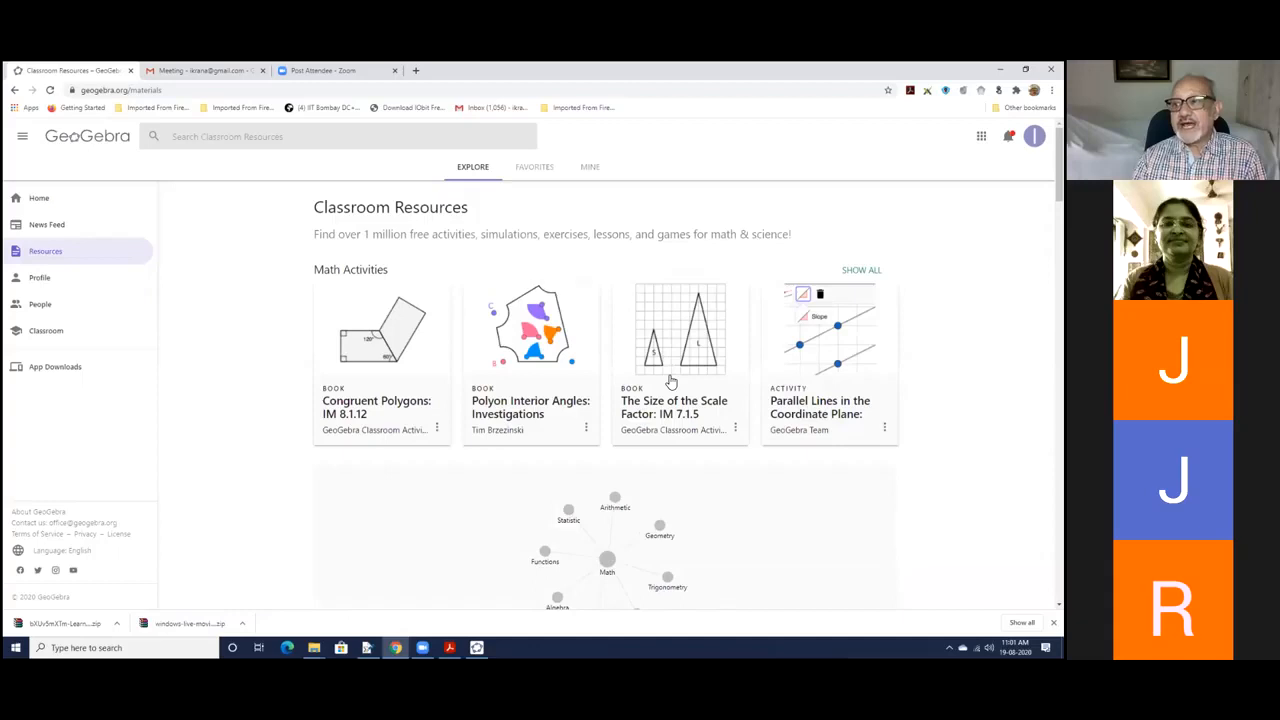
{"action": "scroll", "coordinate": [670, 380], "scroll_direction": "down", "scroll_amount": 2}
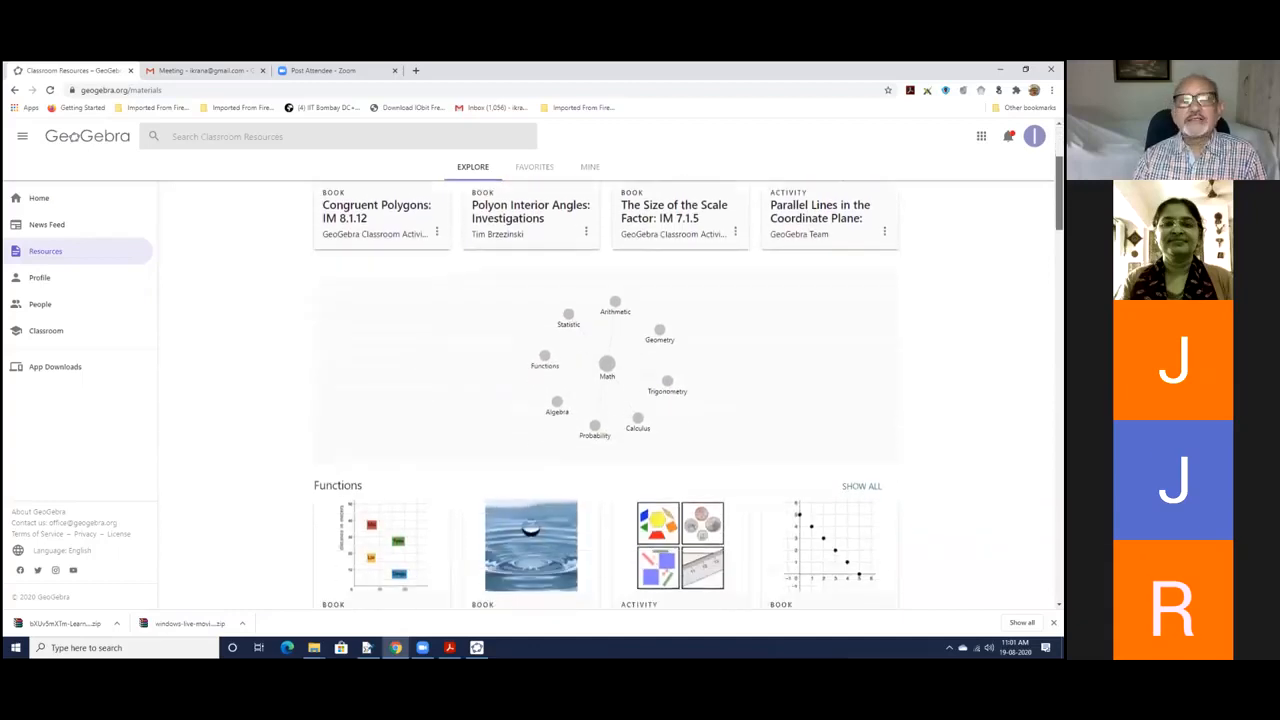
{"action": "scroll", "coordinate": [606, 397], "scroll_direction": "down", "scroll_amount": 1}
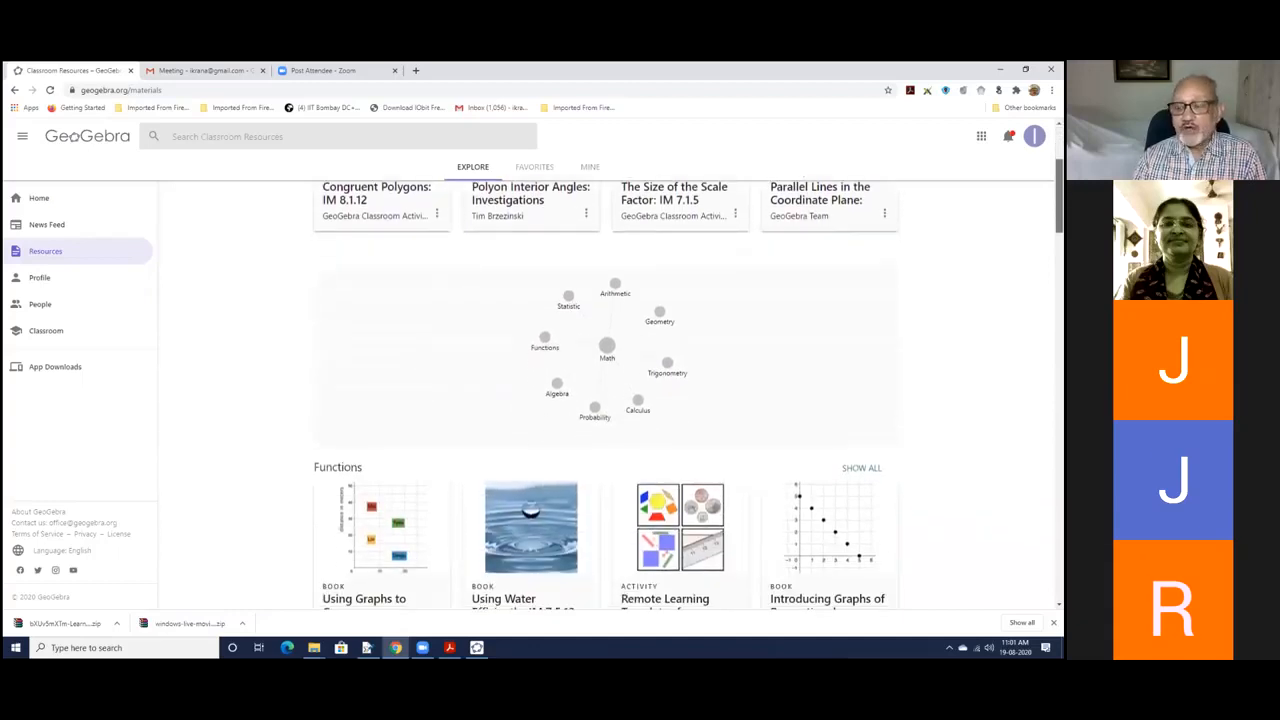
{"action": "scroll", "coordinate": [606, 394], "scroll_direction": "up", "scroll_amount": 1}
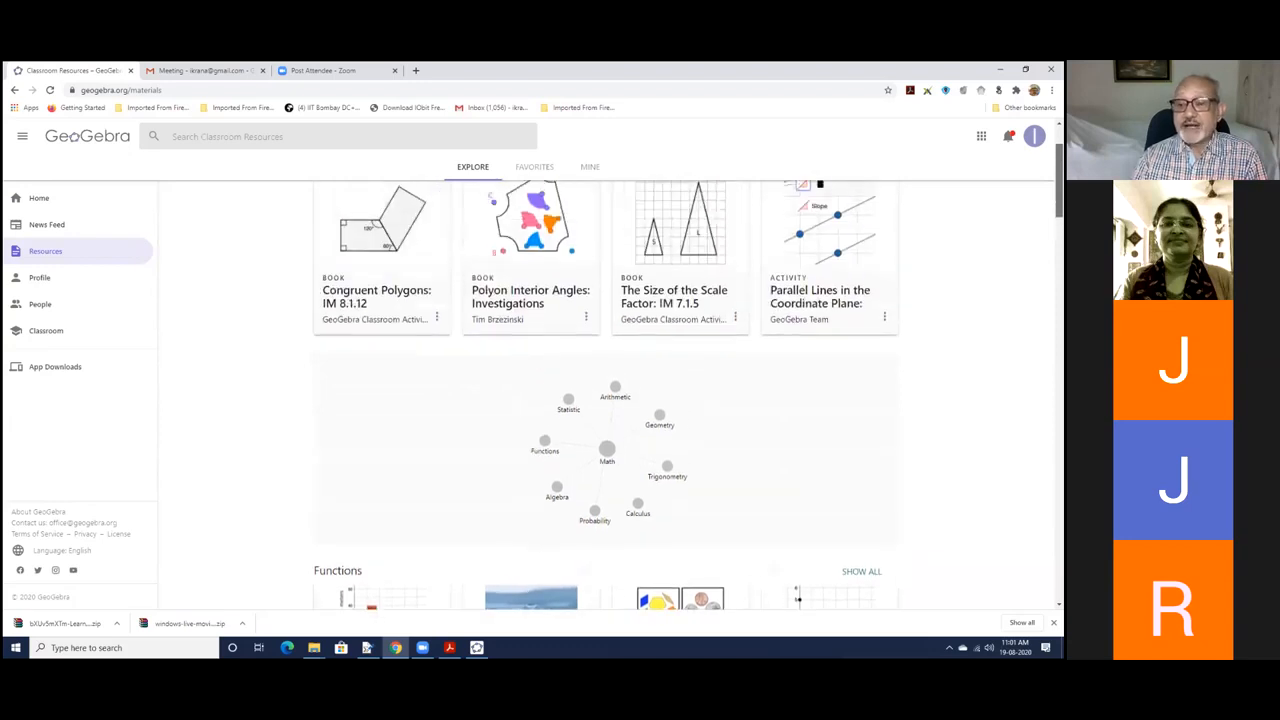
{"action": "scroll", "coordinate": [606, 394], "scroll_direction": "down", "scroll_amount": 1}
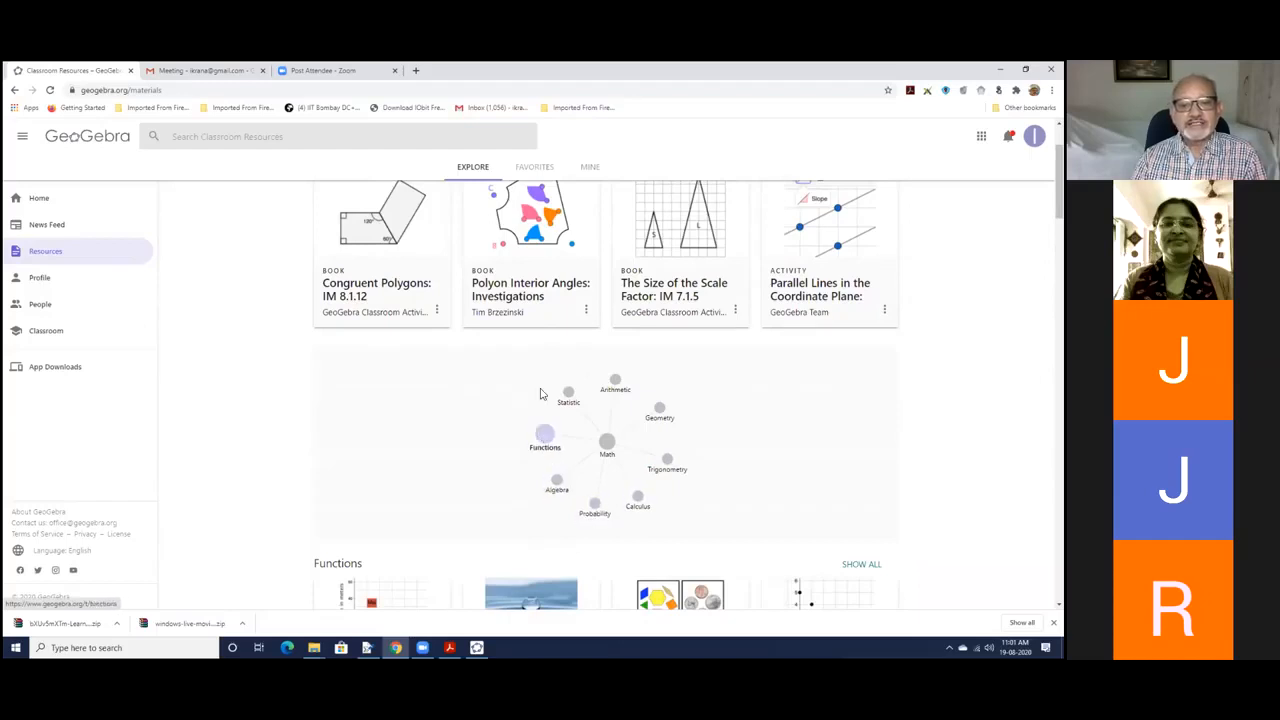
{"action": "scroll", "coordinate": [856, 348], "scroll_direction": "up", "scroll_amount": 2}
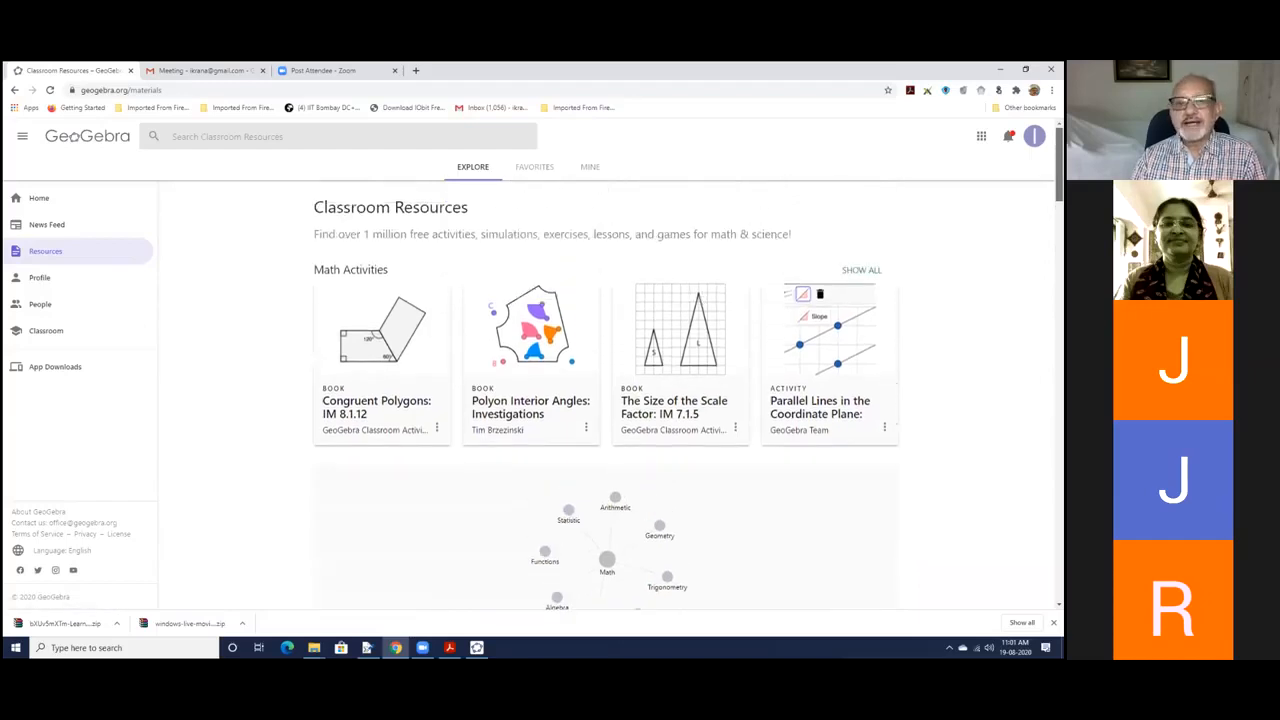
Step: Search the classroom resources for "sum of angles of a triangle" and open the activity "Sum of the Angles in a Triangle"
{"action": "left_click", "coordinate": [231, 137]}
{"action": "type", "text": "sum of angles of a triangle"}
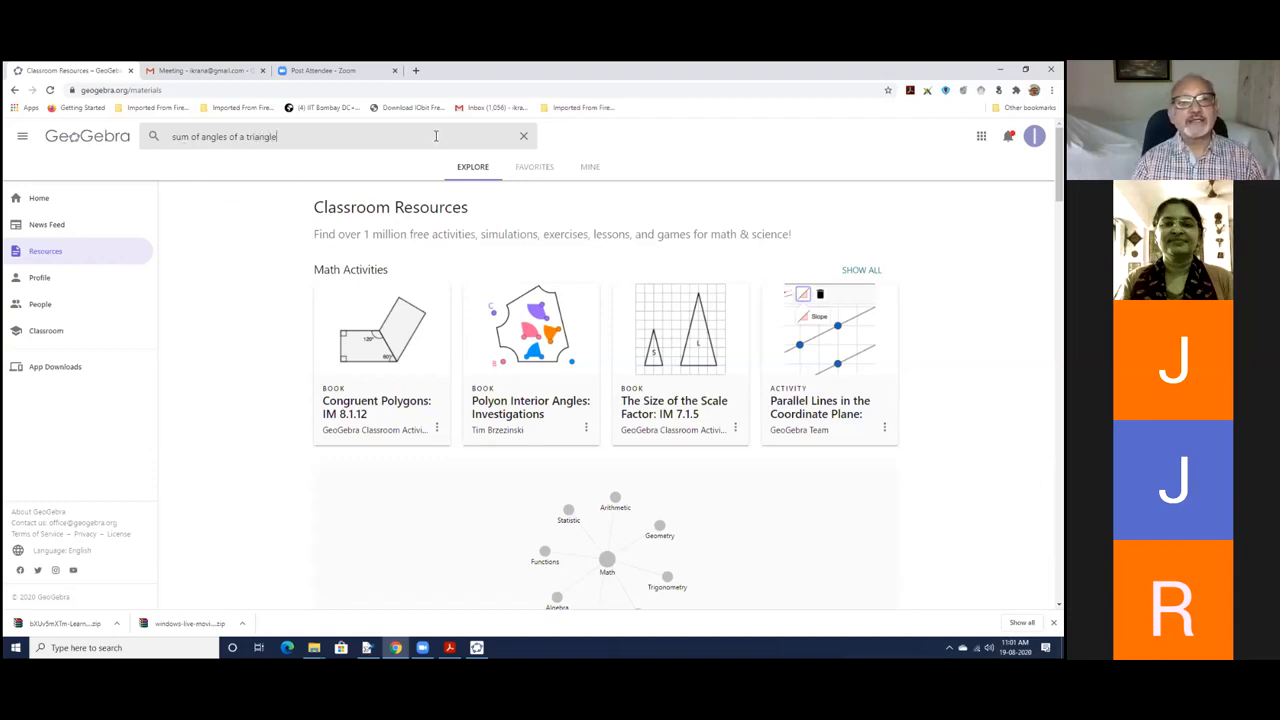
{"action": "key", "text": "Return"}
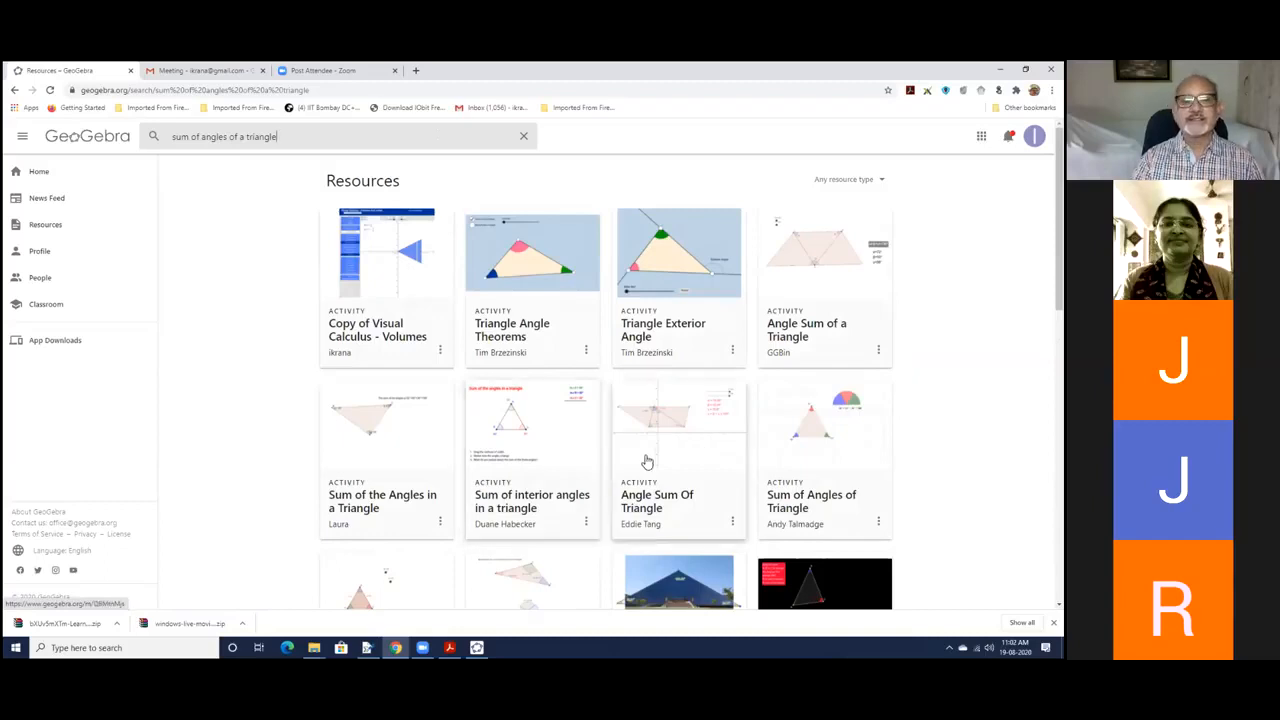
{"action": "left_click", "coordinate": [409, 495]}
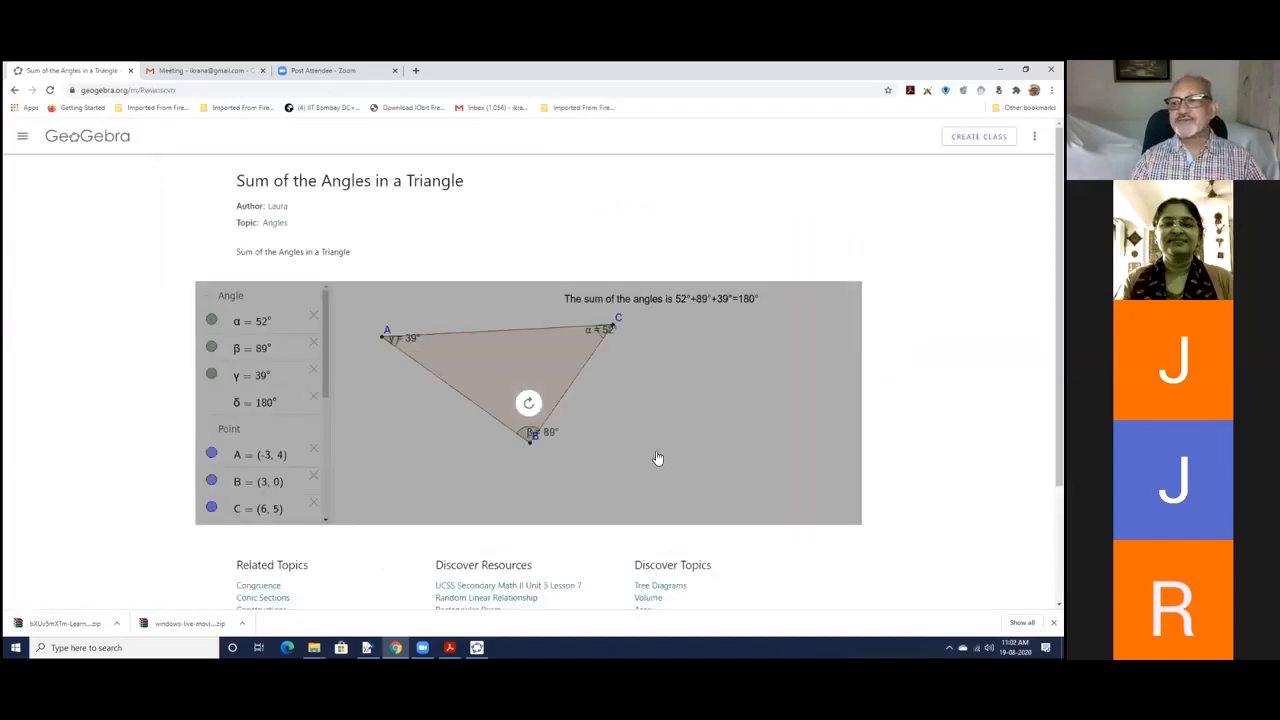
Step: Start the applet and move vertex A to (-2, 3), and reopen the activity by way of the search results
{"action": "left_click", "coordinate": [530, 404]}
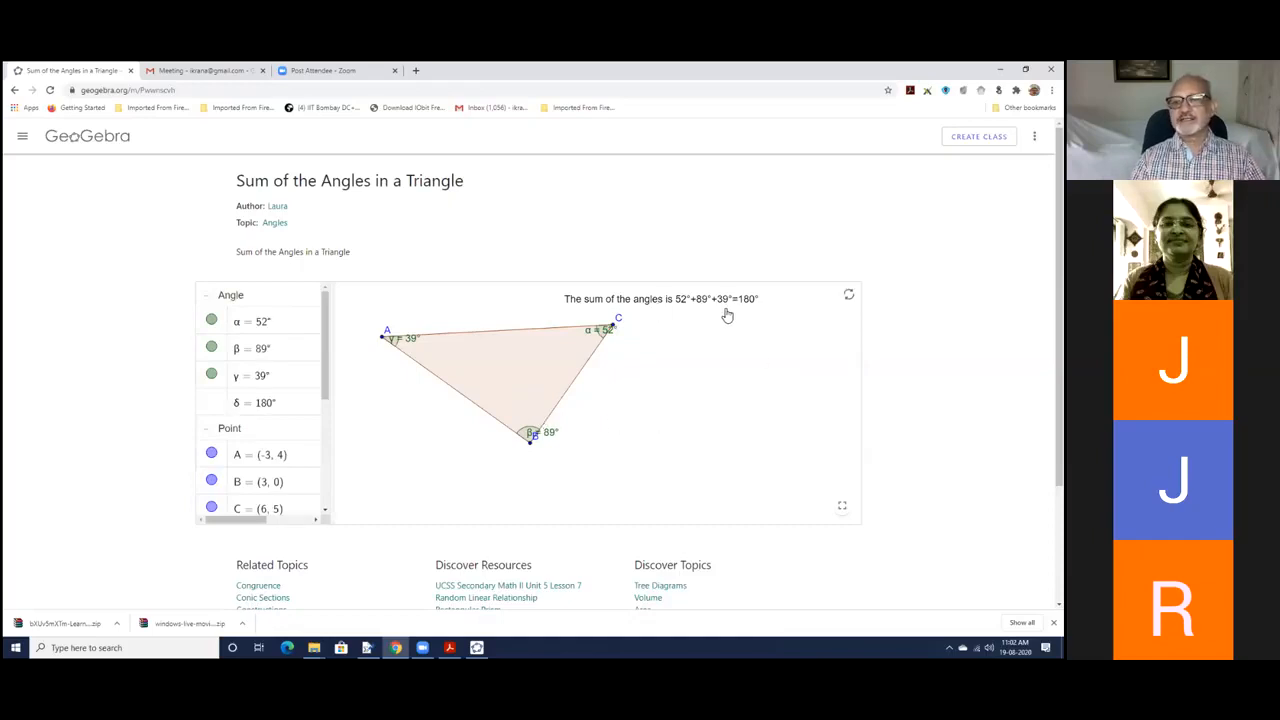
{"action": "left_click_drag", "start_coordinate": [382, 343], "coordinate": [403, 366]}
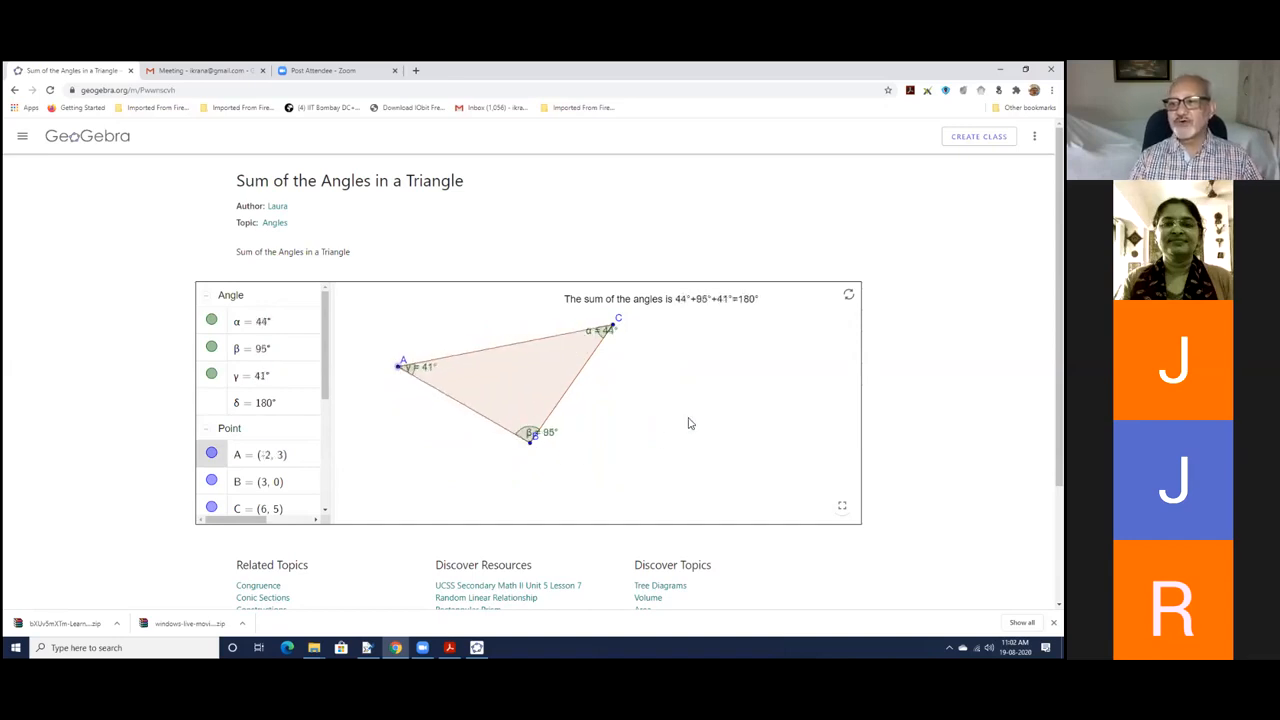
{"action": "left_click", "coordinate": [15, 90]}
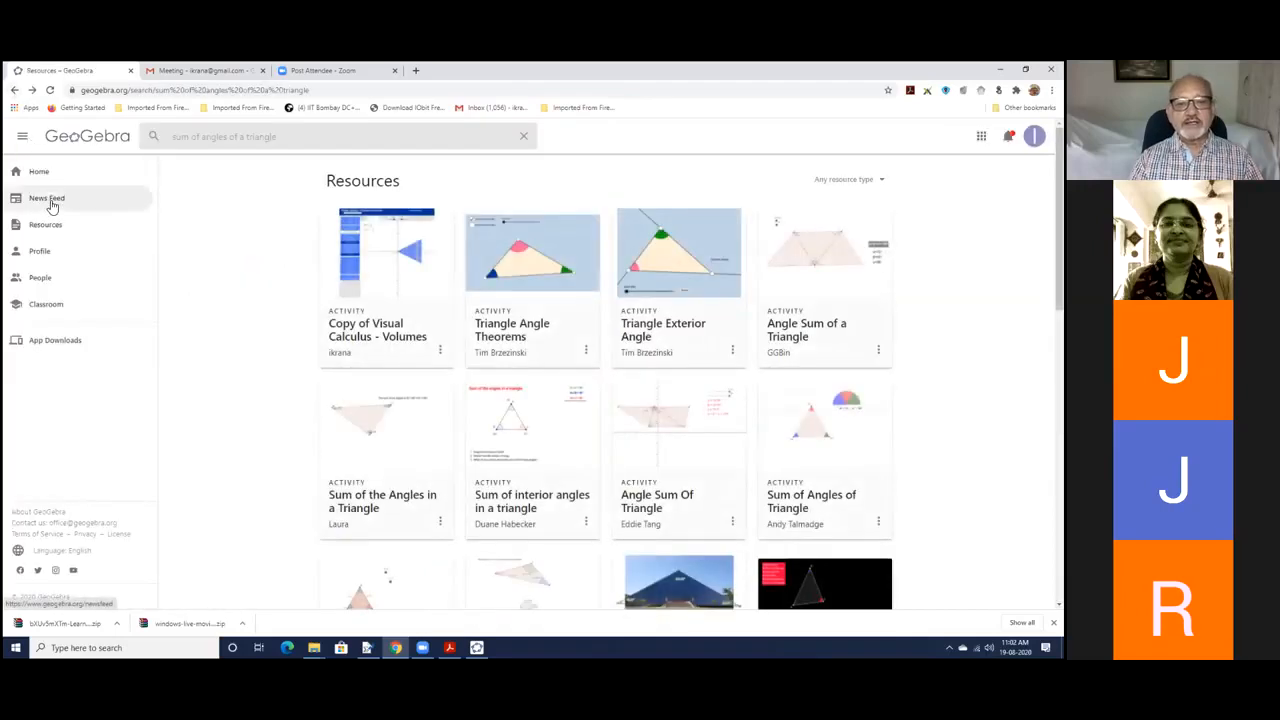
{"action": "left_click", "coordinate": [429, 437]}
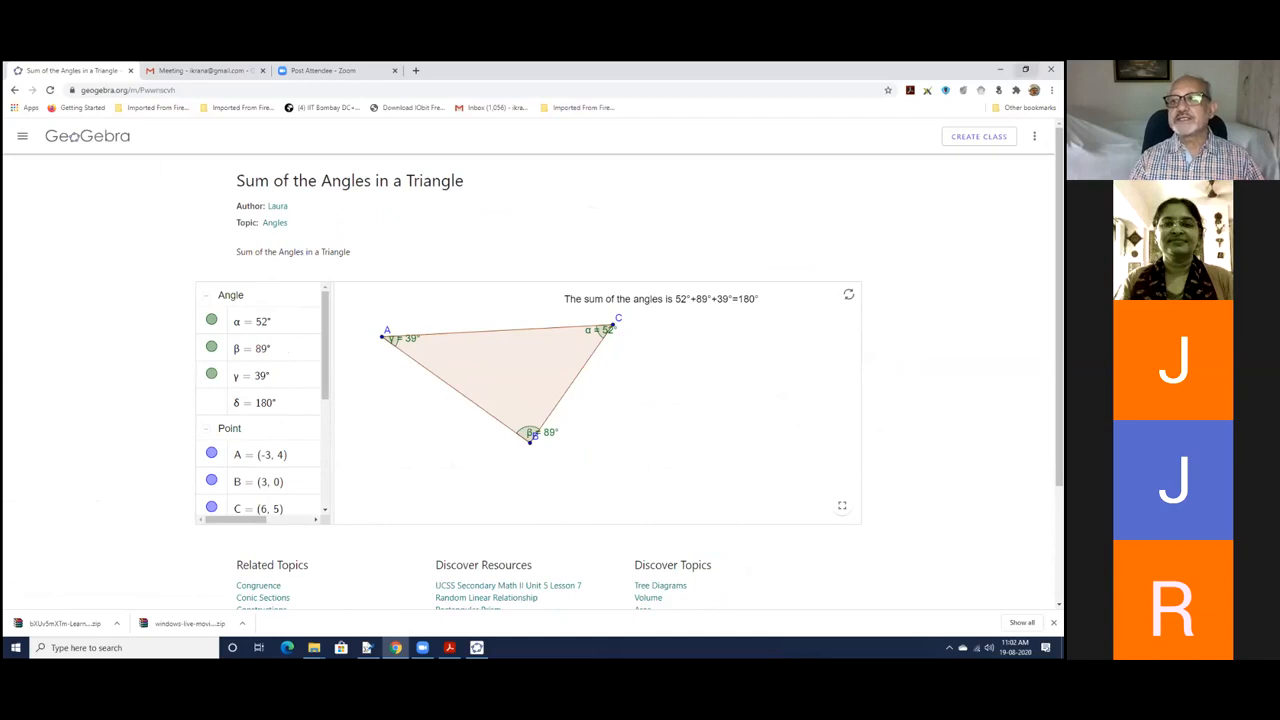
Step: Reduce the browser window from full screen and open the triangle activity in the GeoGebra web app
{"action": "left_click", "coordinate": [1025, 70]}
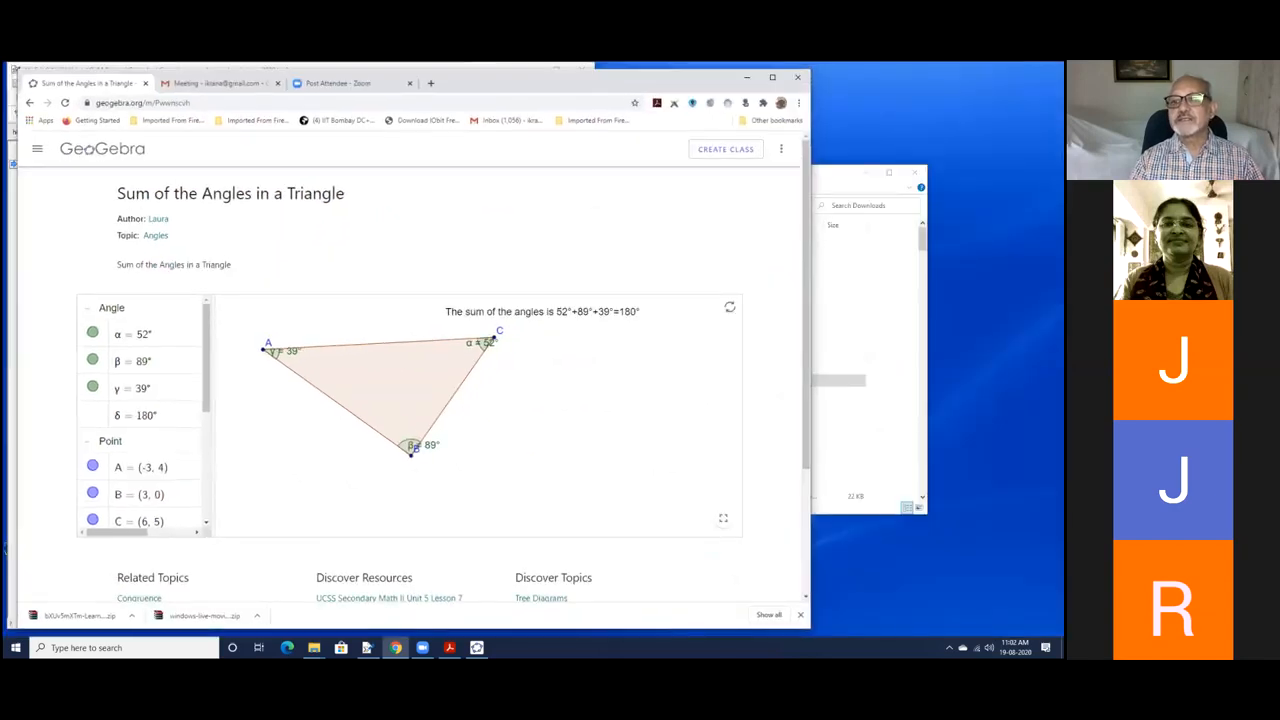
{"action": "left_click", "coordinate": [781, 152]}
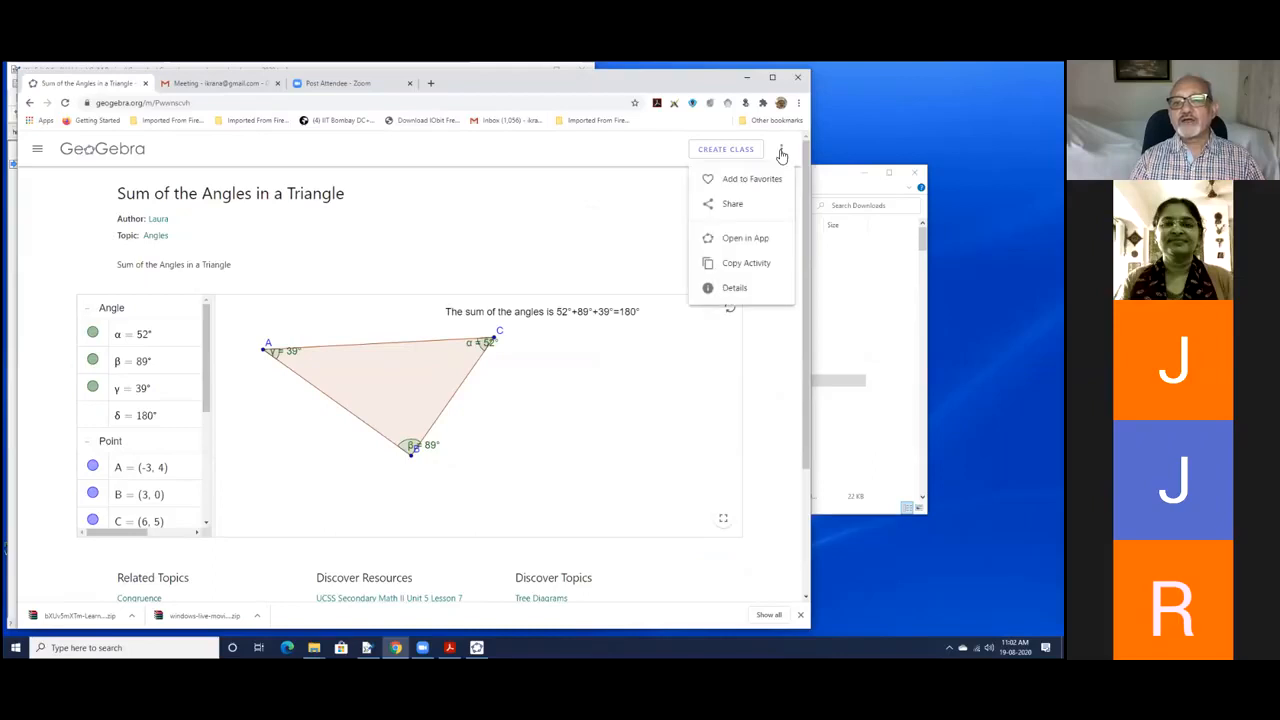
{"action": "left_click", "coordinate": [765, 244]}
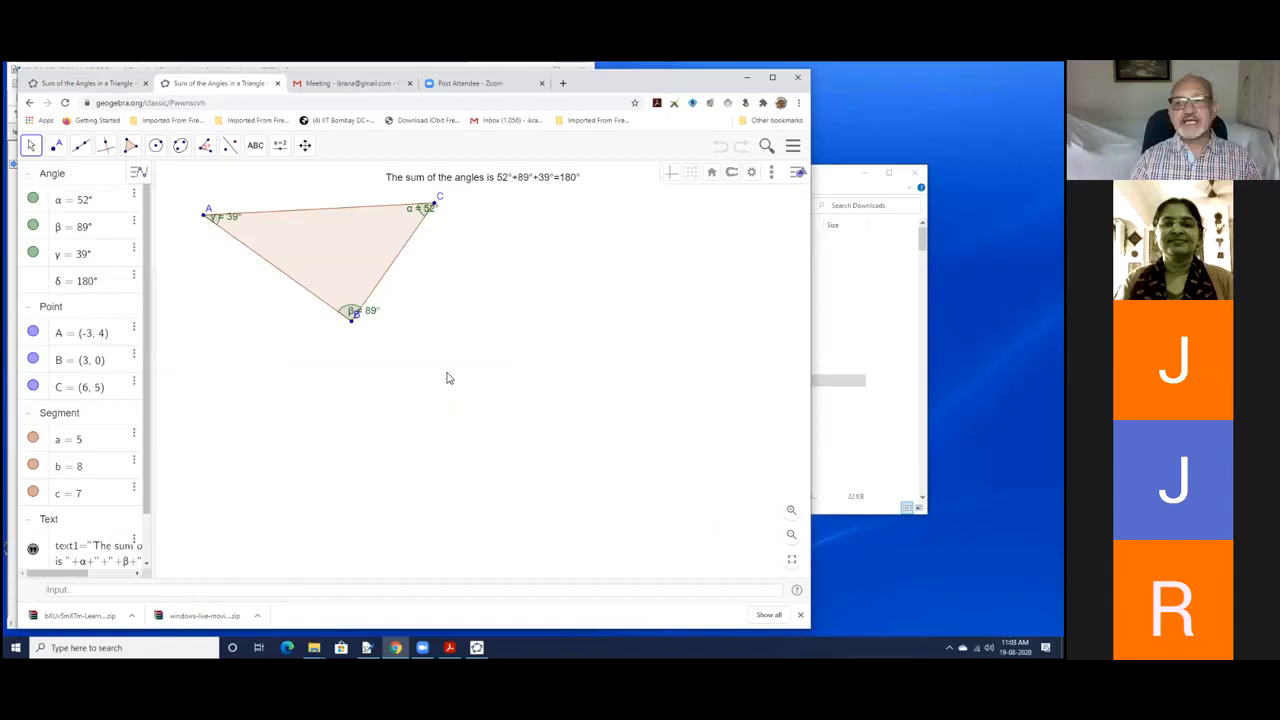
Step: Download the triangle construction as a GeoGebra file (.ggb) named geogebra-export.ggb
{"action": "left_click", "coordinate": [793, 150]}
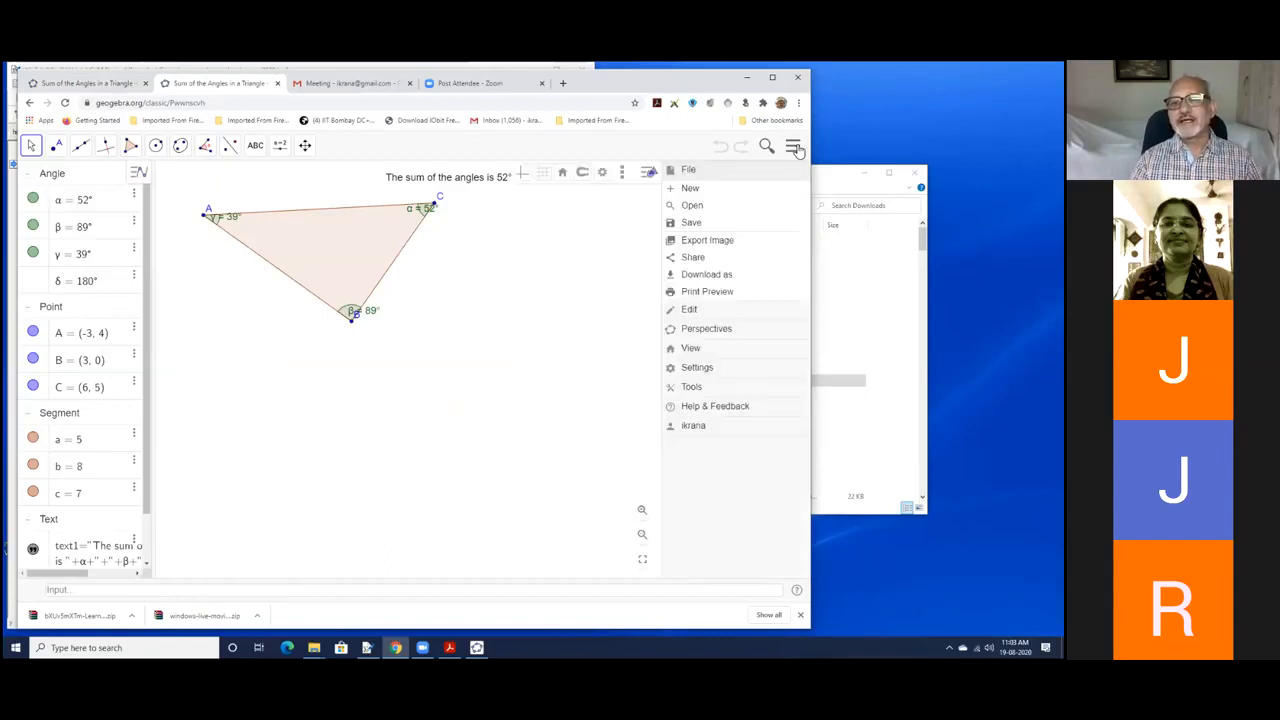
{"action": "left_click", "coordinate": [722, 279]}
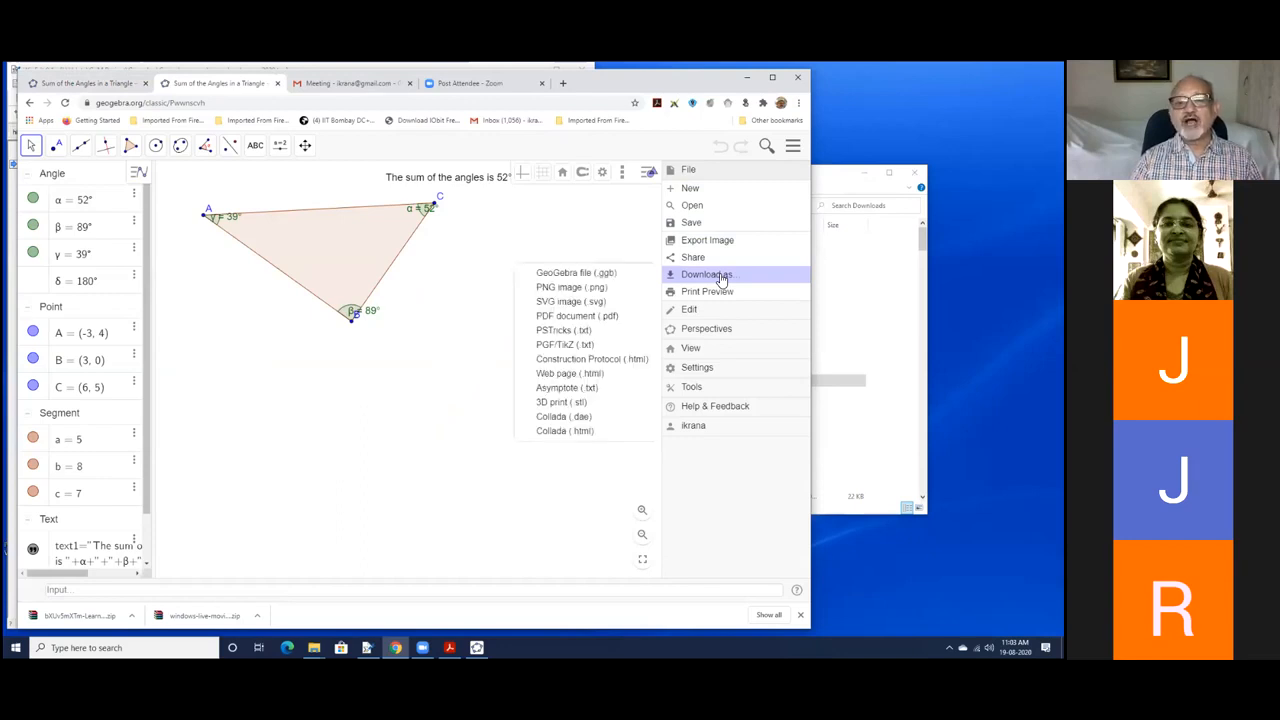
{"action": "left_click", "coordinate": [585, 273]}
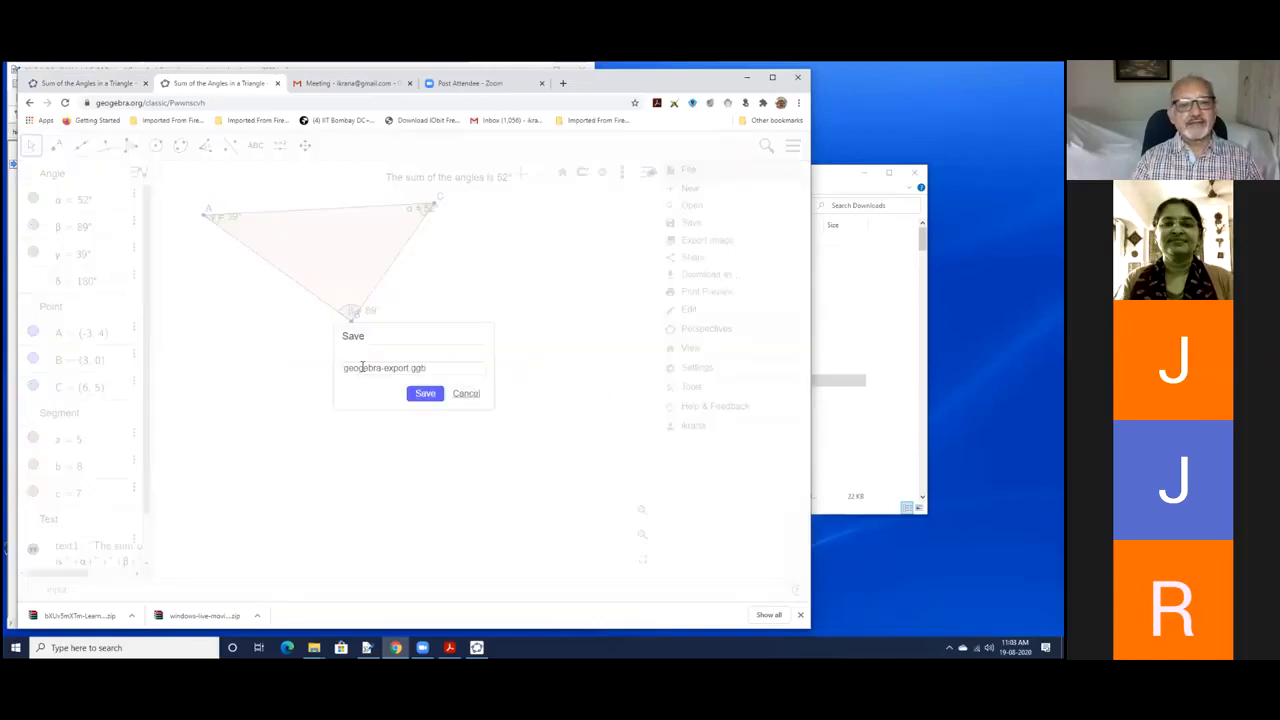
{"action": "left_click", "coordinate": [433, 398]}
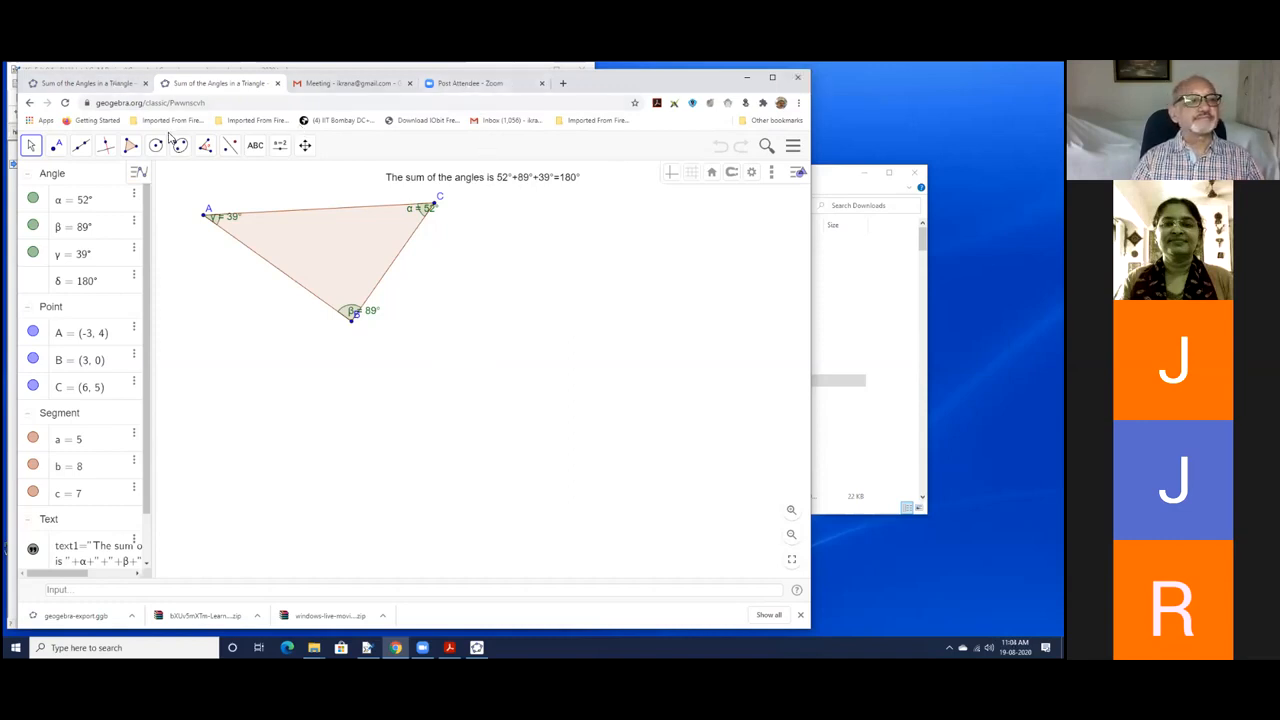
Step: Minimize the browser, the Downloads folder and the WinEdt window to clear the desktop
{"action": "left_click", "coordinate": [746, 77]}
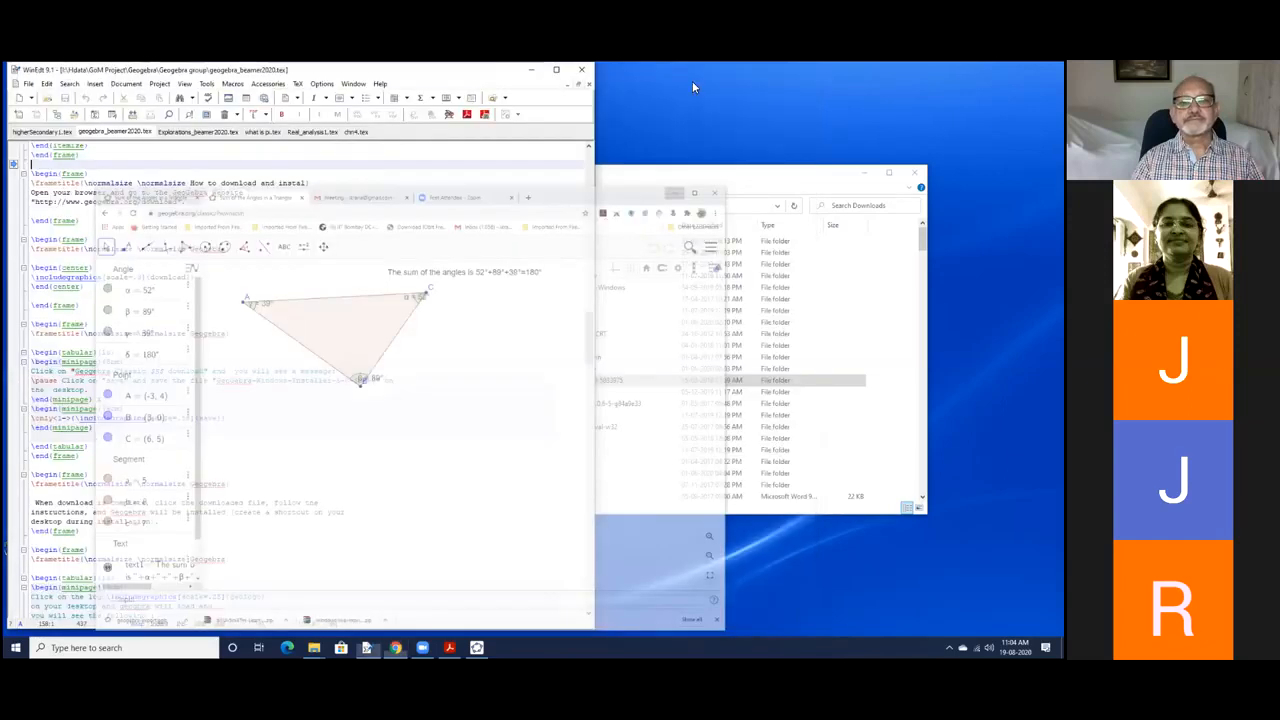
{"action": "left_click", "coordinate": [700, 180]}
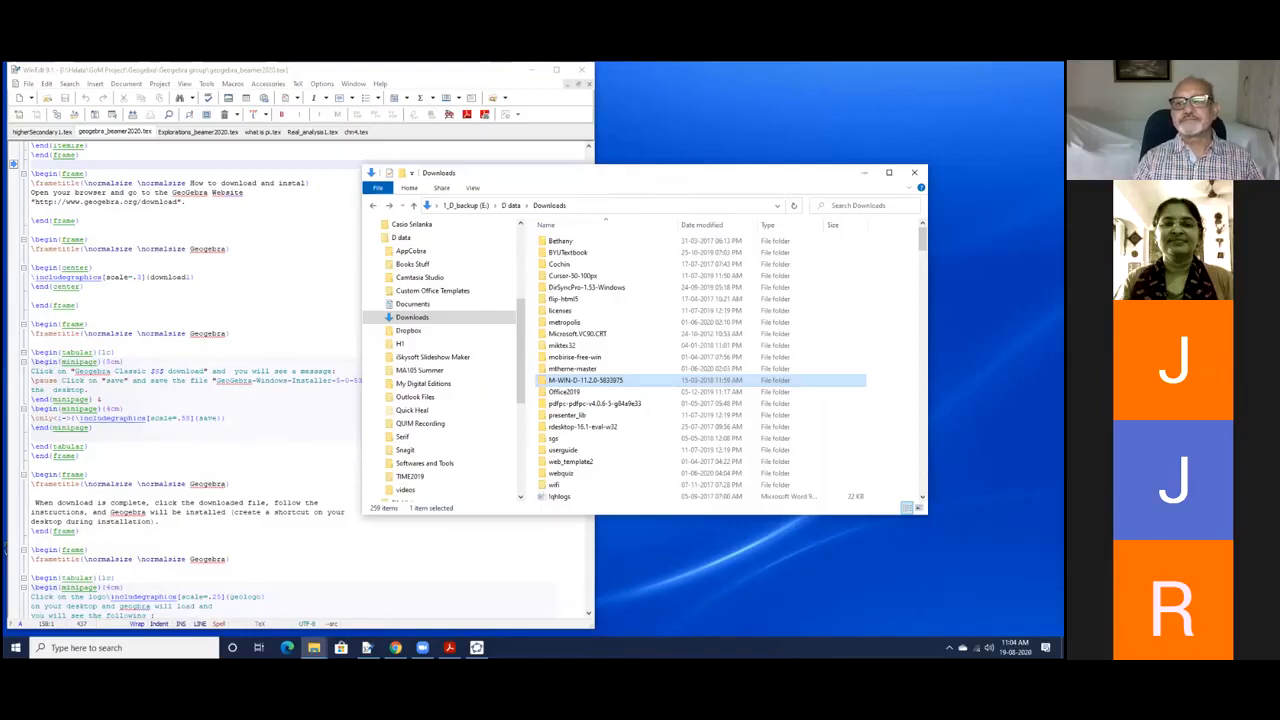
{"action": "left_click", "coordinate": [861, 173]}
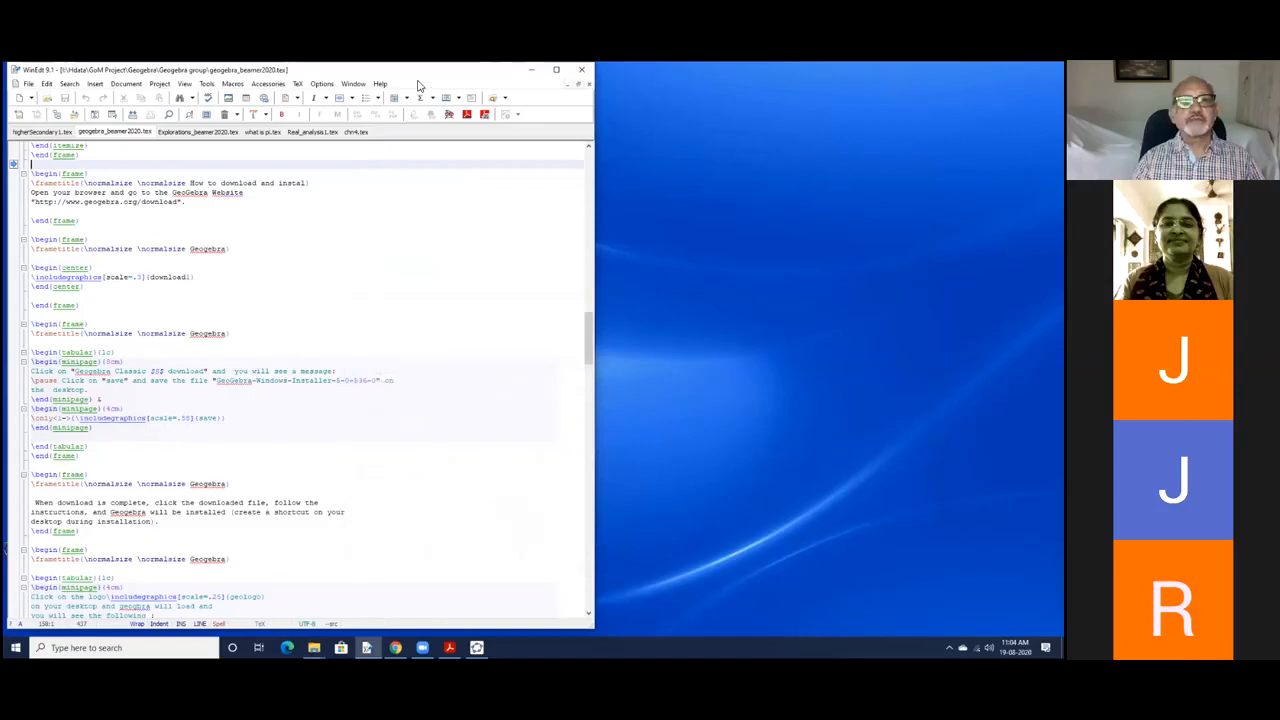
{"action": "left_click_drag", "start_coordinate": [419, 82], "coordinate": [586, 131]}
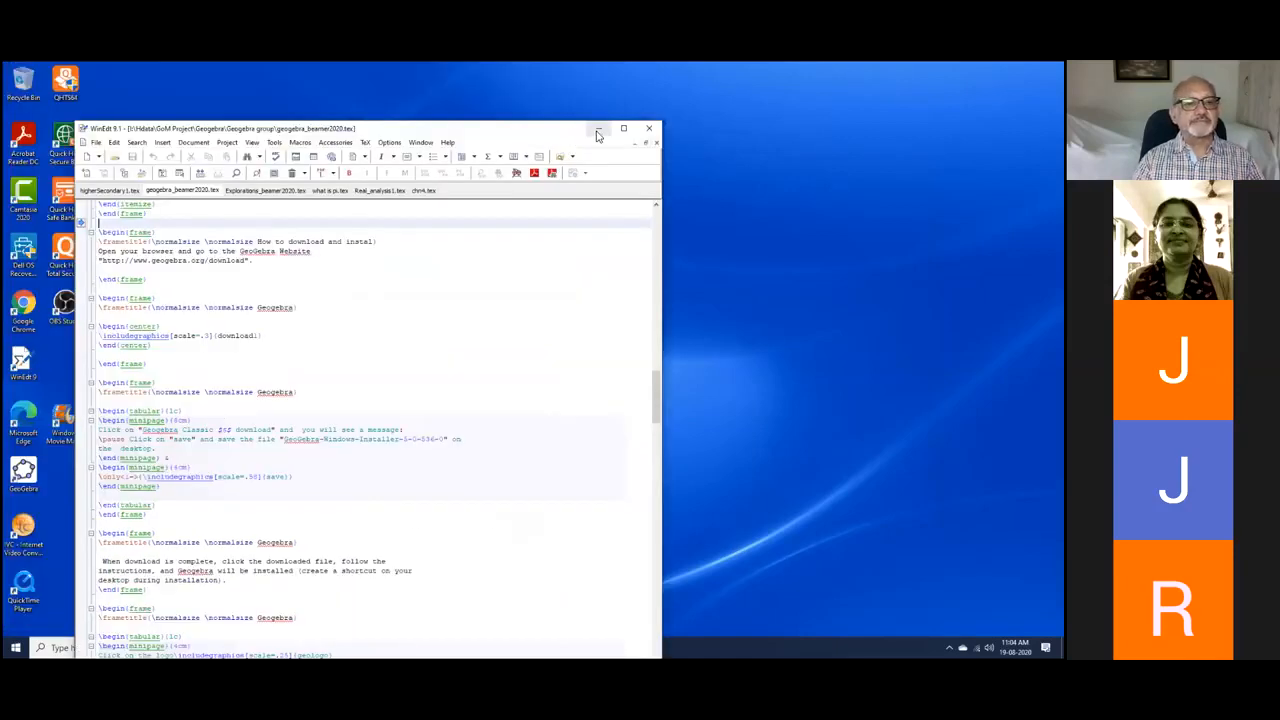
{"action": "left_click", "coordinate": [598, 132]}
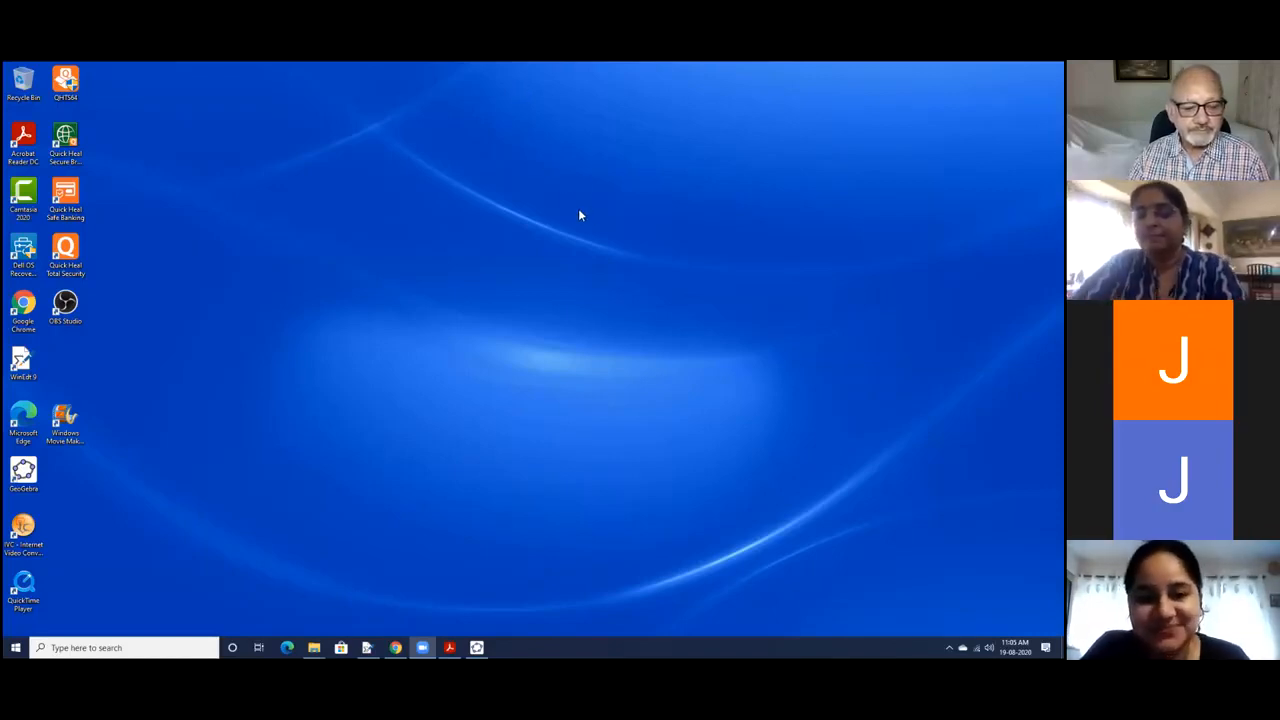
Step: Switch back to the Chrome window with the triangle angle-sum construction
{"action": "mouse_move", "coordinate": [449, 647]}
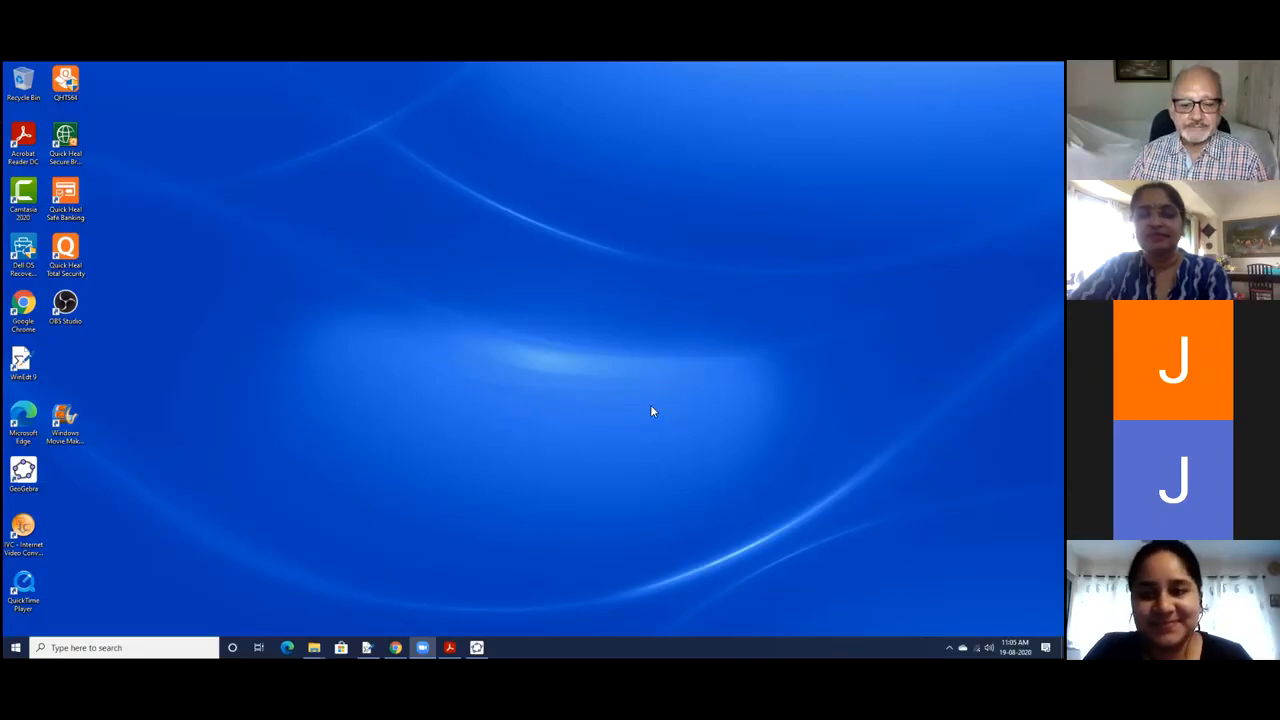
{"action": "left_click", "coordinate": [396, 647]}
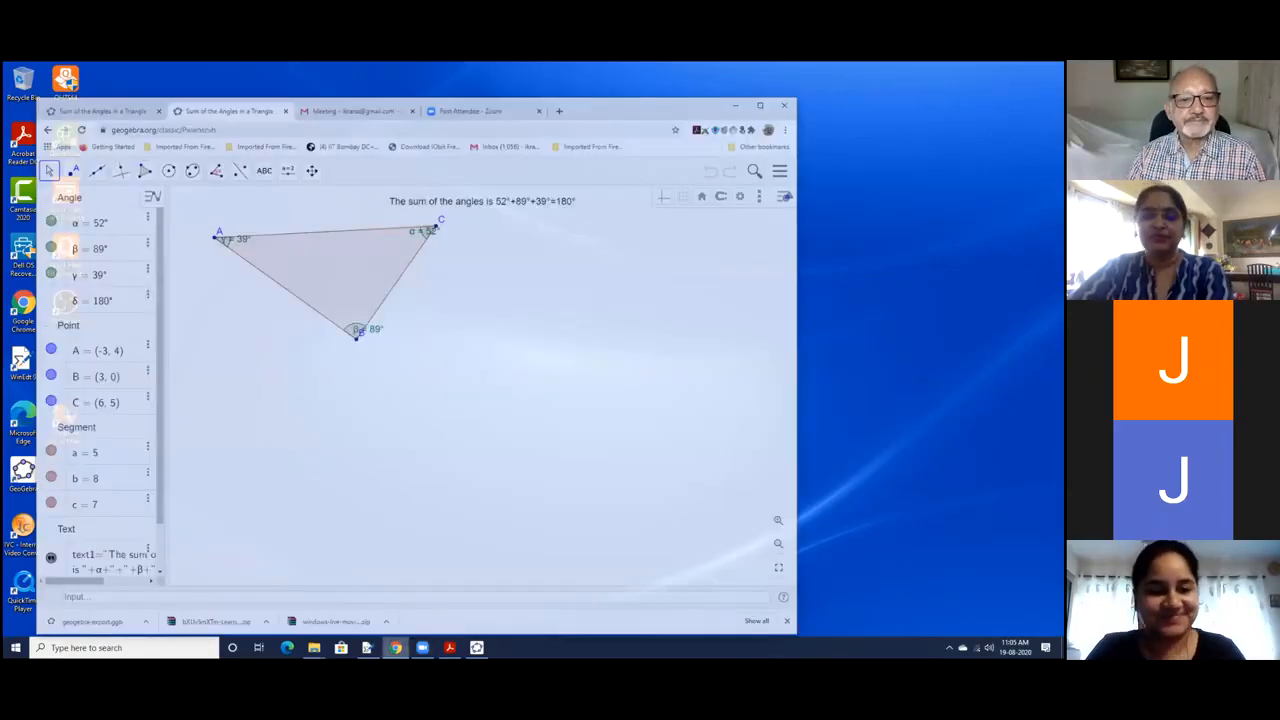